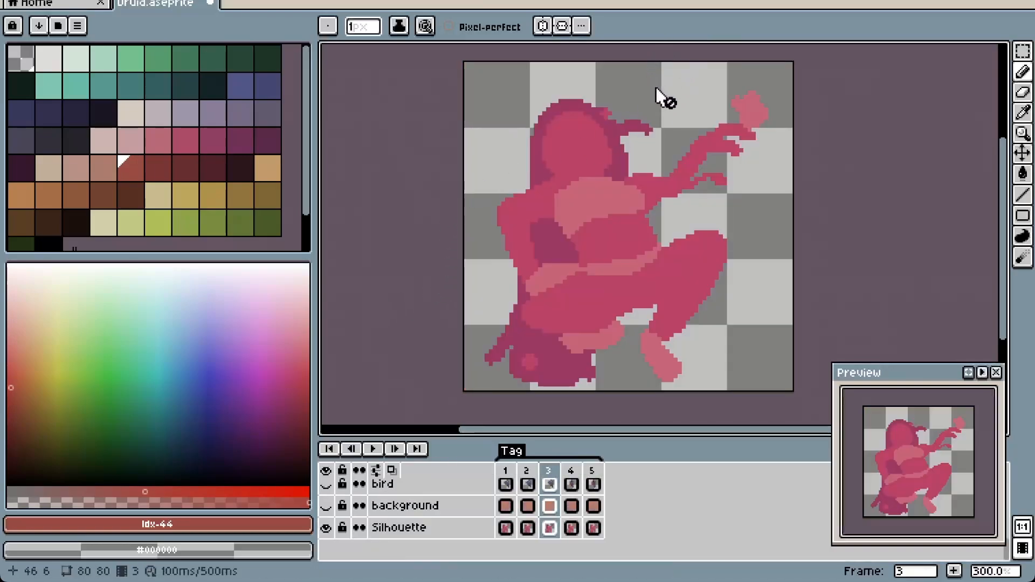
pyautogui.click(753, 102)
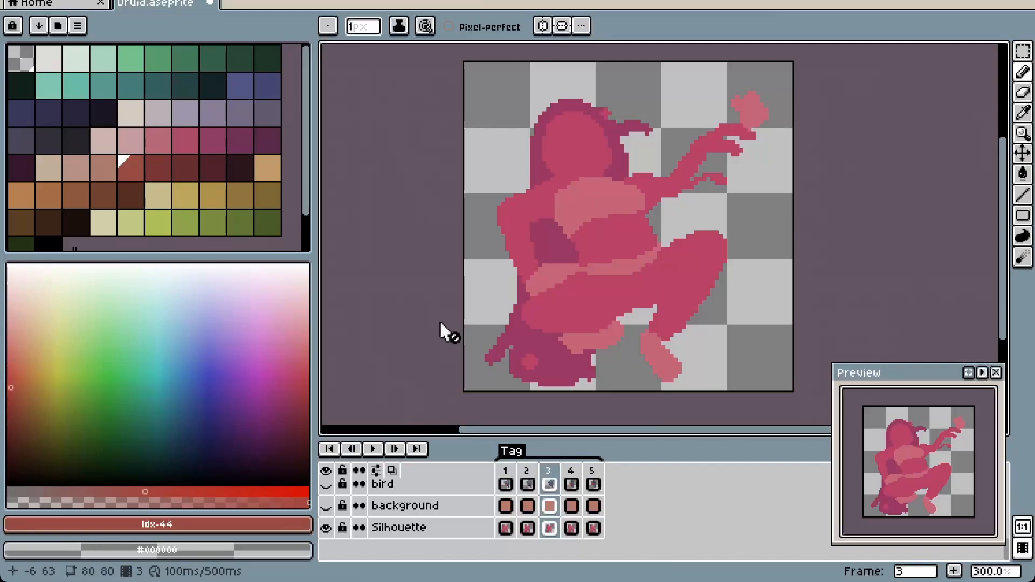
pyautogui.click(331, 473)
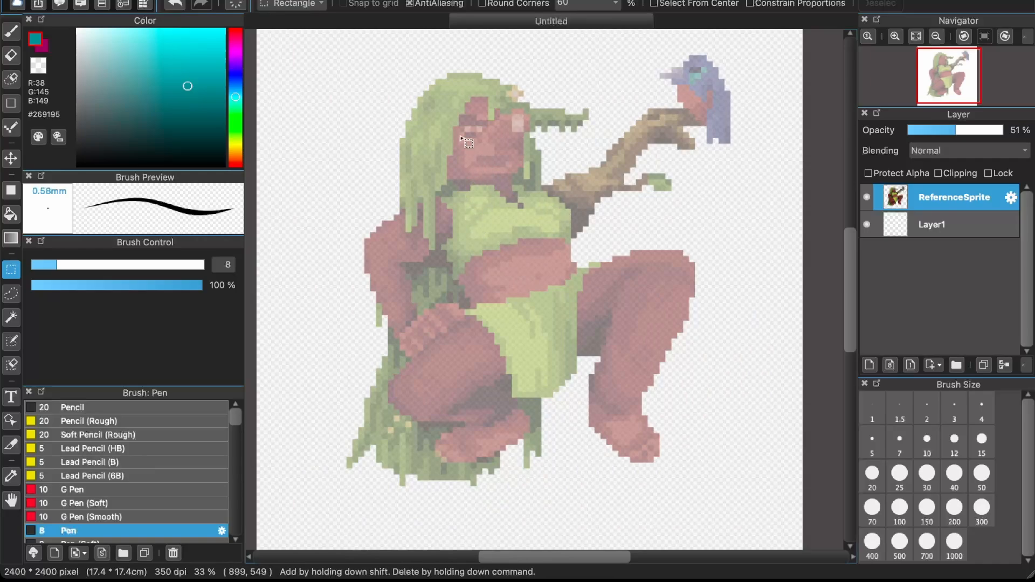
# - Preview the pencil brush presets, including Pencil, Pencil (Rough), Soft Pencil (Rough), Lead Pencil (HB) and Lead Pencil (B)
pyautogui.click(167, 408)
pyautogui.click(168, 422)
pyautogui.click(168, 435)
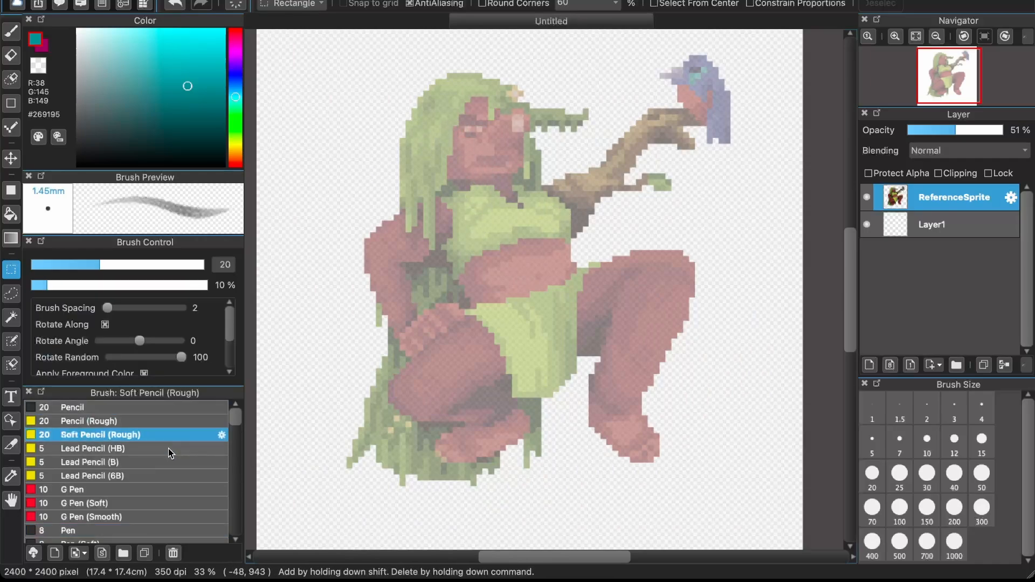
pyautogui.click(169, 449)
pyautogui.click(171, 460)
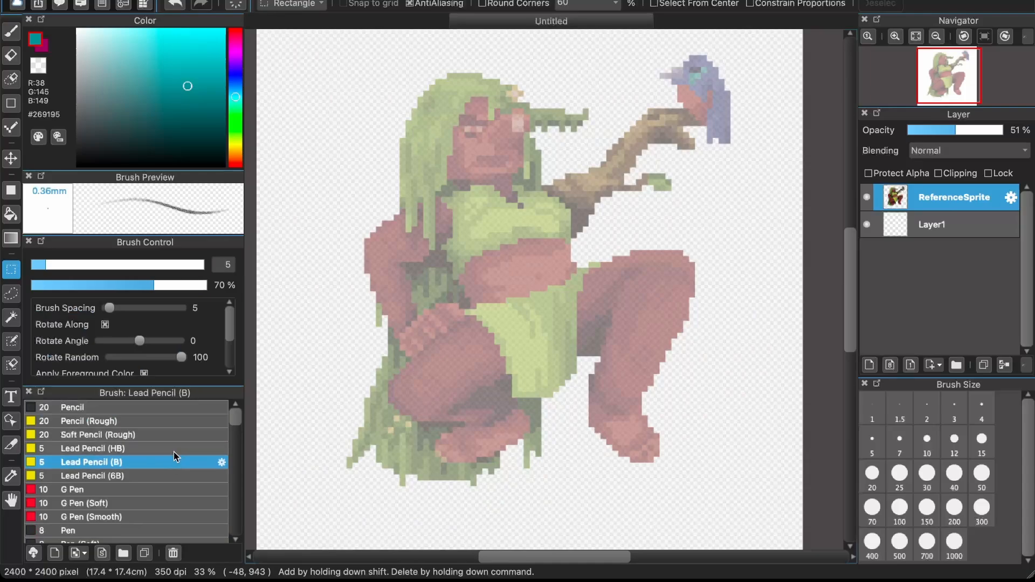
pyautogui.click(165, 421)
pyautogui.click(166, 407)
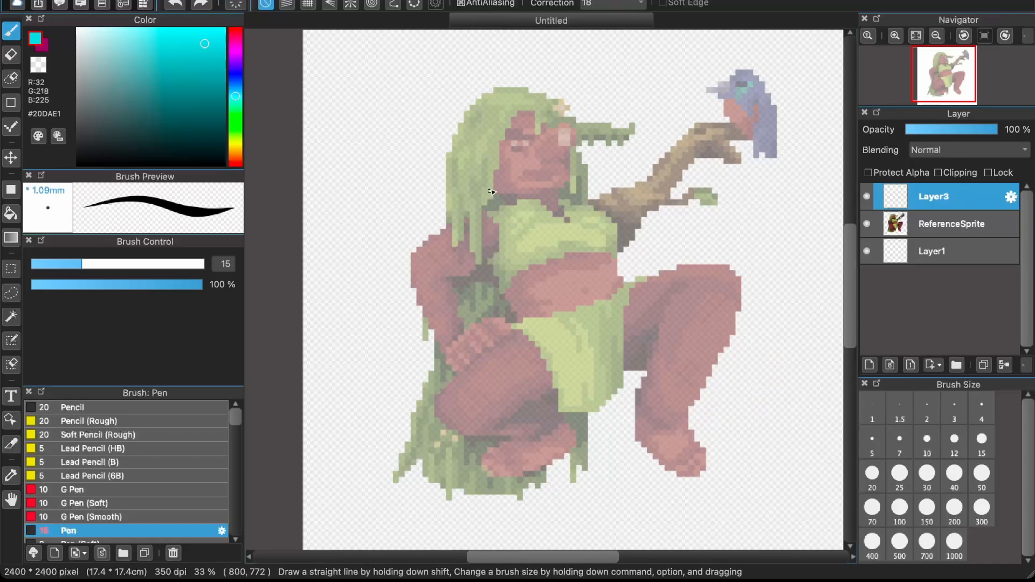
# - Sketch a cyan circle over each shoulder of the reference sprite on Layer3 and join them with a curved shoulder line
pyautogui.moveTo(480, 215)
pyautogui.mouseDown()
pyautogui.moveTo(474, 258)
pyautogui.moveTo(496, 253)
pyautogui.moveTo(501, 229)
pyautogui.moveTo(481, 216)
pyautogui.mouseUp()
pyautogui.moveTo(602, 203); pyautogui.dragTo(596, 198)
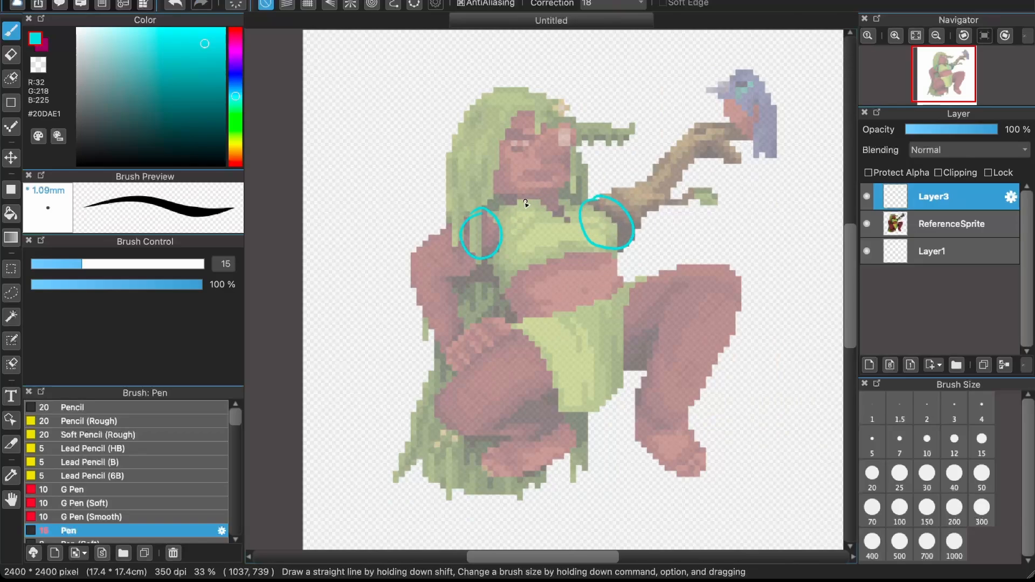
pyautogui.moveTo(484, 209); pyautogui.dragTo(597, 199)
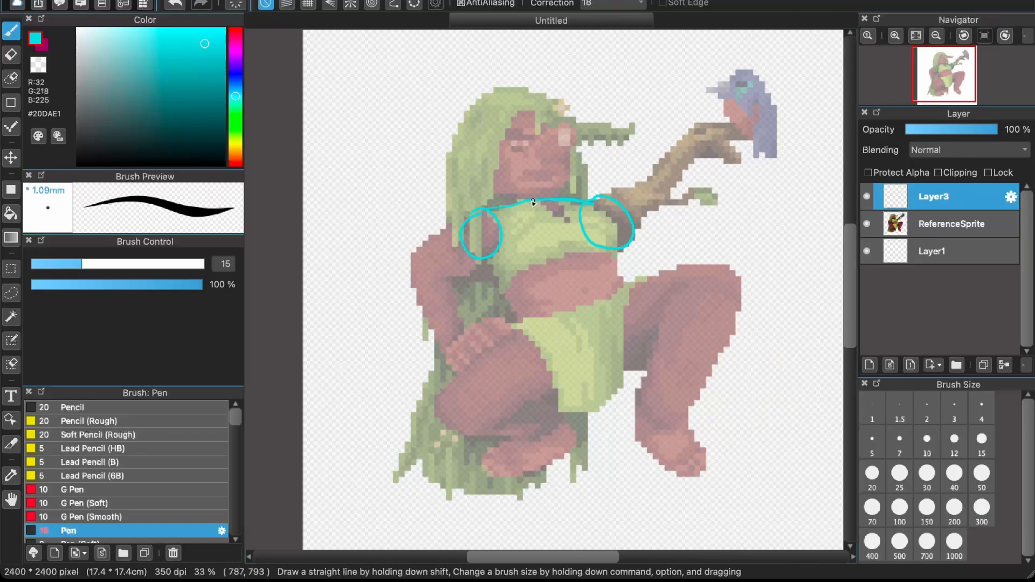
pyautogui.moveTo(484, 210); pyautogui.dragTo(592, 203)
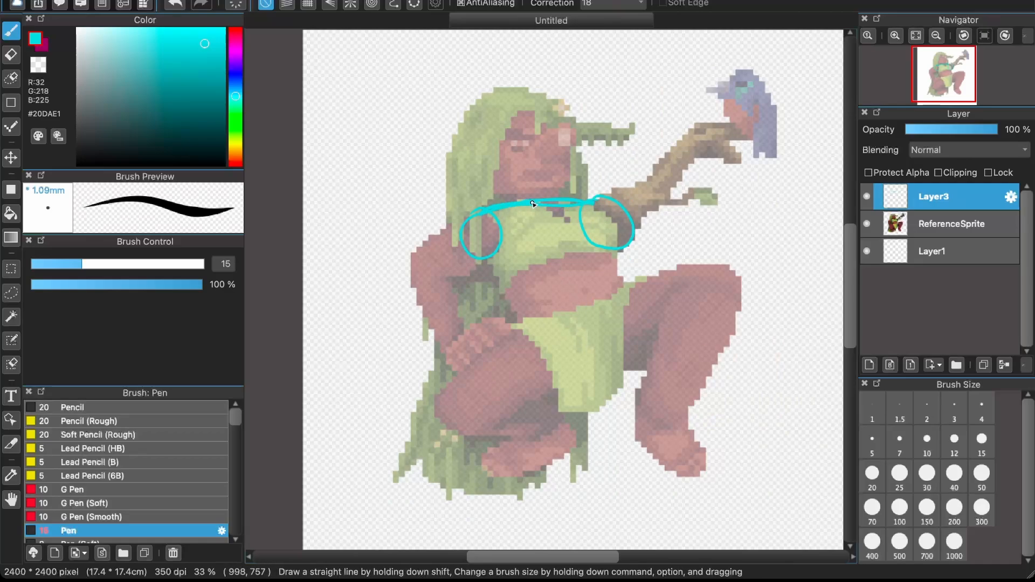
# - Sketch the torso's curved centre line and waistline, and add upper arms ending in elbow circles
pyautogui.moveTo(528, 193); pyautogui.dragTo(588, 374)
pyautogui.moveTo(422, 254); pyautogui.dragTo(424, 253)
pyautogui.moveTo(668, 195); pyautogui.dragTo(650, 197)
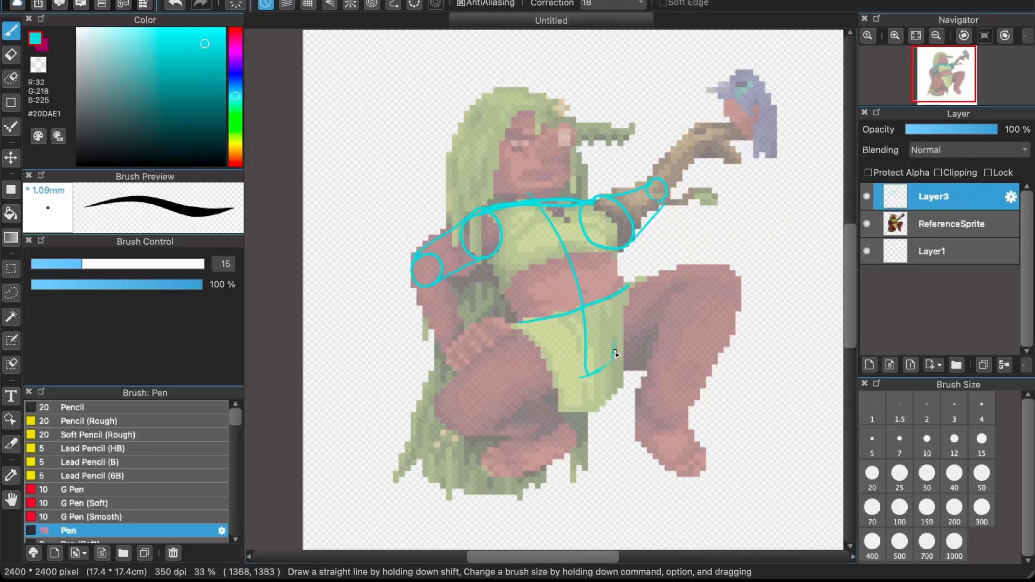
# - Complete the pelvis outline and sketch an ellipse at each hip where the thighs attach
pyautogui.moveTo(615, 352); pyautogui.dragTo(628, 286)
pyautogui.moveTo(515, 325); pyautogui.dragTo(573, 379)
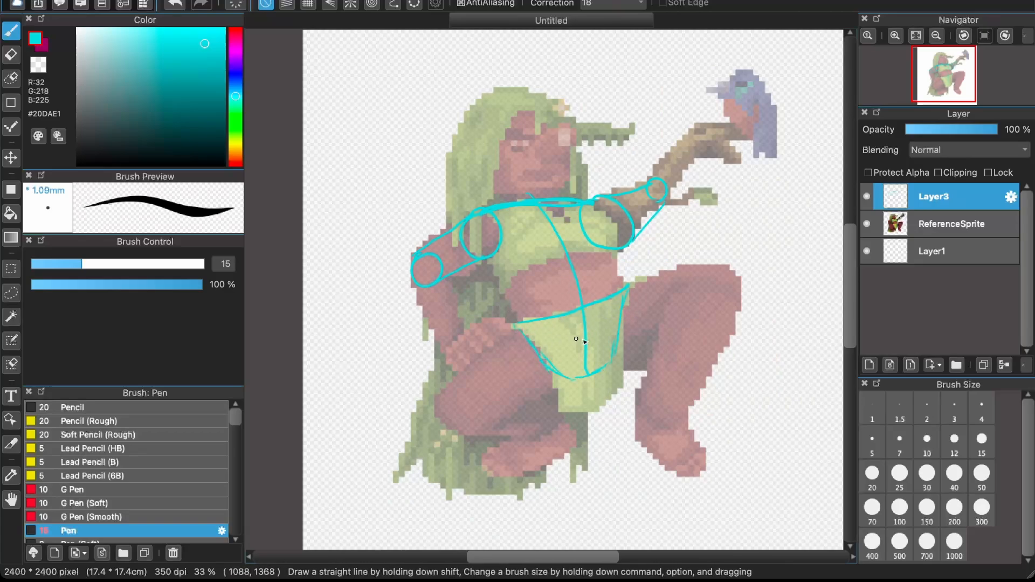
pyautogui.moveTo(555, 374); pyautogui.dragTo(551, 382)
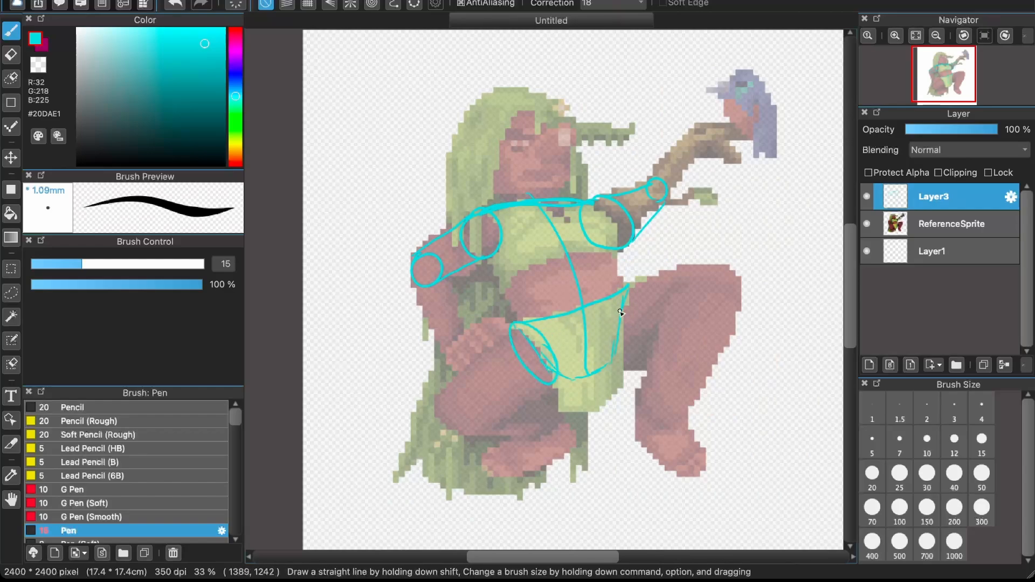
pyautogui.moveTo(621, 311)
pyautogui.mouseDown()
pyautogui.moveTo(636, 328)
pyautogui.moveTo(615, 308)
pyautogui.mouseUp()
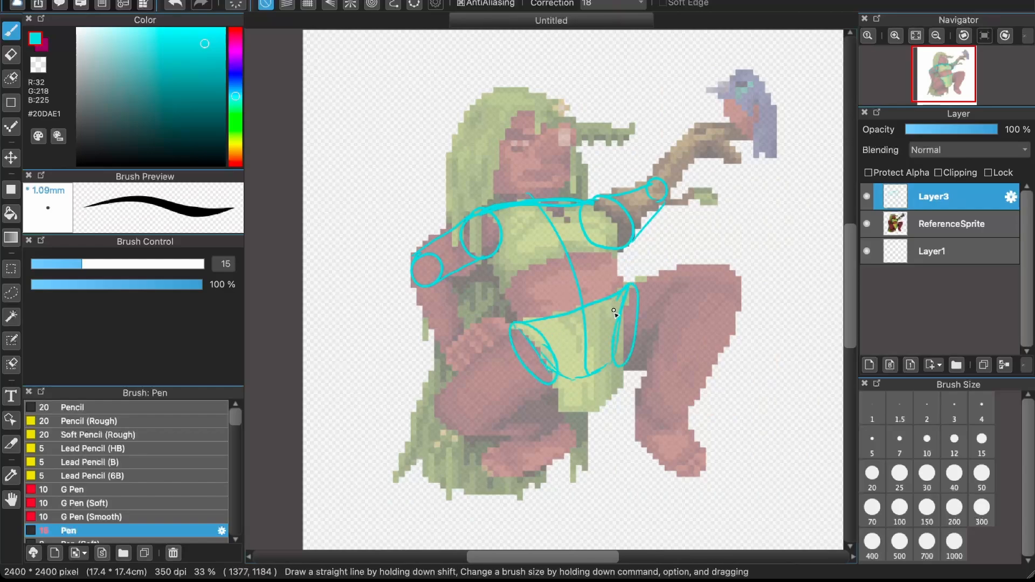
# - Sketch knee and ankle circles for both legs and connect them with thigh and shin lines
pyautogui.moveTo(724, 268)
pyautogui.mouseDown()
pyautogui.moveTo(688, 294)
pyautogui.moveTo(720, 319)
pyautogui.moveTo(738, 275)
pyautogui.moveTo(697, 267)
pyautogui.mouseUp()
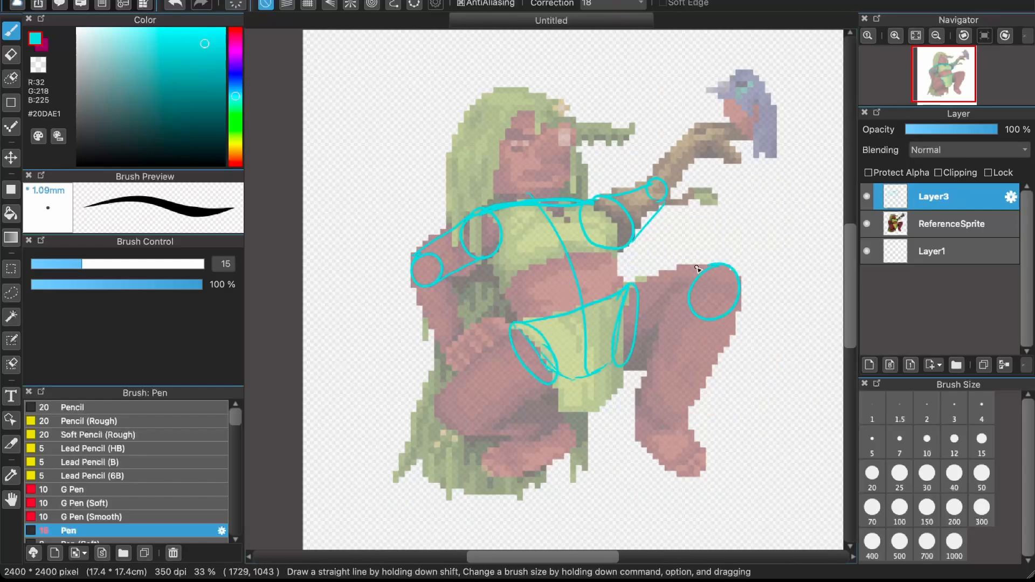
pyautogui.moveTo(437, 421)
pyautogui.mouseDown()
pyautogui.moveTo(476, 435)
pyautogui.moveTo(488, 405)
pyautogui.mouseUp()
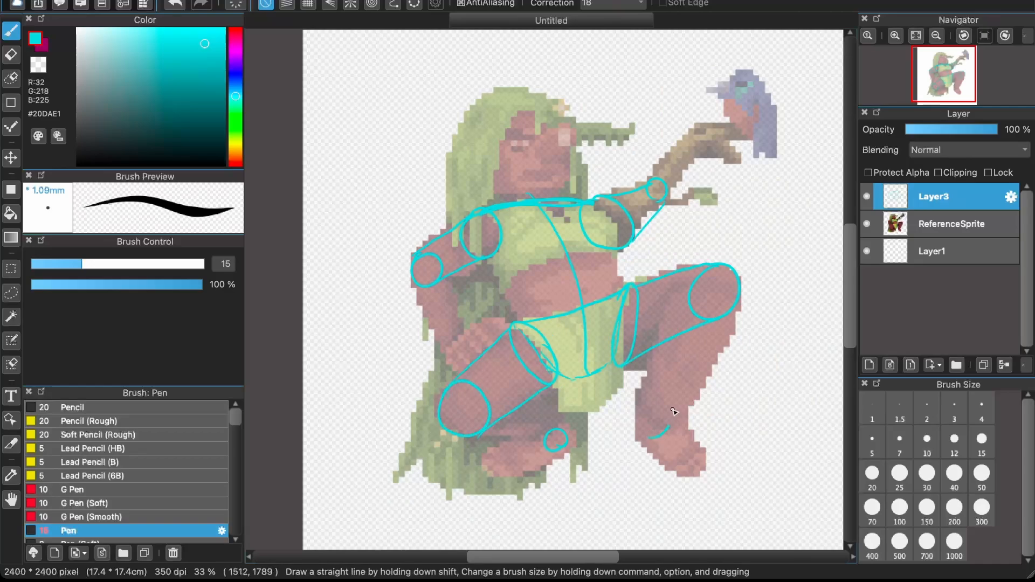
pyautogui.moveTo(672, 409)
pyautogui.mouseDown()
pyautogui.moveTo(654, 437)
pyautogui.moveTo(659, 413)
pyautogui.mouseUp()
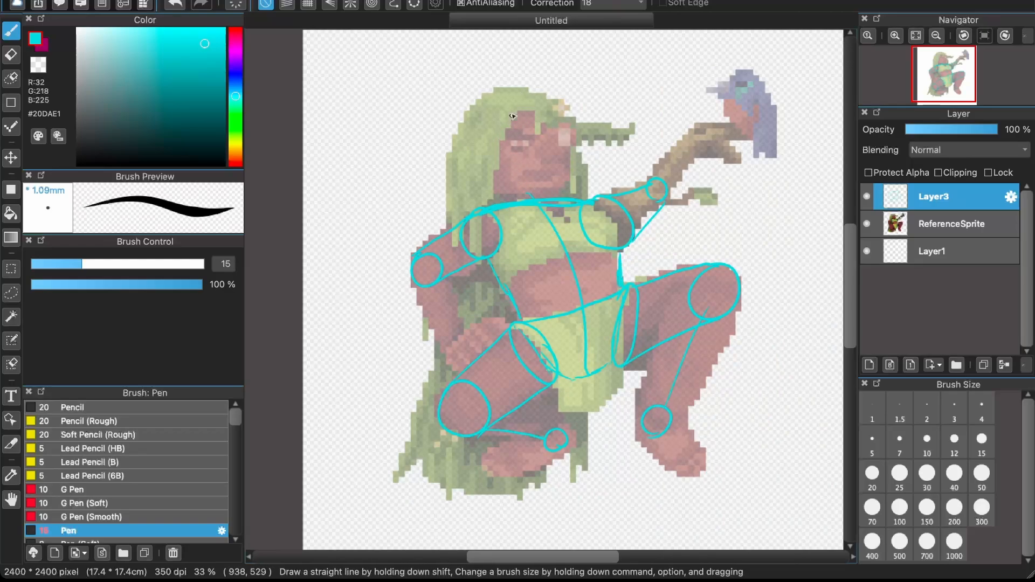
# - Sketch a large circle for the head and a box over the face for the jaw and facial plane
pyautogui.moveTo(488, 96)
pyautogui.mouseDown()
pyautogui.moveTo(493, 189)
pyautogui.moveTo(556, 159)
pyautogui.moveTo(550, 96)
pyautogui.moveTo(511, 86)
pyautogui.mouseUp()
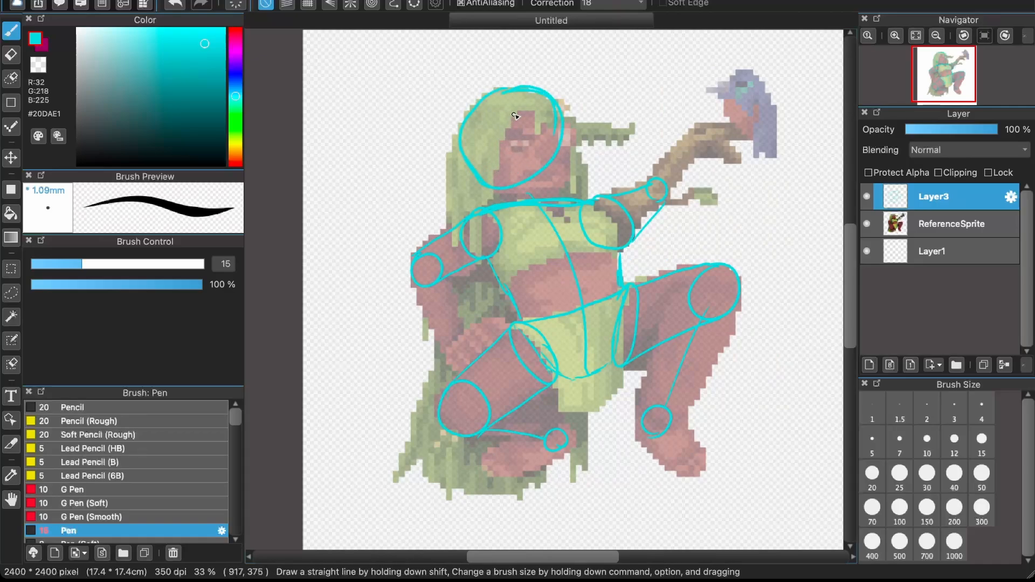
pyautogui.moveTo(500, 186); pyautogui.dragTo(561, 130)
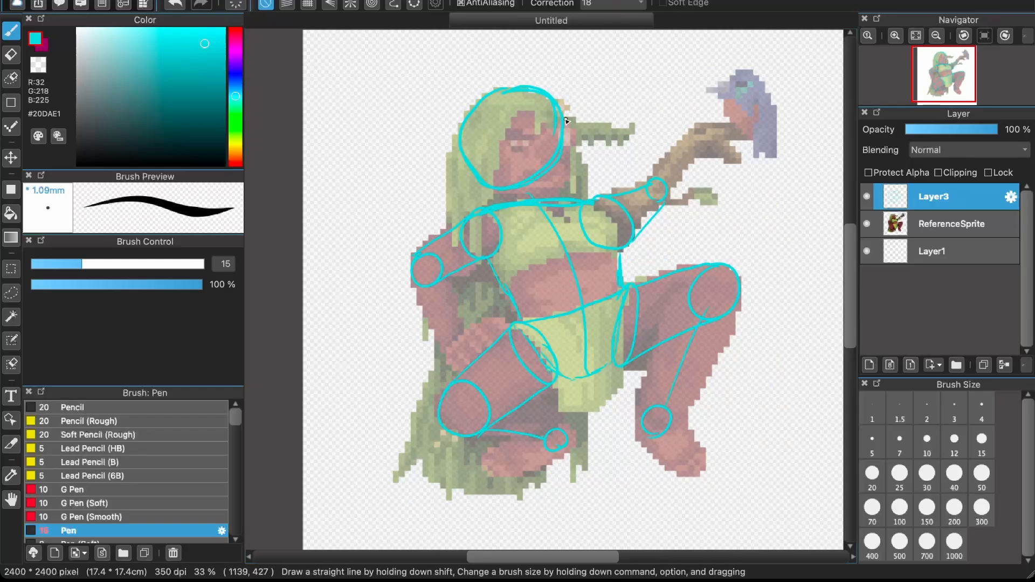
pyautogui.moveTo(507, 187); pyautogui.dragTo(539, 118)
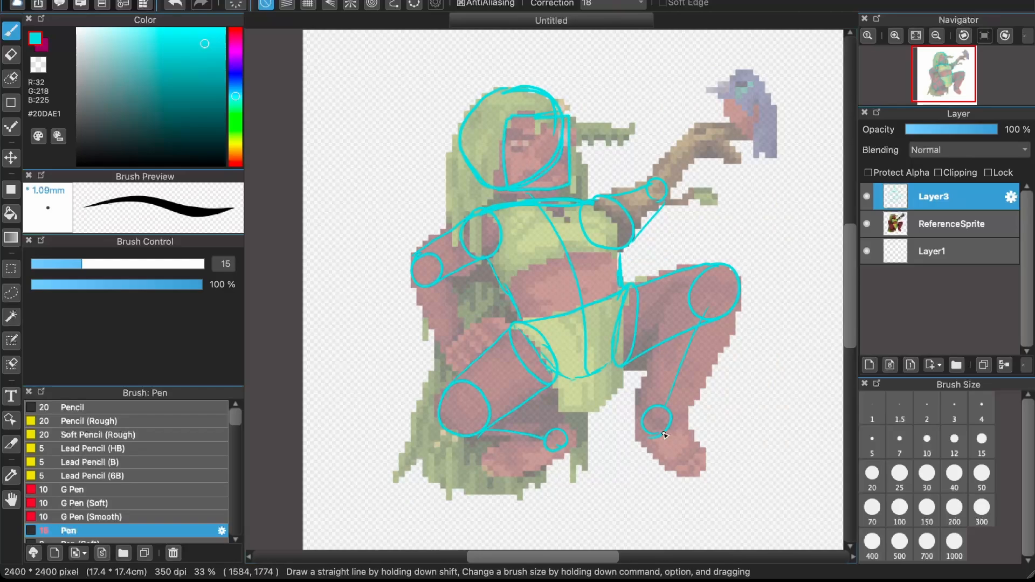
# - Add lines for the feet and forearms, and sketch both hands as simple boxes with pointed shapes
pyautogui.moveTo(487, 467); pyautogui.dragTo(531, 453)
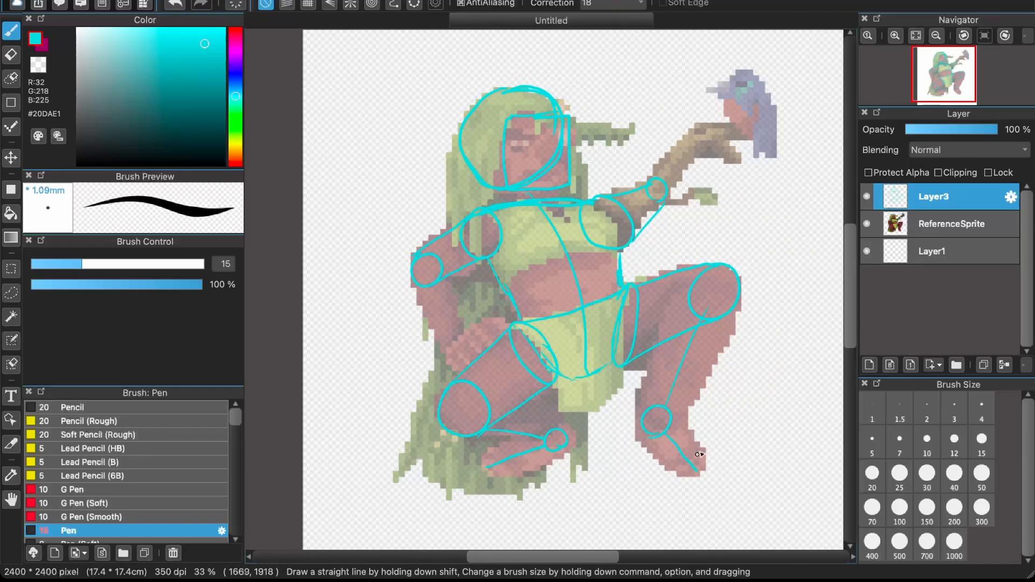
pyautogui.moveTo(694, 159)
pyautogui.mouseDown()
pyautogui.moveTo(727, 154)
pyautogui.moveTo(687, 123)
pyautogui.mouseUp()
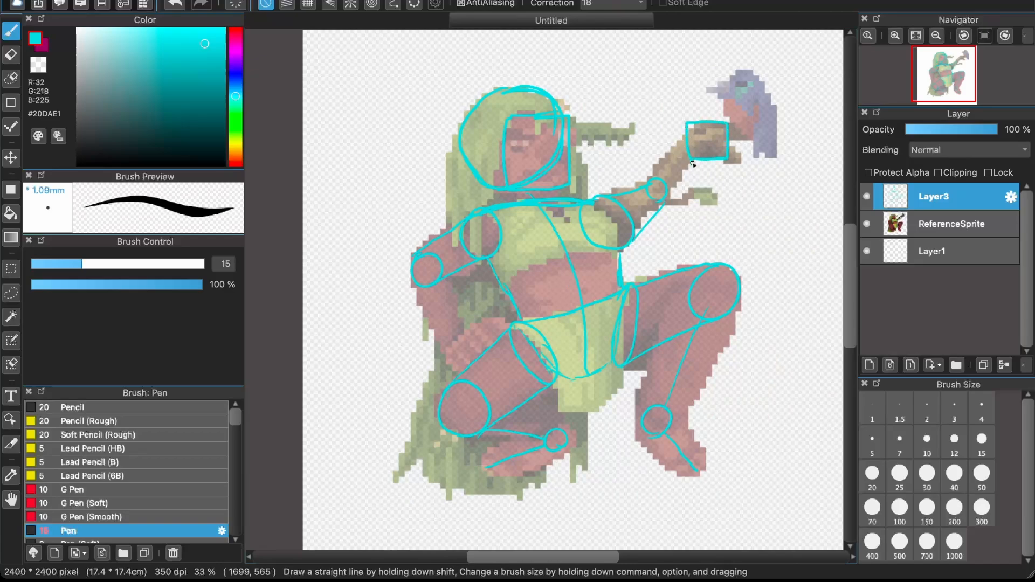
pyautogui.moveTo(690, 158); pyautogui.dragTo(717, 141)
pyautogui.moveTo(476, 324); pyautogui.dragTo(502, 320)
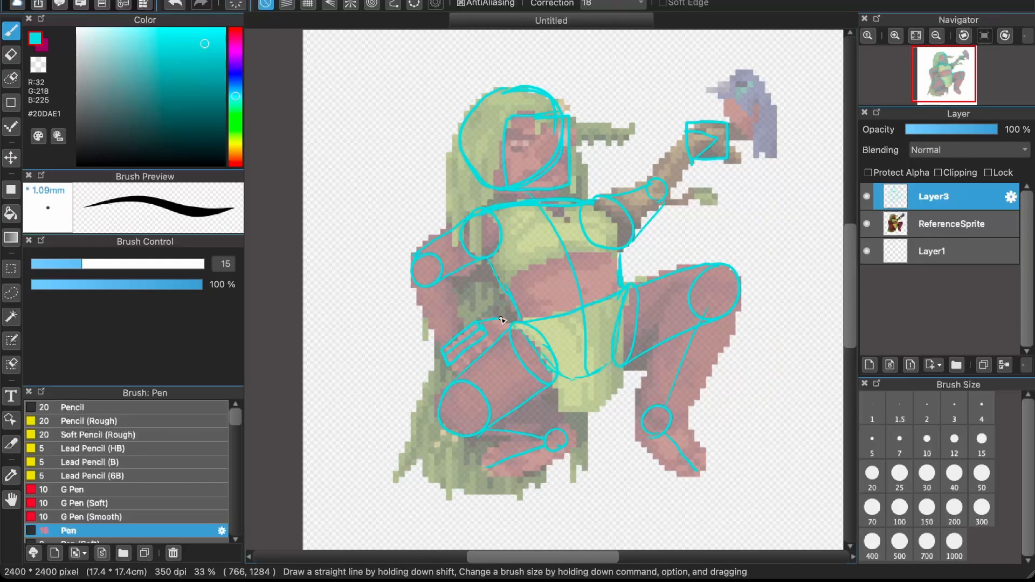
pyautogui.moveTo(432, 291); pyautogui.dragTo(453, 338)
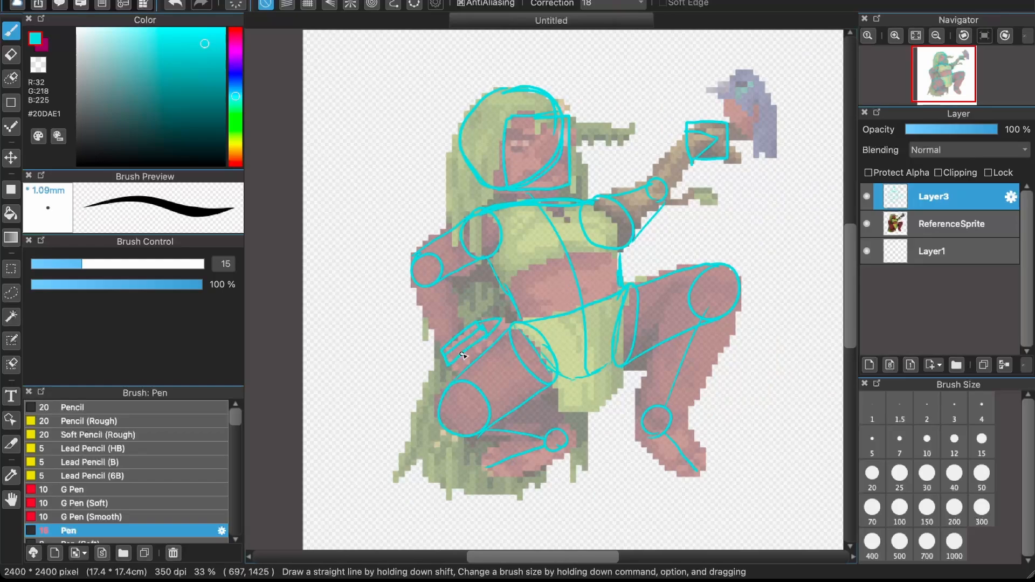
pyautogui.moveTo(666, 182); pyautogui.dragTo(691, 157)
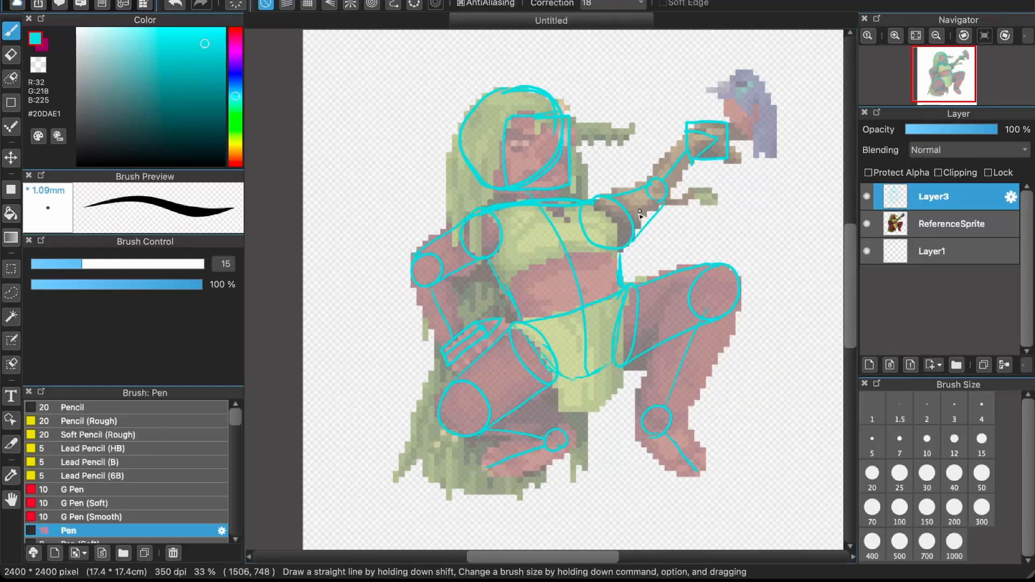
# - Toggle the ReferenceSprite layer's visibility to inspect the pose sketch with and without the sprite beneath it
pyautogui.click(867, 223)
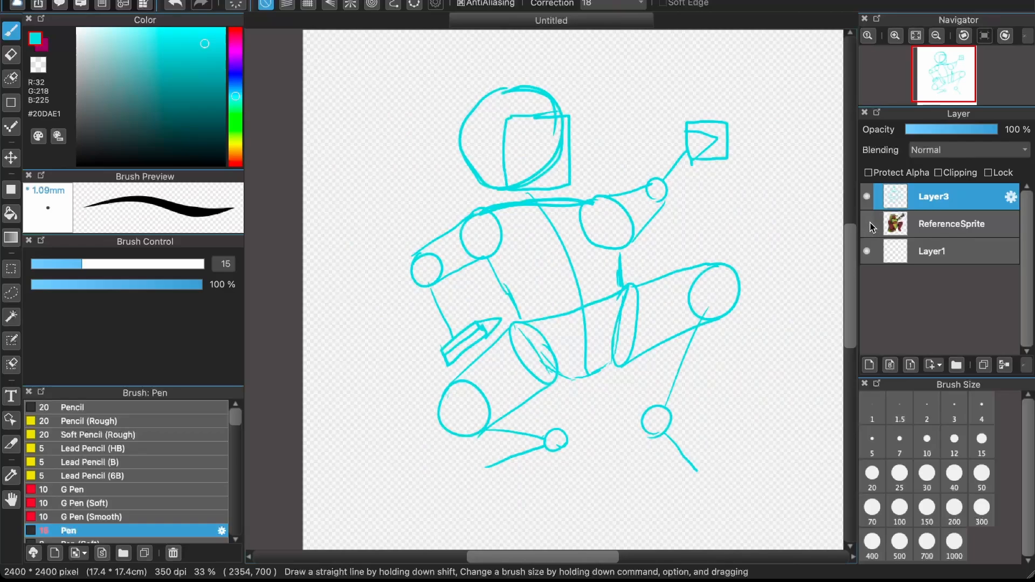
pyautogui.click(869, 223)
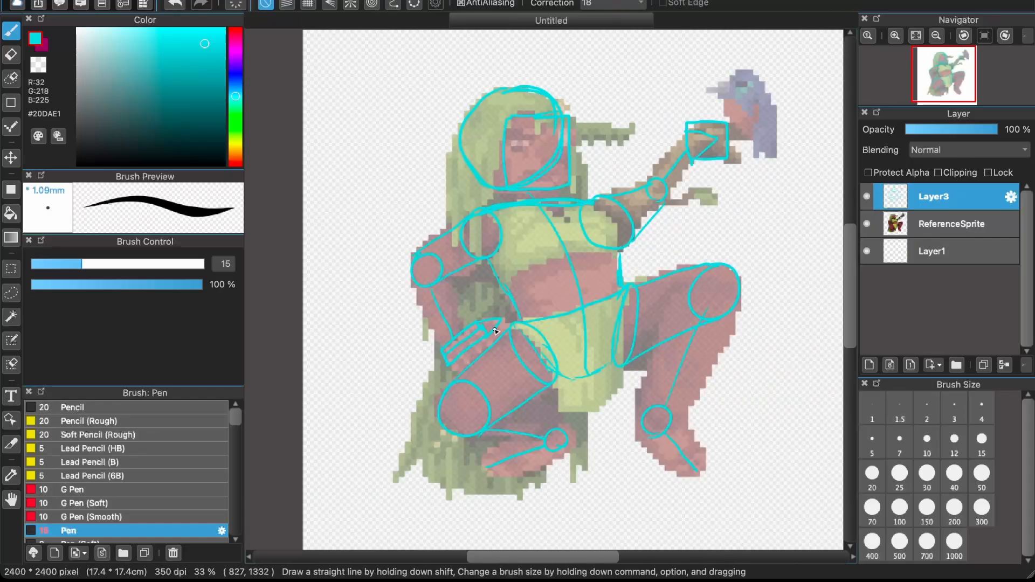
pyautogui.click(867, 223)
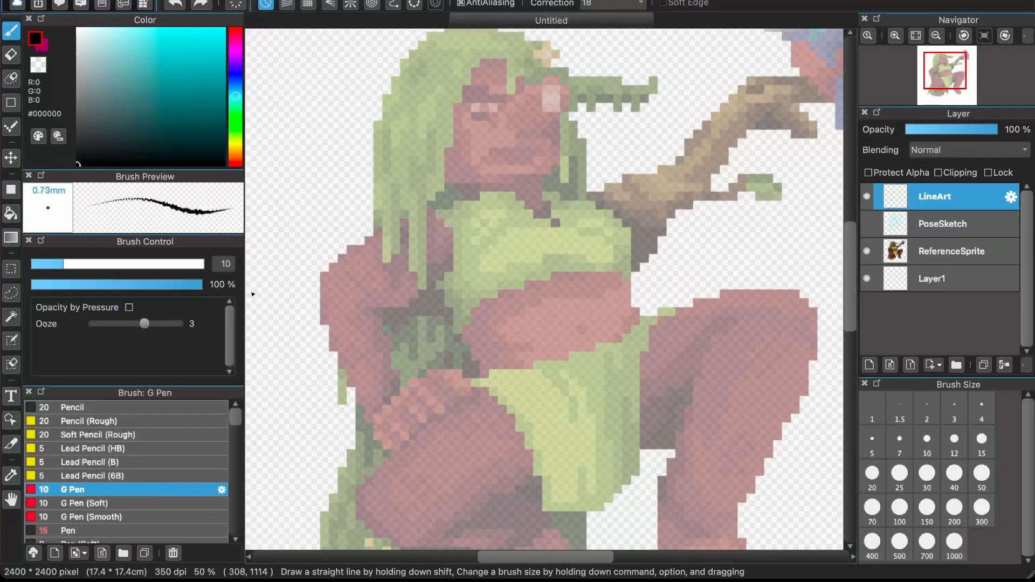
# - Draw a G Pen test stroke beside the figure on the LineArt layer and several thick Pen strokes at size 15 for comparison
pyautogui.moveTo(328, 135); pyautogui.dragTo(320, 226)
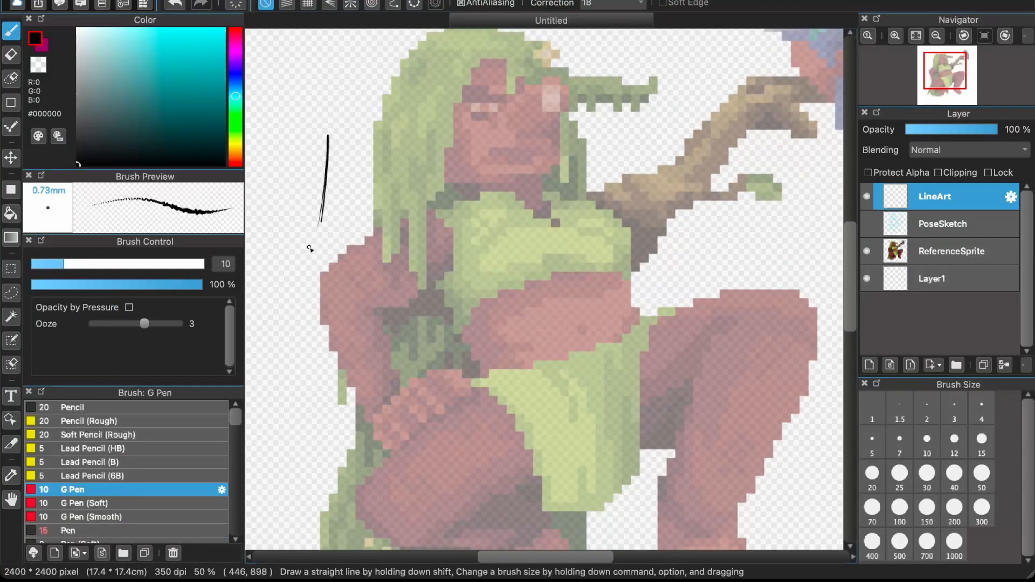
pyautogui.click(79, 532)
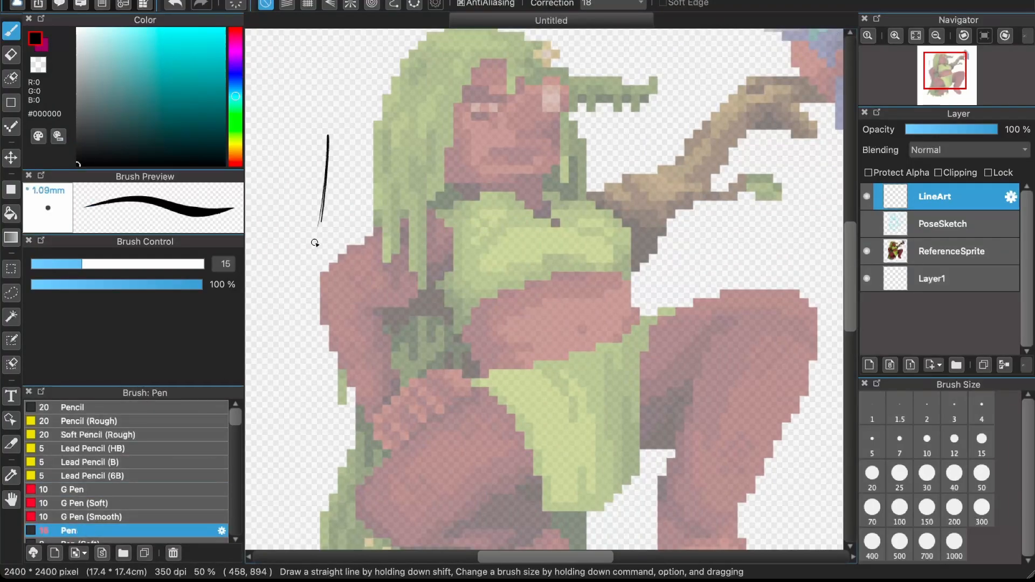
pyautogui.scroll(5, 298, 161)
pyautogui.moveTo(386, 384); pyautogui.dragTo(444, 121)
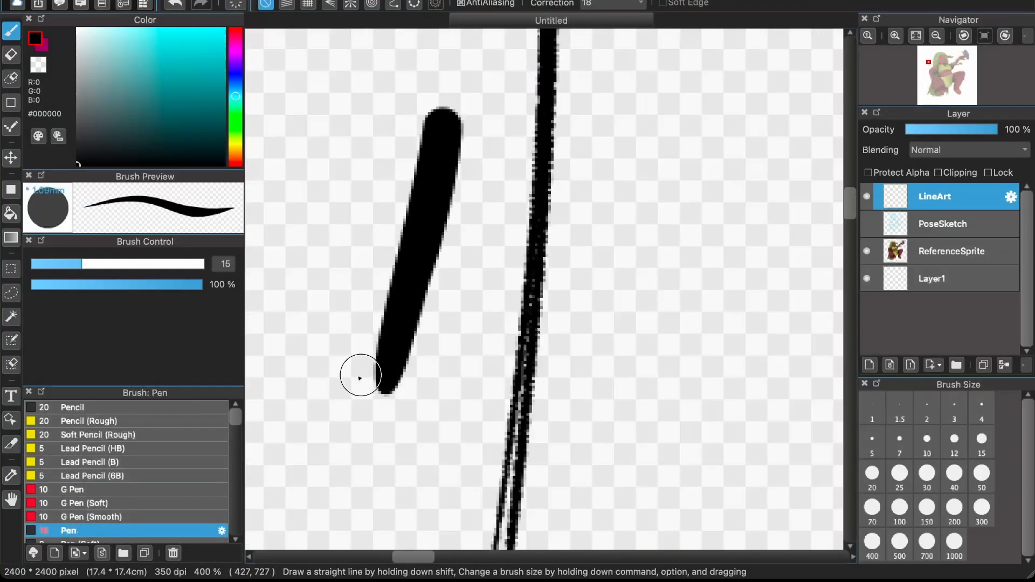
pyautogui.moveTo(350, 380); pyautogui.dragTo(423, 115)
pyautogui.moveTo(390, 295)
pyautogui.mouseDown()
pyautogui.moveTo(413, 64)
pyautogui.moveTo(342, 286)
pyautogui.mouseUp()
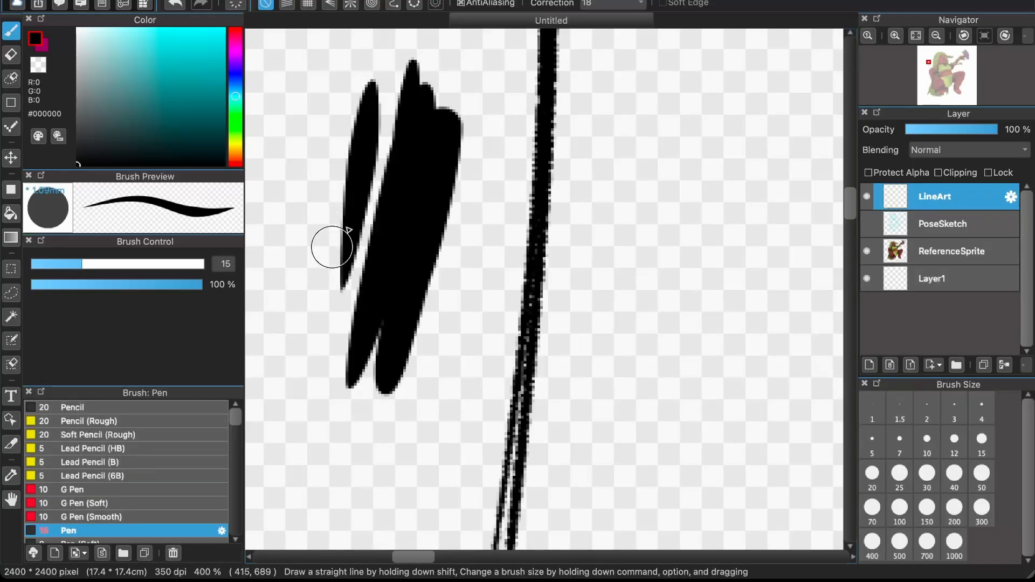
# - Draw a series of tapered test strokes of varying thickness with the G Pen at size 10 around the Pen marks
pyautogui.click(139, 489)
pyautogui.moveTo(604, 425); pyautogui.dragTo(611, 196)
pyautogui.moveTo(646, 412)
pyautogui.mouseDown()
pyautogui.moveTo(686, 162)
pyautogui.moveTo(677, 92)
pyautogui.mouseUp()
pyautogui.scroll(-4, 637, 283)
pyautogui.scroll(1, 637, 284)
pyautogui.moveTo(670, 259); pyautogui.dragTo(672, 55)
pyautogui.moveTo(652, 156); pyautogui.dragTo(653, 51)
pyautogui.moveTo(470, 169); pyautogui.dragTo(409, 319)
pyautogui.moveTo(439, 251); pyautogui.dragTo(439, 350)
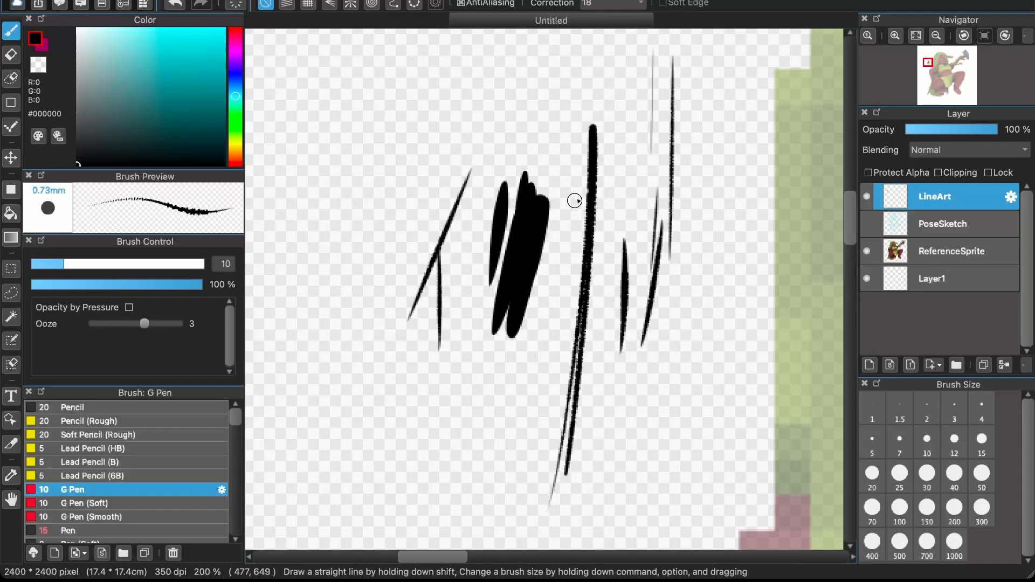
pyautogui.moveTo(414, 206); pyautogui.dragTo(460, 101)
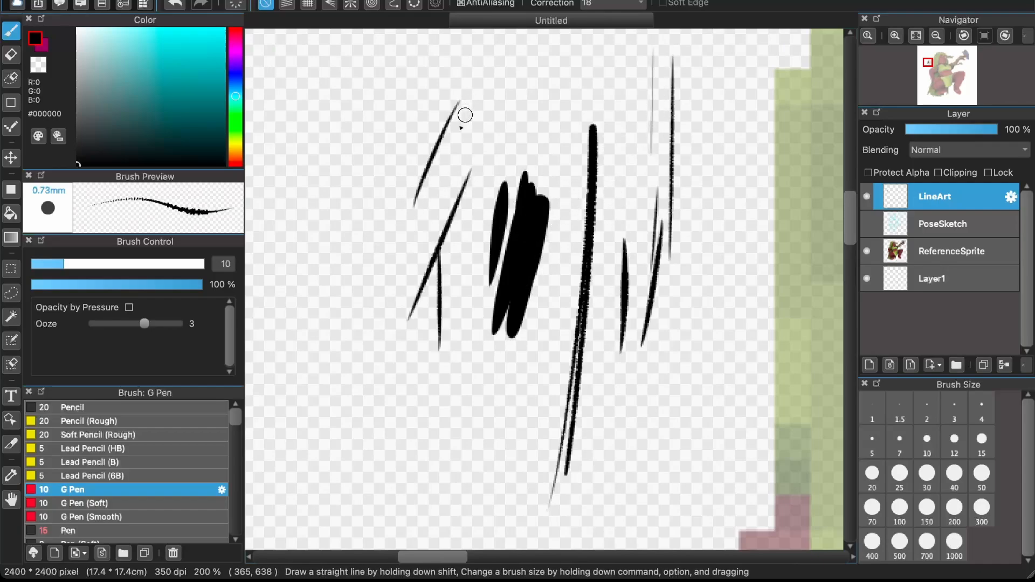
pyautogui.moveTo(386, 246)
pyautogui.mouseDown()
pyautogui.moveTo(386, 122)
pyautogui.moveTo(469, 116)
pyautogui.mouseUp()
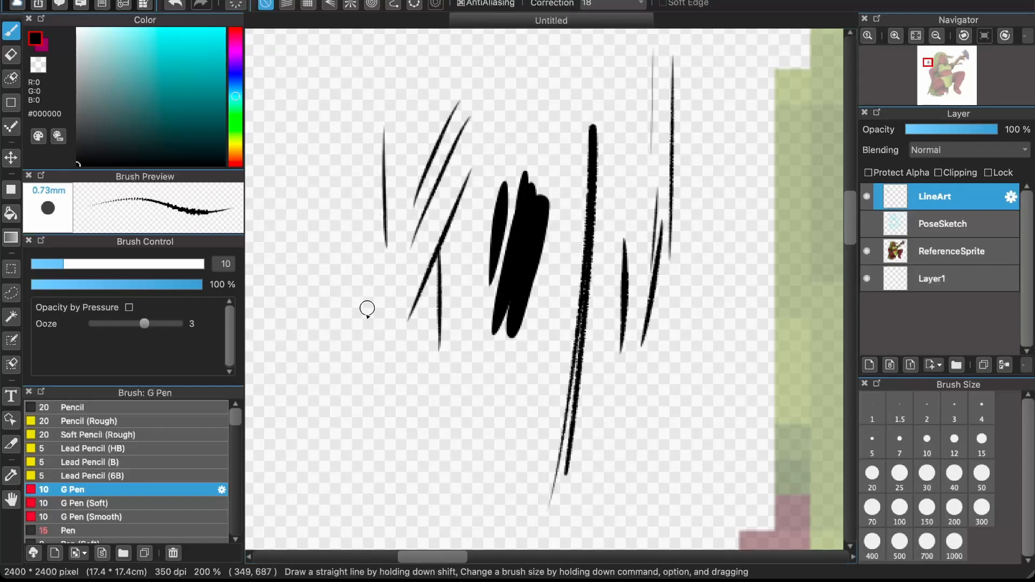
pyautogui.moveTo(351, 380); pyautogui.dragTo(367, 253)
pyautogui.moveTo(311, 359); pyautogui.dragTo(335, 180)
pyautogui.moveTo(331, 321); pyautogui.dragTo(345, 177)
pyautogui.moveTo(373, 370)
pyautogui.mouseDown()
pyautogui.moveTo(390, 202)
pyautogui.moveTo(407, 233)
pyautogui.mouseUp()
pyautogui.moveTo(400, 378); pyautogui.dragTo(434, 205)
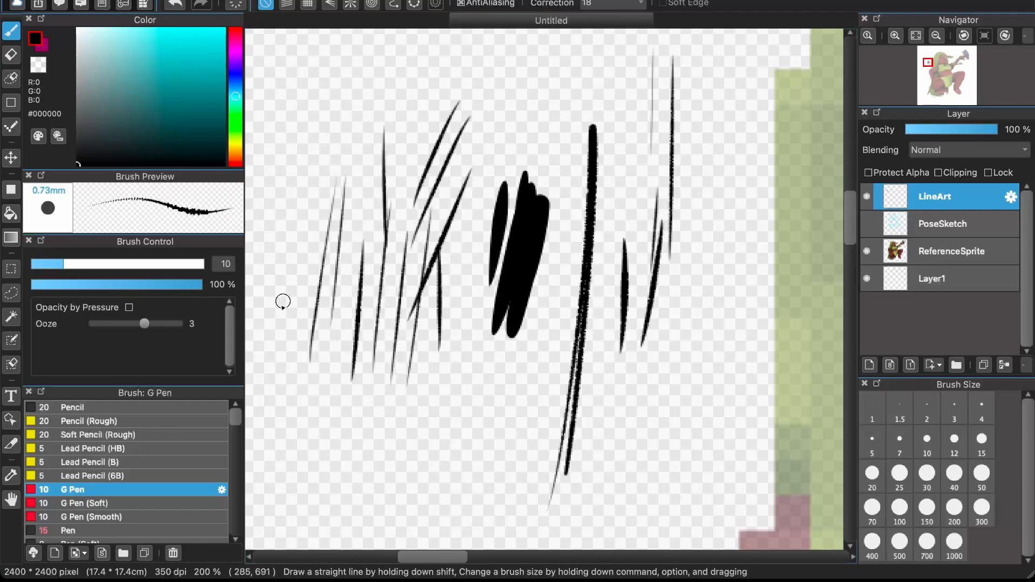
# - Draw several slanted test strokes with the Pen at size 10 below the existing marks to compare its line quality
pyautogui.click(68, 530)
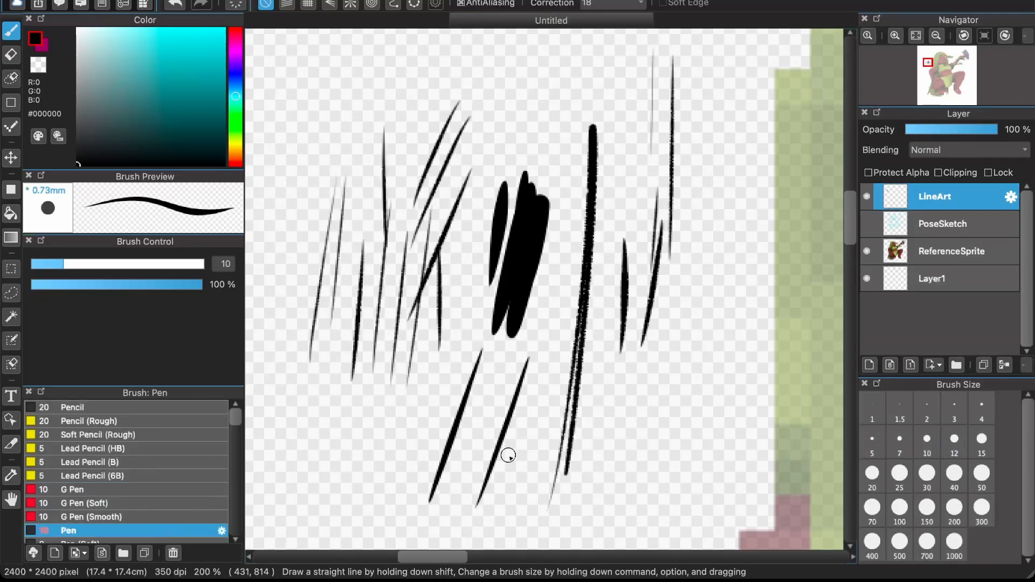
pyautogui.moveTo(535, 432); pyautogui.dragTo(561, 305)
pyautogui.moveTo(381, 470)
pyautogui.mouseDown()
pyautogui.moveTo(412, 342)
pyautogui.moveTo(423, 427)
pyautogui.mouseUp()
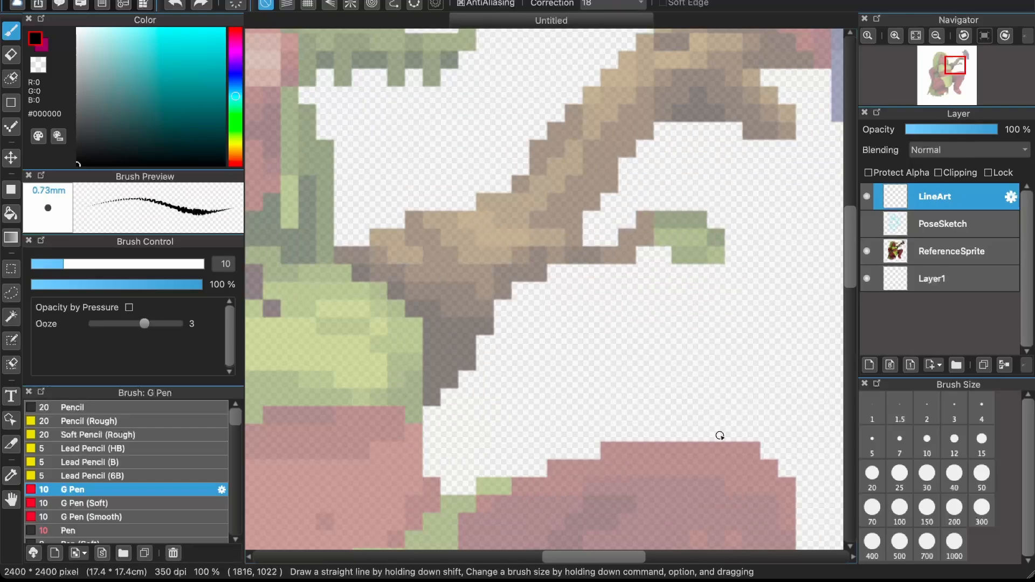
# - Outline the leaf on the LineArt layer with the G Pen at size 10, and erase the overshooting lines at its tip
pyautogui.moveTo(652, 211)
pyautogui.mouseDown()
pyautogui.moveTo(712, 212)
pyautogui.moveTo(737, 278)
pyautogui.mouseUp()
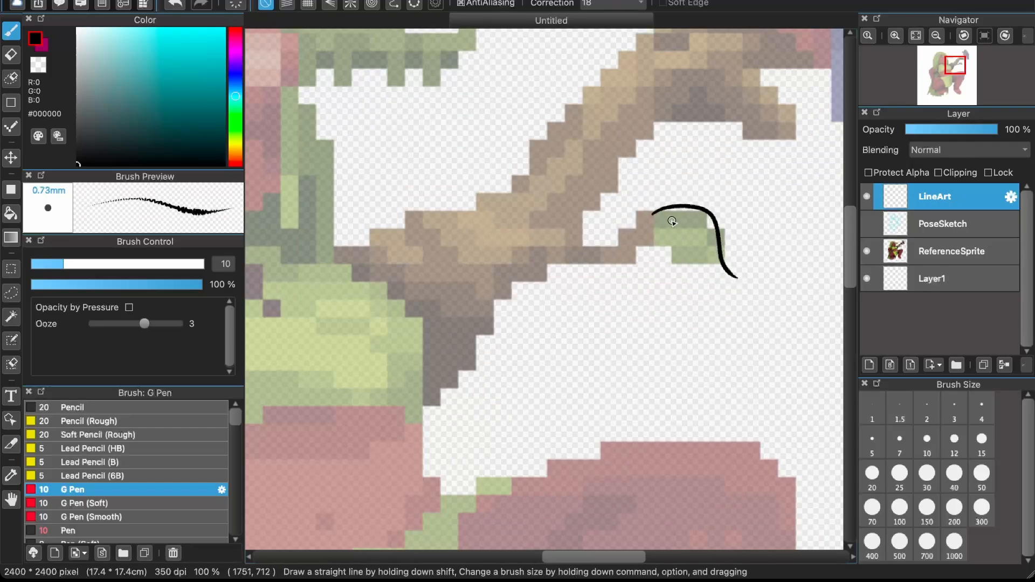
pyautogui.moveTo(654, 215)
pyautogui.mouseDown()
pyautogui.moveTo(696, 272)
pyautogui.moveTo(734, 283)
pyautogui.mouseUp()
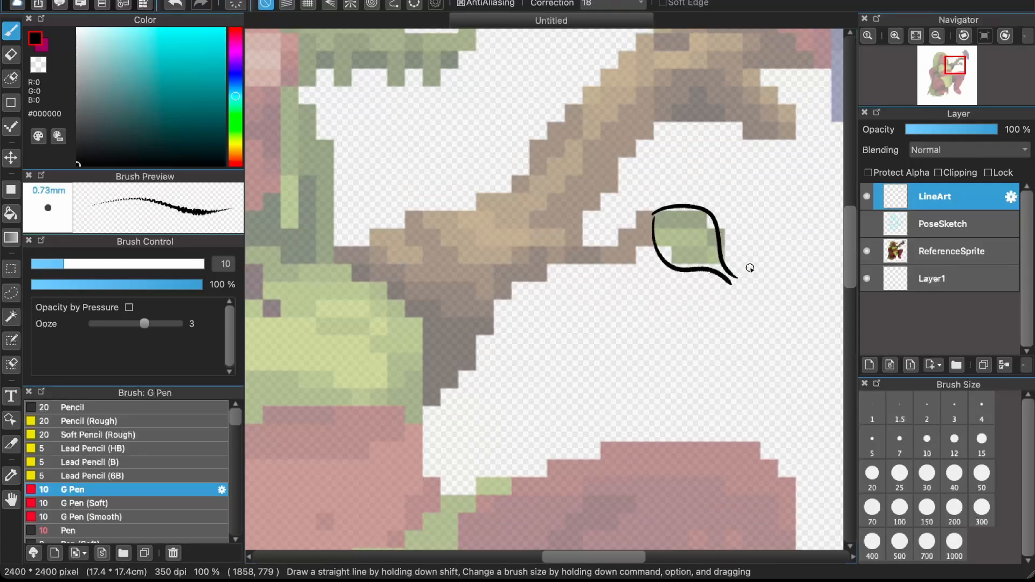
pyautogui.scroll(3, 723, 254)
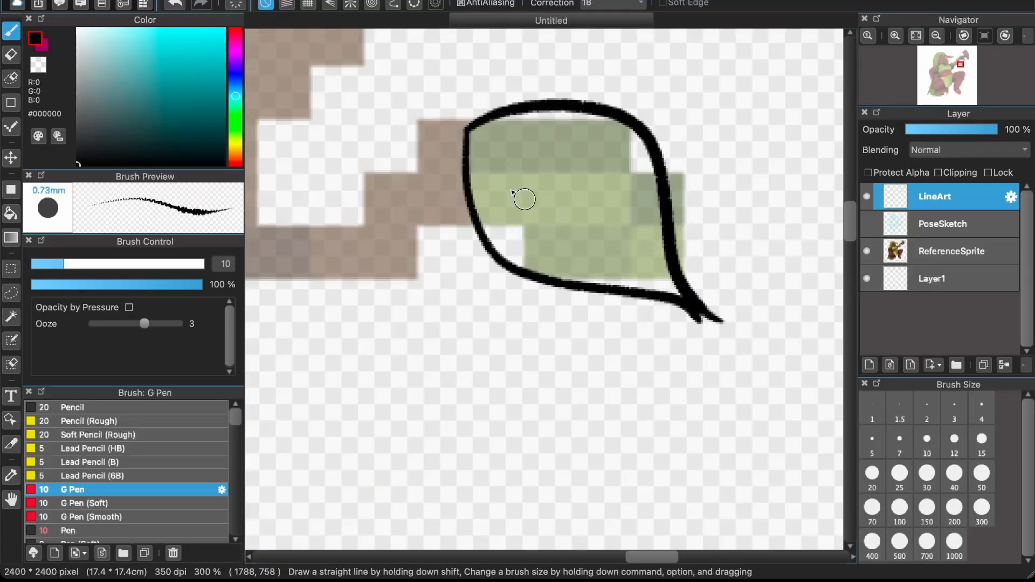
pyautogui.click(11, 55)
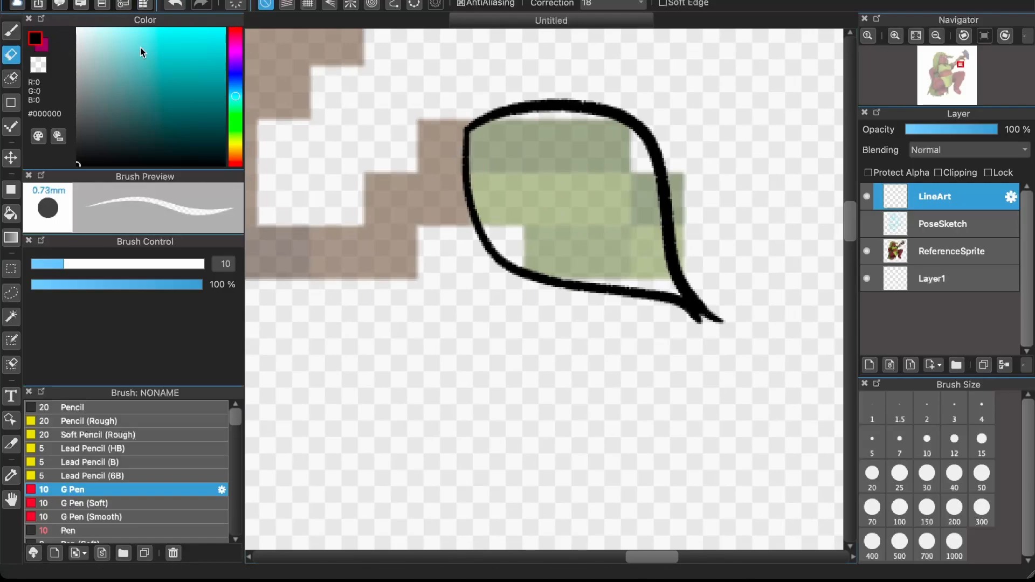
pyautogui.moveTo(709, 318); pyautogui.dragTo(678, 317)
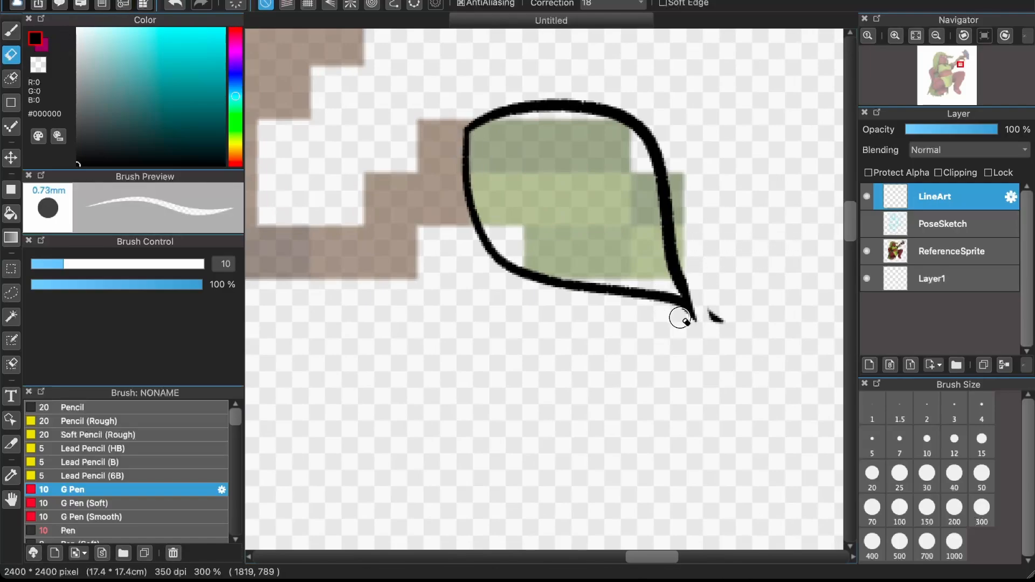
pyautogui.click(722, 322)
pyautogui.scroll(-2, 714, 217)
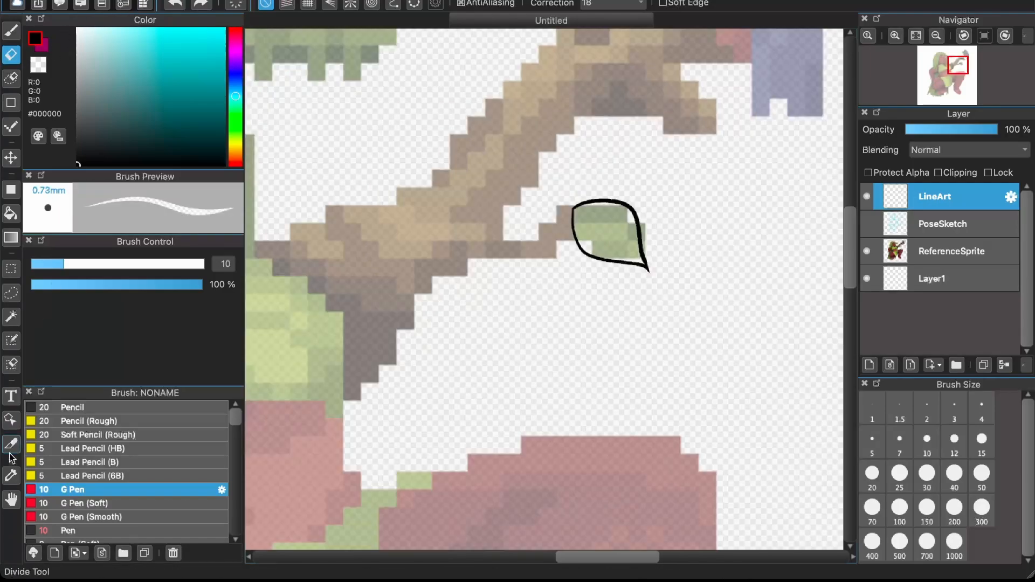
pyautogui.click(11, 31)
pyautogui.scroll(2, 488, 213)
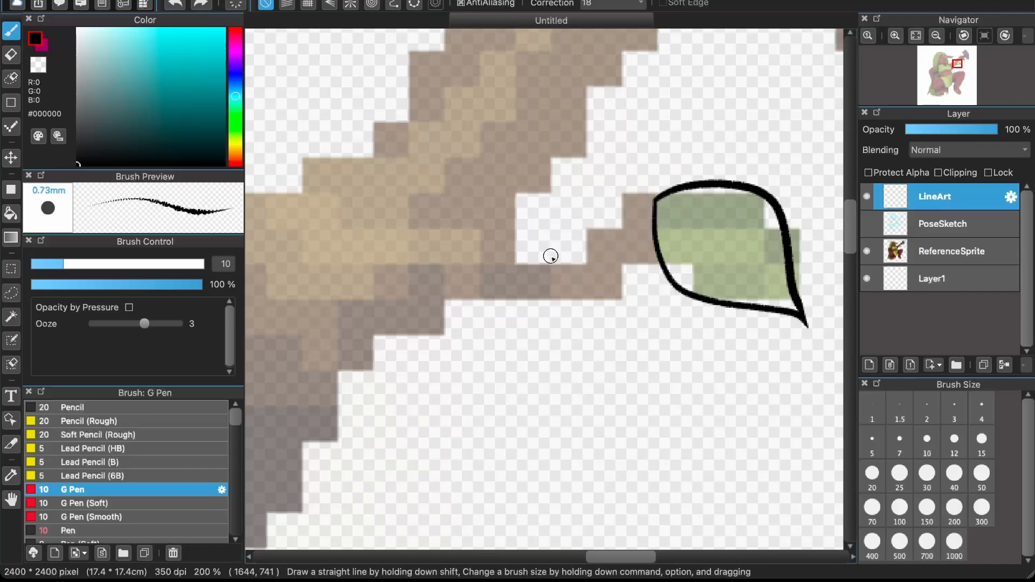
pyautogui.moveTo(518, 262)
pyautogui.mouseDown()
pyautogui.moveTo(577, 264)
pyautogui.moveTo(597, 234)
pyautogui.moveTo(629, 230)
pyautogui.moveTo(629, 200)
pyautogui.mouseUp()
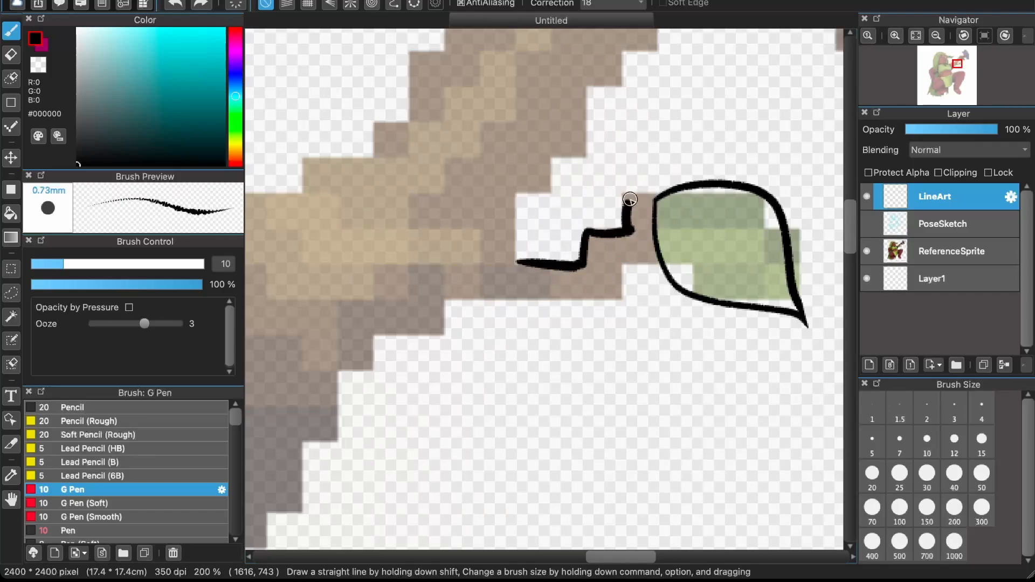
pyautogui.press('super+z')
pyautogui.press('super+z')
pyautogui.moveTo(587, 262); pyautogui.dragTo(658, 208)
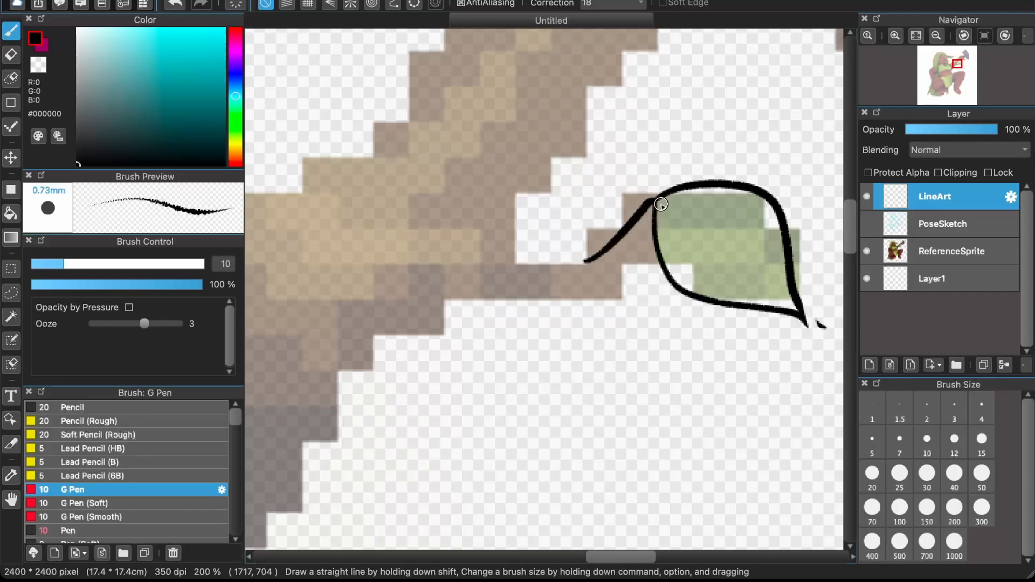
pyautogui.press('super+z')
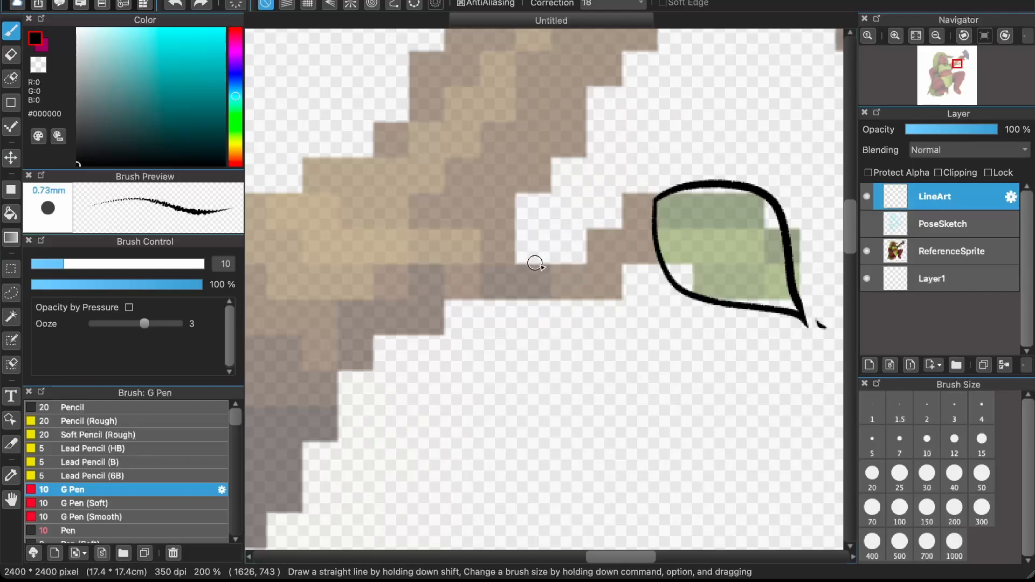
# - Ink the upper and lower edges of the twig joining the leaf to the branch with the G Pen at size 10
pyautogui.moveTo(654, 203); pyautogui.dragTo(585, 257)
pyautogui.moveTo(589, 297); pyautogui.dragTo(654, 262)
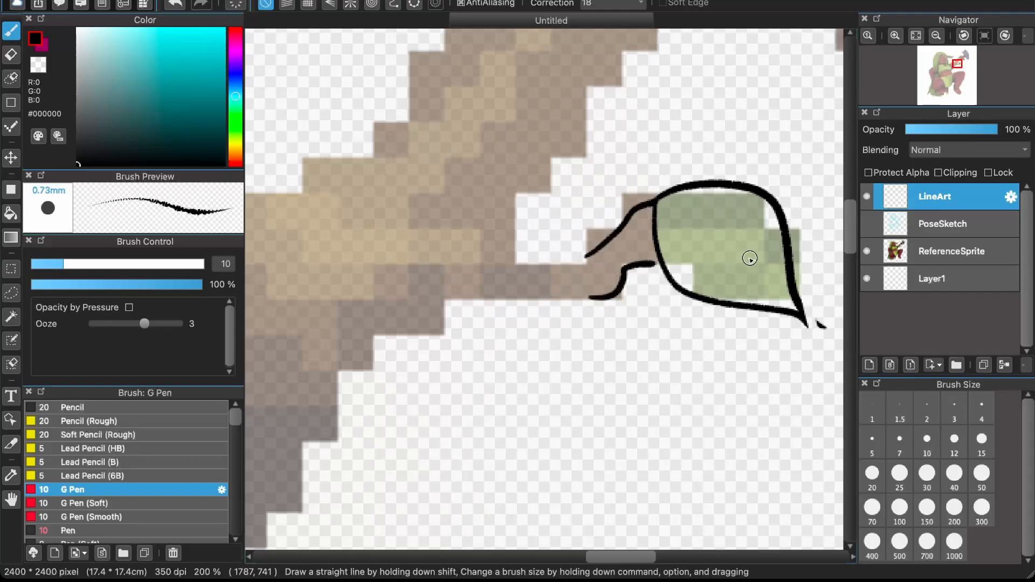
pyautogui.press('super+z')
pyautogui.moveTo(592, 259); pyautogui.dragTo(651, 219)
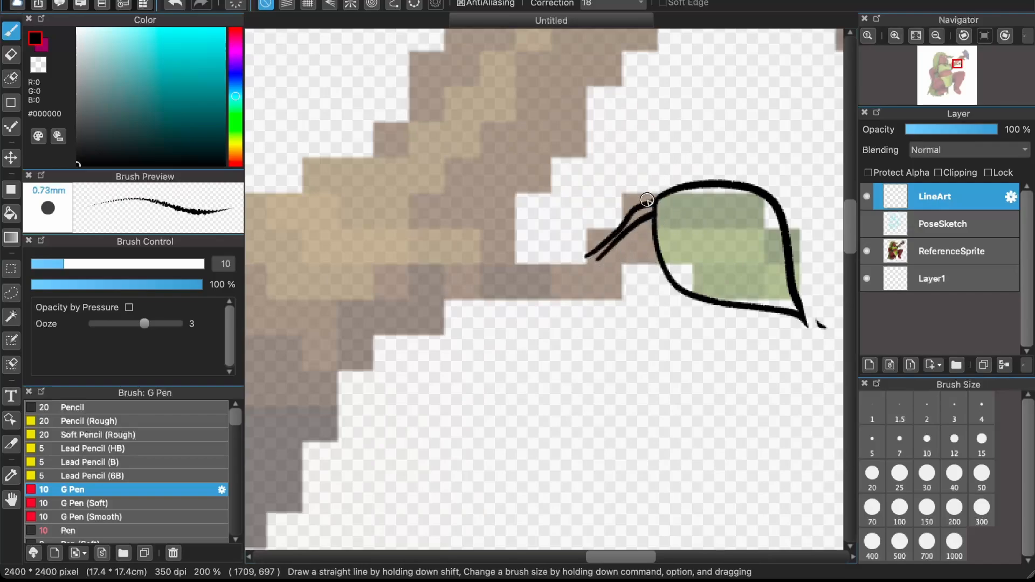
pyautogui.moveTo(601, 263); pyautogui.dragTo(541, 300)
pyautogui.moveTo(515, 265); pyautogui.dragTo(592, 254)
pyautogui.moveTo(542, 299); pyautogui.dragTo(445, 329)
# - Thin the rough parts of the twig's lines with the eraser, and redraw the upper edge's join with the G Pen at size 7
pyautogui.scroll(4, 501, 291)
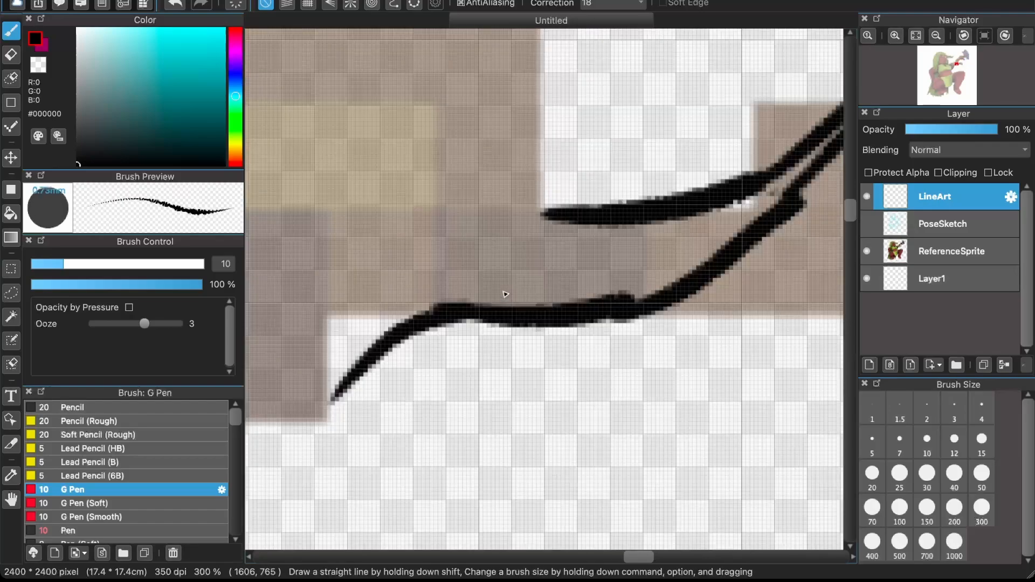
pyautogui.click(12, 54)
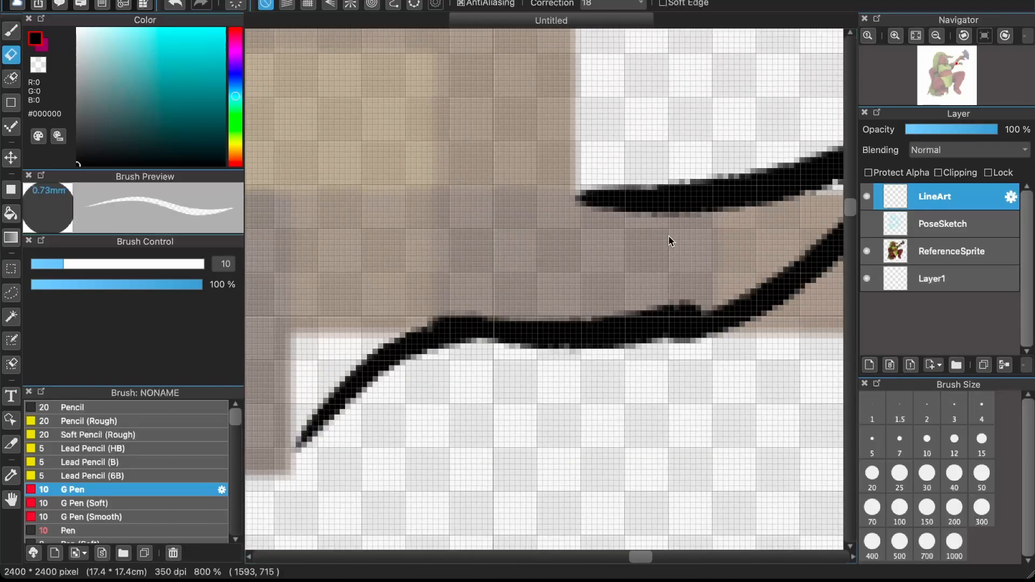
pyautogui.scroll(-1, 676, 292)
pyautogui.moveTo(615, 299)
pyautogui.mouseDown()
pyautogui.moveTo(676, 293)
pyautogui.moveTo(596, 293)
pyautogui.moveTo(708, 199)
pyautogui.mouseUp()
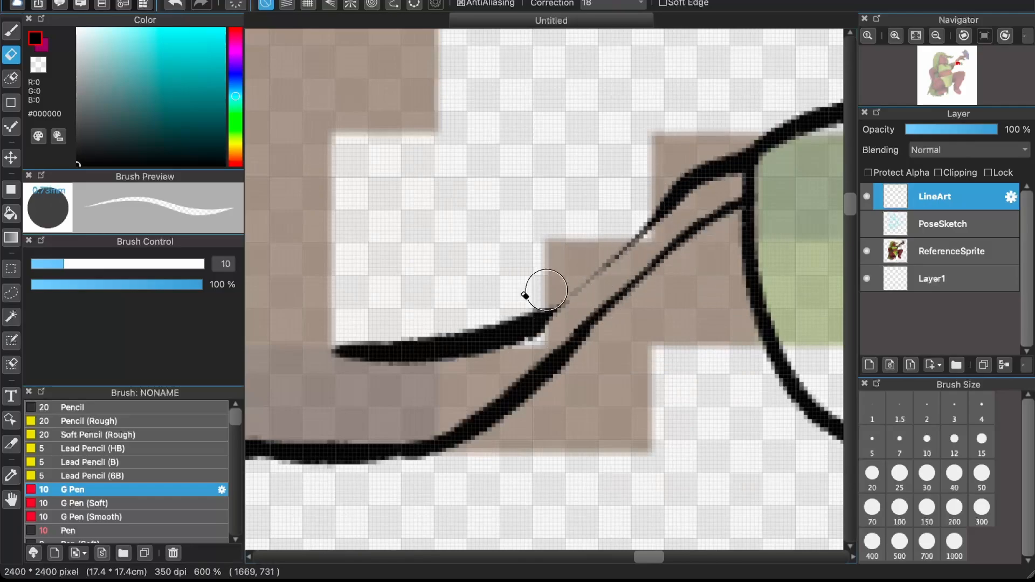
pyautogui.press('b')
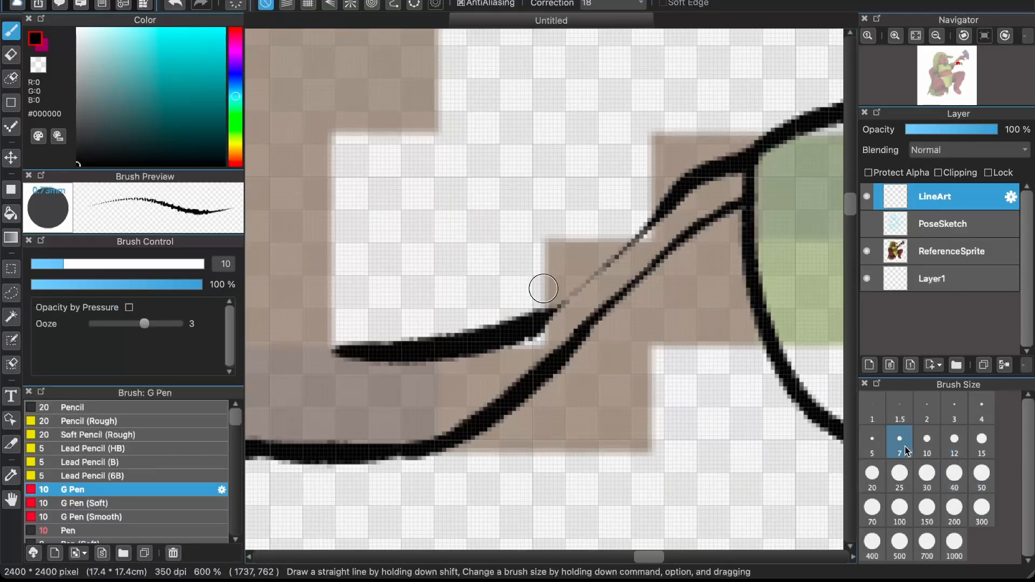
pyautogui.click(899, 441)
pyautogui.moveTo(537, 322)
pyautogui.mouseDown()
pyautogui.moveTo(606, 270)
pyautogui.moveTo(545, 315)
pyautogui.moveTo(597, 278)
pyautogui.mouseUp()
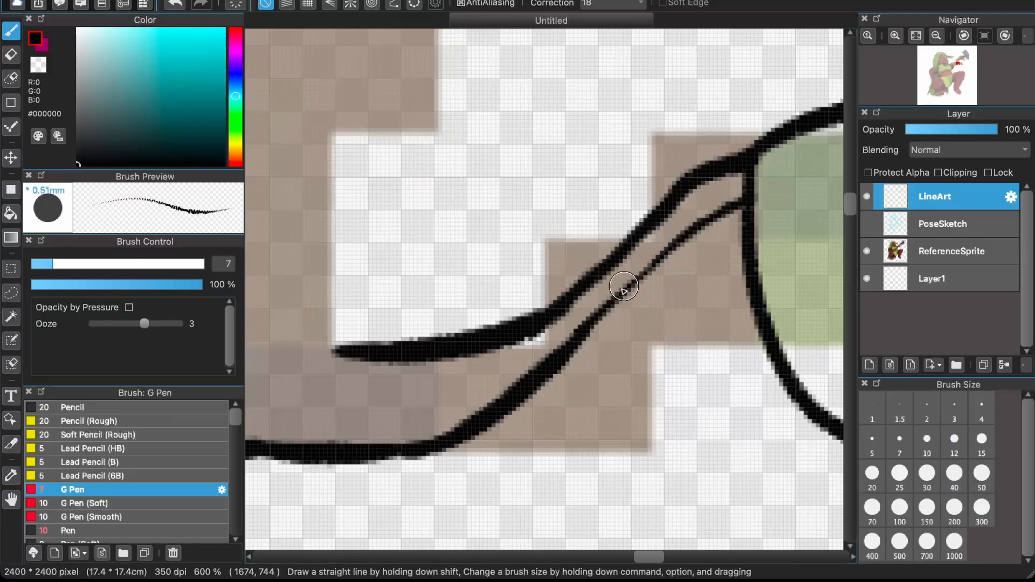
# - Erase the stray mark beside the leaf tip, and draw a short curve rising from the twig's base with the G Pen at size 7
pyautogui.scroll(-5, 575, 329)
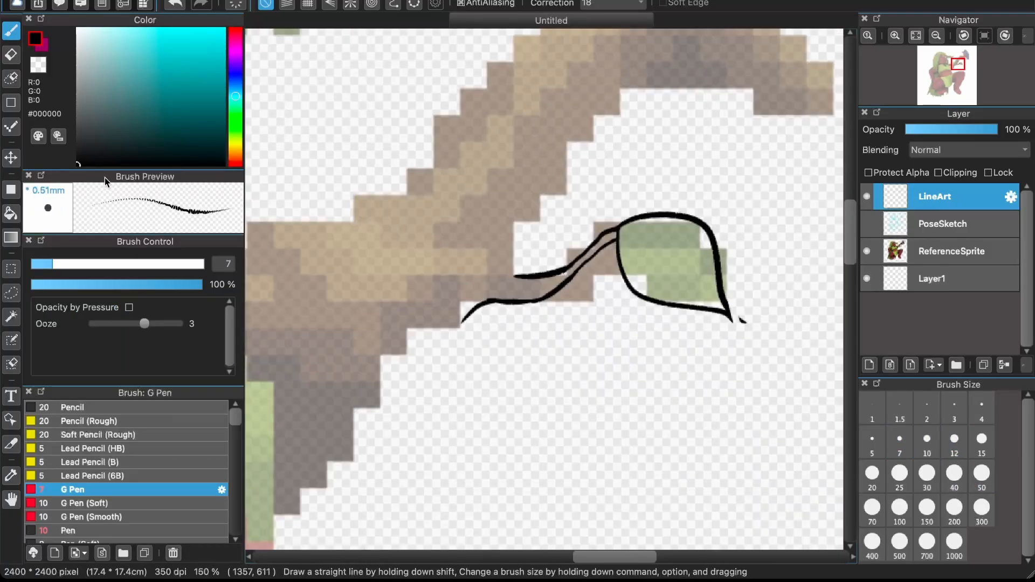
pyautogui.click(12, 55)
pyautogui.moveTo(526, 321); pyautogui.dragTo(528, 250)
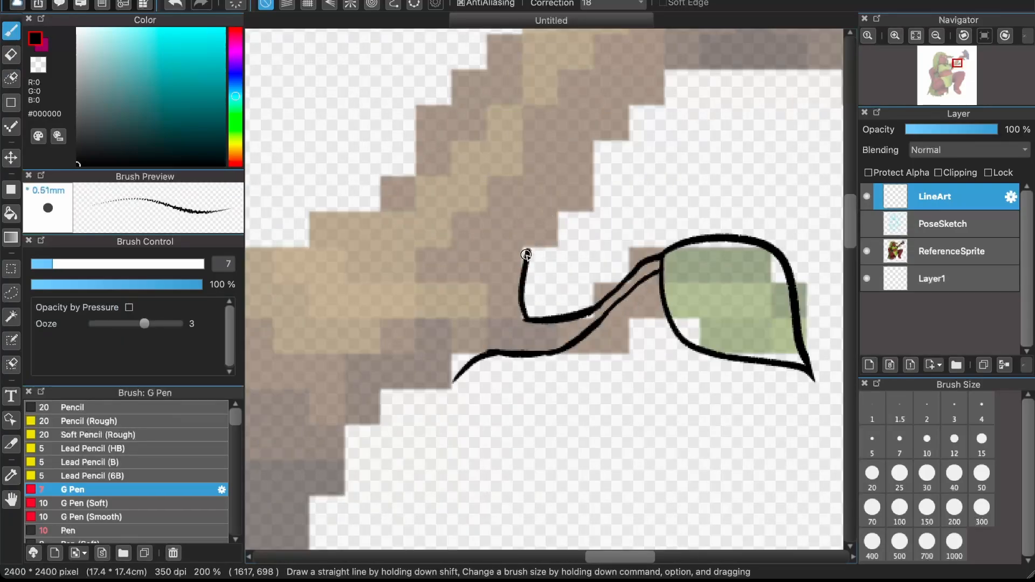
pyautogui.moveTo(527, 251); pyautogui.dragTo(693, 80)
pyautogui.press('super+z')
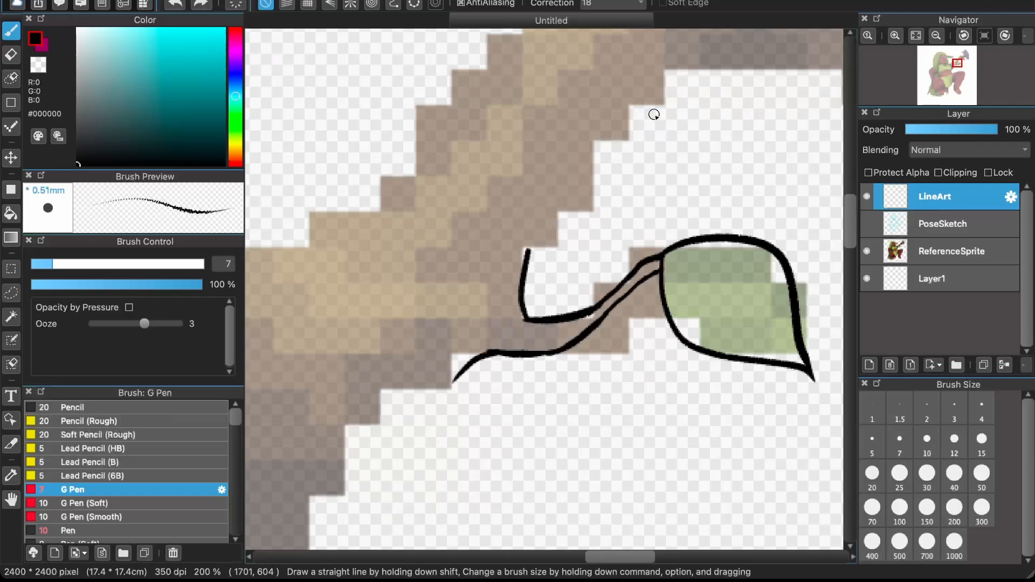
# - Ink the branch's inner edge up from the twig curve and outline its hooked end with the G Pen at size 10
pyautogui.moveTo(654, 114)
pyautogui.mouseDown()
pyautogui.moveTo(628, 193)
pyautogui.moveTo(633, 214)
pyautogui.mouseUp()
pyautogui.moveTo(507, 350); pyautogui.dragTo(678, 164)
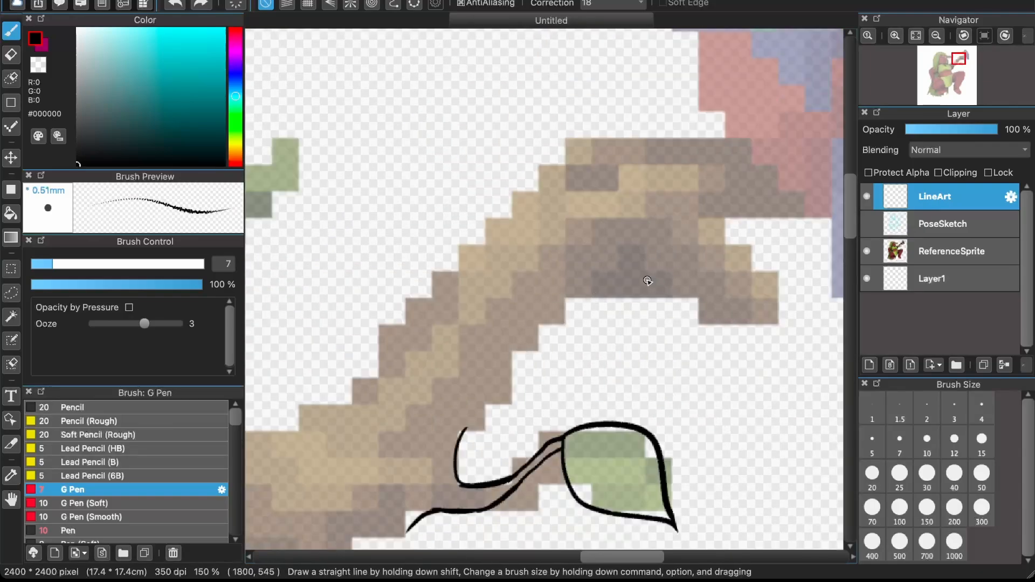
pyautogui.moveTo(457, 443)
pyautogui.mouseDown()
pyautogui.moveTo(590, 258)
pyautogui.moveTo(648, 254)
pyautogui.moveTo(711, 330)
pyautogui.mouseUp()
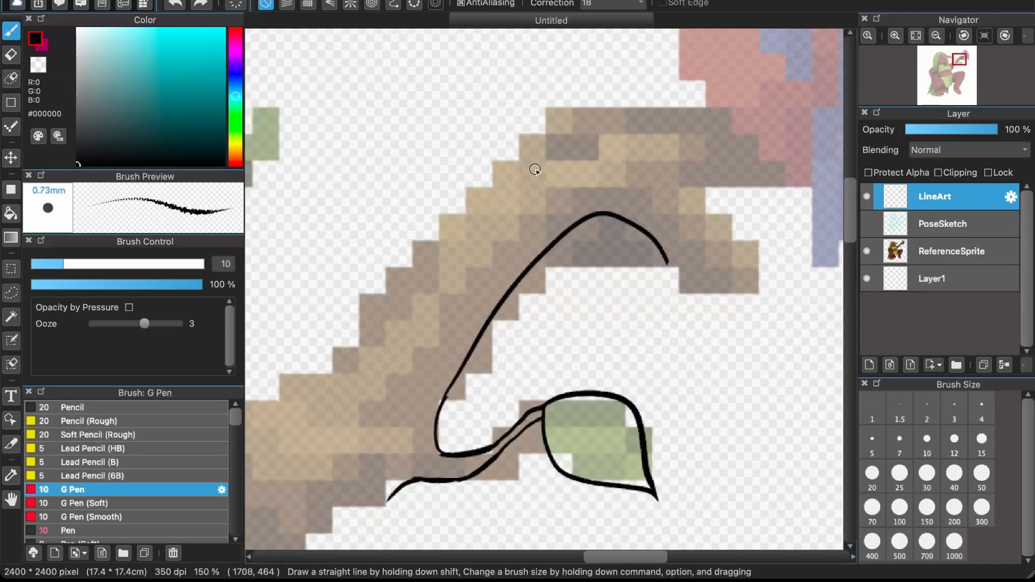
pyautogui.moveTo(538, 170)
pyautogui.mouseDown()
pyautogui.moveTo(587, 161)
pyautogui.moveTo(618, 138)
pyautogui.moveTo(696, 155)
pyautogui.moveTo(759, 272)
pyautogui.moveTo(668, 264)
pyautogui.mouseUp()
pyautogui.scroll(1, 635, 226)
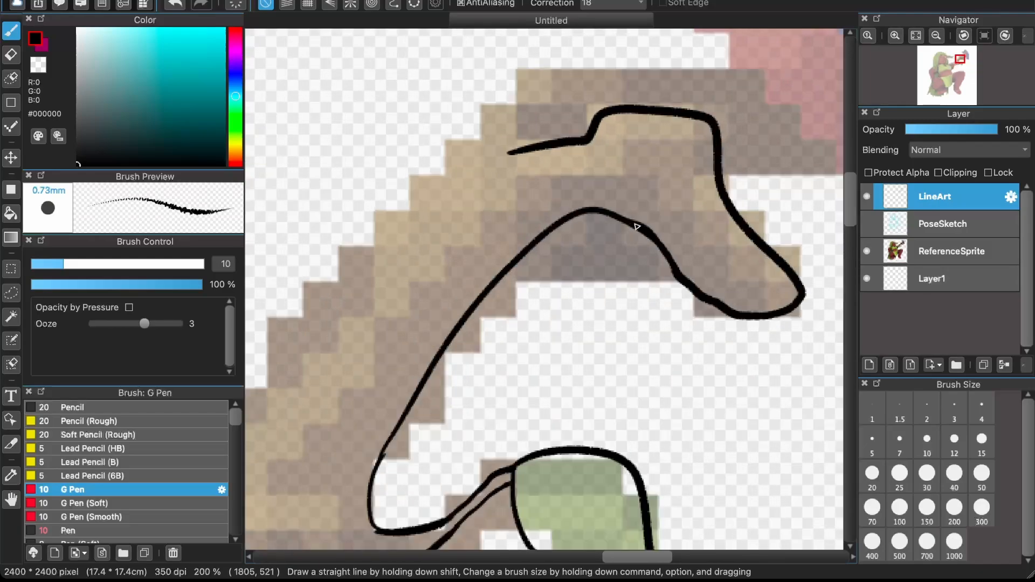
# - Ink the branch's lower edge from the body to the twig, and trim the spare line end where they meet
pyautogui.moveTo(491, 515)
pyautogui.mouseDown()
pyautogui.moveTo(561, 447)
pyautogui.moveTo(604, 363)
pyautogui.moveTo(706, 300)
pyautogui.mouseUp()
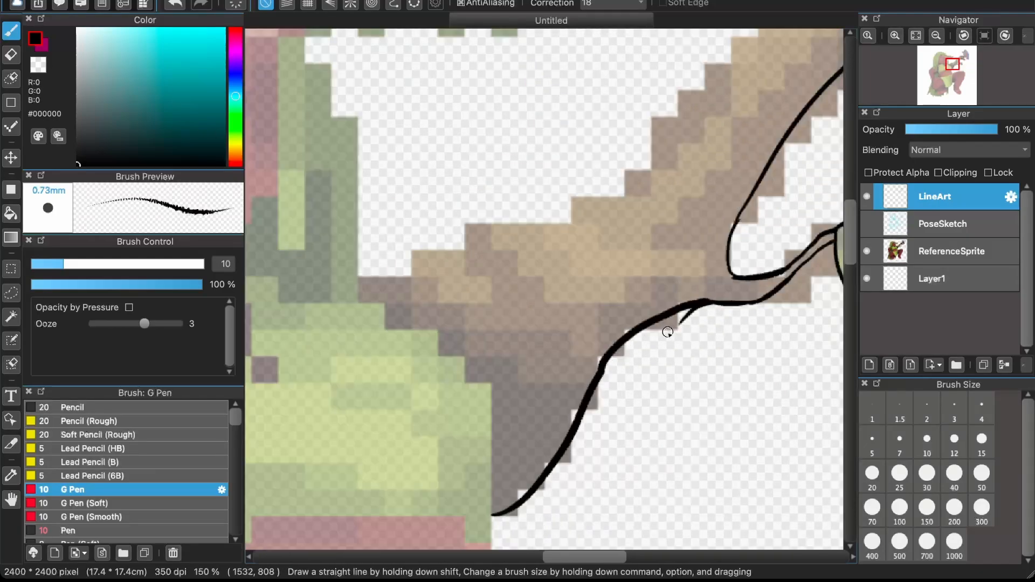
pyautogui.scroll(3, 665, 334)
pyautogui.press('e')
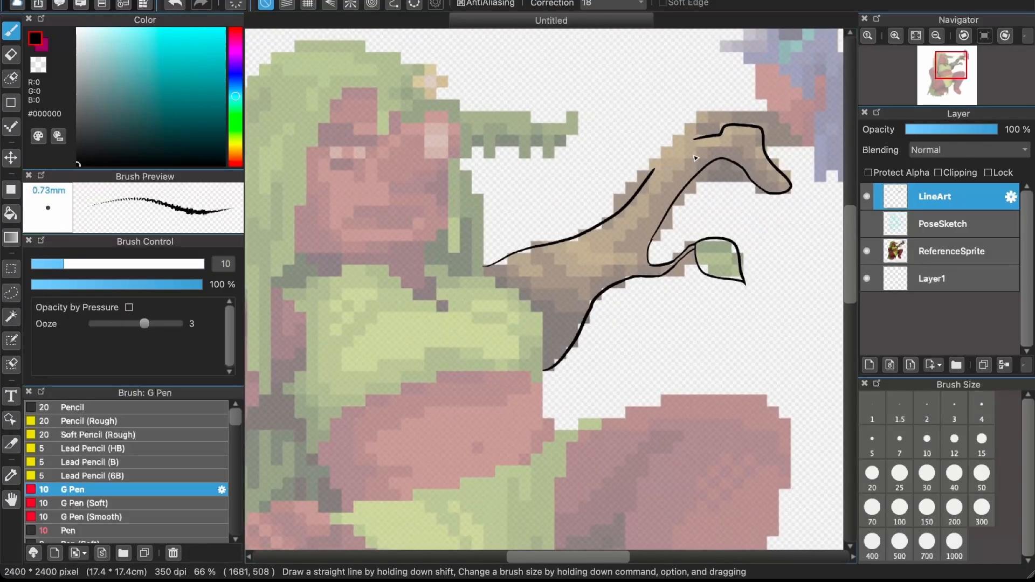
# - Extend the branch's upper edge with the G Pen at size 10 to connect it with the outline of the hooked end
pyautogui.scroll(3, 695, 158)
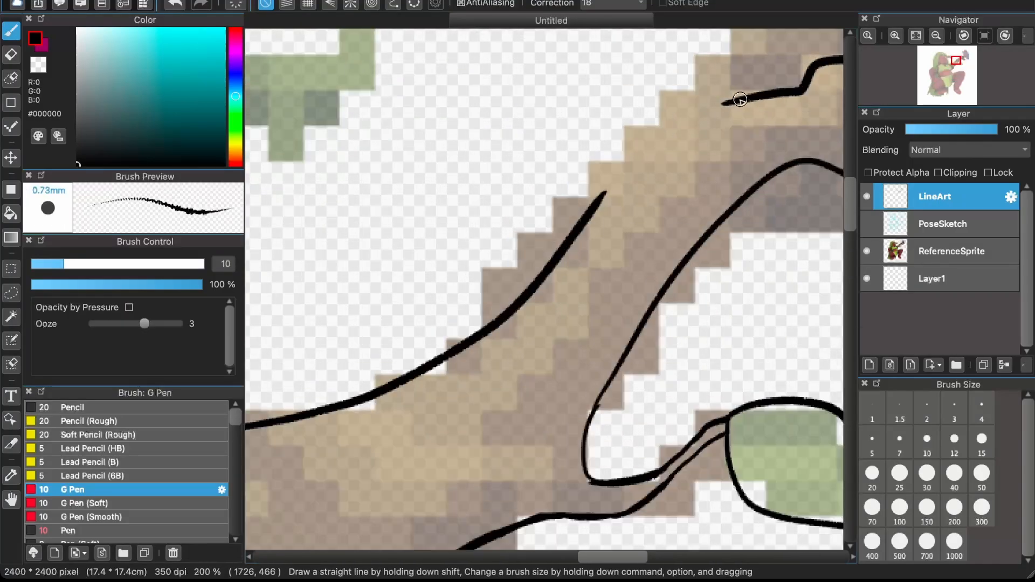
pyautogui.moveTo(628, 170)
pyautogui.mouseDown()
pyautogui.moveTo(691, 114)
pyautogui.moveTo(746, 98)
pyautogui.mouseUp()
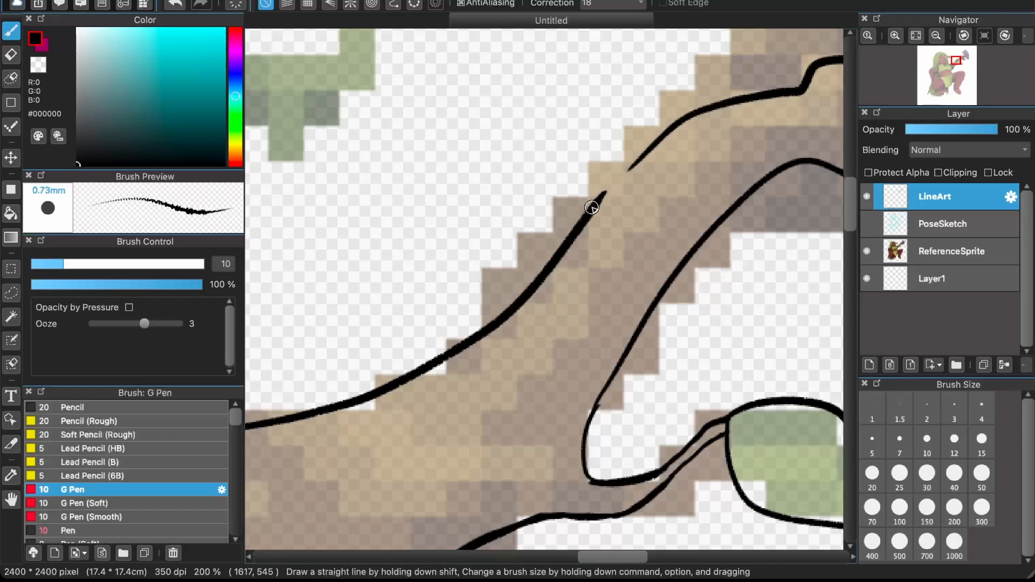
pyautogui.moveTo(591, 206); pyautogui.dragTo(638, 159)
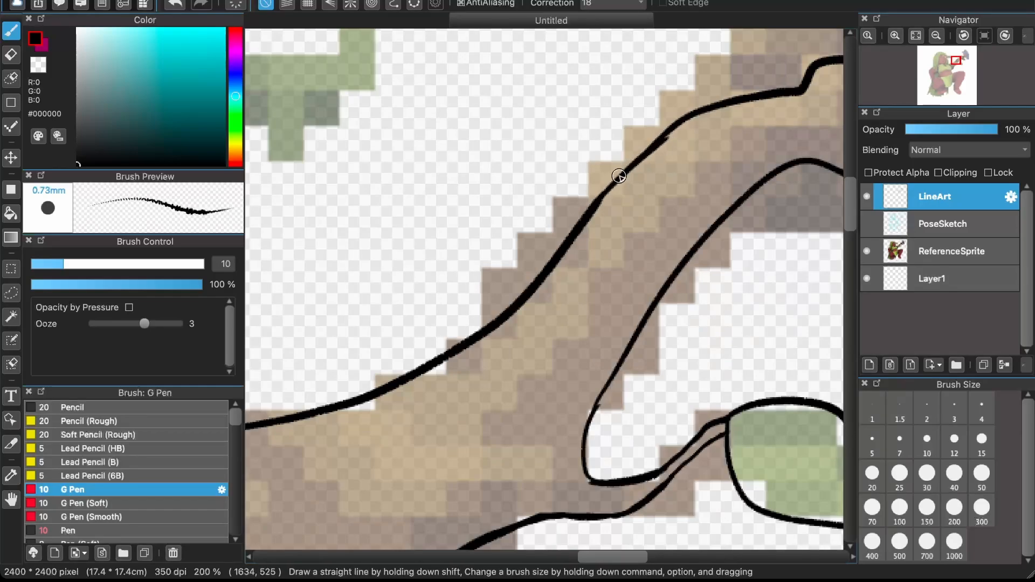
# - Smooth and thin the join in the branch's upper edge with the eraser at size 15
pyautogui.click(11, 54)
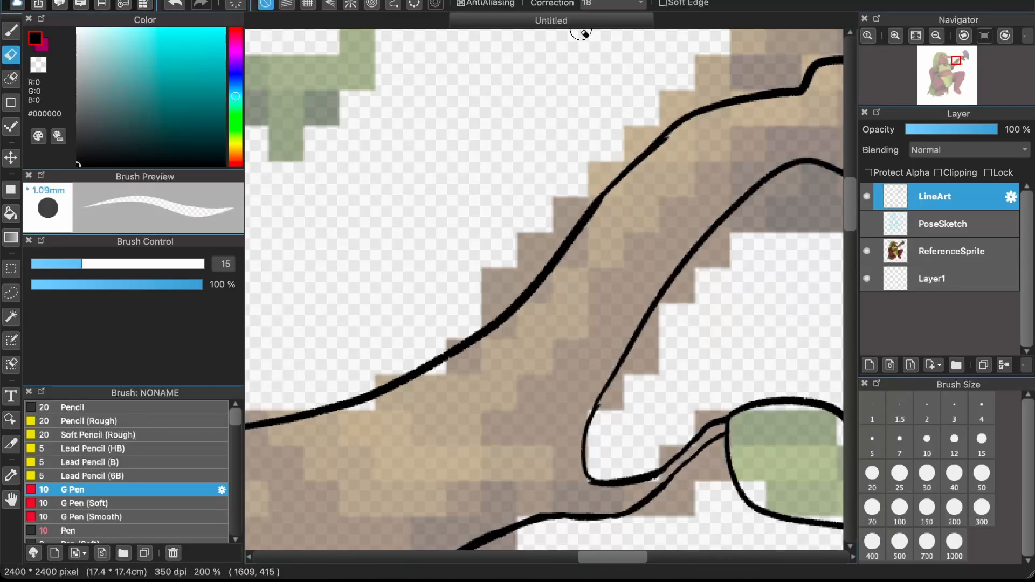
pyautogui.scroll(1, 598, 162)
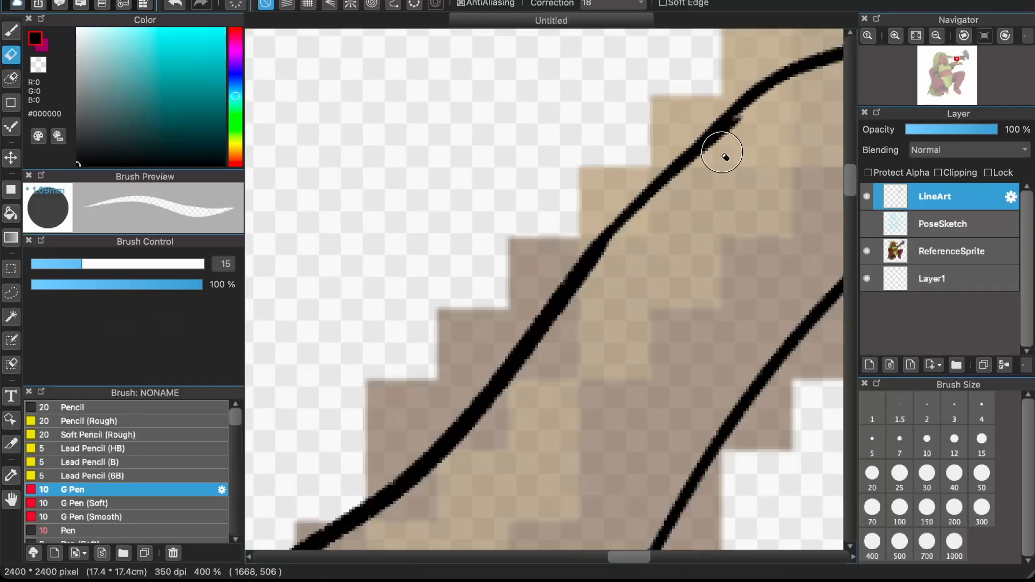
pyautogui.moveTo(718, 167)
pyautogui.mouseDown()
pyautogui.moveTo(644, 238)
pyautogui.moveTo(584, 321)
pyautogui.moveTo(564, 324)
pyautogui.moveTo(578, 314)
pyautogui.mouseUp()
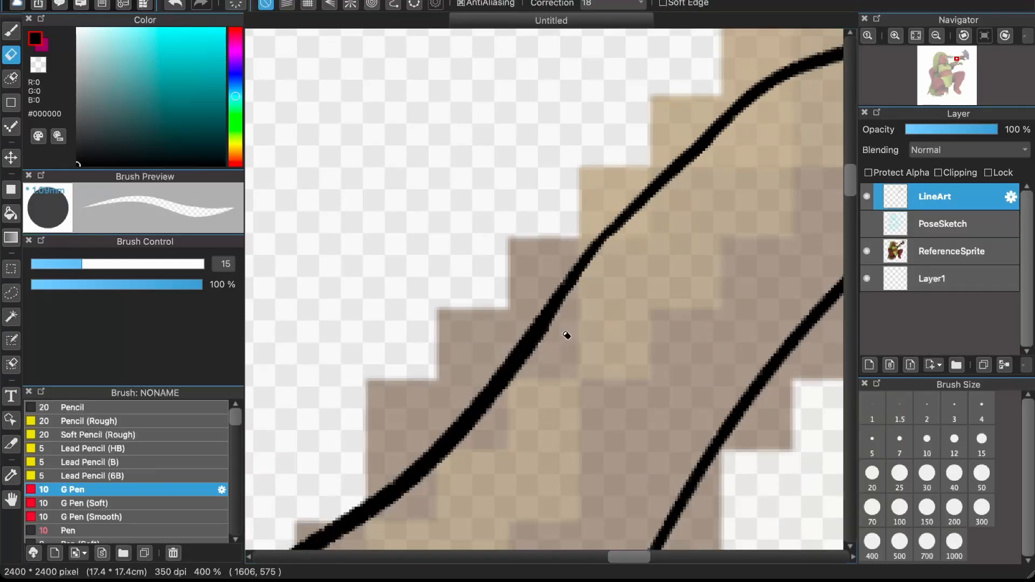
# - Hide the ReferenceSprite layer to inspect the branch and leaf line art on its own
pyautogui.scroll(-6, 535, 356)
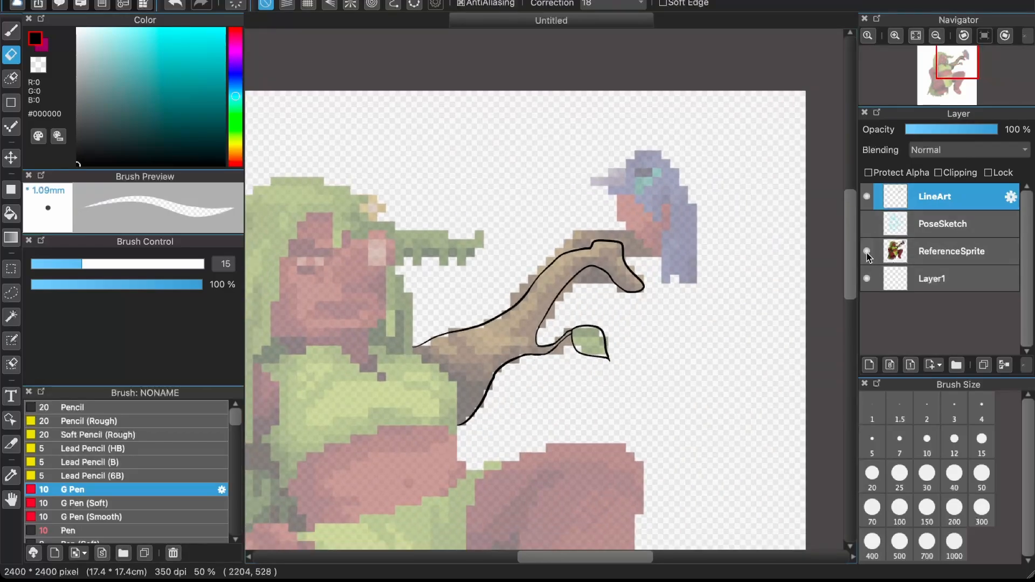
pyautogui.click(867, 251)
pyautogui.scroll(1, 689, 341)
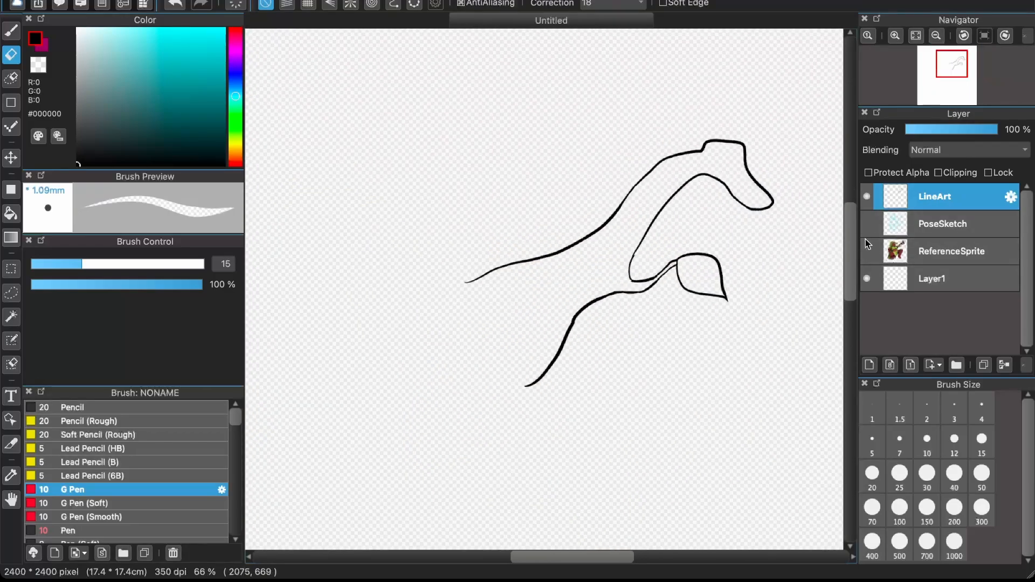
# - Show the ReferenceSprite layer again and ink the branch's second, upward-curving prong with the G Pen at size 10, joining it to the upper edge
pyautogui.click(867, 251)
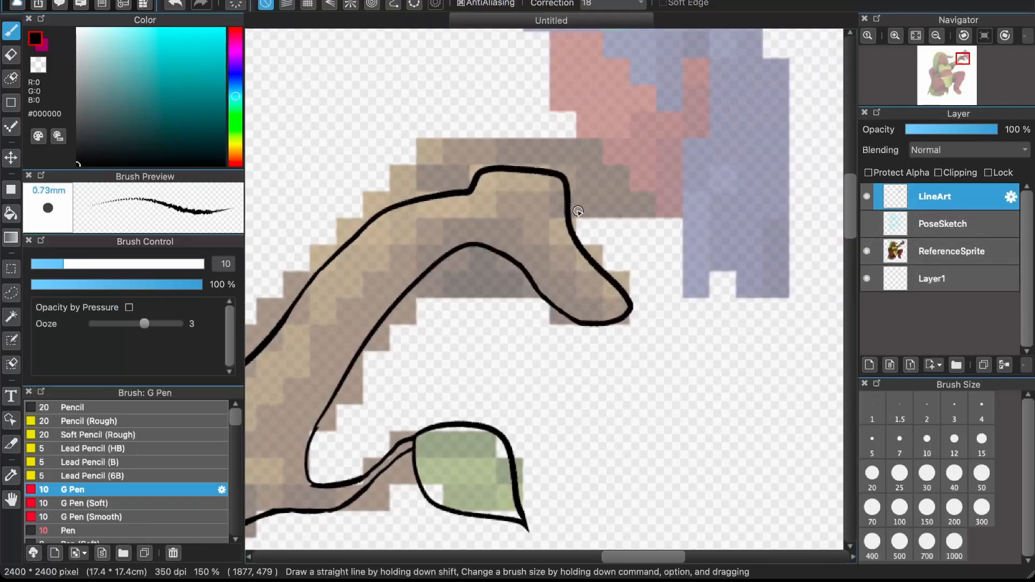
pyautogui.moveTo(600, 220); pyautogui.dragTo(696, 194)
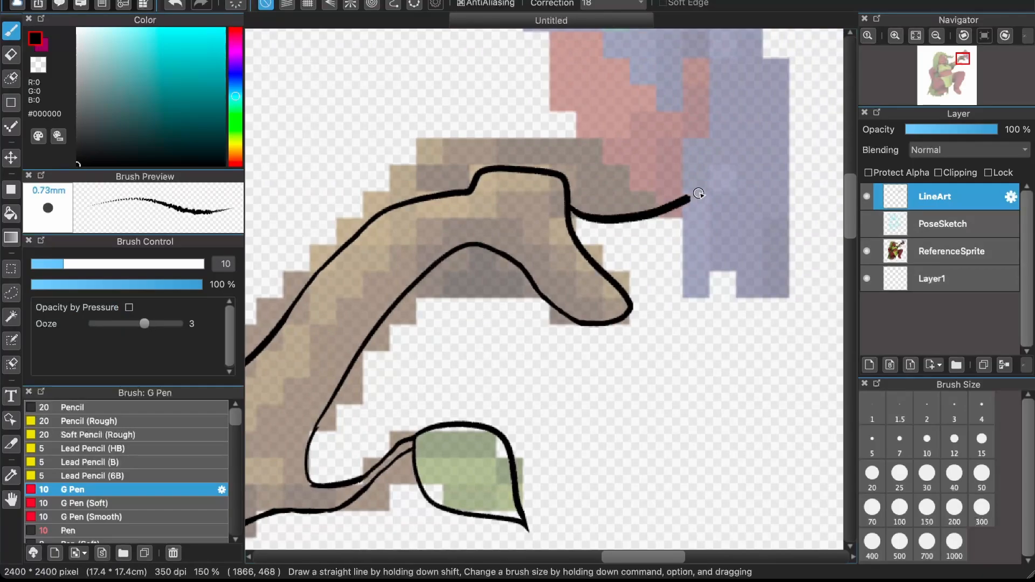
pyautogui.moveTo(386, 180)
pyautogui.mouseDown()
pyautogui.moveTo(467, 134)
pyautogui.moveTo(538, 137)
pyautogui.mouseUp()
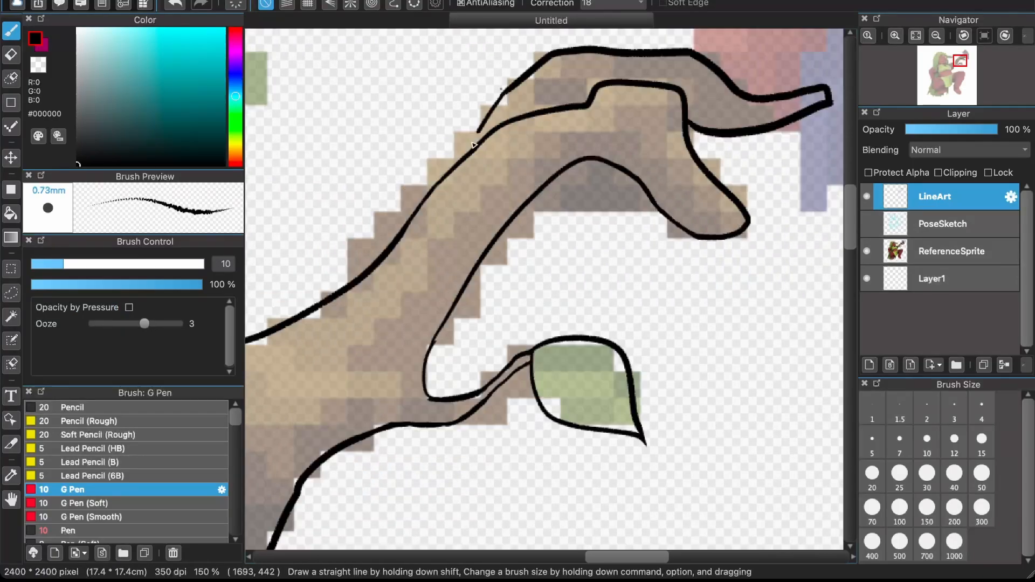
pyautogui.moveTo(476, 133); pyautogui.dragTo(468, 153)
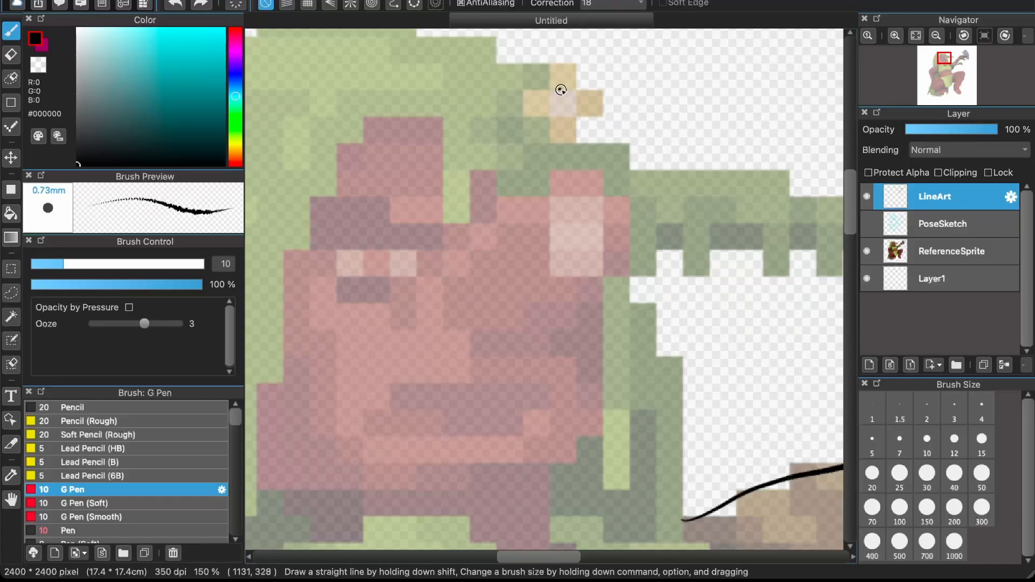
# - Ink the small hair flower as a round centre surrounded by four petals with the G Pen at size 10
pyautogui.moveTo(560, 88)
pyautogui.mouseDown()
pyautogui.moveTo(572, 117)
pyautogui.moveTo(545, 51)
pyautogui.moveTo(546, 119)
pyautogui.mouseUp()
pyautogui.press('super+z')
pyautogui.press('super+z')
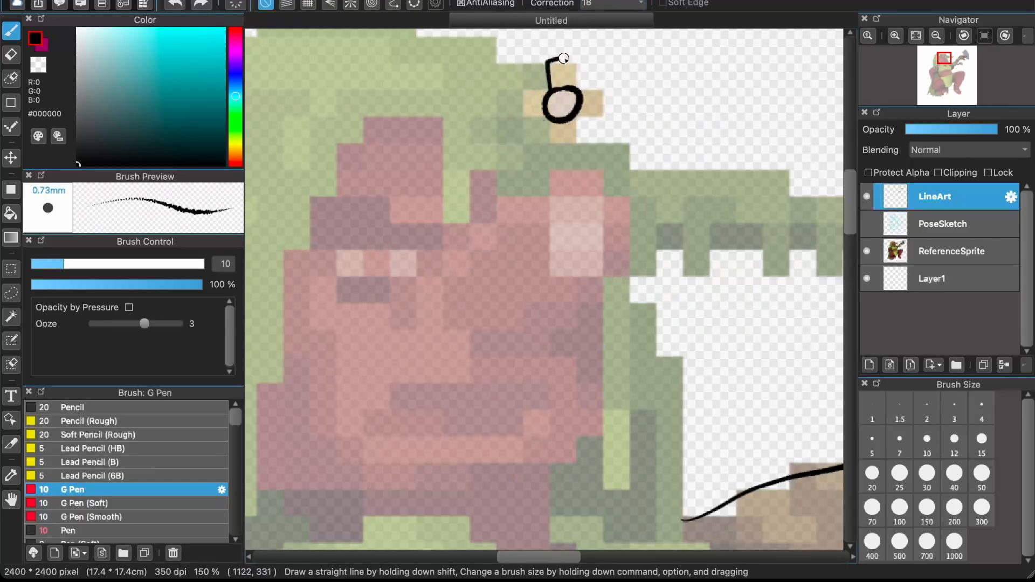
pyautogui.moveTo(549, 61); pyautogui.dragTo(560, 95)
pyautogui.press('super+z')
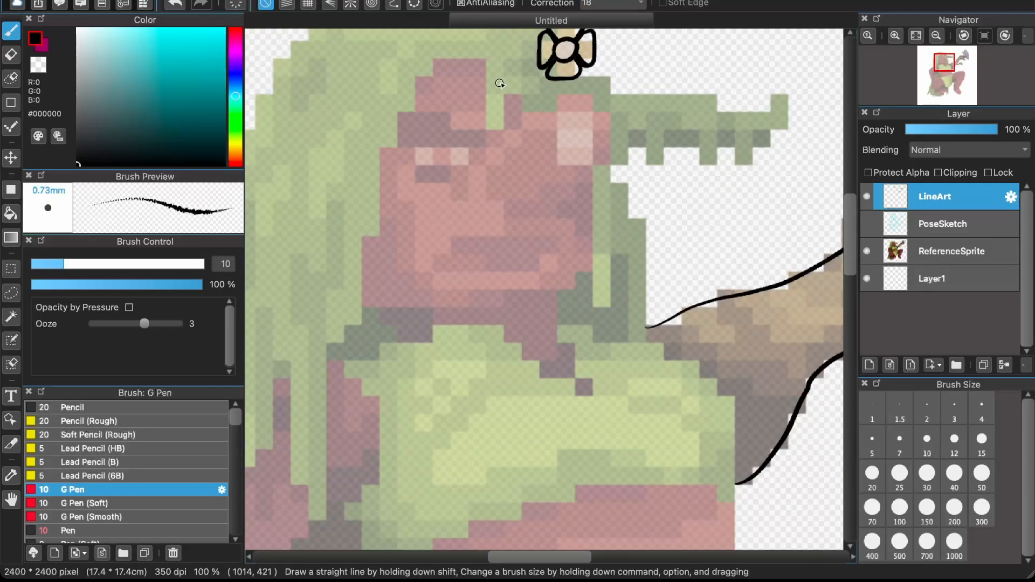
# - Ink the pale oval highlight on the nose and the large rounded nose outline around it with the G Pen
pyautogui.hscroll(-5, 542, 103)
pyautogui.scroll(3, 542, 102)
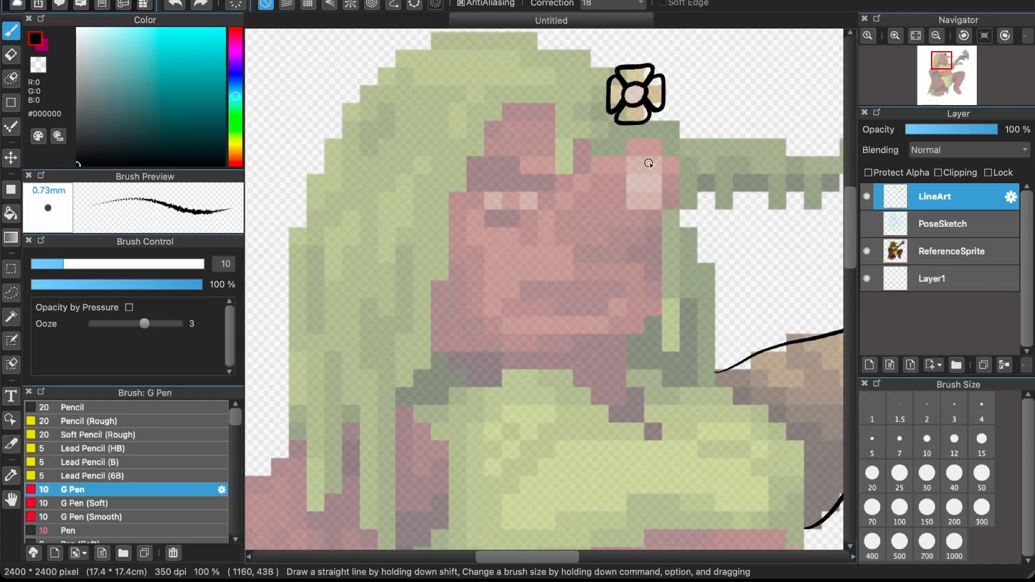
pyautogui.press('super+z')
pyautogui.moveTo(644, 153)
pyautogui.mouseDown()
pyautogui.moveTo(629, 209)
pyautogui.moveTo(659, 212)
pyautogui.moveTo(665, 177)
pyautogui.moveTo(637, 153)
pyautogui.mouseUp()
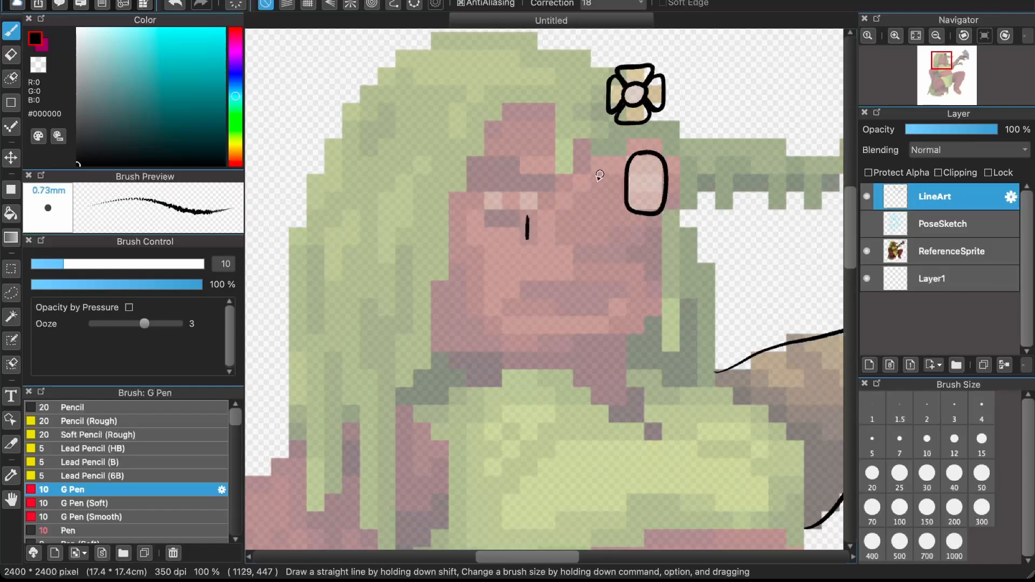
pyautogui.press('super+z')
pyautogui.moveTo(551, 204)
pyautogui.mouseDown()
pyautogui.moveTo(634, 242)
pyautogui.moveTo(626, 251)
pyautogui.mouseUp()
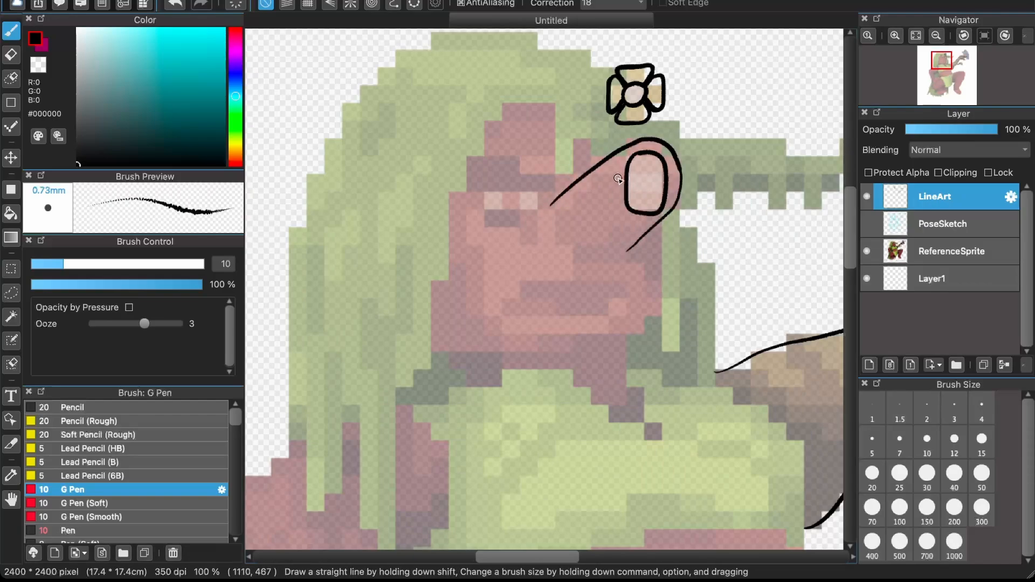
pyautogui.scroll(1, 522, 120)
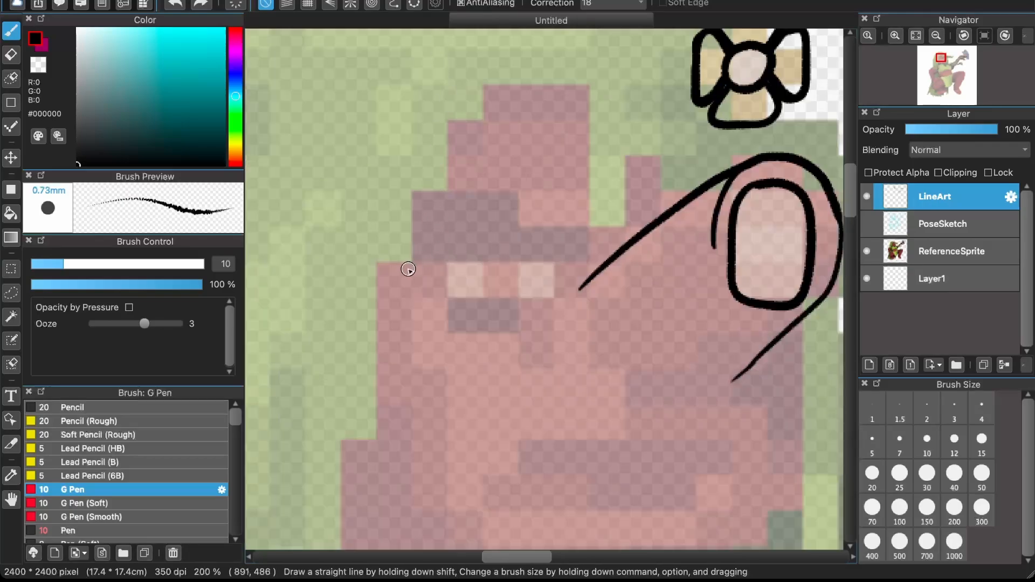
pyautogui.moveTo(483, 89)
pyautogui.mouseDown()
pyautogui.moveTo(398, 318)
pyautogui.moveTo(392, 426)
pyautogui.mouseUp()
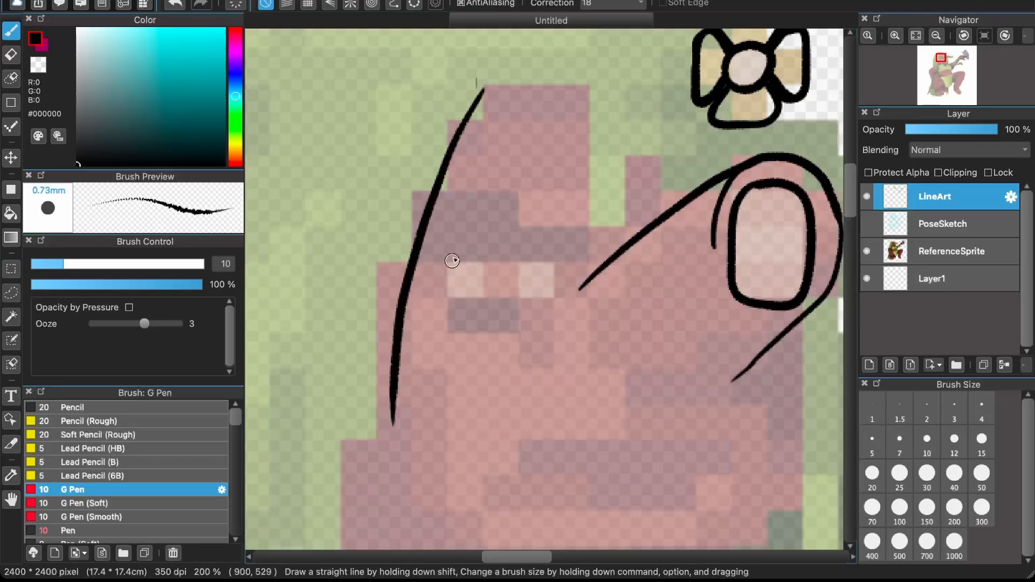
pyautogui.press('super+z')
pyautogui.moveTo(483, 88); pyautogui.dragTo(378, 428)
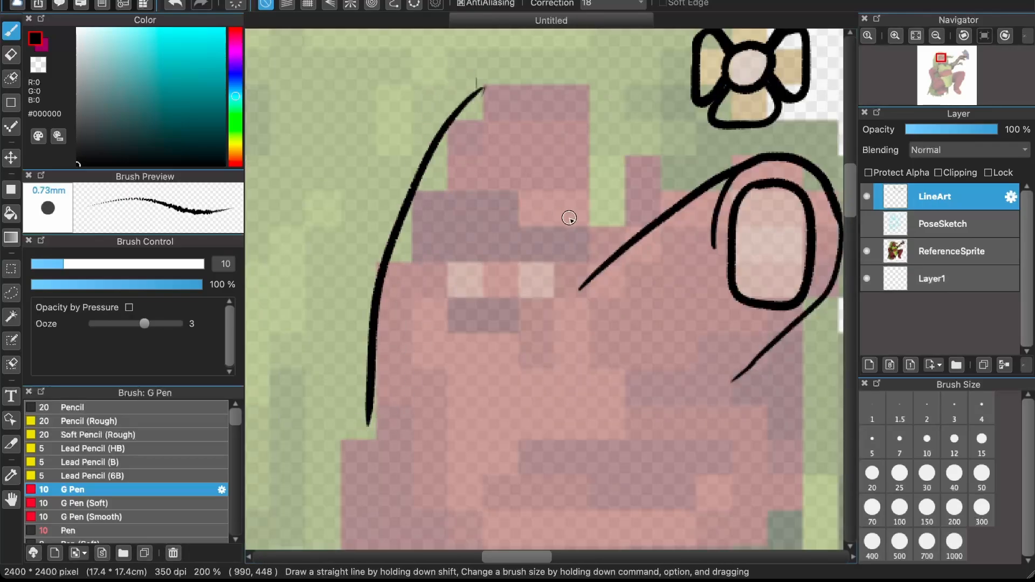
pyautogui.moveTo(412, 261)
pyautogui.mouseDown()
pyautogui.moveTo(410, 211)
pyautogui.moveTo(420, 203)
pyautogui.moveTo(497, 192)
pyautogui.moveTo(559, 233)
pyautogui.moveTo(435, 193)
pyautogui.moveTo(428, 242)
pyautogui.moveTo(561, 233)
pyautogui.mouseUp()
pyautogui.press('super+z')
pyautogui.press('super+z')
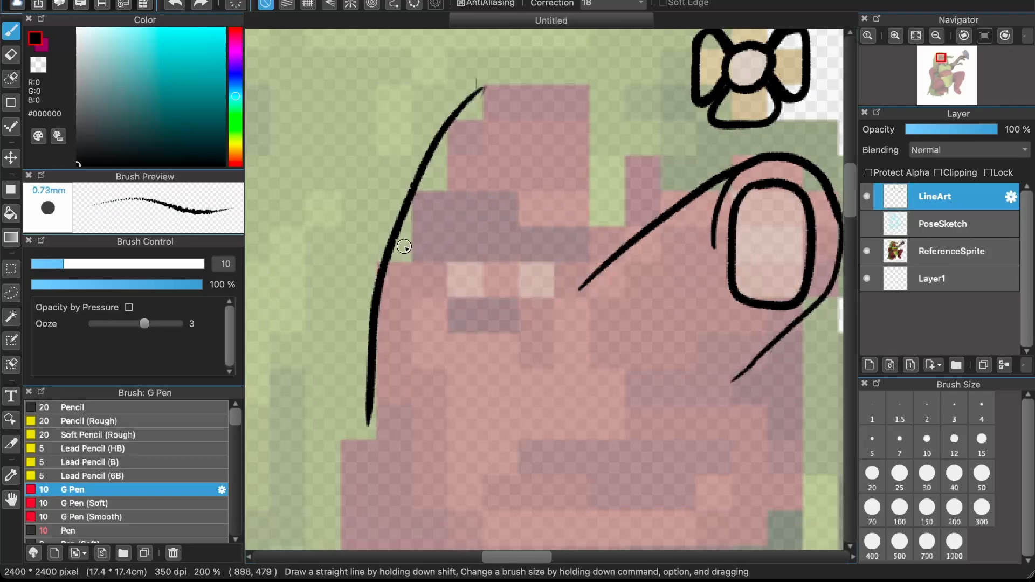
pyautogui.press('super+z')
# - Outline the thick eyebrow, fill it solid black with the G Pen at size 30, and trim its edges with the eraser
pyautogui.moveTo(413, 263)
pyautogui.mouseDown()
pyautogui.moveTo(423, 197)
pyautogui.moveTo(546, 231)
pyautogui.moveTo(557, 161)
pyautogui.moveTo(580, 242)
pyautogui.moveTo(592, 237)
pyautogui.moveTo(576, 256)
pyautogui.moveTo(548, 264)
pyautogui.mouseUp()
pyautogui.moveTo(547, 264); pyautogui.dragTo(501, 258)
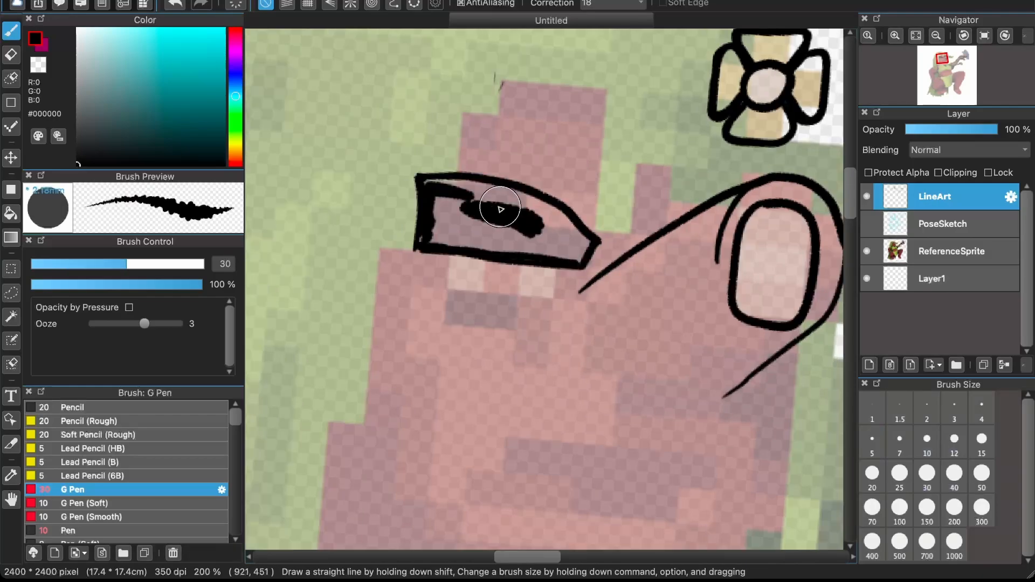
pyautogui.moveTo(502, 204)
pyautogui.mouseDown()
pyautogui.moveTo(534, 213)
pyautogui.moveTo(513, 199)
pyautogui.moveTo(551, 212)
pyautogui.moveTo(581, 245)
pyautogui.moveTo(566, 251)
pyautogui.moveTo(605, 243)
pyautogui.moveTo(585, 291)
pyautogui.mouseUp()
pyautogui.press('e')
pyautogui.moveTo(604, 225); pyautogui.dragTo(579, 293)
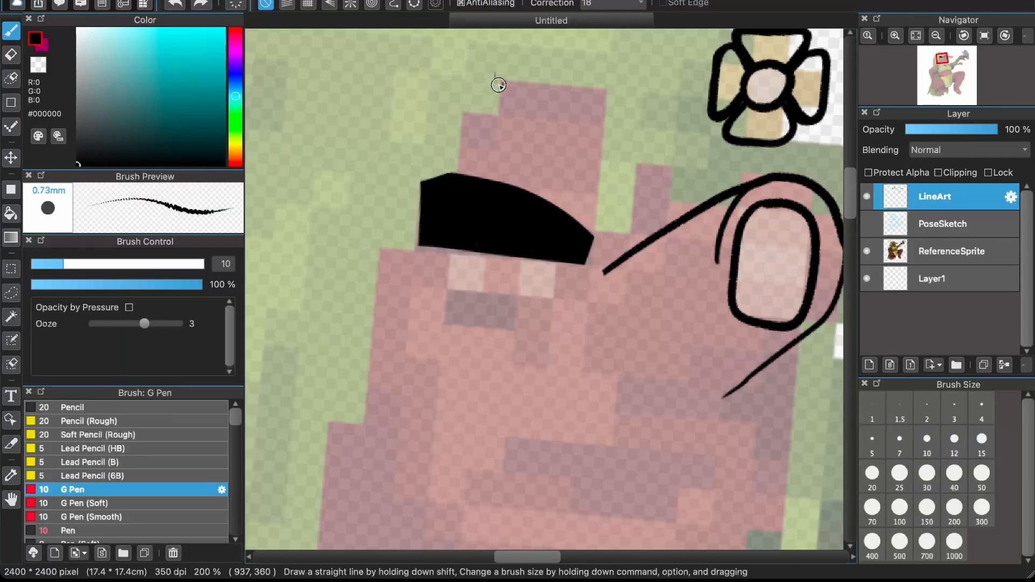
# - Ink the long curved face edge from the forehead past the eyebrow, and block in the solid black shadow under the eye
pyautogui.moveTo(500, 81)
pyautogui.mouseDown()
pyautogui.moveTo(377, 249)
pyautogui.moveTo(320, 490)
pyautogui.mouseUp()
pyautogui.moveTo(513, 299)
pyautogui.mouseDown()
pyautogui.moveTo(451, 284)
pyautogui.moveTo(472, 326)
pyautogui.moveTo(504, 332)
pyautogui.mouseUp()
pyautogui.press('super+z')
pyautogui.press('super+z')
pyautogui.press('super+y')
pyautogui.moveTo(446, 299)
pyautogui.mouseDown()
pyautogui.moveTo(525, 312)
pyautogui.moveTo(527, 358)
pyautogui.moveTo(545, 310)
pyautogui.moveTo(516, 314)
pyautogui.moveTo(437, 290)
pyautogui.moveTo(527, 314)
pyautogui.moveTo(526, 286)
pyautogui.mouseUp()
# - Trim the under-eye shadow into a smooth curve with pointed ends, using a fine eraser down to size 5
pyautogui.click(12, 54)
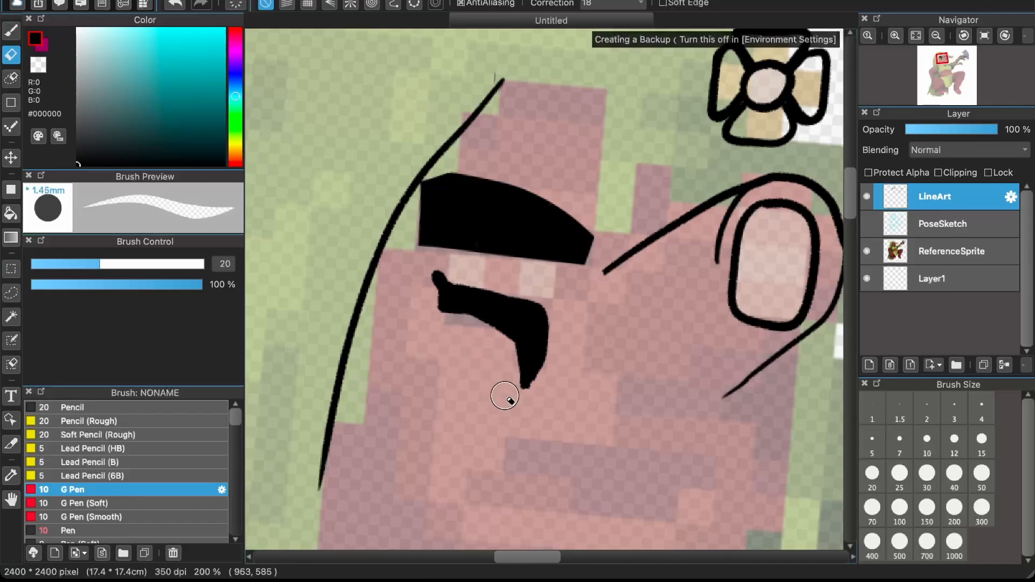
pyautogui.scroll(3, 512, 387)
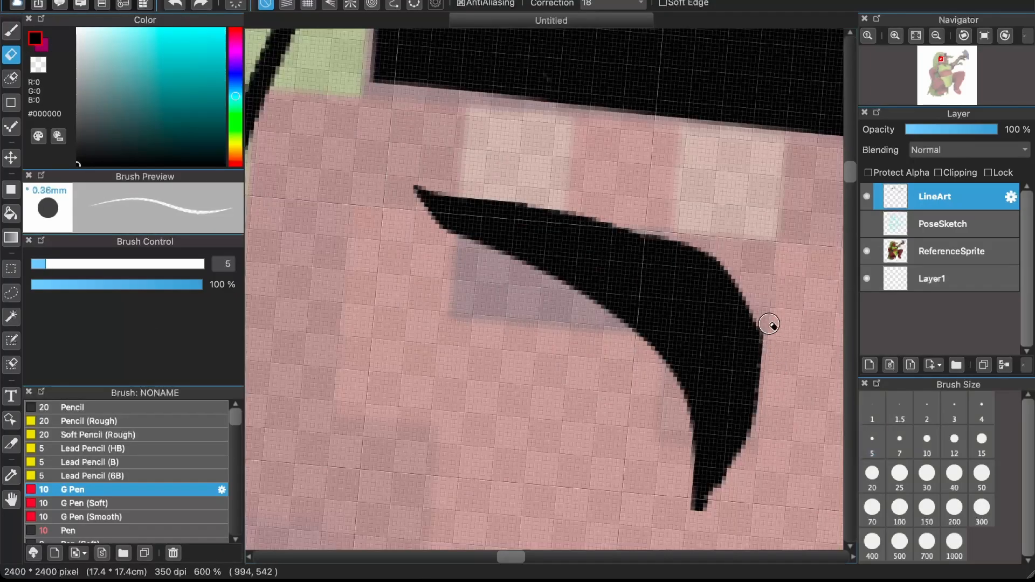
pyautogui.moveTo(764, 298)
pyautogui.mouseDown()
pyautogui.moveTo(764, 378)
pyautogui.moveTo(727, 481)
pyautogui.moveTo(668, 536)
pyautogui.mouseUp()
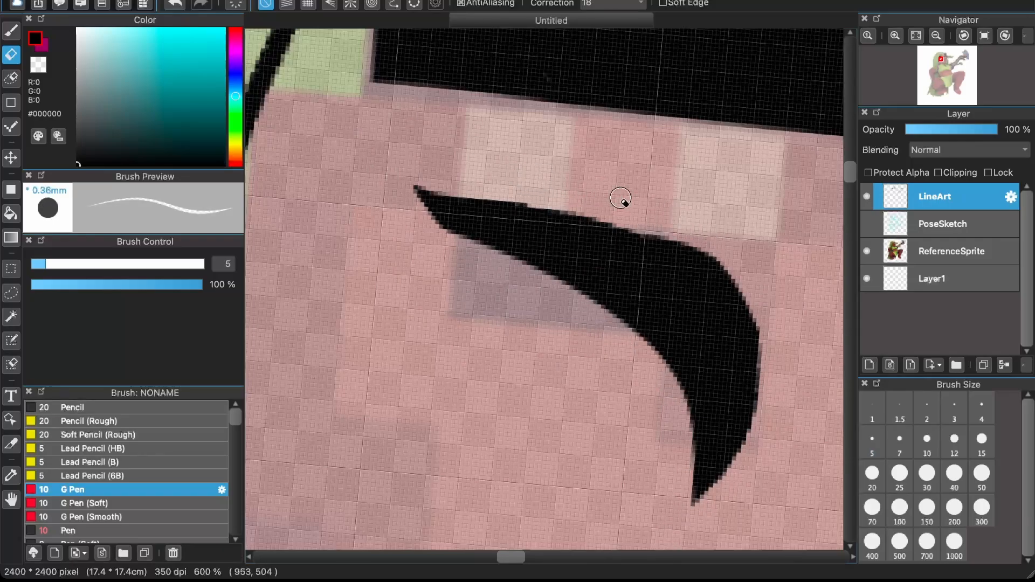
# - Ink both sides of the eye between eyebrow and under-eye shadow and add the oval iris with the G Pen at size 10
pyautogui.scroll(5, 622, 202)
pyautogui.moveTo(369, 265); pyautogui.dragTo(371, 211)
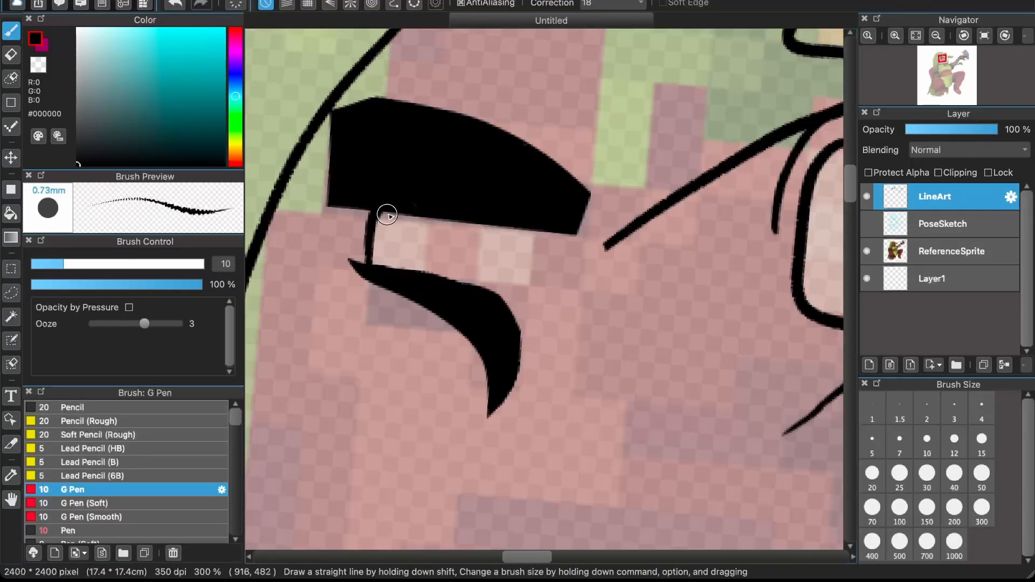
pyautogui.moveTo(492, 301)
pyautogui.mouseDown()
pyautogui.moveTo(532, 279)
pyautogui.moveTo(551, 214)
pyautogui.mouseUp()
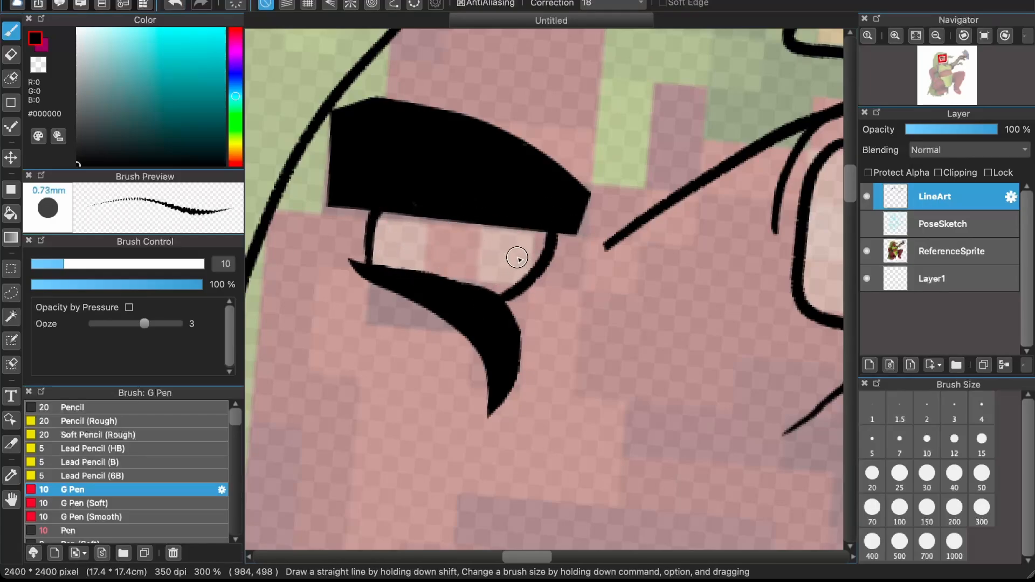
pyautogui.press('super+z')
pyautogui.moveTo(497, 296)
pyautogui.mouseDown()
pyautogui.moveTo(550, 248)
pyautogui.moveTo(545, 226)
pyautogui.mouseUp()
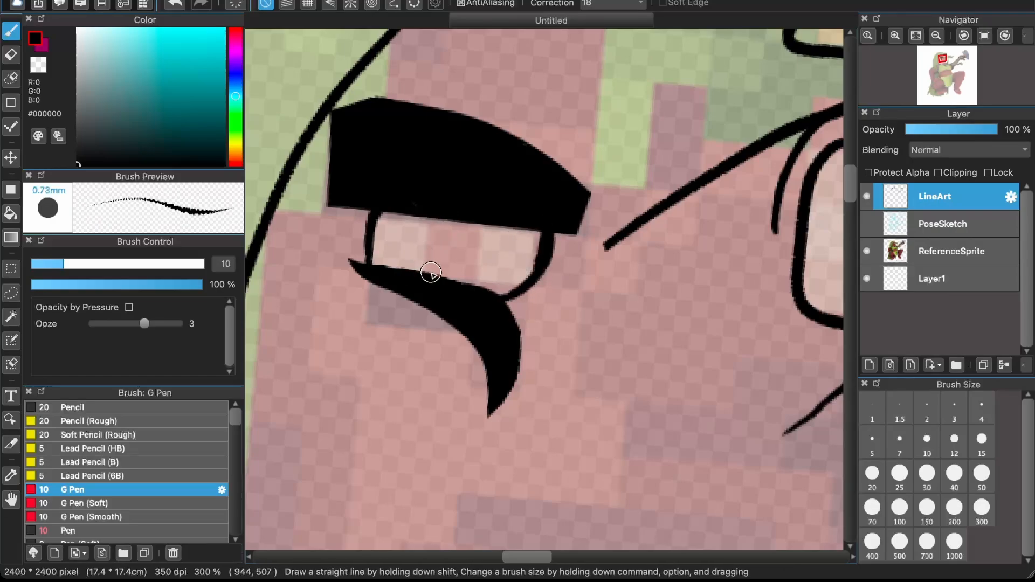
pyautogui.moveTo(427, 270); pyautogui.dragTo(438, 222)
pyautogui.moveTo(481, 268)
pyautogui.mouseDown()
pyautogui.moveTo(446, 262)
pyautogui.moveTo(461, 240)
pyautogui.moveTo(447, 243)
pyautogui.moveTo(461, 247)
pyautogui.moveTo(448, 246)
pyautogui.moveTo(459, 242)
pyautogui.moveTo(444, 268)
pyautogui.mouseUp()
pyautogui.press('e')
pyautogui.scroll(-2, 444, 268)
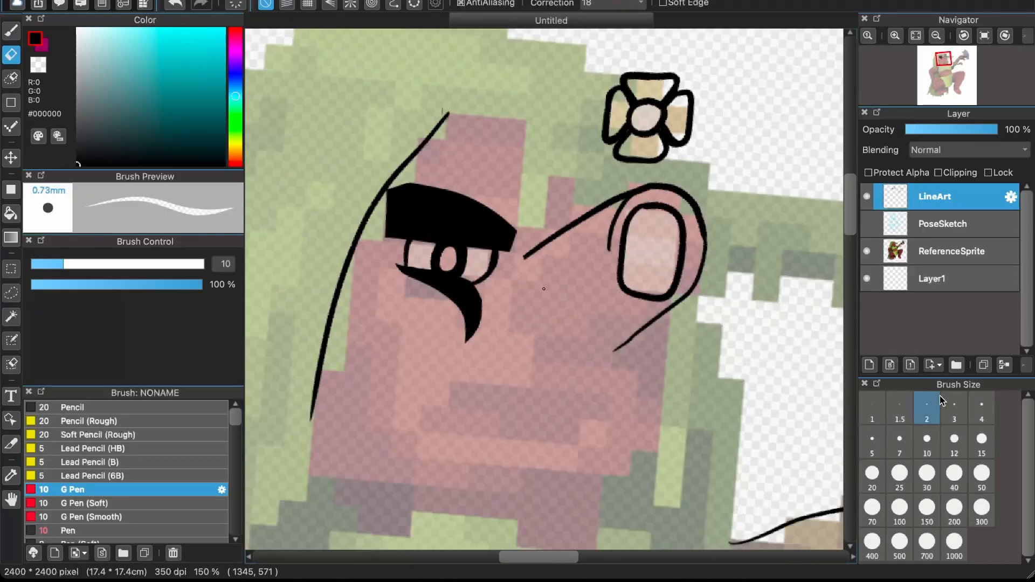
# - Outline the mouth and lower lip with the G Pen at size 10, and fill the upper part solid black at size 20
pyautogui.press('b')
pyautogui.scroll(-5, 499, 214)
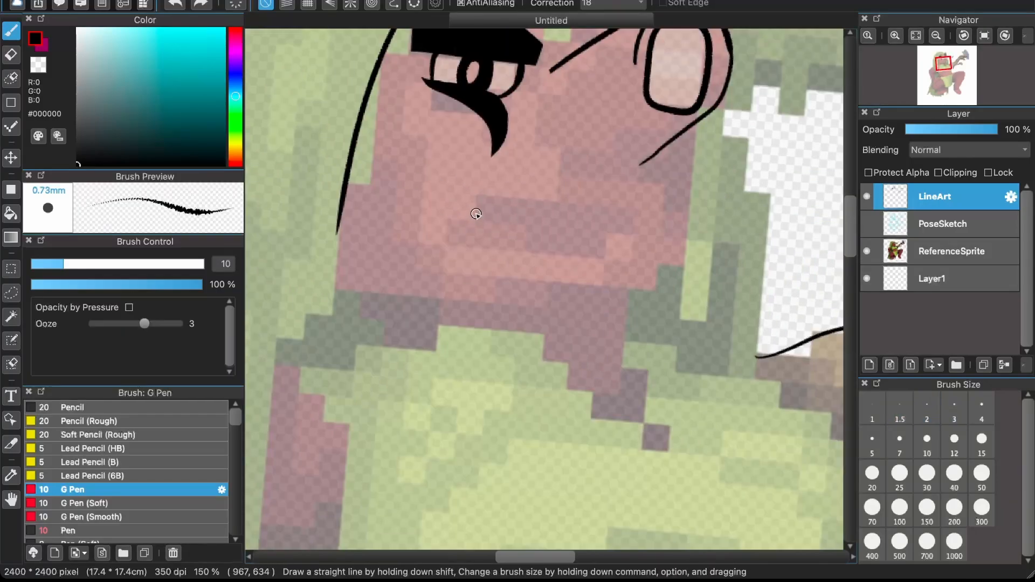
pyautogui.moveTo(474, 218)
pyautogui.mouseDown()
pyautogui.moveTo(517, 201)
pyautogui.moveTo(612, 210)
pyautogui.moveTo(624, 224)
pyautogui.moveTo(481, 208)
pyautogui.moveTo(608, 233)
pyautogui.mouseUp()
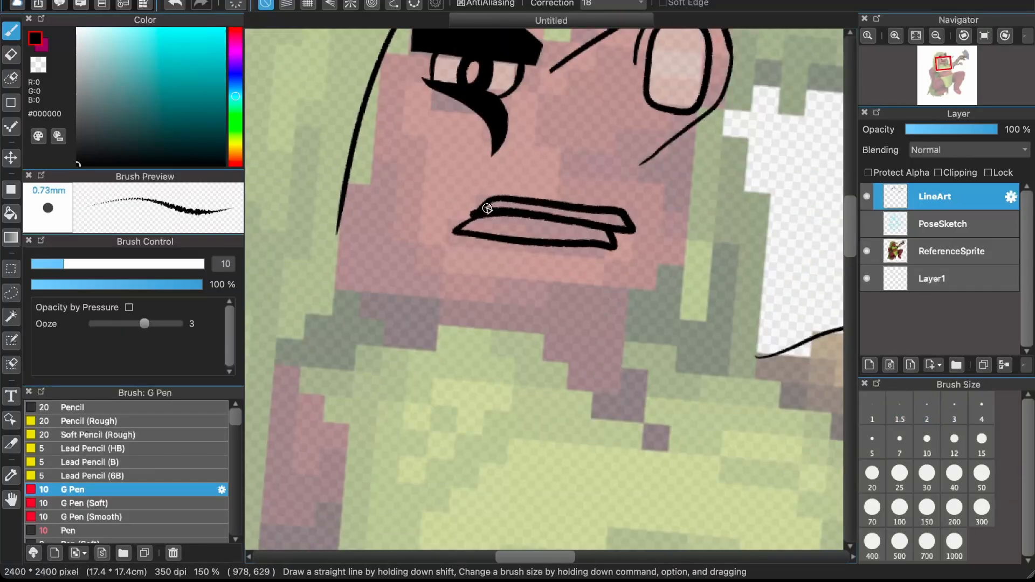
pyautogui.moveTo(479, 209); pyautogui.dragTo(527, 209)
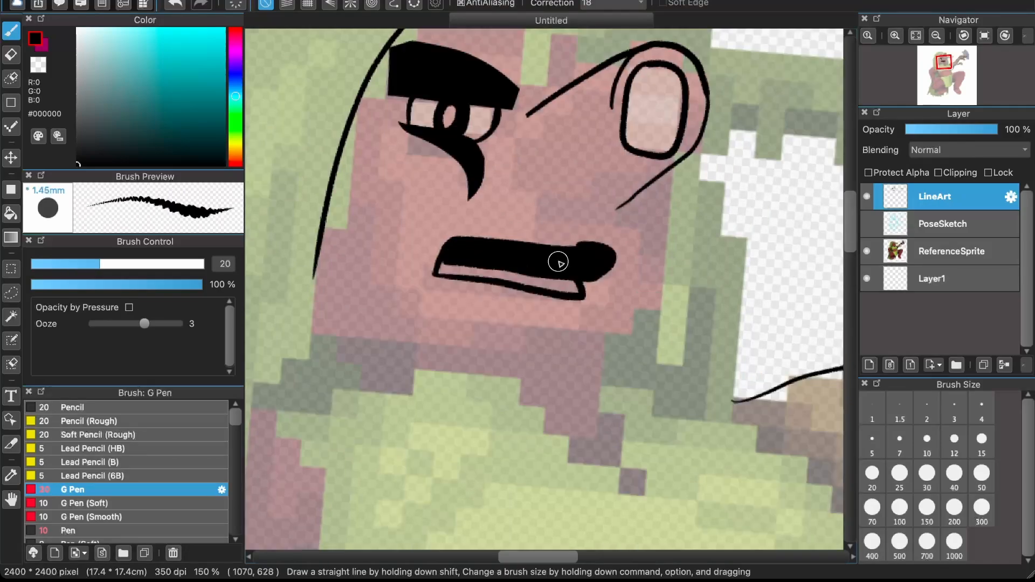
# - Shape the upper edge of the black mouth with the eraser at size 10 and clear the stray marks above it
pyautogui.press('e')
pyautogui.moveTo(561, 235); pyautogui.dragTo(444, 229)
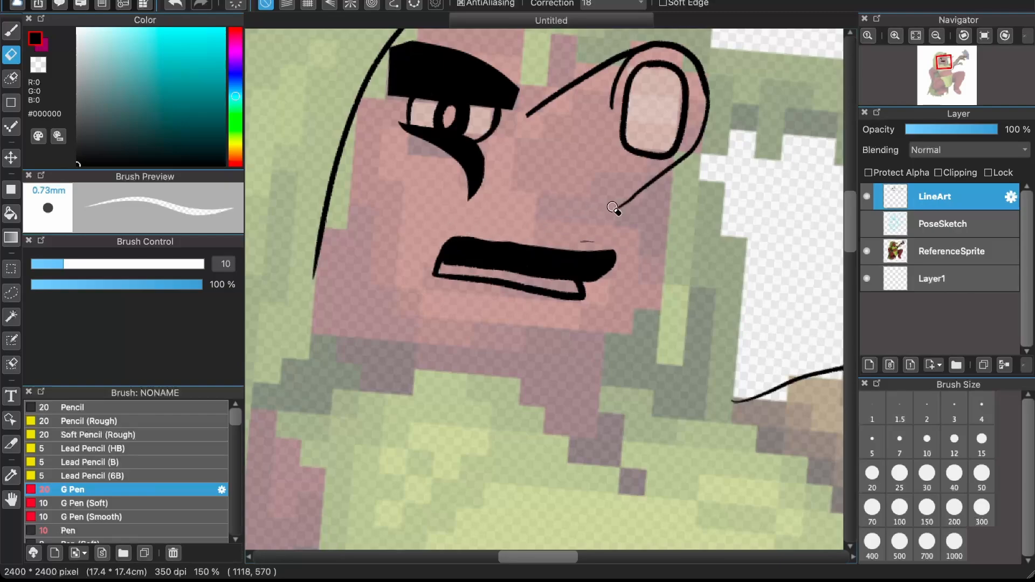
pyautogui.moveTo(613, 207); pyautogui.dragTo(583, 241)
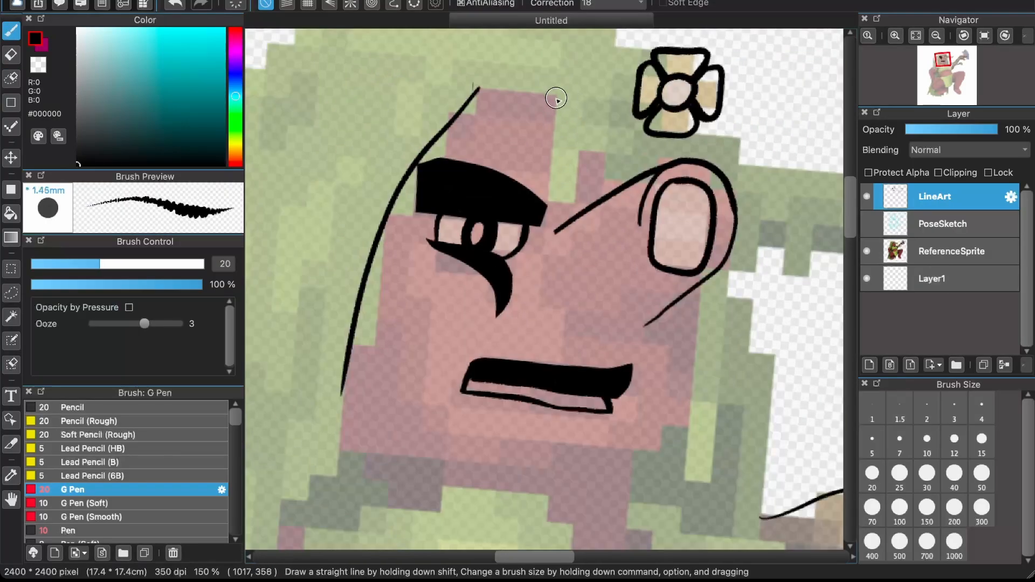
# - Ink the pointed V-shaped hair lock over the forehead with the G Pen at size 20 and clean up its tip
pyautogui.moveTo(555, 96)
pyautogui.mouseDown()
pyautogui.moveTo(550, 170)
pyautogui.moveTo(561, 216)
pyautogui.moveTo(586, 134)
pyautogui.mouseUp()
pyautogui.press('super+z')
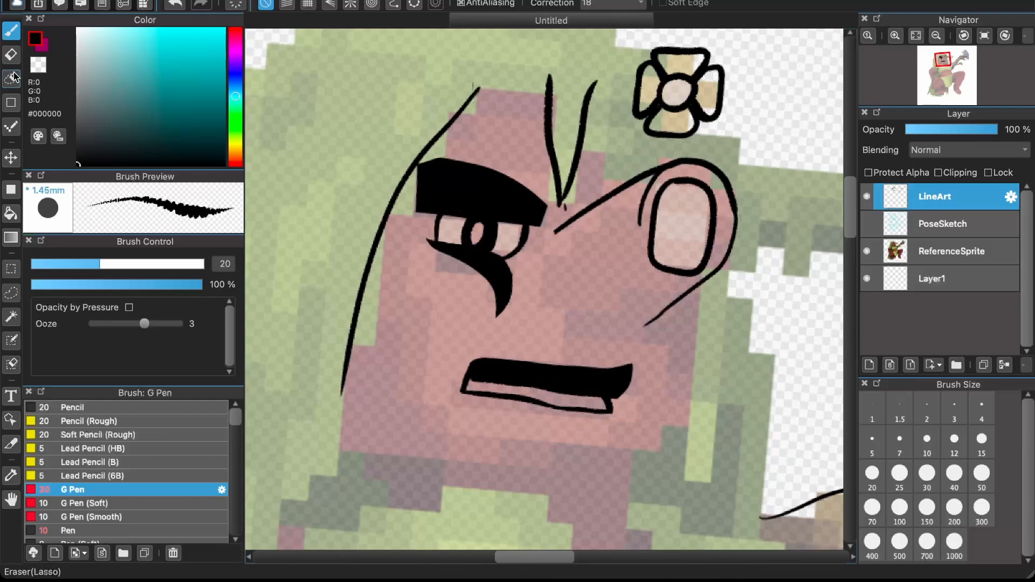
pyautogui.click(11, 55)
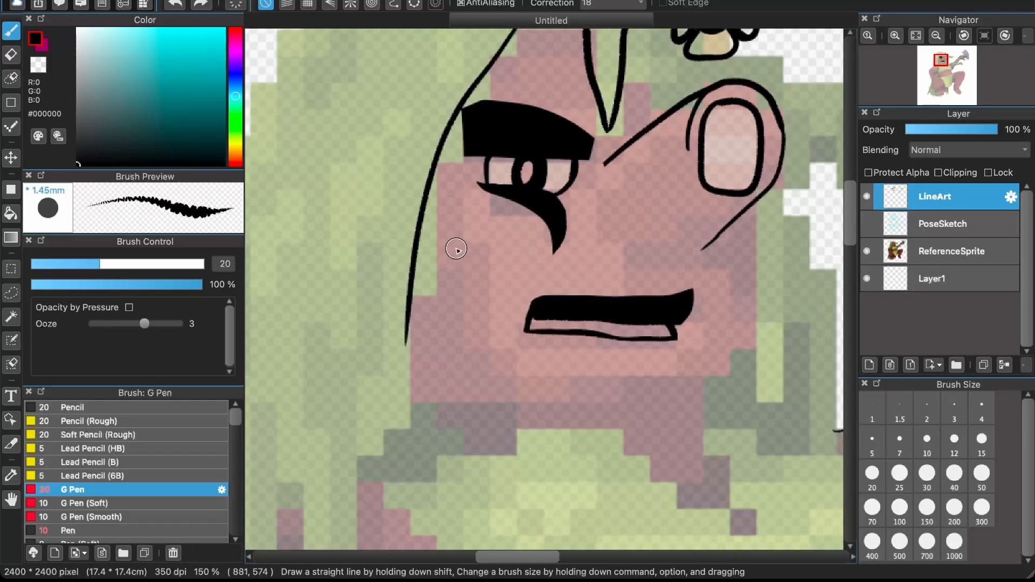
# - Ink the bent cheek crease beside the mouth and the jaw outline below it, thinning the crease with the eraser
pyautogui.moveTo(456, 221); pyautogui.dragTo(504, 354)
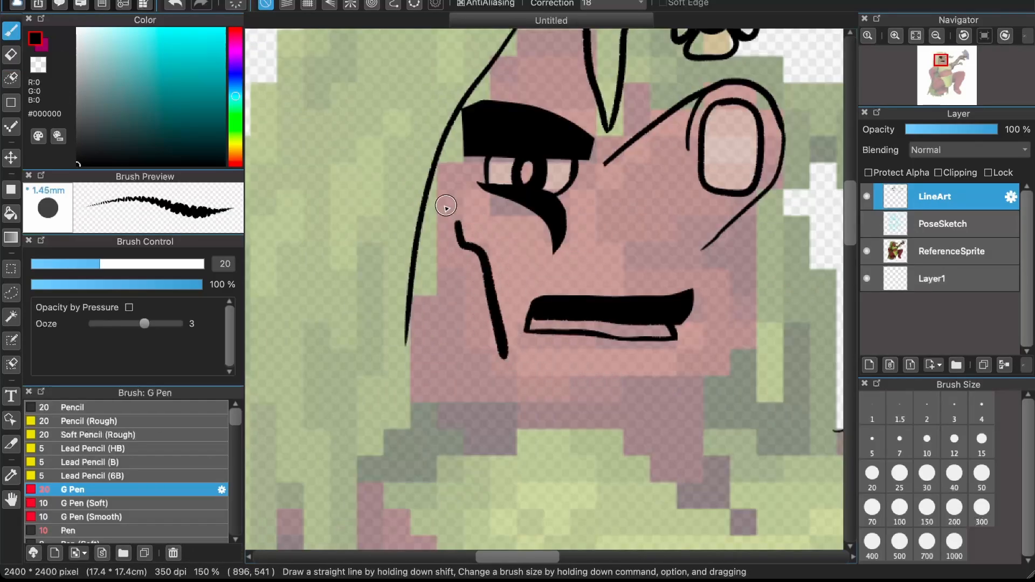
pyautogui.click(10, 54)
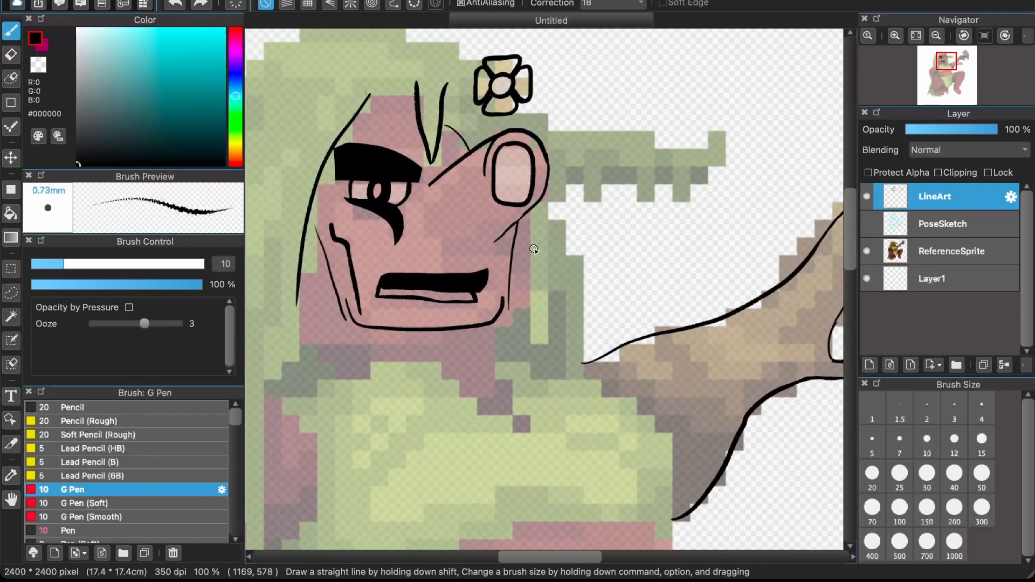
# - Ink the narrow, pointed hair strand hanging from the nose outline beside the face with the G Pen at size 10
pyautogui.scroll(3, 530, 259)
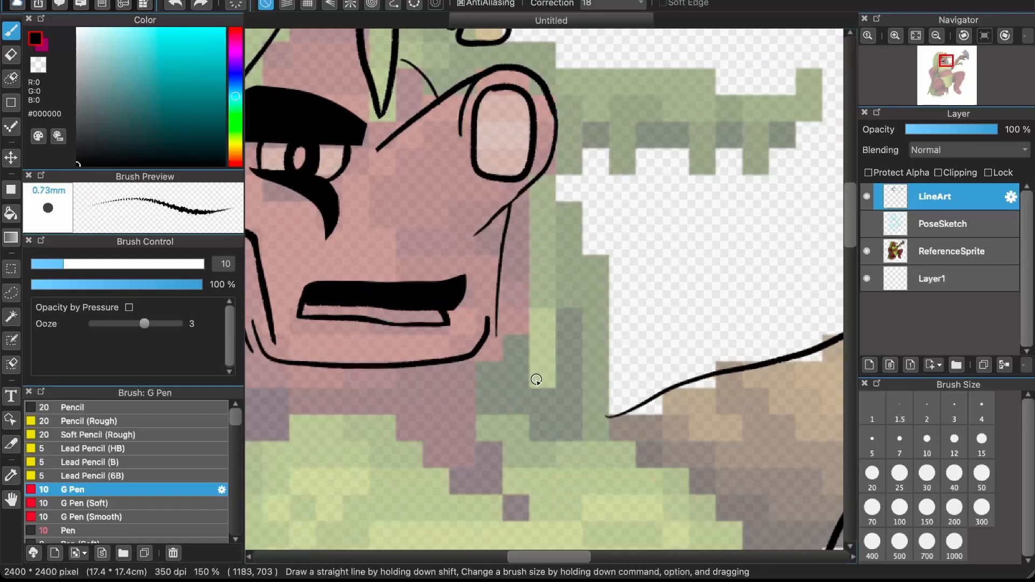
pyautogui.scroll(2, 564, 111)
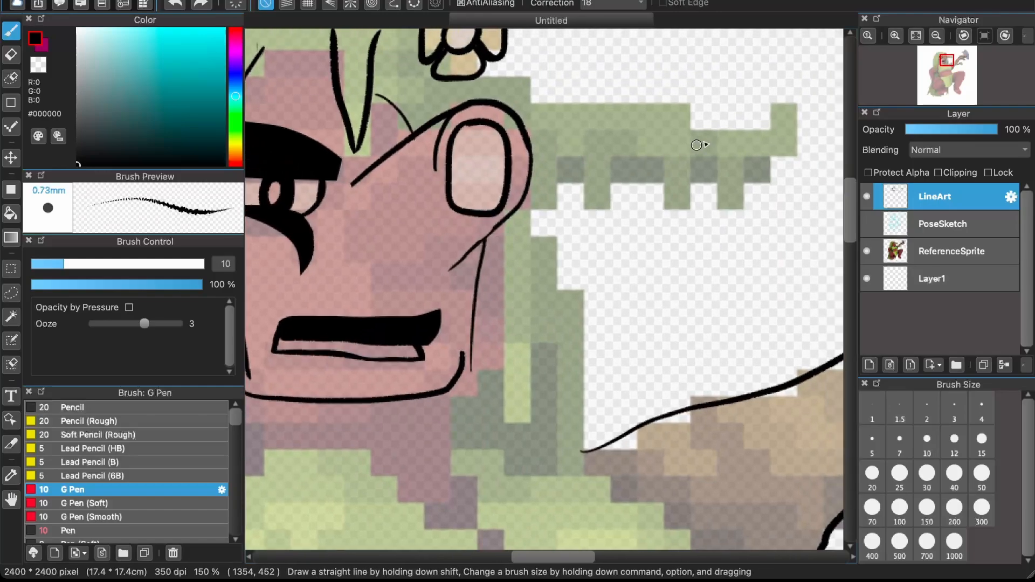
pyautogui.scroll(3, 689, 146)
pyautogui.hscroll(3, 688, 146)
pyautogui.scroll(-1, 460, 207)
pyautogui.hscroll(-2, 460, 207)
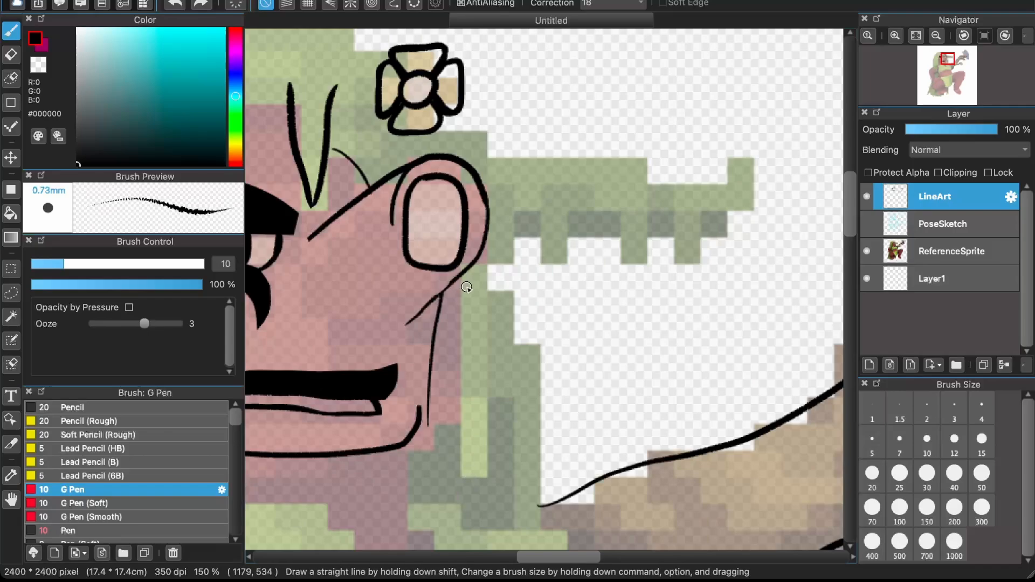
pyautogui.moveTo(463, 279); pyautogui.dragTo(473, 466)
pyautogui.moveTo(483, 249); pyautogui.dragTo(468, 488)
pyautogui.scroll(2, 477, 266)
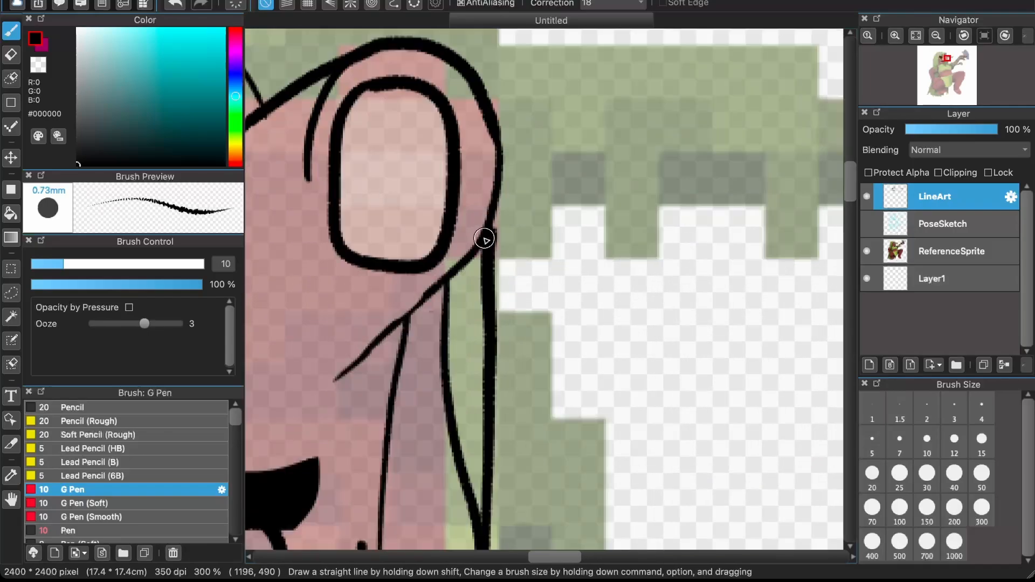
# - Erase the thin extra line between the bent cheek crease and the jaw outline with the eraser at size 10
pyautogui.scroll(-1, 485, 234)
pyautogui.moveTo(366, 94)
pyautogui.mouseDown()
pyautogui.moveTo(651, 156)
pyautogui.moveTo(700, 175)
pyautogui.moveTo(772, 145)
pyautogui.mouseUp()
pyautogui.moveTo(605, 181)
pyautogui.mouseDown()
pyautogui.moveTo(629, 294)
pyautogui.moveTo(631, 226)
pyautogui.mouseUp()
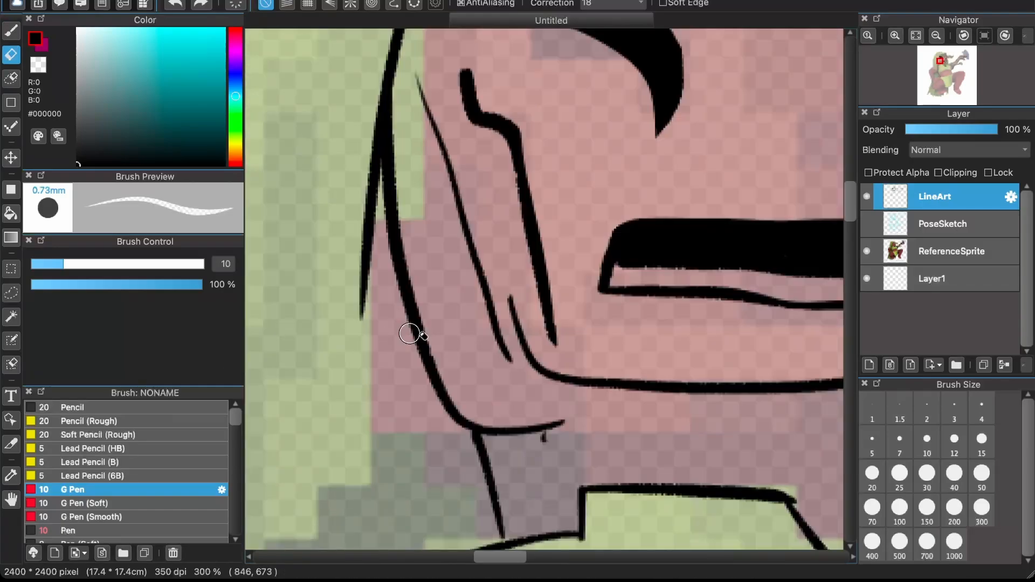
pyautogui.scroll(-2, 455, 311)
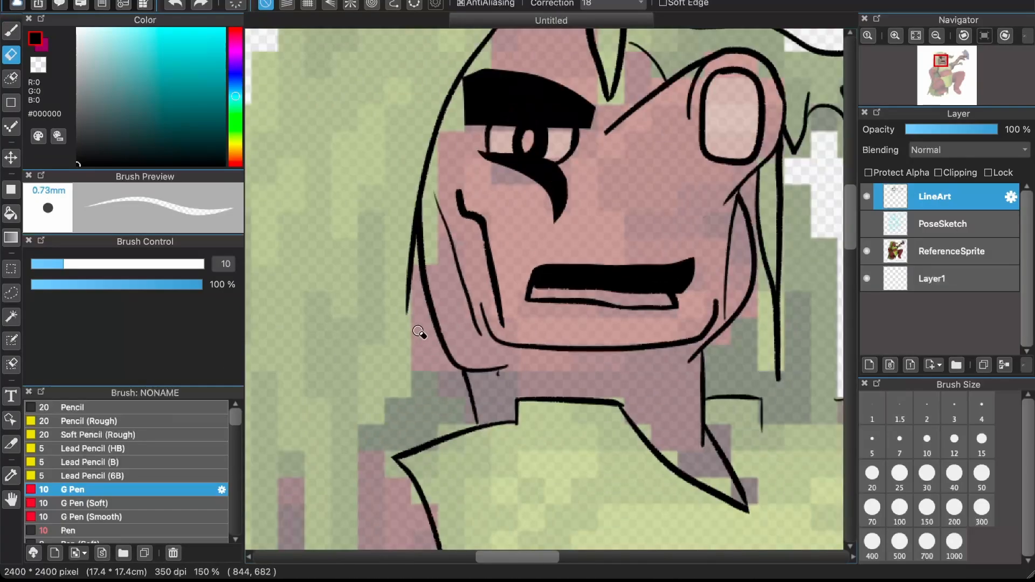
pyautogui.click(411, 272)
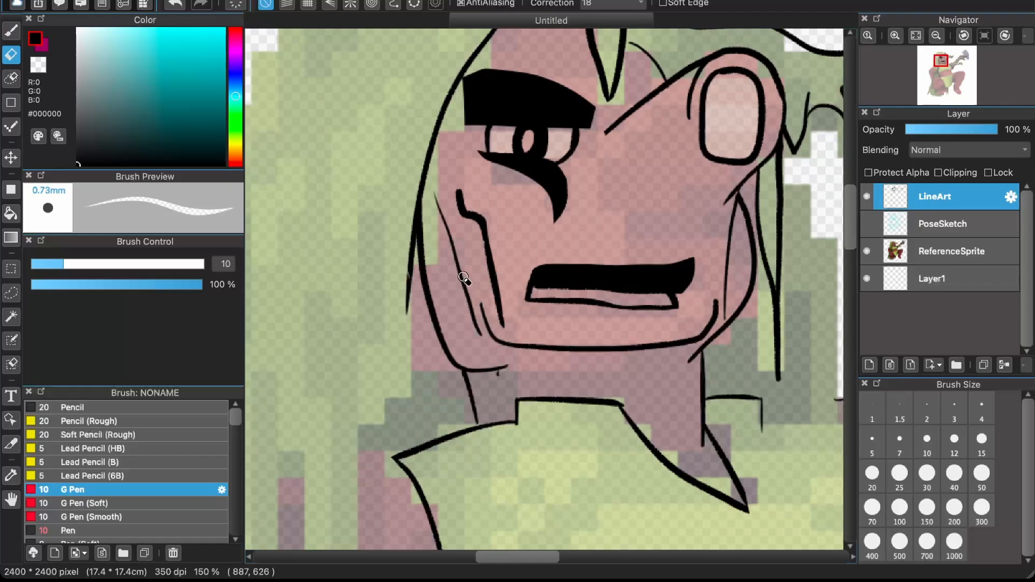
pyautogui.scroll(1, 459, 283)
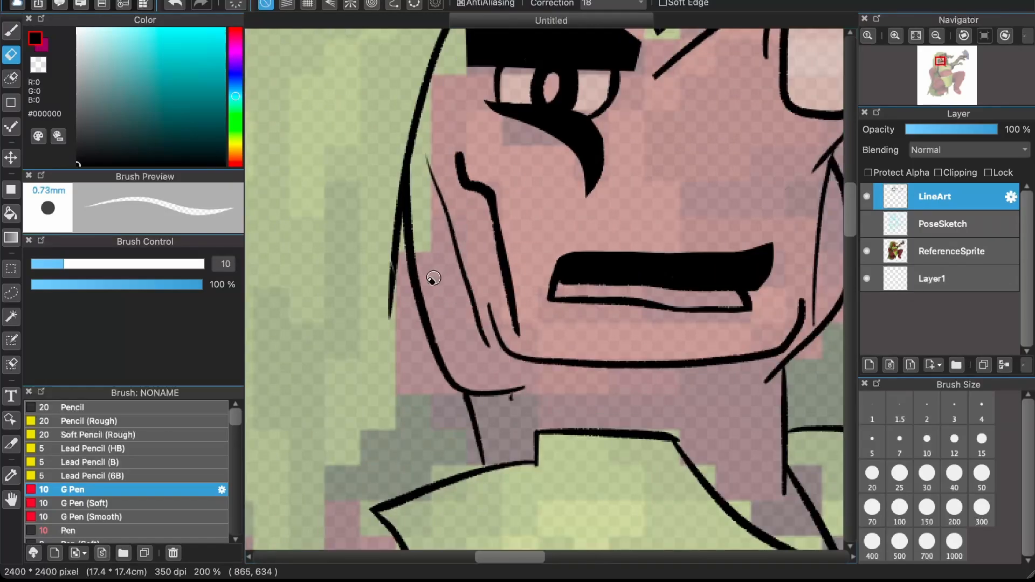
pyautogui.scroll(1, 447, 237)
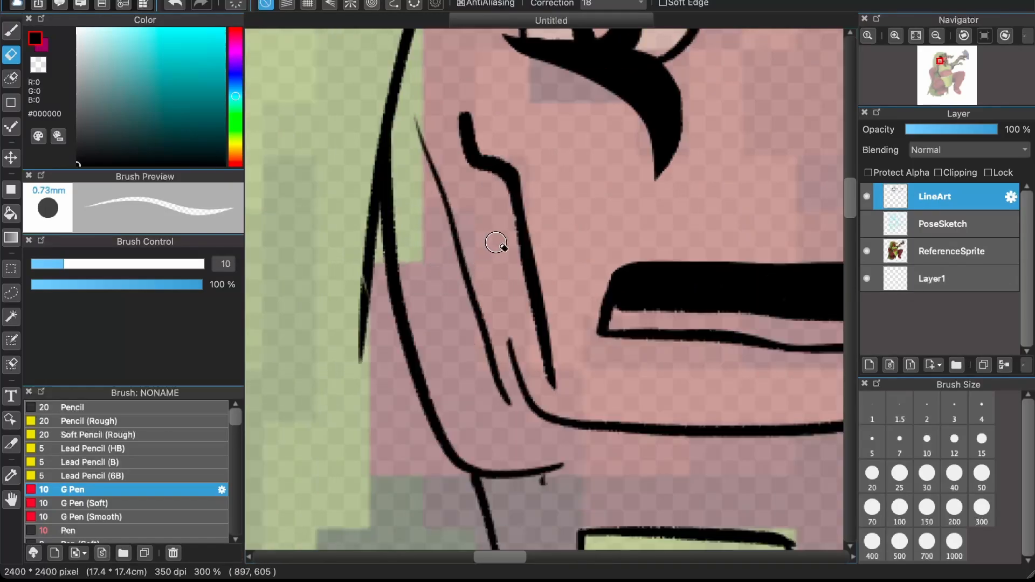
pyautogui.moveTo(496, 354)
pyautogui.mouseDown()
pyautogui.moveTo(507, 399)
pyautogui.moveTo(482, 328)
pyautogui.moveTo(507, 411)
pyautogui.moveTo(416, 111)
pyautogui.mouseUp()
pyautogui.scroll(-2, 451, 238)
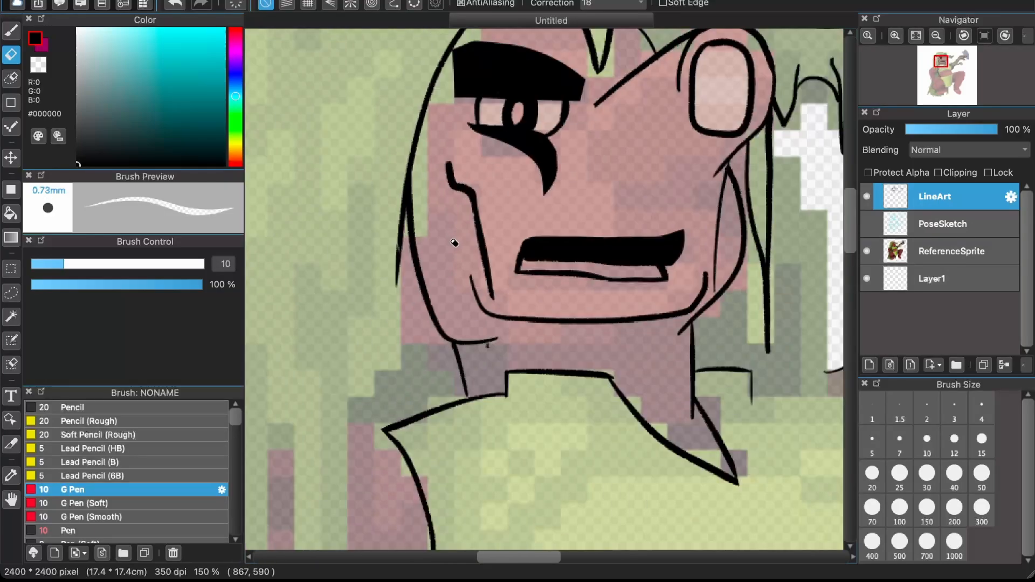
pyautogui.scroll(3, 693, 296)
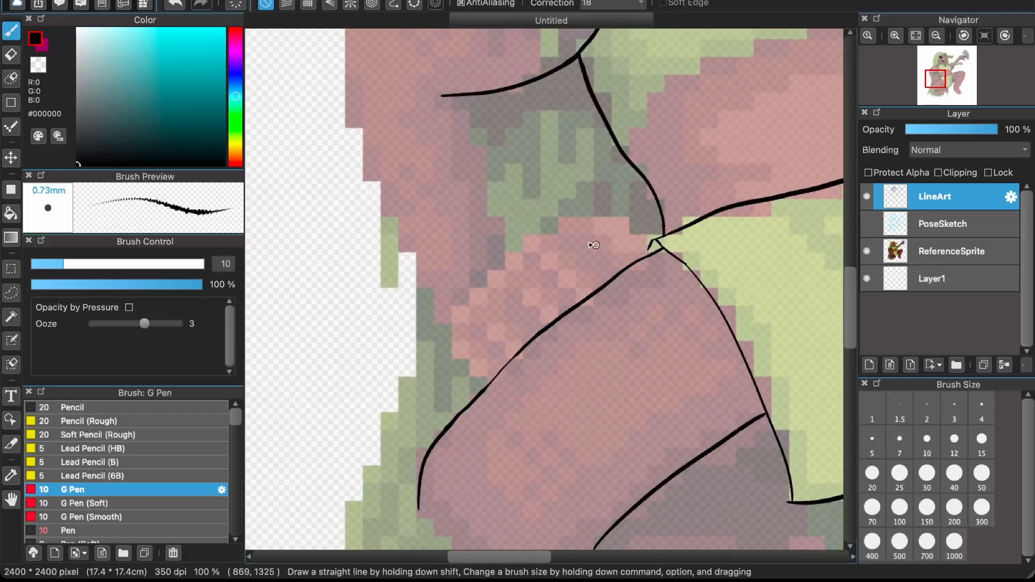
pyautogui.scroll(1, 666, 193)
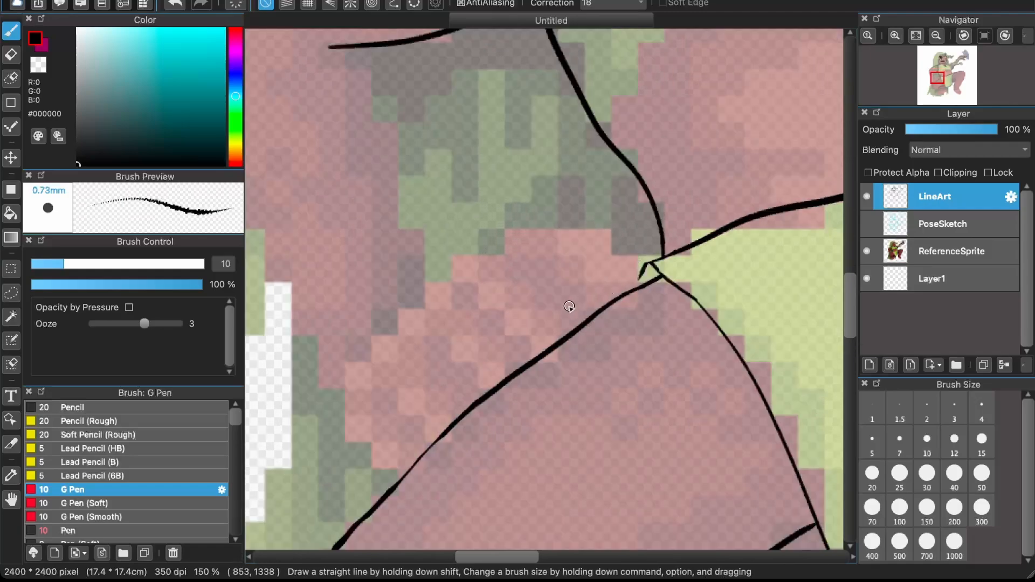
pyautogui.moveTo(563, 307)
pyautogui.mouseDown()
pyautogui.moveTo(587, 311)
pyautogui.moveTo(625, 294)
pyautogui.moveTo(604, 248)
pyautogui.mouseUp()
pyautogui.press('super+z')
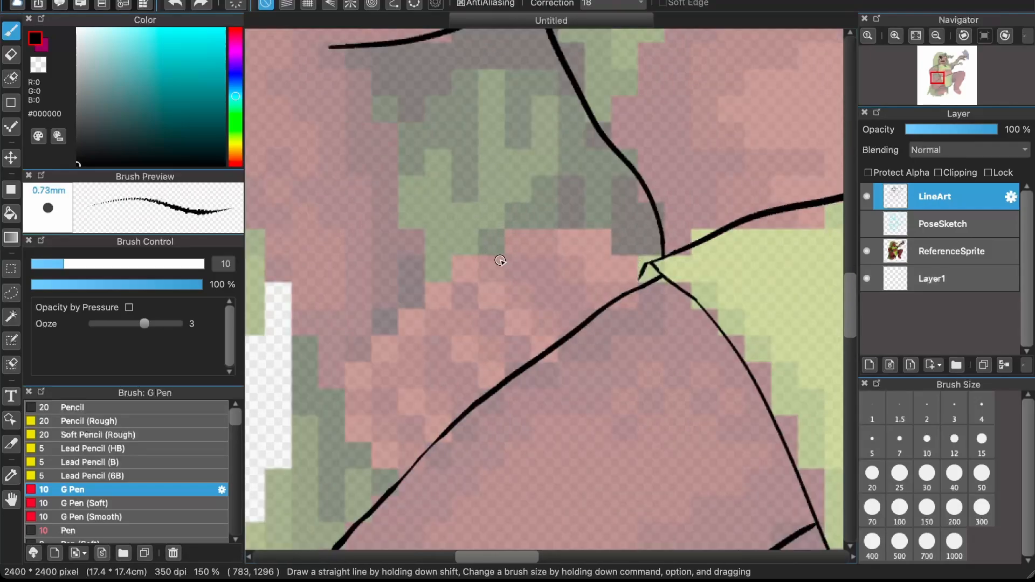
pyautogui.moveTo(466, 294)
pyautogui.mouseDown()
pyautogui.moveTo(510, 255)
pyautogui.moveTo(614, 264)
pyautogui.moveTo(635, 285)
pyautogui.moveTo(607, 305)
pyautogui.moveTo(496, 264)
pyautogui.moveTo(526, 292)
pyautogui.mouseUp()
pyautogui.press('super+z')
pyautogui.press('super+z')
# - Ink the thumb and four curled fingers gripping the thigh with the G Pen at size 10, erasing the overlapping lines where they meet the leg
pyautogui.moveTo(454, 279); pyautogui.dragTo(524, 366)
pyautogui.moveTo(490, 258); pyautogui.dragTo(556, 343)
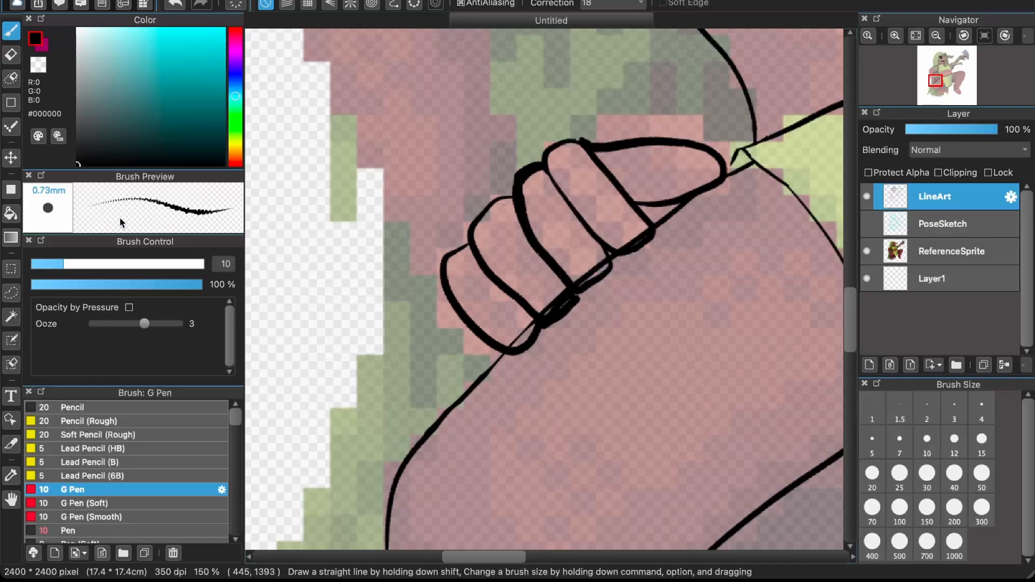
pyautogui.click(11, 54)
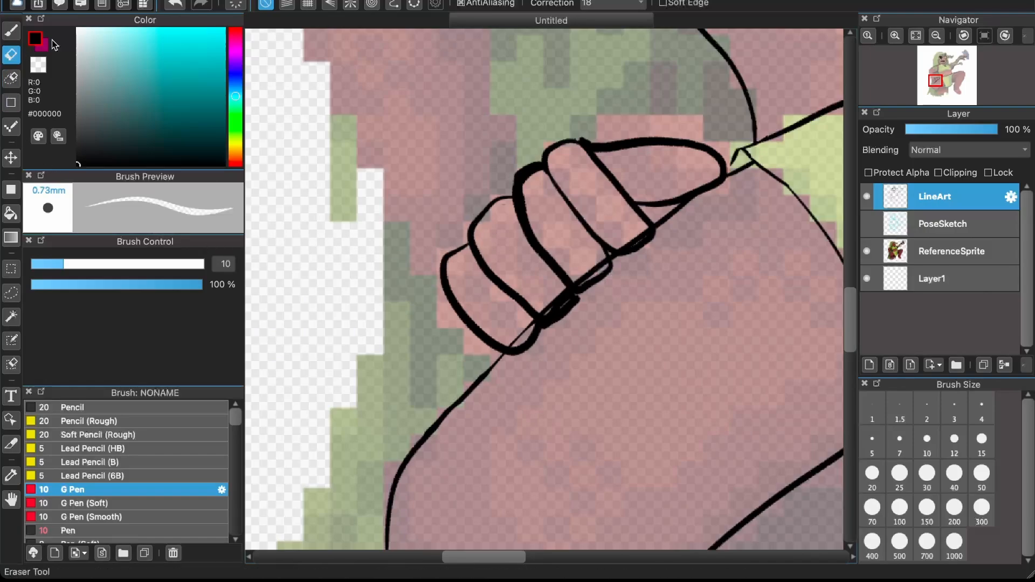
pyautogui.scroll(1, 682, 232)
pyautogui.scroll(1, 682, 232)
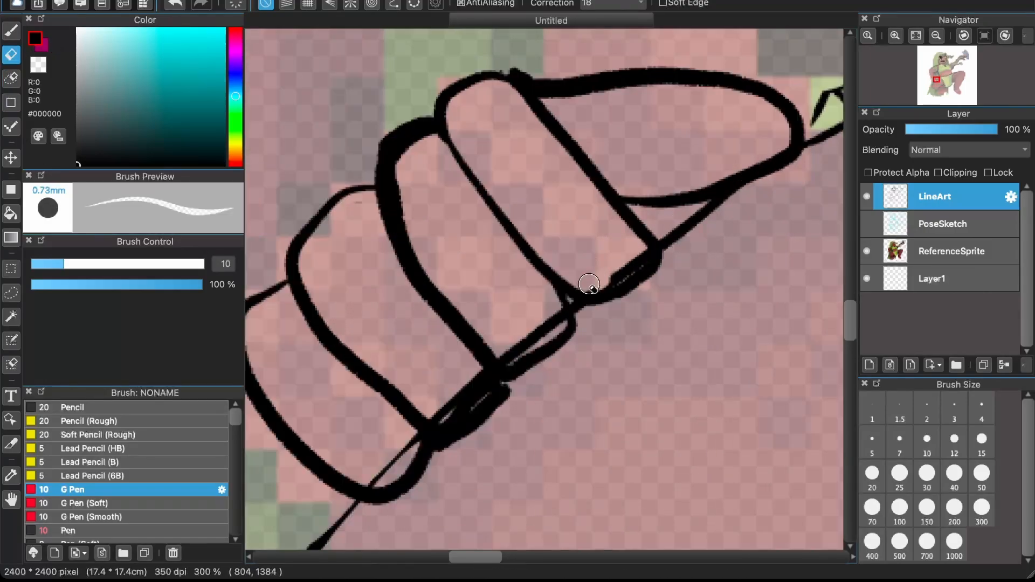
pyautogui.moveTo(587, 286); pyautogui.dragTo(647, 248)
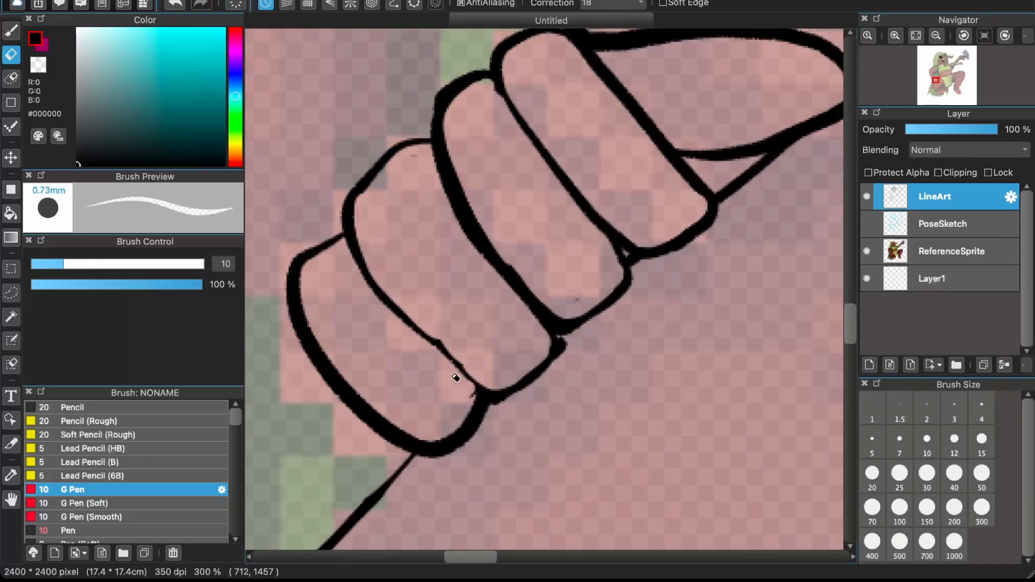
# - Ink the outline and toes of the foot below the raised knee with the G Pen at size 9.5
pyautogui.scroll(-2, 456, 378)
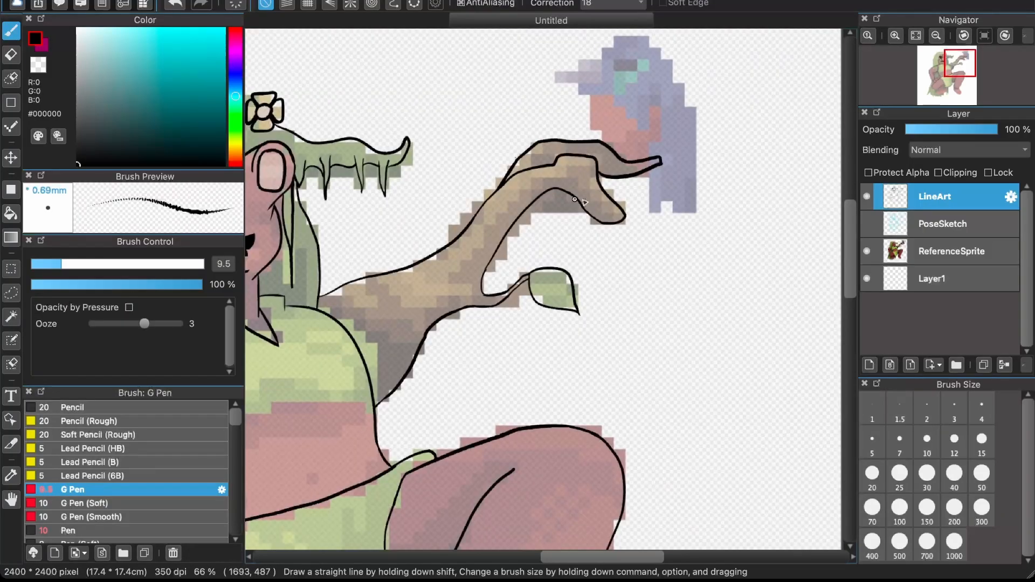
pyautogui.scroll(2, 484, 254)
pyautogui.scroll(-5, 483, 253)
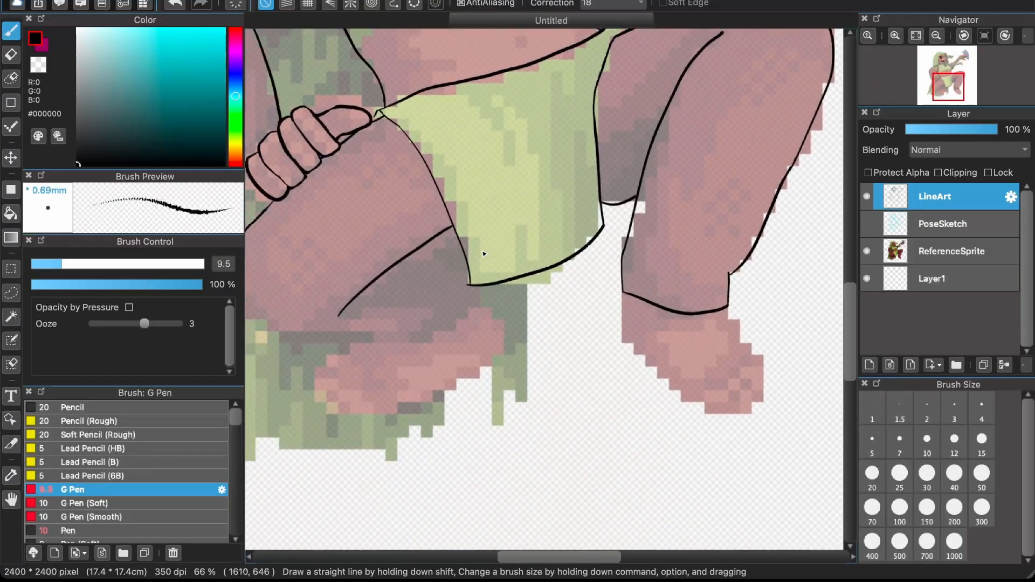
pyautogui.scroll(3, 794, 354)
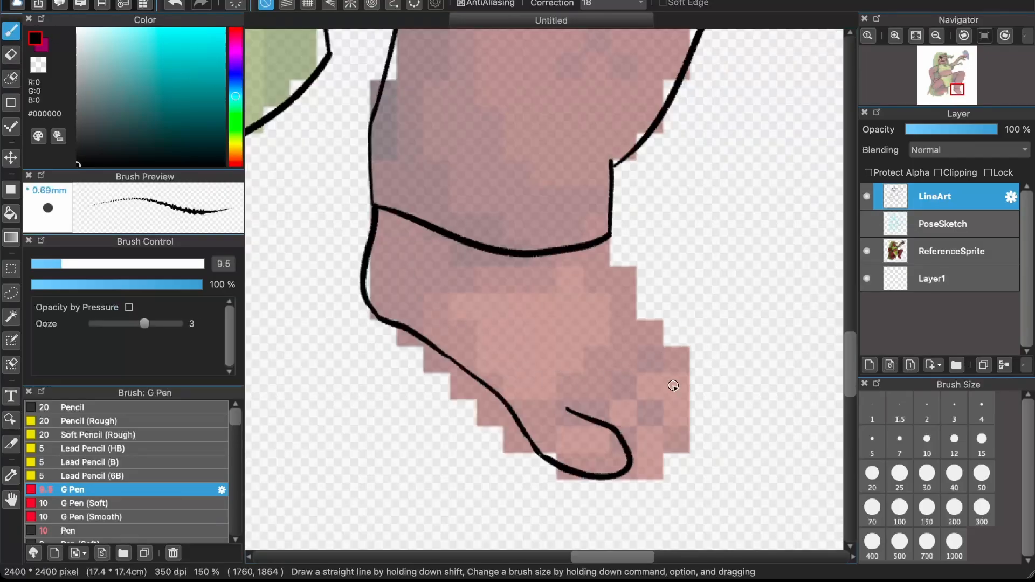
pyautogui.moveTo(604, 244)
pyautogui.mouseDown()
pyautogui.moveTo(612, 279)
pyautogui.moveTo(690, 391)
pyautogui.mouseUp()
pyautogui.moveTo(626, 445); pyautogui.dragTo(634, 425)
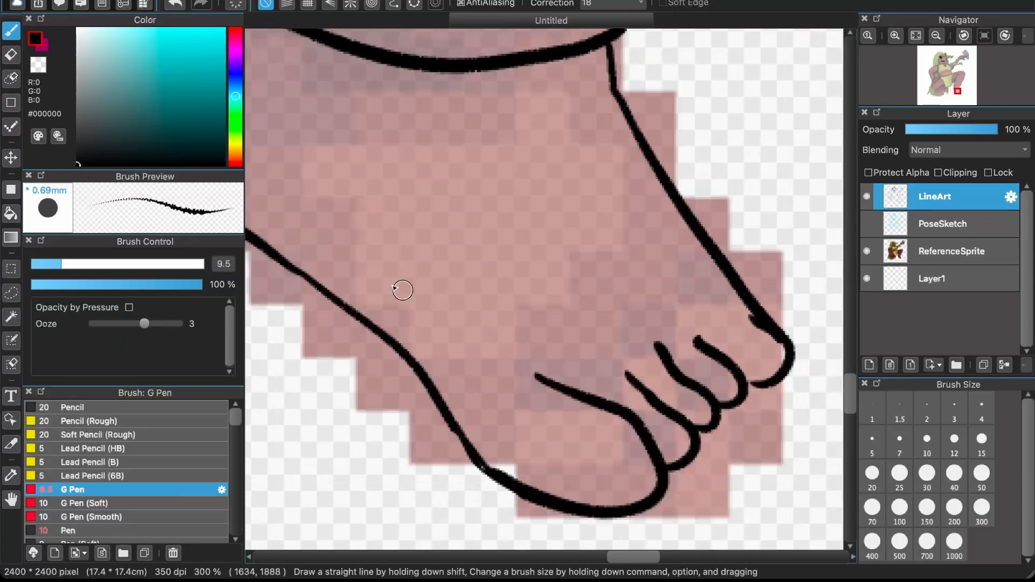
# - Taper the toe lines to points with the eraser and add a short crease above the big toe with the G Pen
pyautogui.click(10, 54)
pyautogui.moveTo(666, 356); pyautogui.dragTo(633, 377)
pyautogui.moveTo(651, 414); pyautogui.dragTo(625, 373)
pyautogui.scroll(-5, 661, 391)
pyautogui.scroll(1, 497, 214)
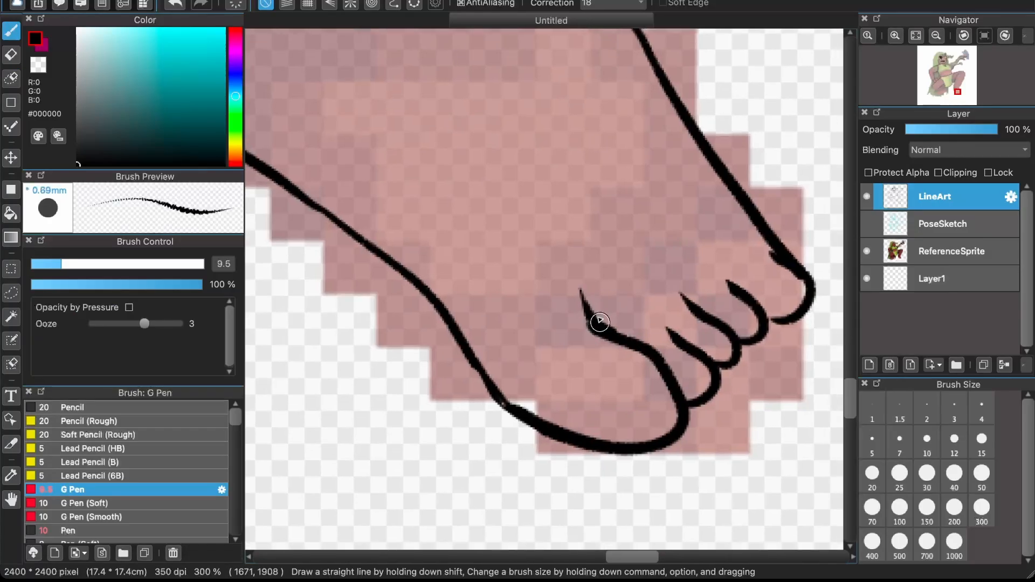
pyautogui.hscroll(2, 626, 329)
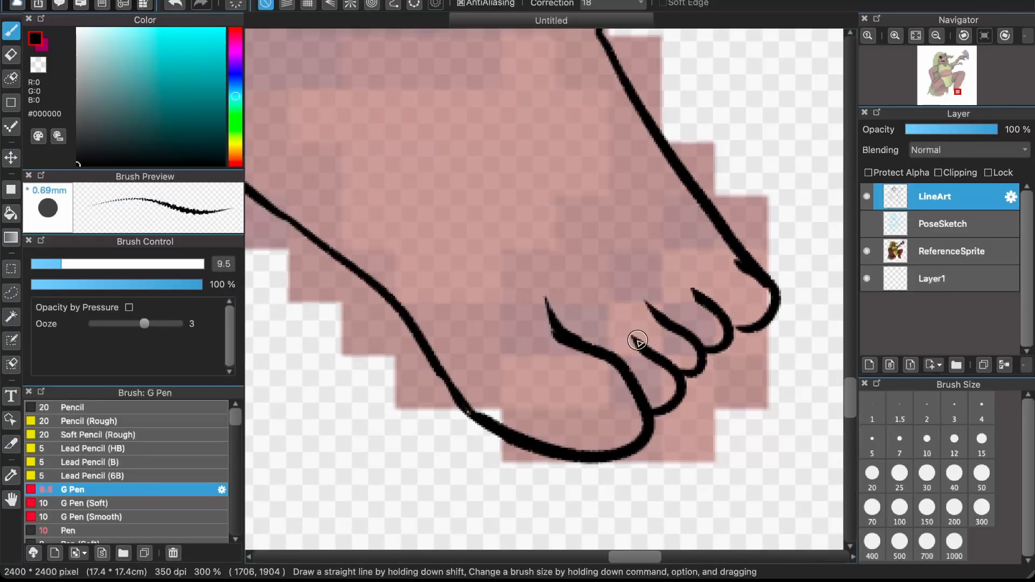
pyautogui.moveTo(620, 350)
pyautogui.mouseDown()
pyautogui.moveTo(647, 289)
pyautogui.moveTo(658, 310)
pyautogui.mouseUp()
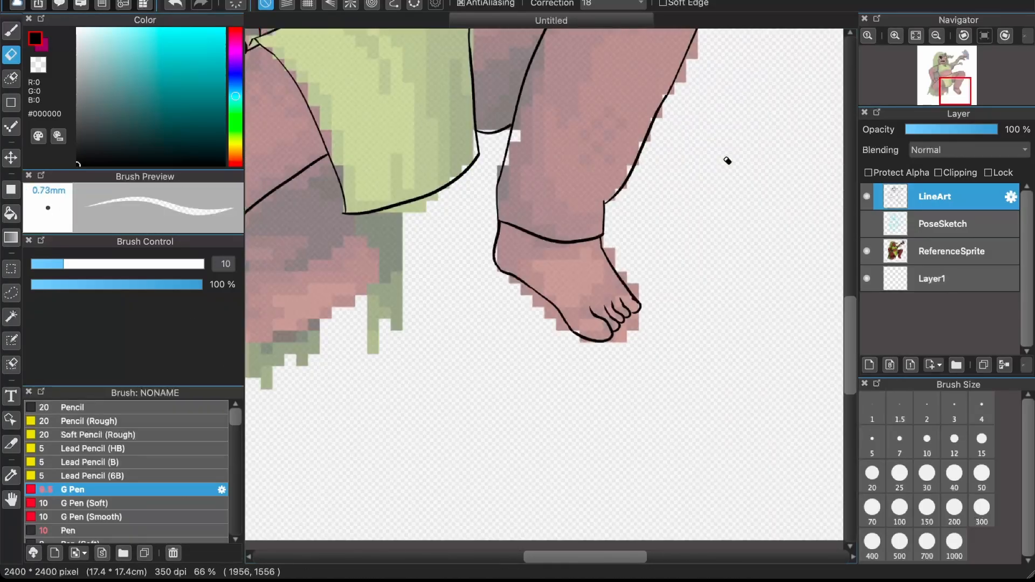
pyautogui.scroll(-1, 727, 161)
pyautogui.hscroll(-1, 728, 161)
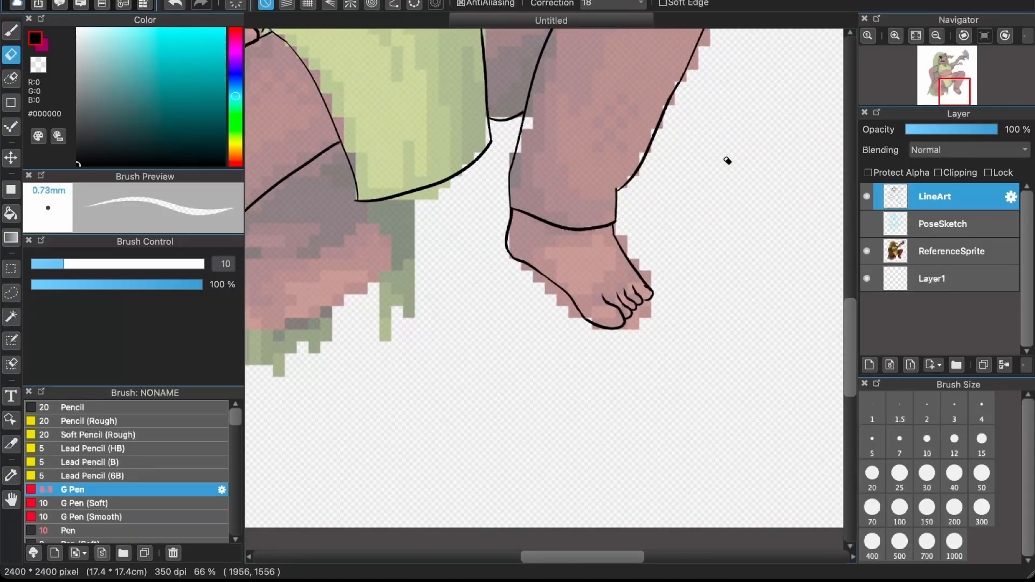
# - Ink the pointed hair strands hanging over the shoulder with the G Pen at size 9.5
pyautogui.scroll(5, 650, 288)
pyautogui.moveTo(729, 388)
pyautogui.mouseDown()
pyautogui.moveTo(750, 319)
pyautogui.moveTo(743, 354)
pyautogui.moveTo(642, 219)
pyautogui.mouseUp()
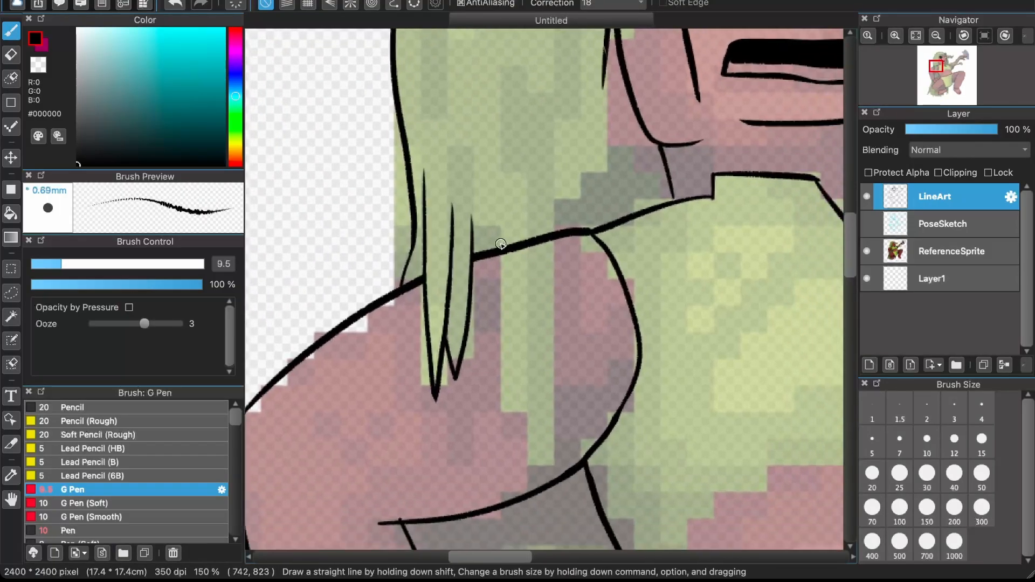
pyautogui.moveTo(498, 197); pyautogui.dragTo(499, 448)
pyautogui.moveTo(528, 195)
pyautogui.mouseDown()
pyautogui.moveTo(505, 423)
pyautogui.moveTo(554, 213)
pyautogui.mouseUp()
pyautogui.moveTo(555, 269); pyautogui.dragTo(539, 444)
pyautogui.moveTo(516, 372); pyautogui.dragTo(538, 441)
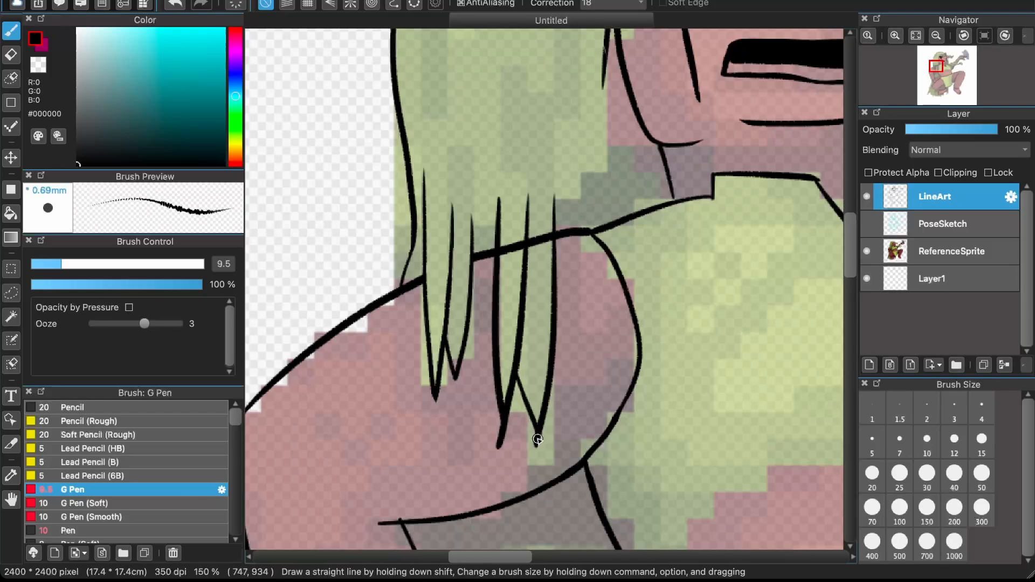
# - Ink the small flowers in the hair below the bent knee and the larger flower beside the toes of the tucked foot
pyautogui.moveTo(493, 207)
pyautogui.mouseDown()
pyautogui.moveTo(497, 169)
pyautogui.moveTo(491, 208)
pyautogui.mouseUp()
pyautogui.moveTo(529, 82); pyautogui.dragTo(507, 103)
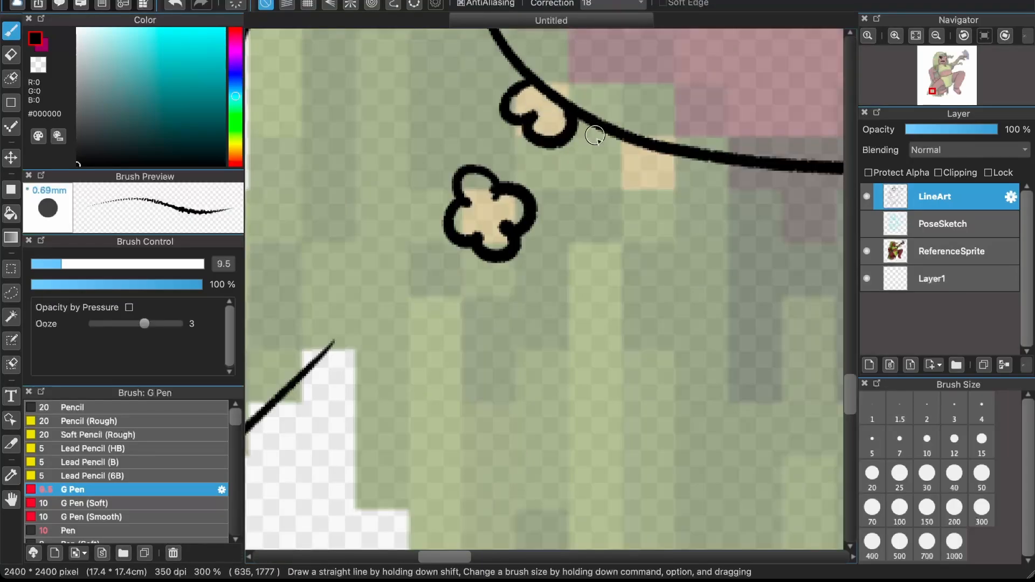
pyautogui.moveTo(617, 141)
pyautogui.mouseDown()
pyautogui.moveTo(641, 186)
pyautogui.moveTo(684, 190)
pyautogui.moveTo(665, 165)
pyautogui.mouseUp()
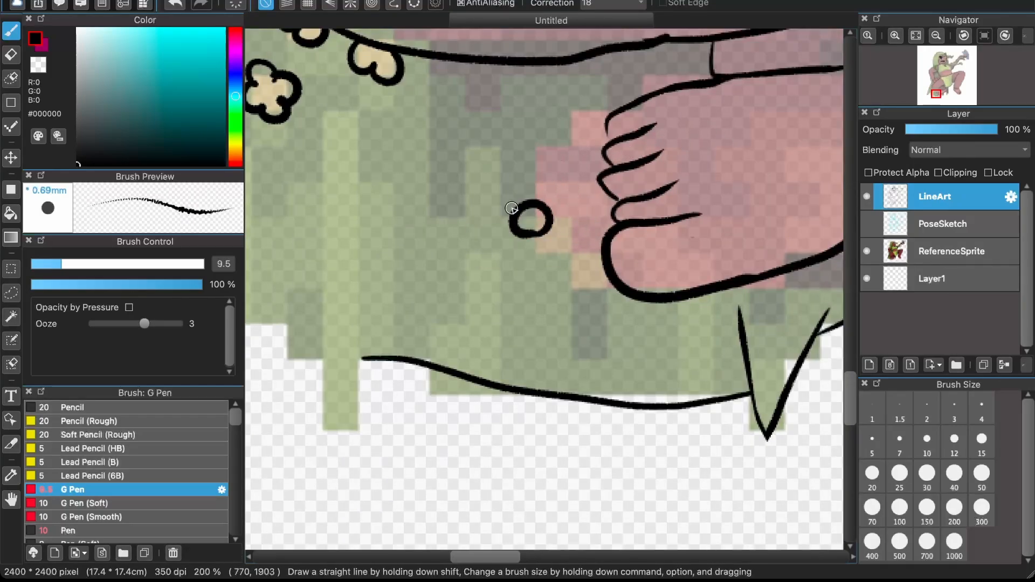
pyautogui.moveTo(517, 205)
pyautogui.mouseDown()
pyautogui.moveTo(504, 173)
pyautogui.moveTo(559, 162)
pyautogui.moveTo(550, 207)
pyautogui.mouseUp()
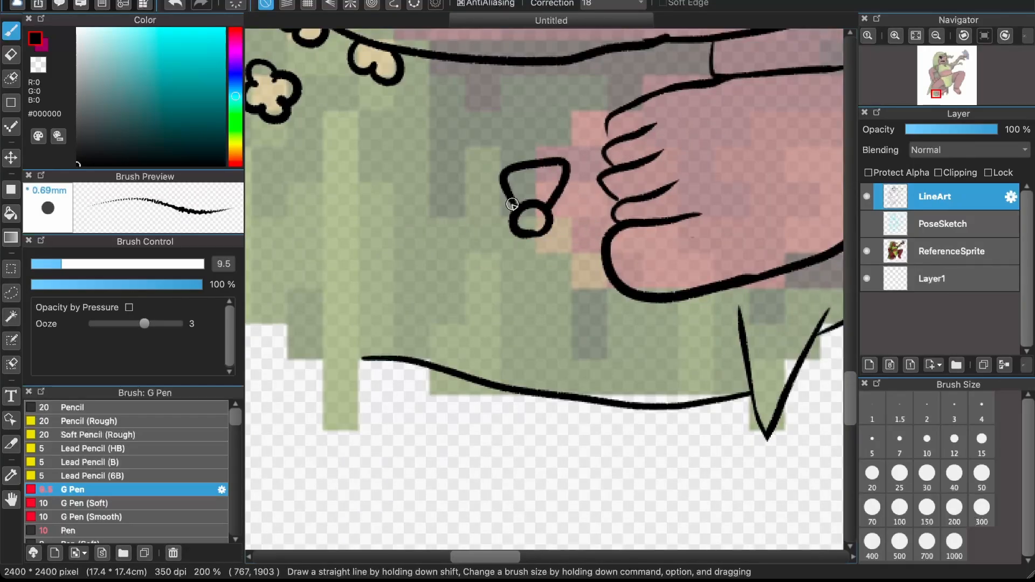
pyautogui.moveTo(496, 188); pyautogui.dragTo(487, 252)
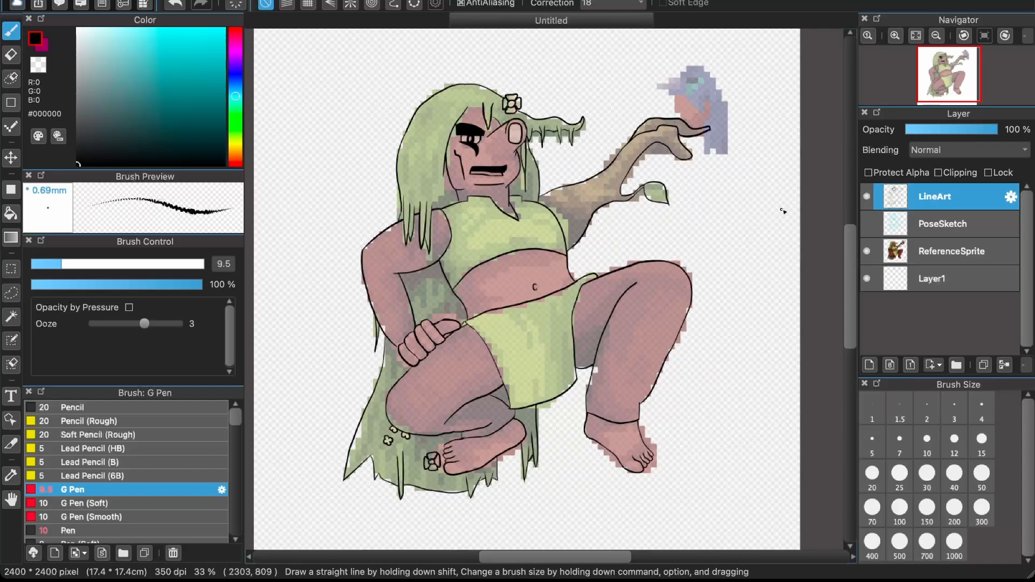
# - Hide the ReferenceSprite layer and check the line art of the whole figure on its own
pyautogui.click(866, 252)
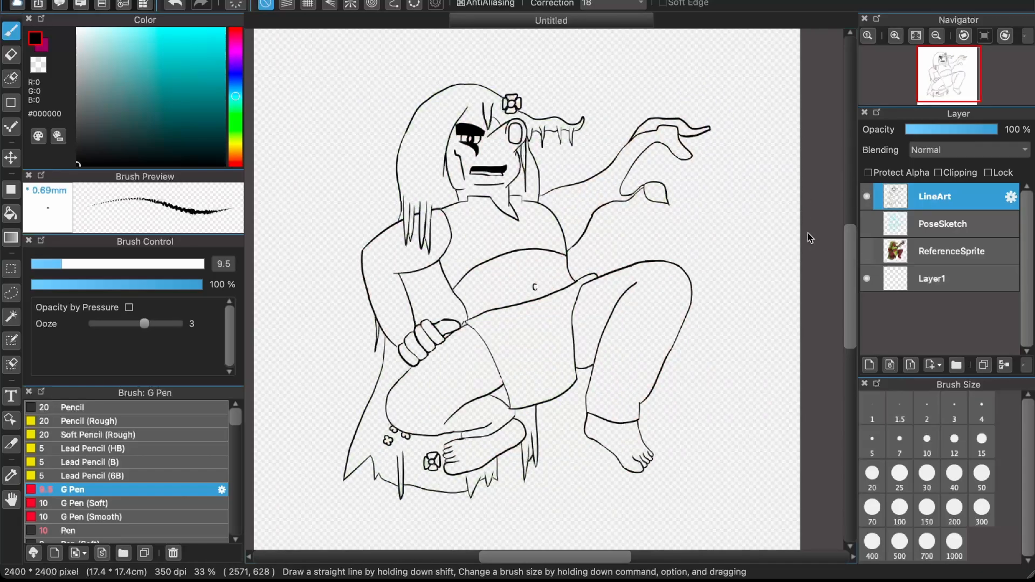
pyautogui.scroll(-2, 722, 221)
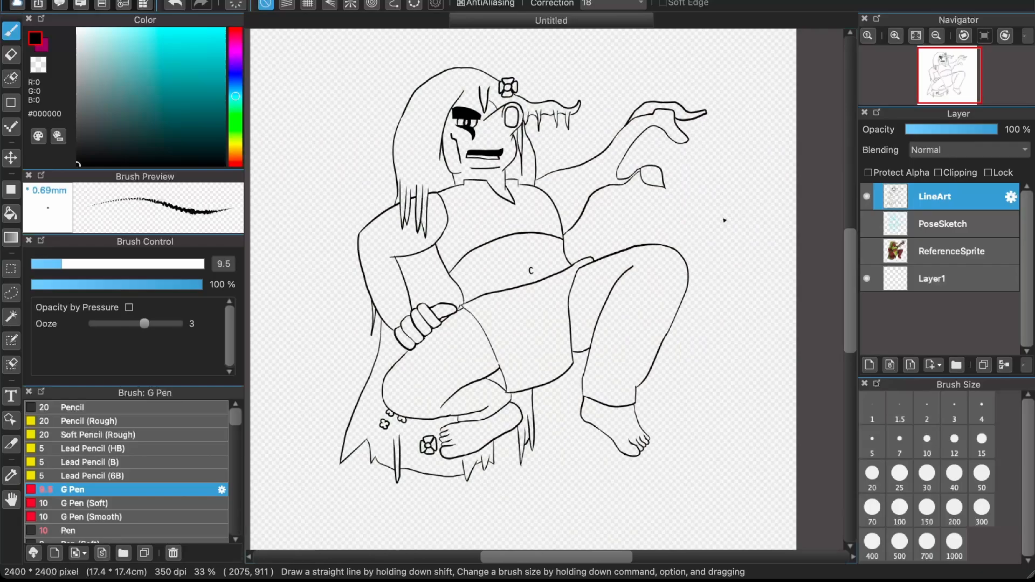
pyautogui.scroll(2, 725, 220)
pyautogui.scroll(-3, 725, 220)
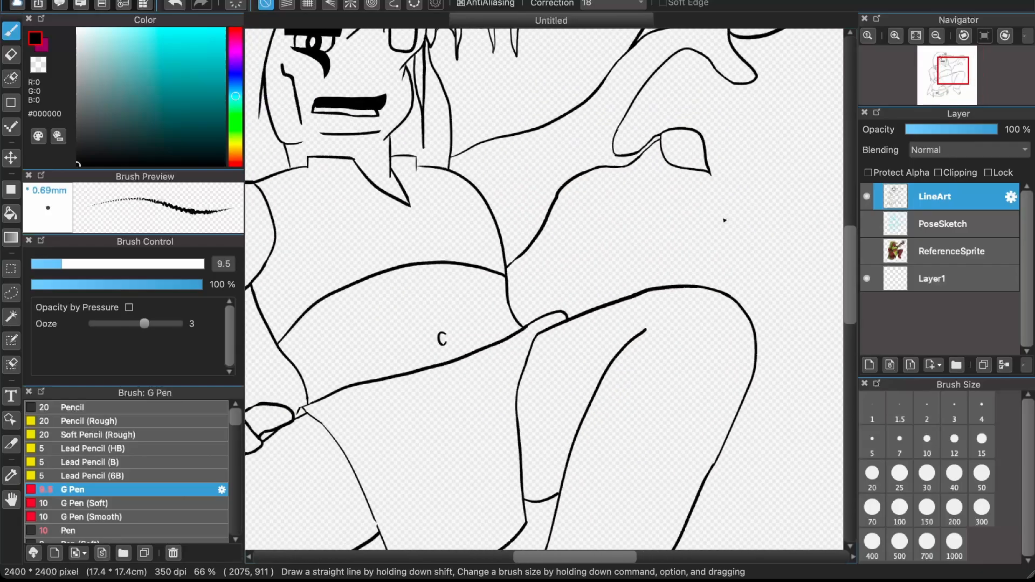
pyautogui.scroll(2, 725, 220)
pyautogui.scroll(-1, 725, 220)
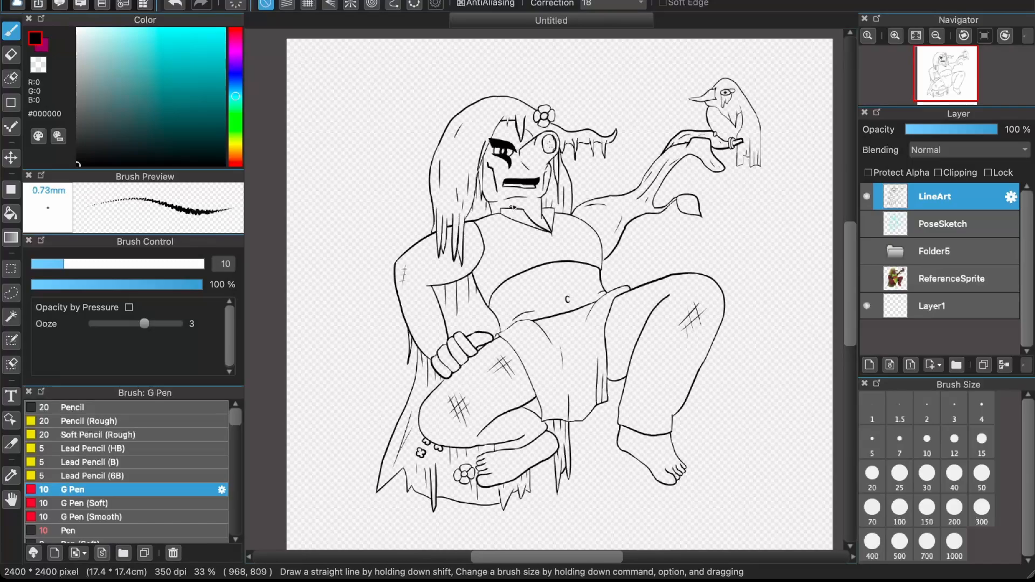
# - Examine the cross-hatching on the legs and arm, the hair strands and the skirt folds up close
pyautogui.scroll(5, 434, 444)
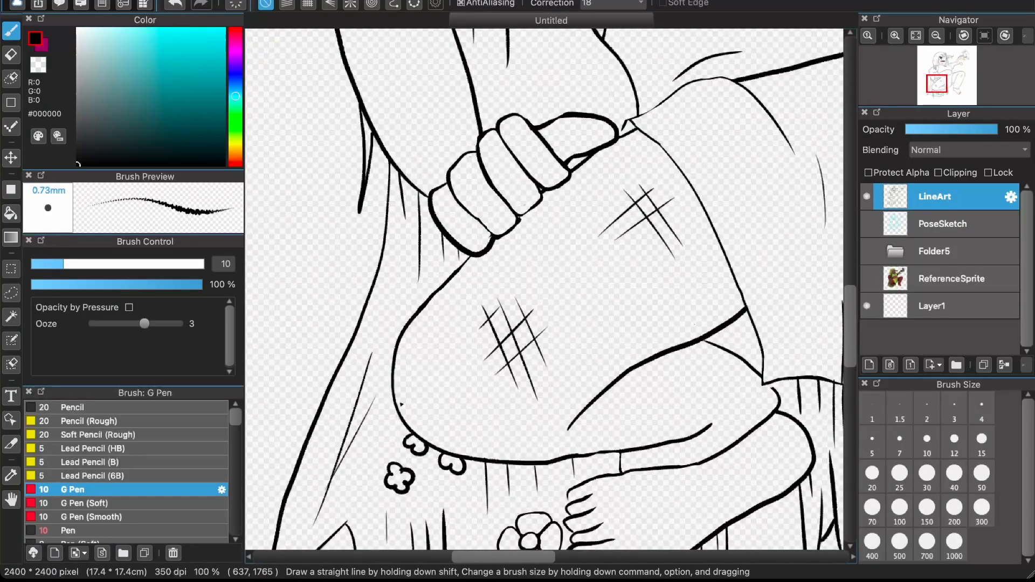
pyautogui.scroll(-3, 457, 476)
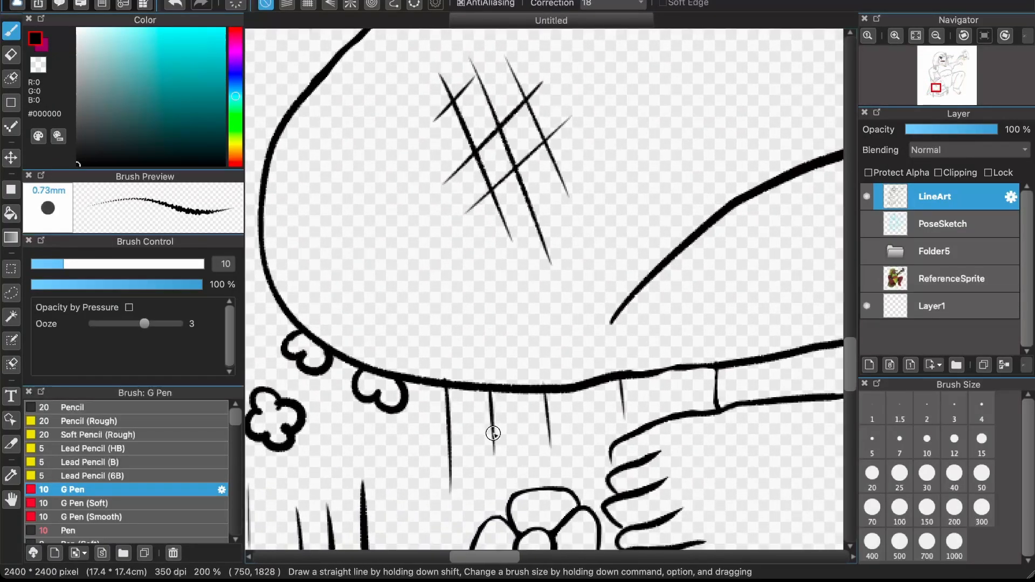
pyautogui.scroll(-3, 494, 431)
pyautogui.scroll(3, 533, 306)
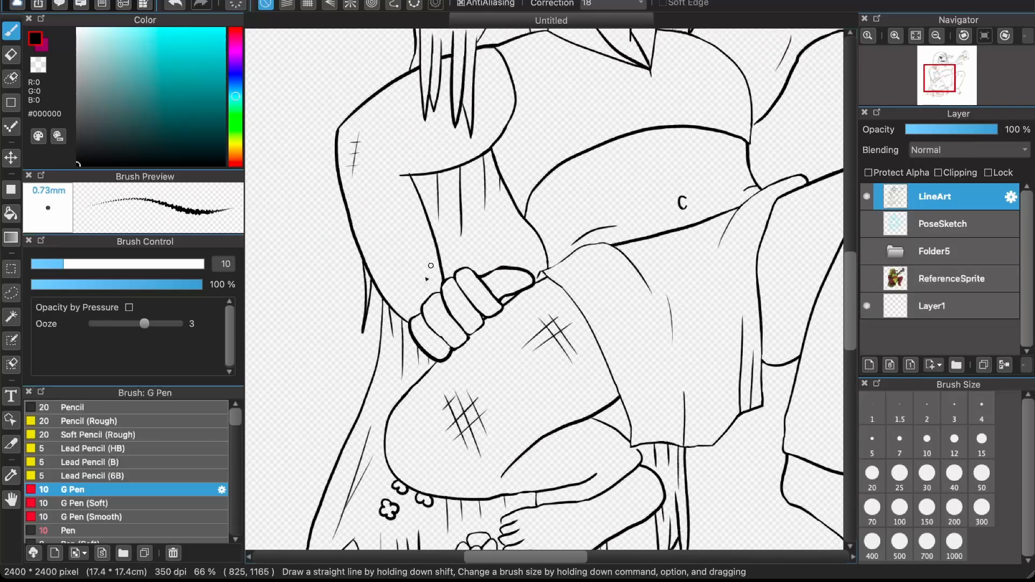
pyautogui.scroll(2, 566, 391)
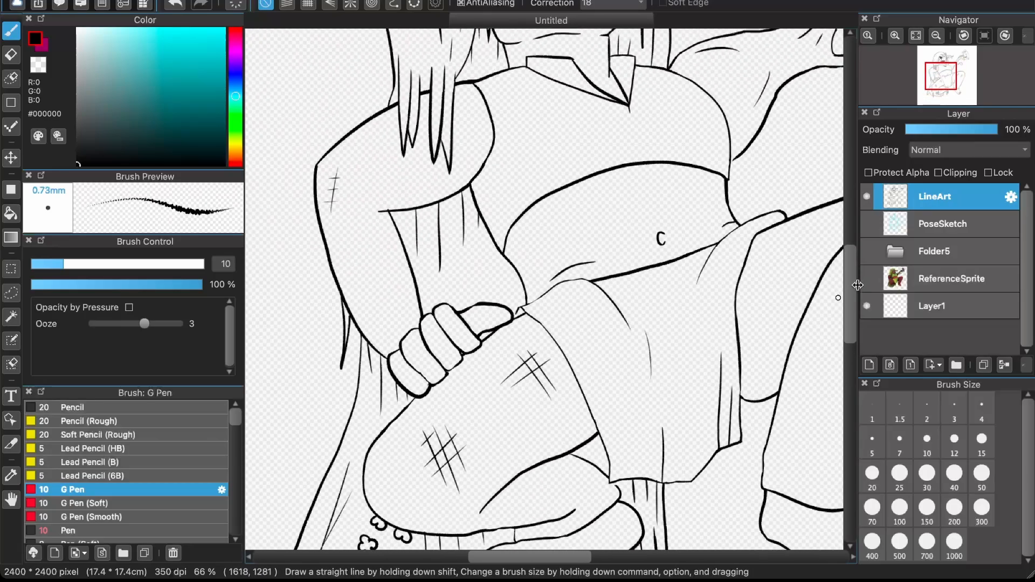
# - Show the ReferenceSprite layer again and compare the line art of the legs, skirt and midriff with the sprite beneath
pyautogui.click(866, 278)
pyautogui.hscroll(5, 652, 268)
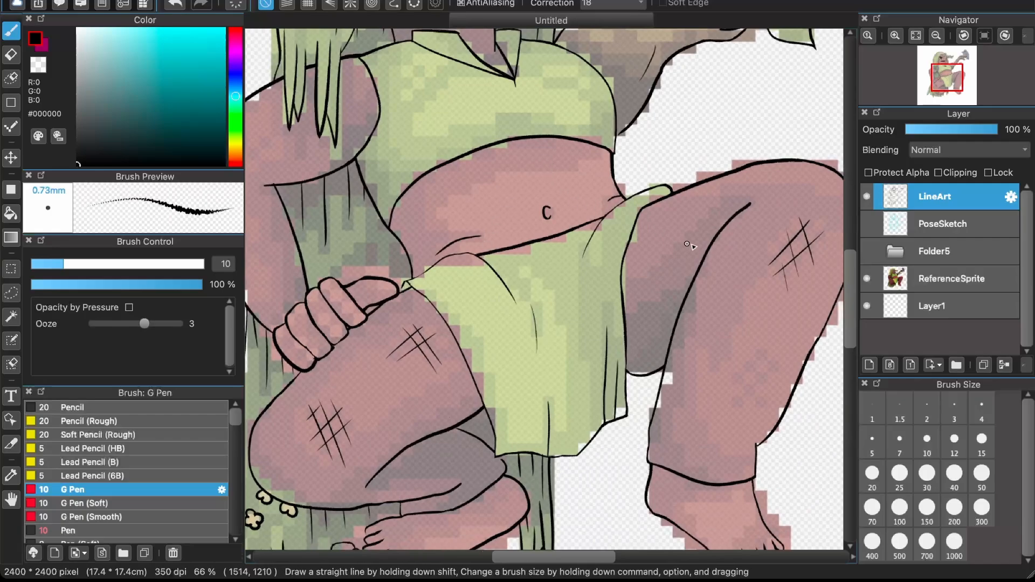
pyautogui.scroll(3, 766, 307)
pyautogui.hscroll(2, 766, 308)
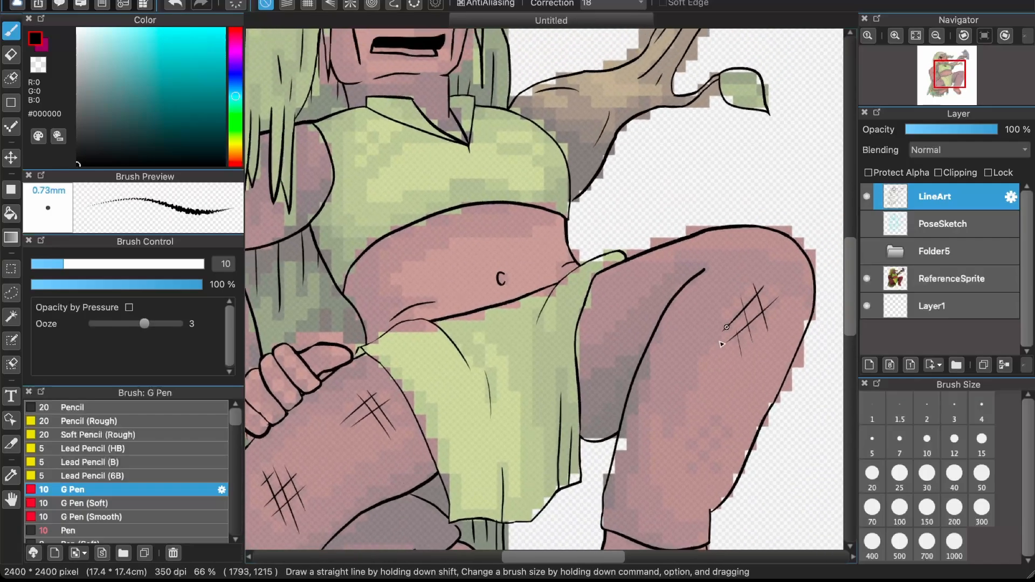
pyautogui.scroll(1, 729, 289)
pyautogui.hscroll(-1, 729, 290)
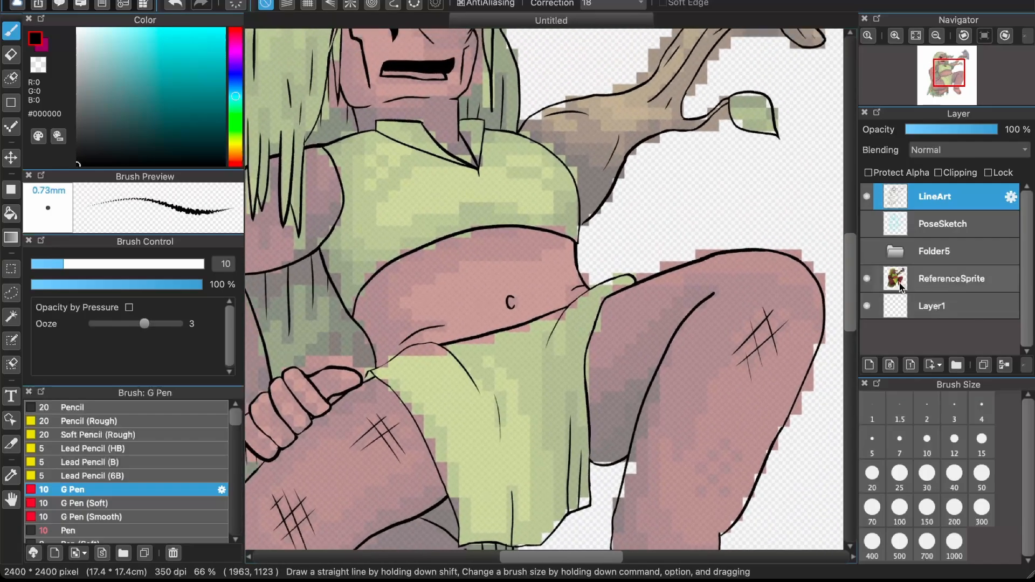
pyautogui.click(869, 277)
pyautogui.click(869, 278)
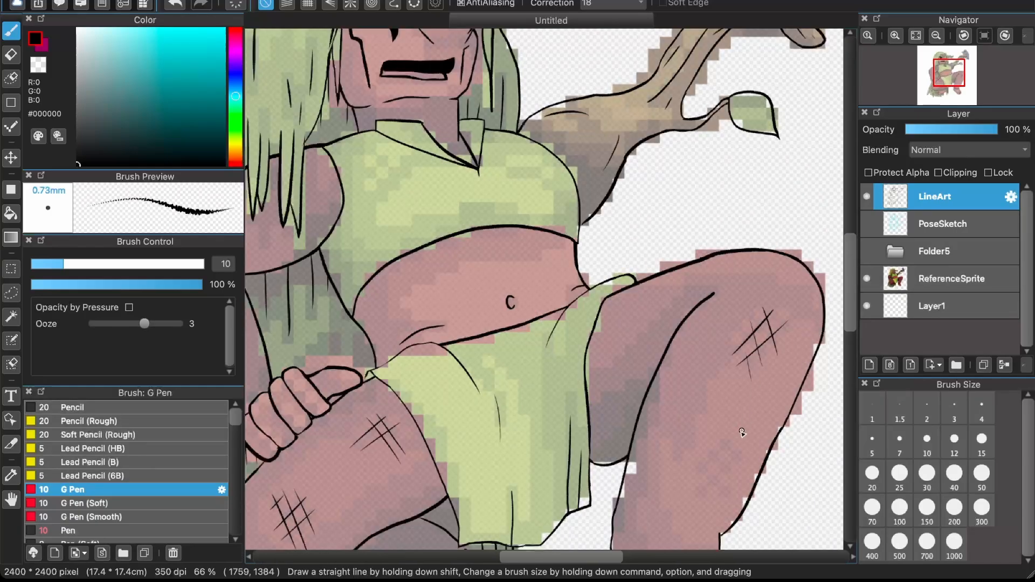
pyautogui.scroll(-4, 727, 453)
pyautogui.scroll(5, 686, 353)
pyautogui.scroll(-5, 686, 353)
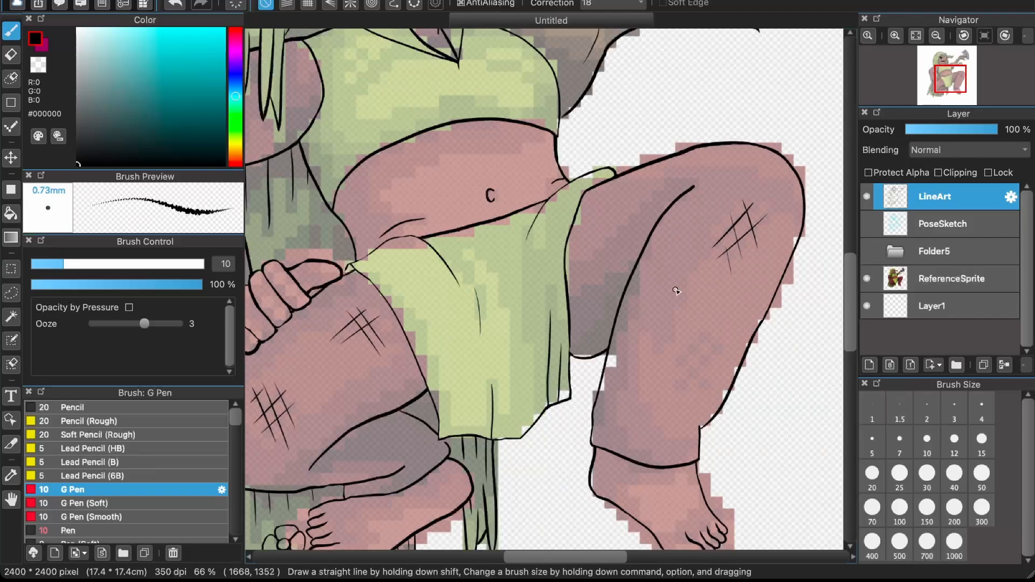
pyautogui.scroll(2, 677, 291)
pyautogui.scroll(4, 626, 407)
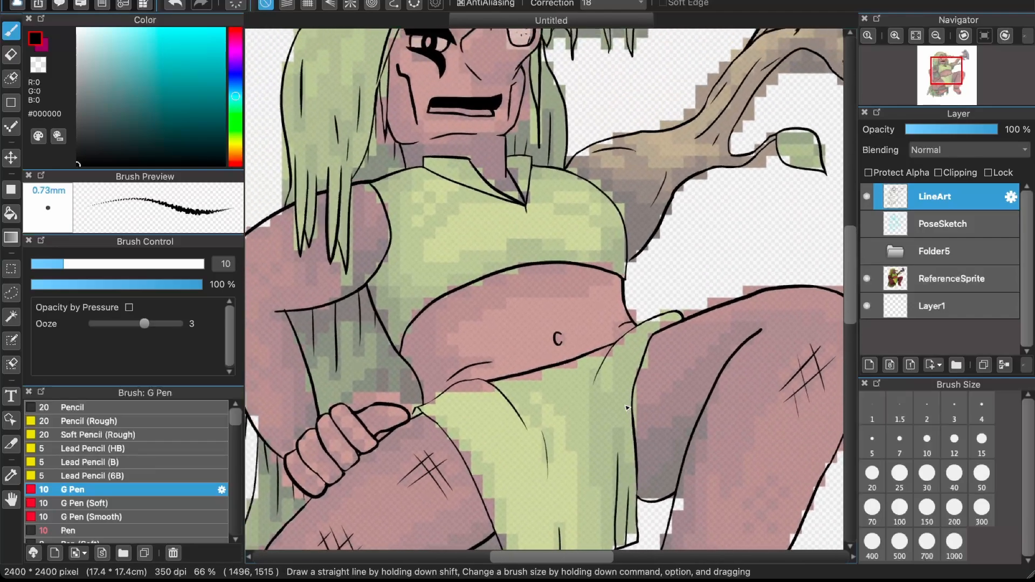
# - Compare the inked head, hair, branch staff and perched bird with the sprite beneath
pyautogui.scroll(5, 627, 408)
pyautogui.hscroll(3, 627, 409)
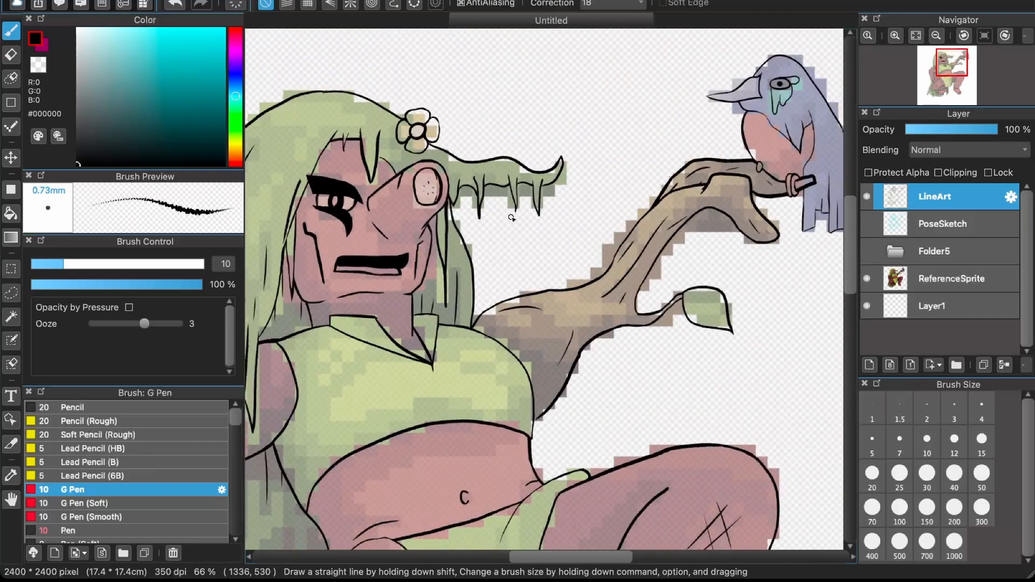
pyautogui.hscroll(-3, 451, 217)
pyautogui.scroll(-2, 504, 144)
pyautogui.hscroll(-1, 504, 144)
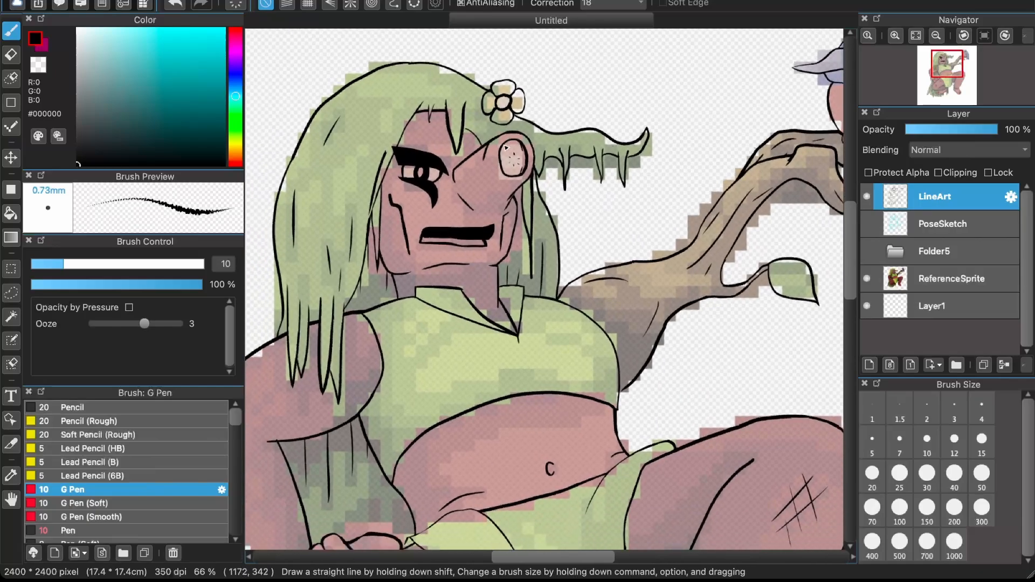
pyautogui.hscroll(12, 570, 247)
pyautogui.scroll(2, 570, 246)
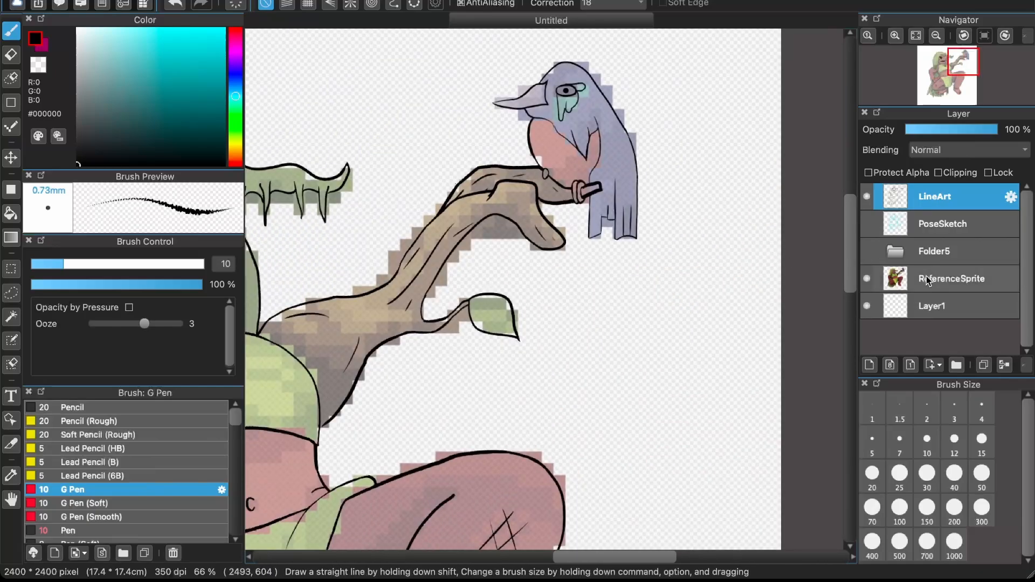
# - Hide the ReferenceSprite layer and check the line art from the bird and arm out to the whole figure
pyautogui.click(867, 278)
pyautogui.scroll(-1, 642, 277)
pyautogui.scroll(-4, 642, 278)
pyautogui.hscroll(-3, 642, 277)
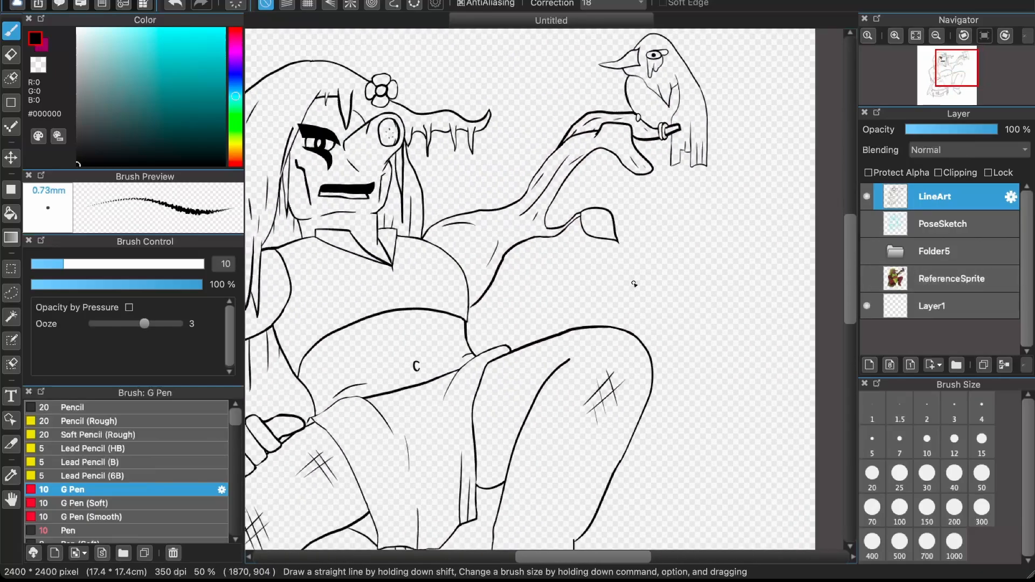
pyautogui.scroll(-2, 634, 284)
pyautogui.scroll(3, 470, 331)
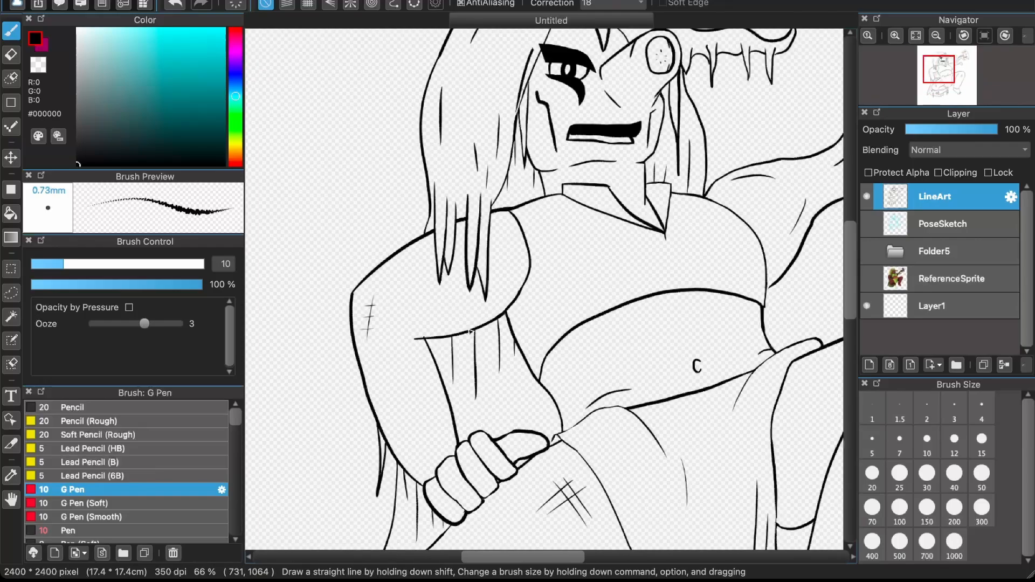
pyautogui.scroll(-3, 476, 336)
pyautogui.hscroll(2, 476, 336)
pyautogui.scroll(-2, 476, 336)
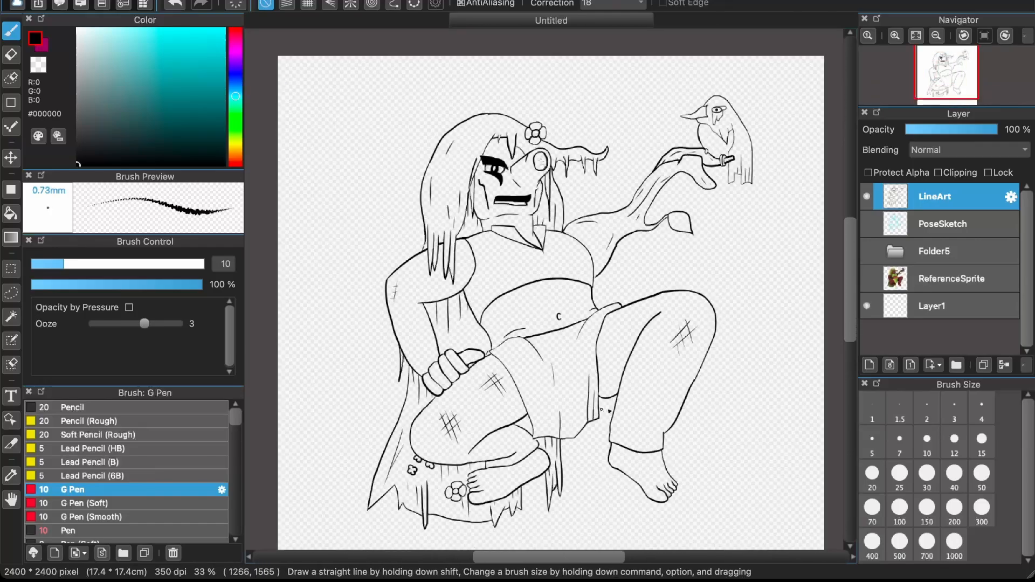
pyautogui.scroll(-1, 773, 432)
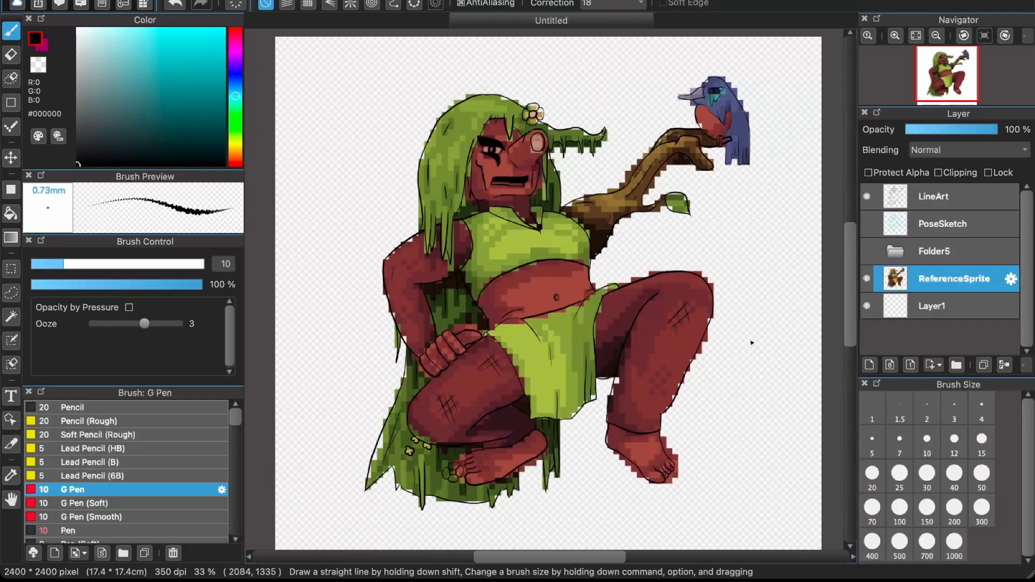
# - Sample the skin colour #994C41 from the sprite's midriff and hide the ReferenceSprite layer
pyautogui.scroll(3, 516, 277)
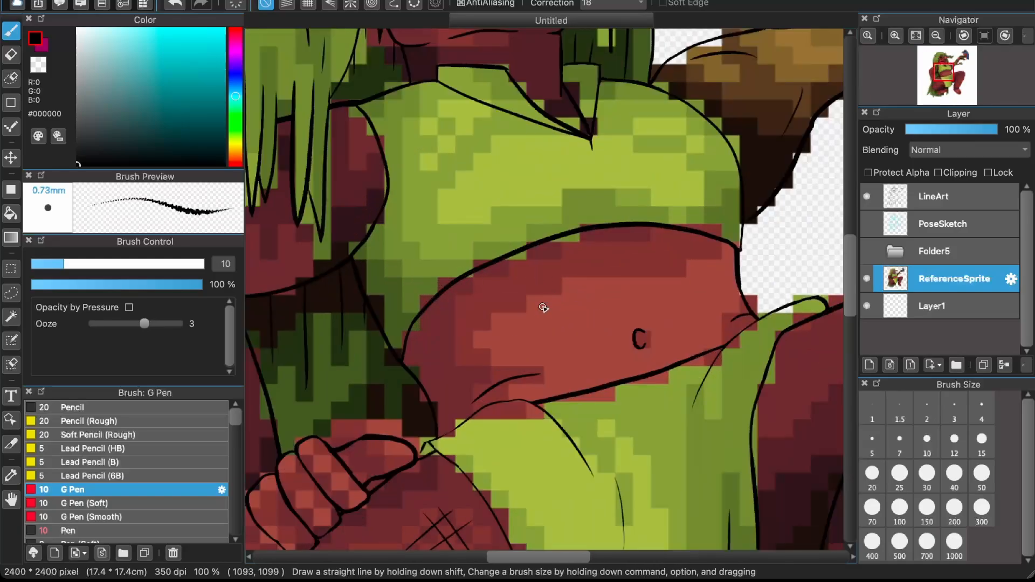
pyautogui.keyDown('alt'); pyautogui.click(585, 300); pyautogui.keyUp('alt')
pyautogui.scroll(-3, 587, 301)
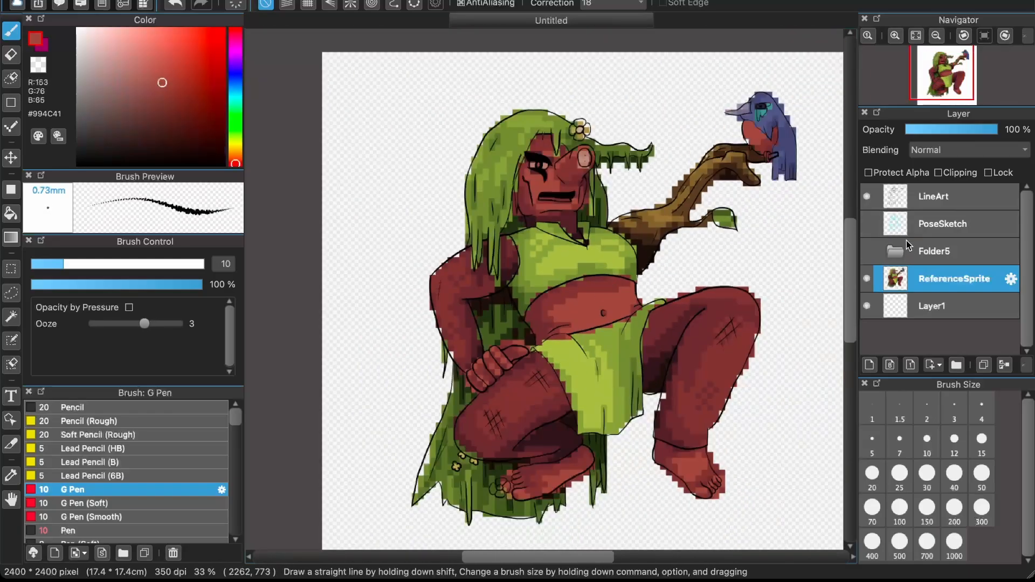
pyautogui.click(866, 278)
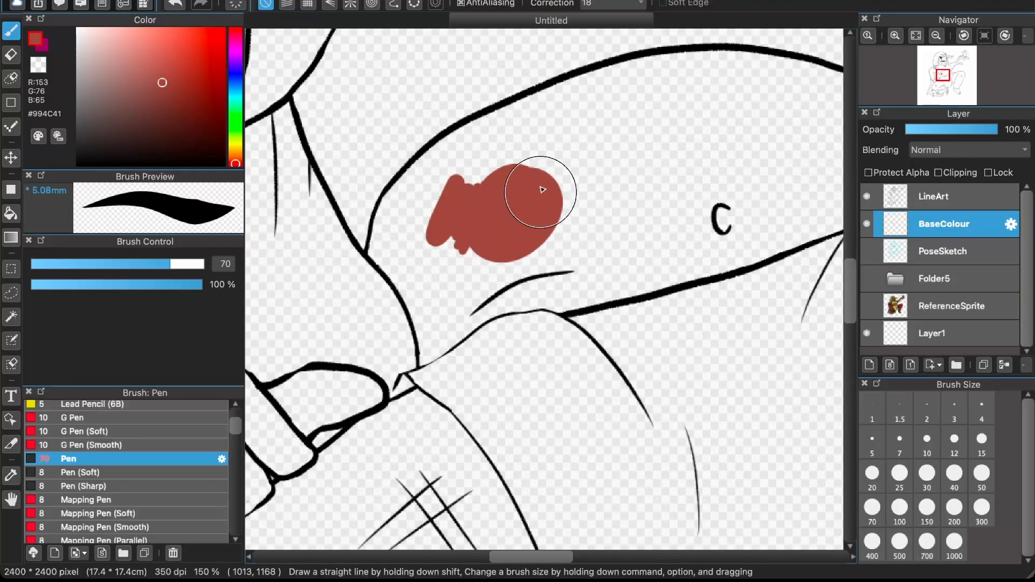
# - Paint skin colour onto the midriff on the BaseColour layer with the Pen at size 70, and erase the spill past the waist line
pyautogui.moveTo(536, 180)
pyautogui.mouseDown()
pyautogui.moveTo(596, 173)
pyautogui.moveTo(596, 220)
pyautogui.moveTo(525, 273)
pyautogui.moveTo(513, 296)
pyautogui.moveTo(488, 276)
pyautogui.moveTo(423, 284)
pyautogui.mouseUp()
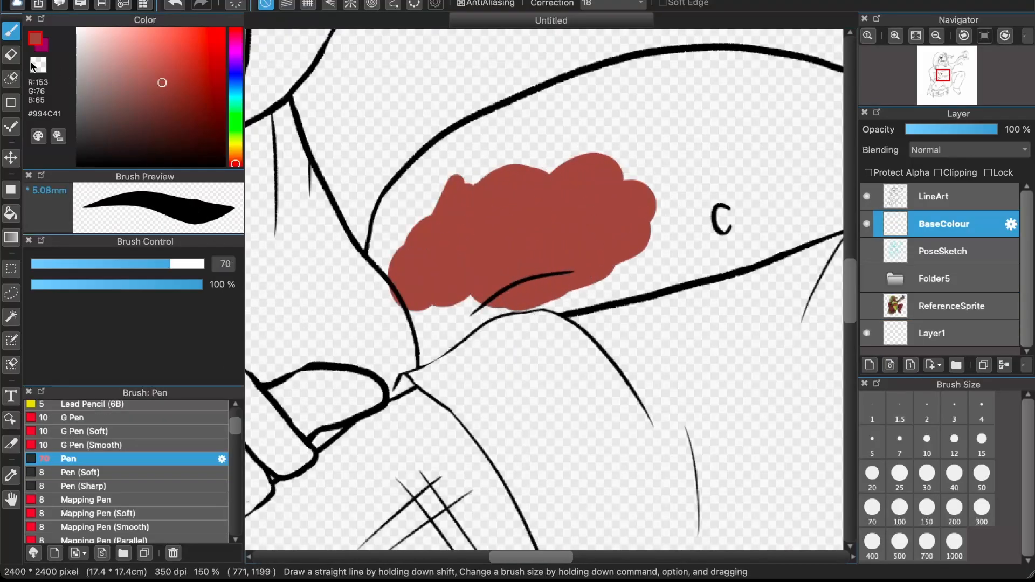
pyautogui.click(10, 55)
pyautogui.scroll(2, 388, 307)
pyautogui.moveTo(399, 311)
pyautogui.mouseDown()
pyautogui.moveTo(376, 256)
pyautogui.moveTo(393, 273)
pyautogui.mouseUp()
pyautogui.scroll(-3, 593, 93)
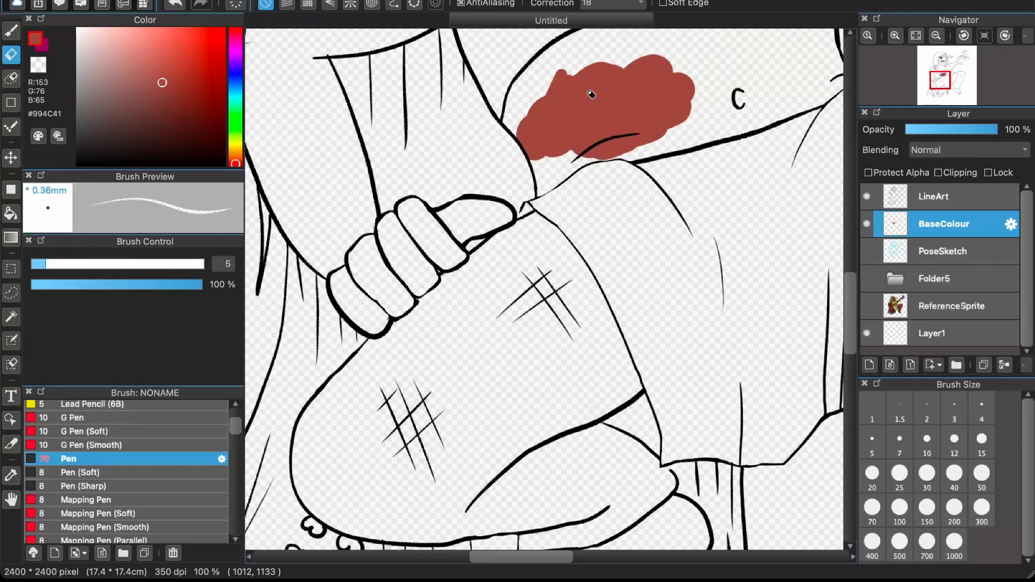
# - Extend the skin colour across the midriff and around the navel to the far waist line with the Pen at size 70
pyautogui.click(11, 31)
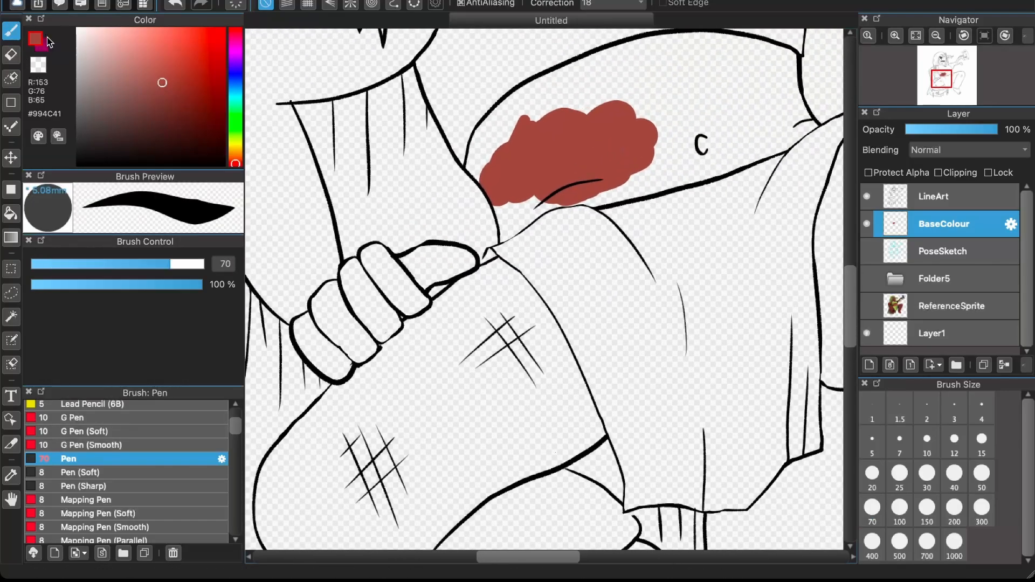
pyautogui.scroll(3, 520, 196)
pyautogui.moveTo(548, 189)
pyautogui.mouseDown()
pyautogui.moveTo(602, 172)
pyautogui.moveTo(479, 263)
pyautogui.moveTo(457, 258)
pyautogui.moveTo(413, 147)
pyautogui.moveTo(349, 202)
pyautogui.moveTo(387, 215)
pyautogui.moveTo(490, 186)
pyautogui.mouseUp()
pyautogui.moveTo(640, 107)
pyautogui.mouseDown()
pyautogui.moveTo(573, 213)
pyautogui.moveTo(592, 240)
pyautogui.moveTo(609, 176)
pyautogui.moveTo(631, 159)
pyautogui.moveTo(629, 86)
pyautogui.moveTo(550, 104)
pyautogui.moveTo(364, 195)
pyautogui.mouseUp()
pyautogui.hscroll(-2, 364, 195)
pyautogui.moveTo(350, 178)
pyautogui.mouseDown()
pyautogui.moveTo(430, 167)
pyautogui.moveTo(423, 157)
pyautogui.mouseUp()
pyautogui.scroll(3, 485, 140)
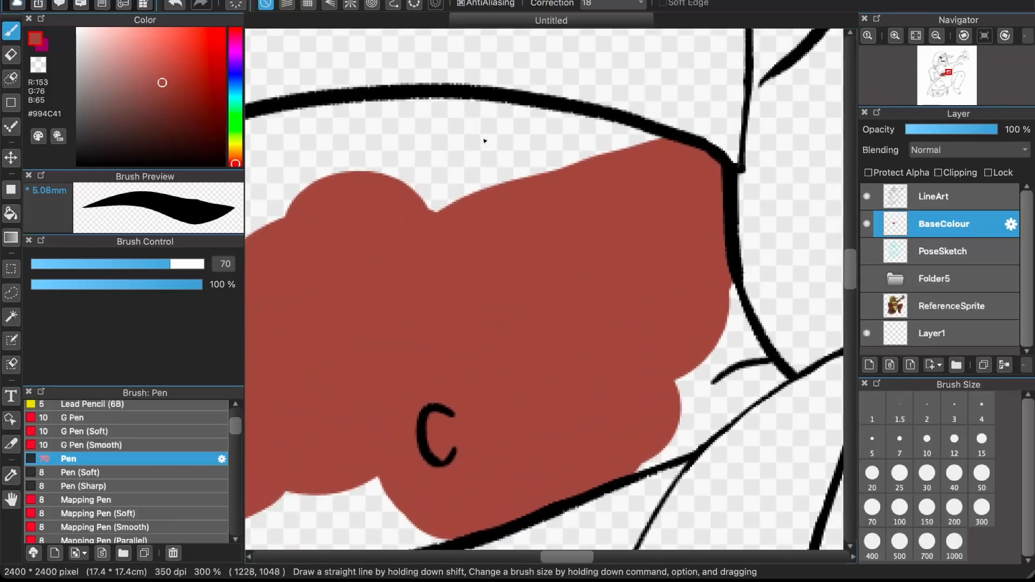
# - Sample green #8DA248 from the ReferenceSprite layer and paint the lower corner of the top on the BaseColour layer
pyautogui.click(931, 308)
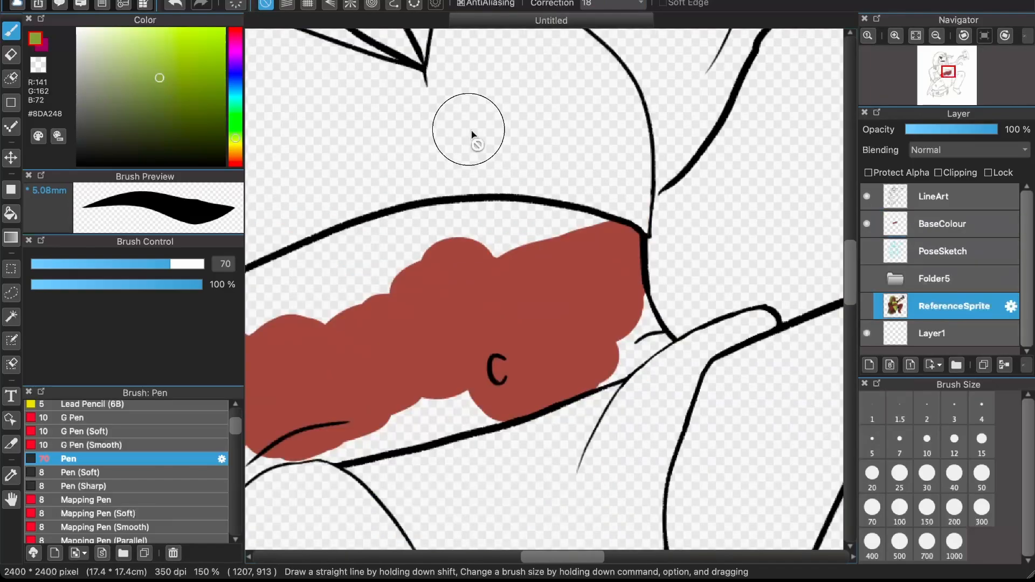
pyautogui.scroll(2, 607, 122)
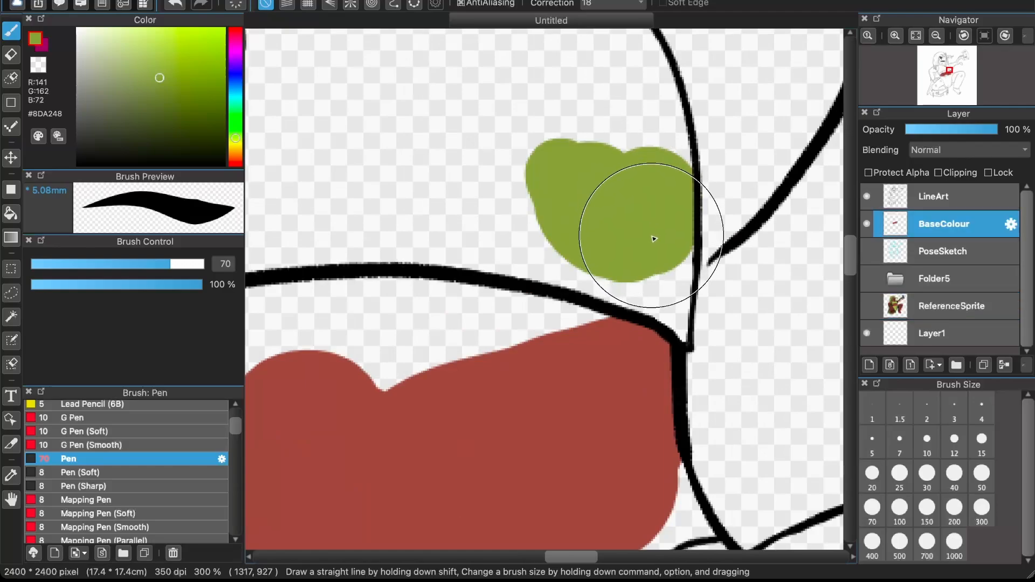
pyautogui.moveTo(652, 235)
pyautogui.mouseDown()
pyautogui.moveTo(661, 311)
pyautogui.moveTo(502, 236)
pyautogui.moveTo(528, 230)
pyautogui.moveTo(439, 173)
pyautogui.mouseUp()
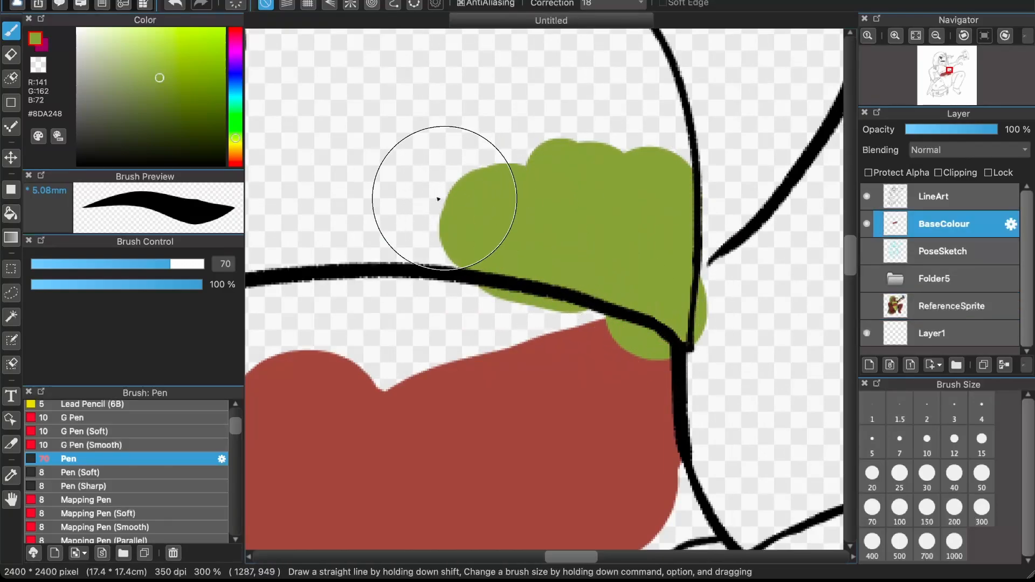
# - Cover the green spill below the top's hem with skin colour #994C41 and erase the green outside the top's side line
pyautogui.keyDown('alt'); pyautogui.click(490, 386); pyautogui.keyUp('alt')
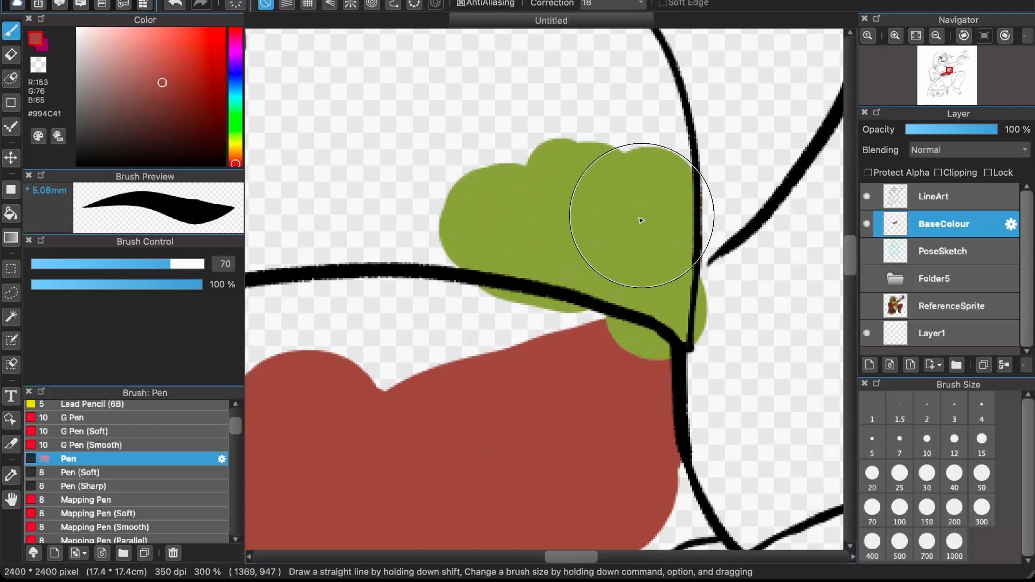
pyautogui.moveTo(592, 393)
pyautogui.mouseDown()
pyautogui.moveTo(633, 380)
pyautogui.moveTo(632, 369)
pyautogui.moveTo(490, 314)
pyautogui.mouseUp()
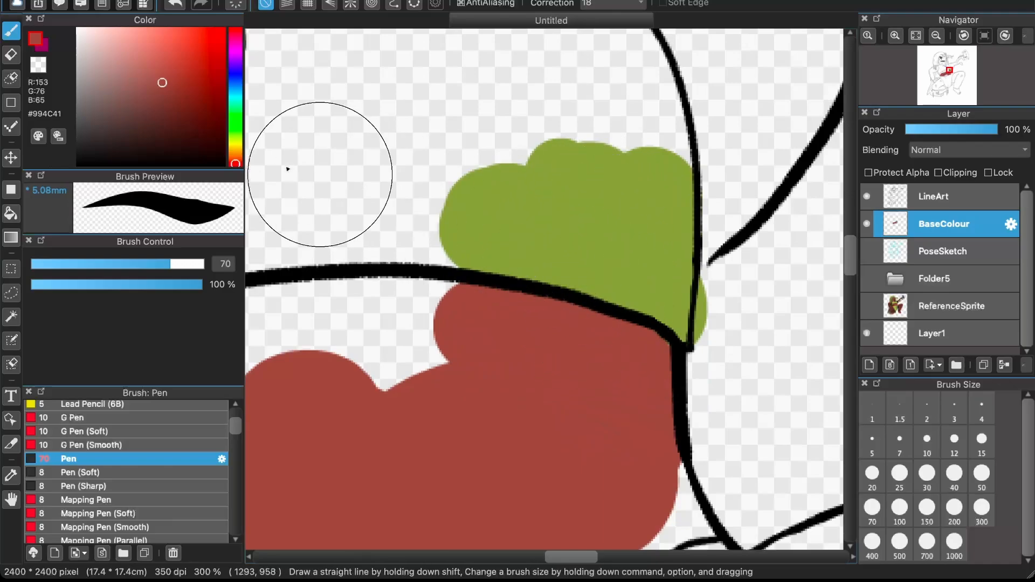
pyautogui.press('e')
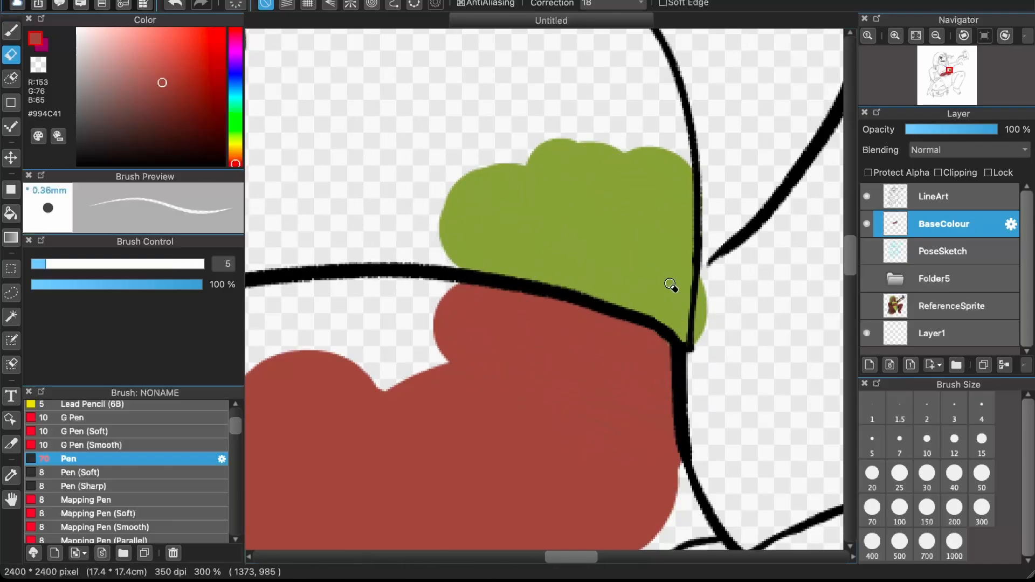
pyautogui.moveTo(696, 343); pyautogui.dragTo(701, 291)
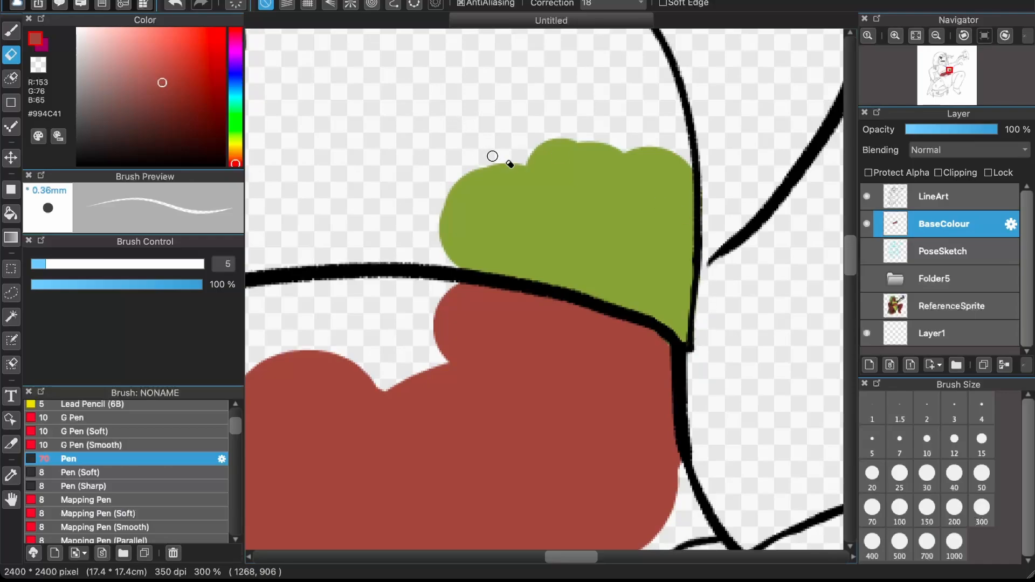
pyautogui.scroll(2, 636, 339)
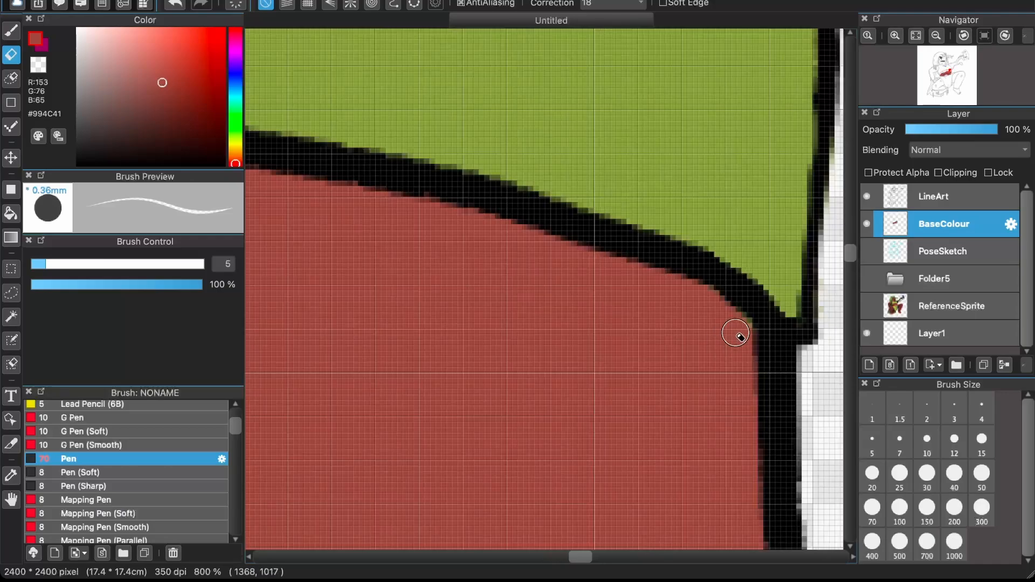
pyautogui.scroll(-4, 744, 315)
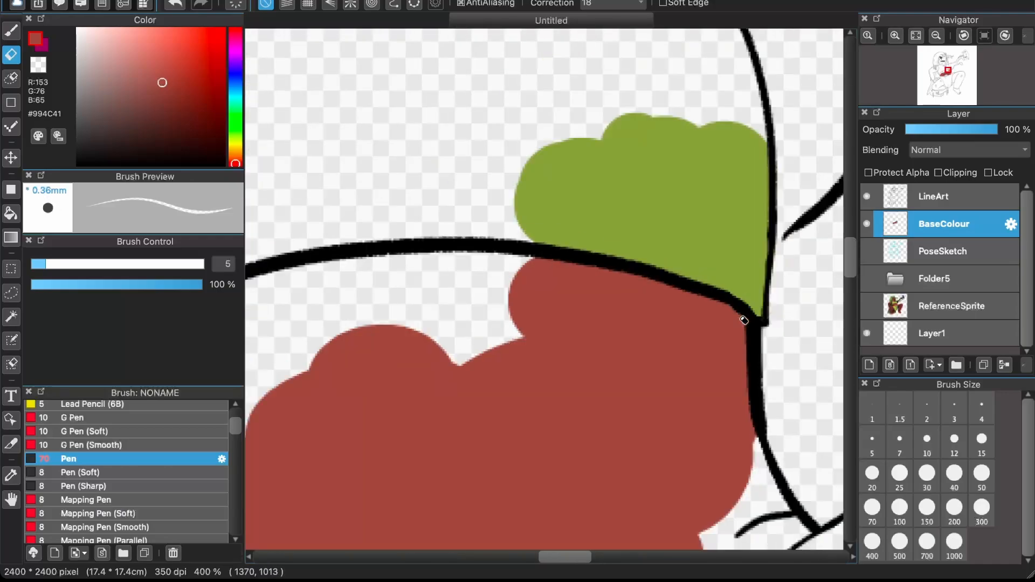
pyautogui.scroll(-1, 789, 319)
pyautogui.scroll(4, 788, 319)
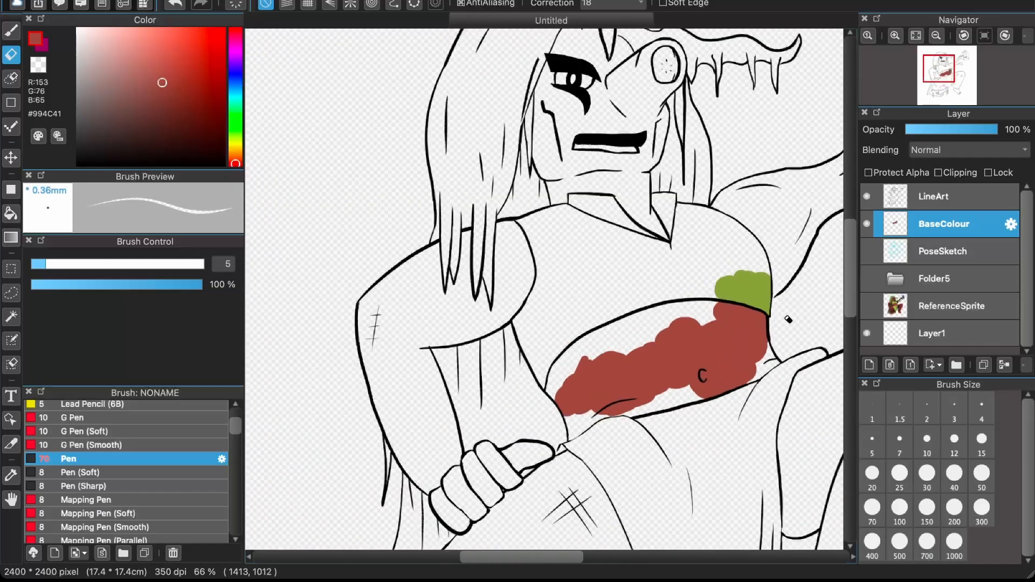
pyautogui.scroll(2, 788, 320)
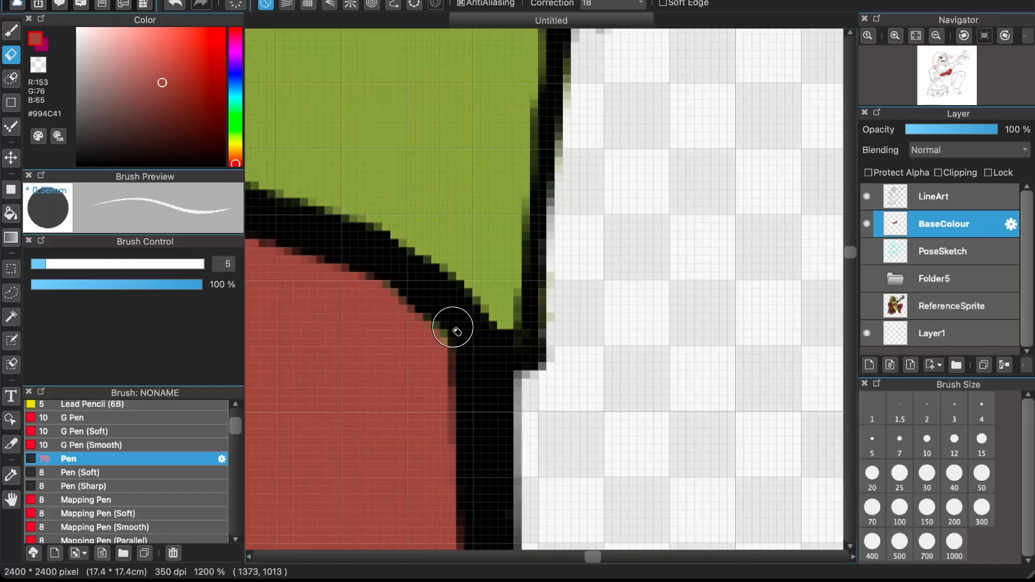
# - Erase a small patch of the midriff's skin colour near the hem corner and repaint it with the size 70 Pen
pyautogui.click(360, 375)
pyautogui.keyDown('alt'); pyautogui.click(360, 372); pyautogui.keyUp('alt')
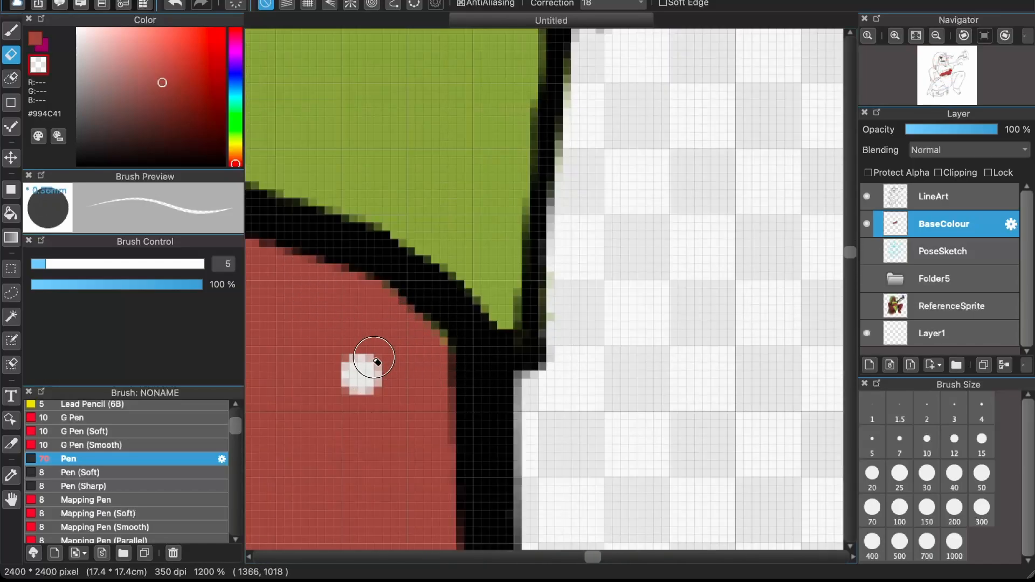
pyautogui.moveTo(345, 345); pyautogui.dragTo(382, 403)
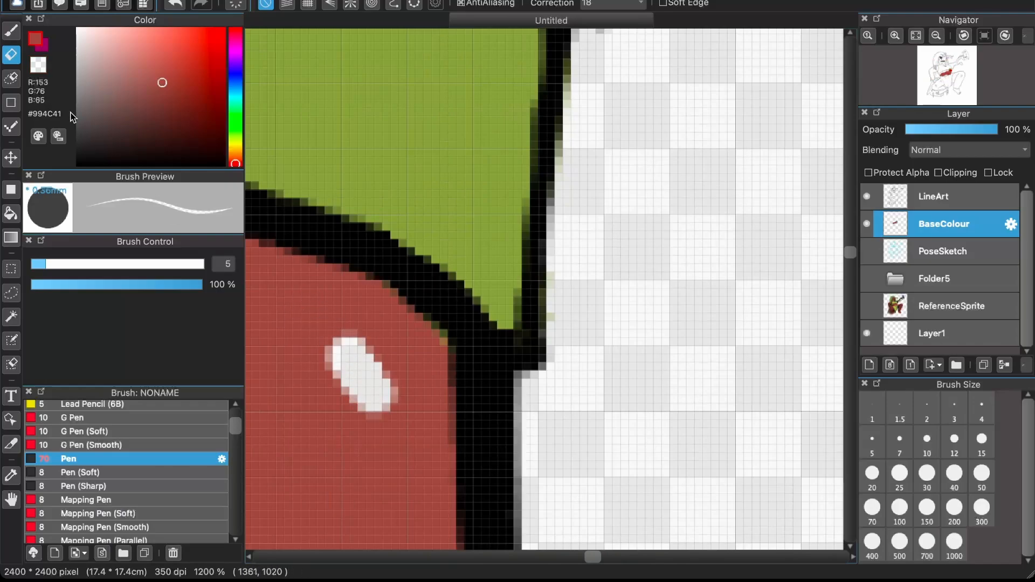
pyautogui.click(9, 32)
pyautogui.click(339, 387)
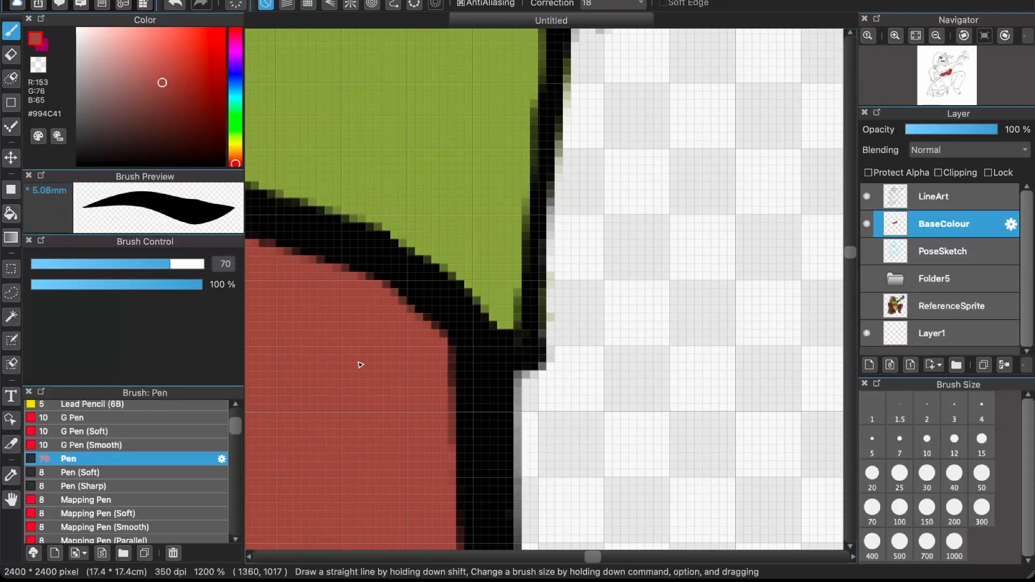
pyautogui.press('super+minus')
pyautogui.press('super+minus')
pyautogui.press('super+minus')
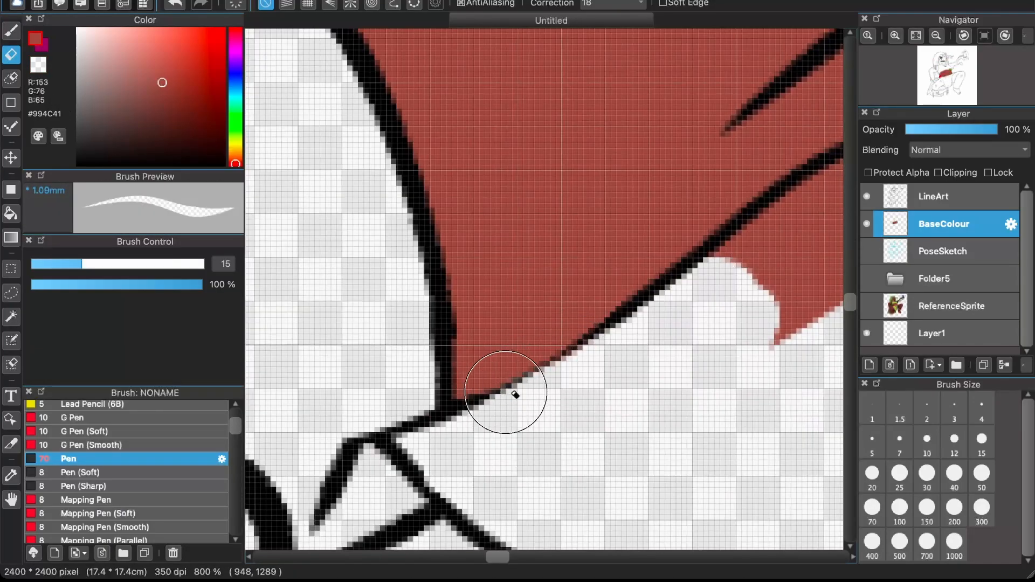
# - Paint green #8DA248 along the underside of the waist line at its corner on the BaseColour layer with the Pen at size 10
pyautogui.scroll(1, 503, 381)
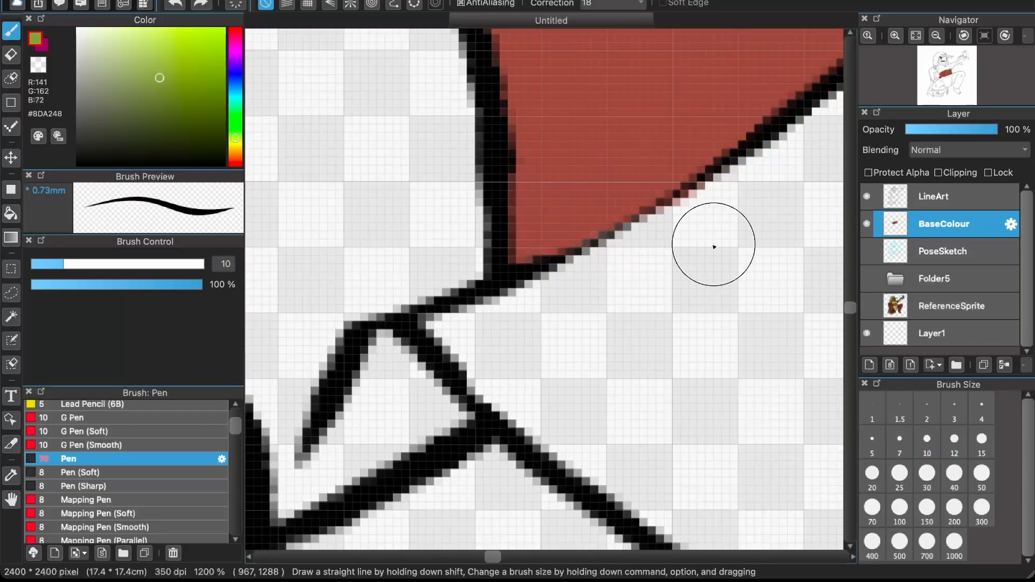
pyautogui.moveTo(687, 234)
pyautogui.mouseDown()
pyautogui.moveTo(726, 211)
pyautogui.moveTo(654, 243)
pyautogui.moveTo(589, 296)
pyautogui.moveTo(628, 271)
pyautogui.mouseUp()
pyautogui.scroll(-3, 585, 300)
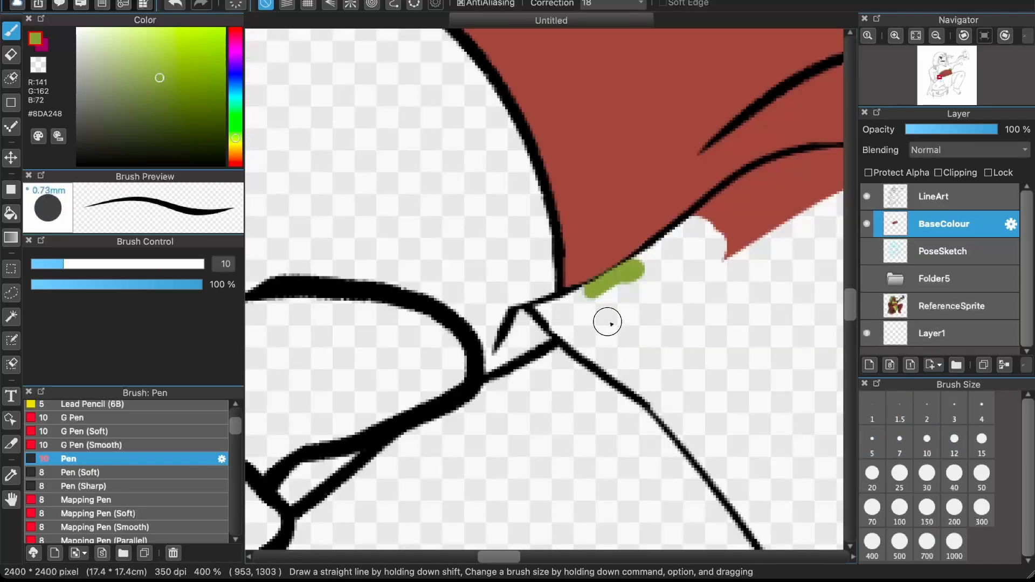
pyautogui.scroll(2, 609, 319)
pyautogui.moveTo(728, 219)
pyautogui.mouseDown()
pyautogui.moveTo(722, 174)
pyautogui.moveTo(697, 182)
pyautogui.moveTo(732, 164)
pyautogui.moveTo(688, 220)
pyautogui.mouseUp()
pyautogui.scroll(-2, 628, 293)
pyautogui.scroll(-2, 628, 292)
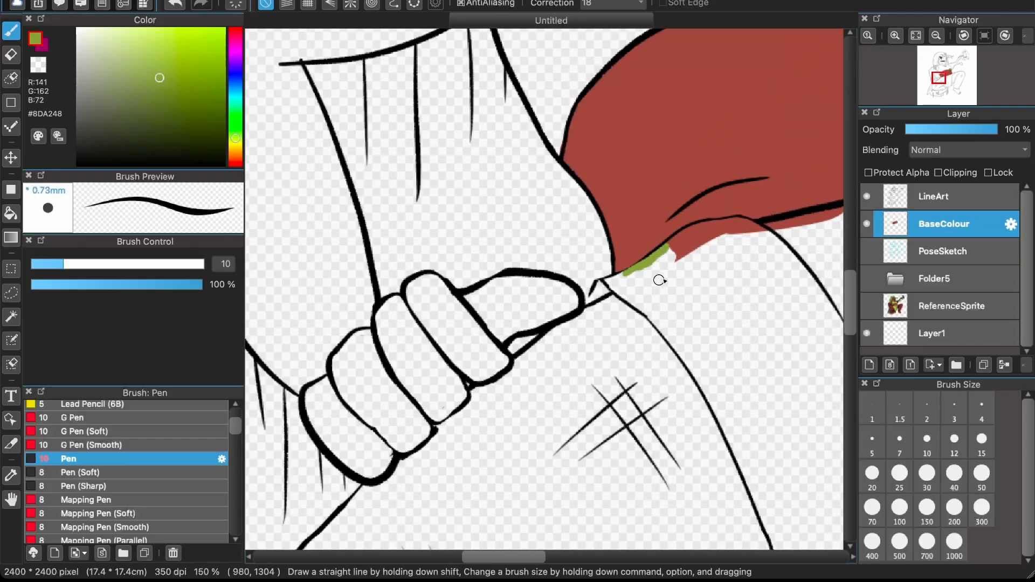
pyautogui.scroll(5, 657, 273)
pyautogui.scroll(-8, 546, 289)
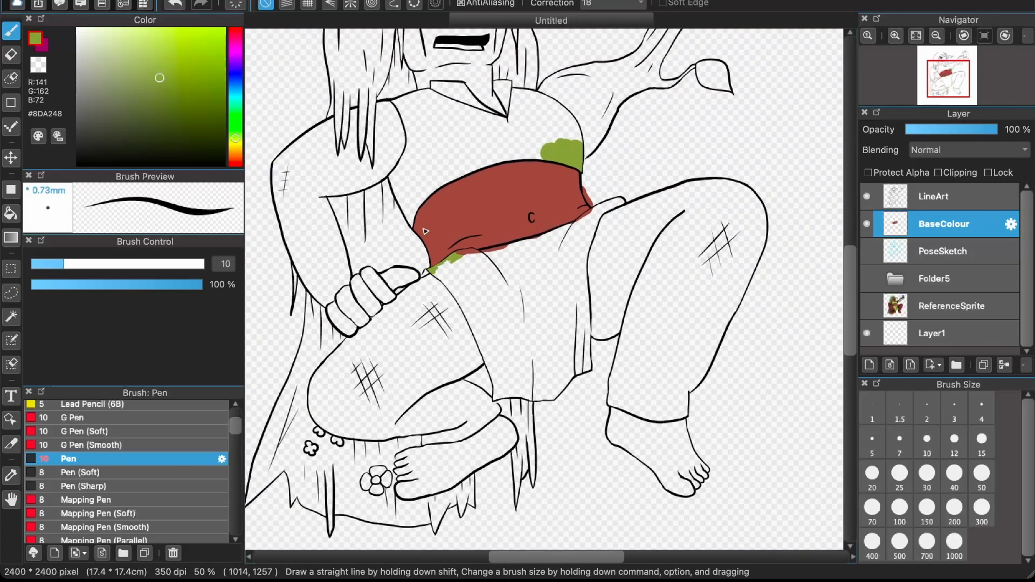
# - Scribble a small green patch on the chest of the top with the size 10 Pen
pyautogui.scroll(-3, 425, 231)
pyautogui.hscroll(3, 425, 231)
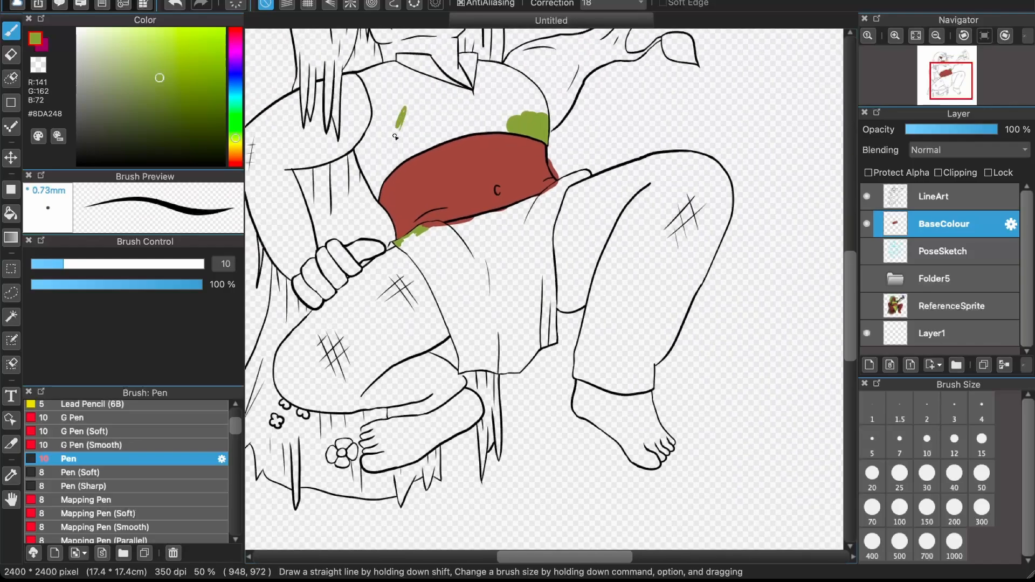
pyautogui.scroll(10, 414, 104)
pyautogui.hscroll(-5, 415, 104)
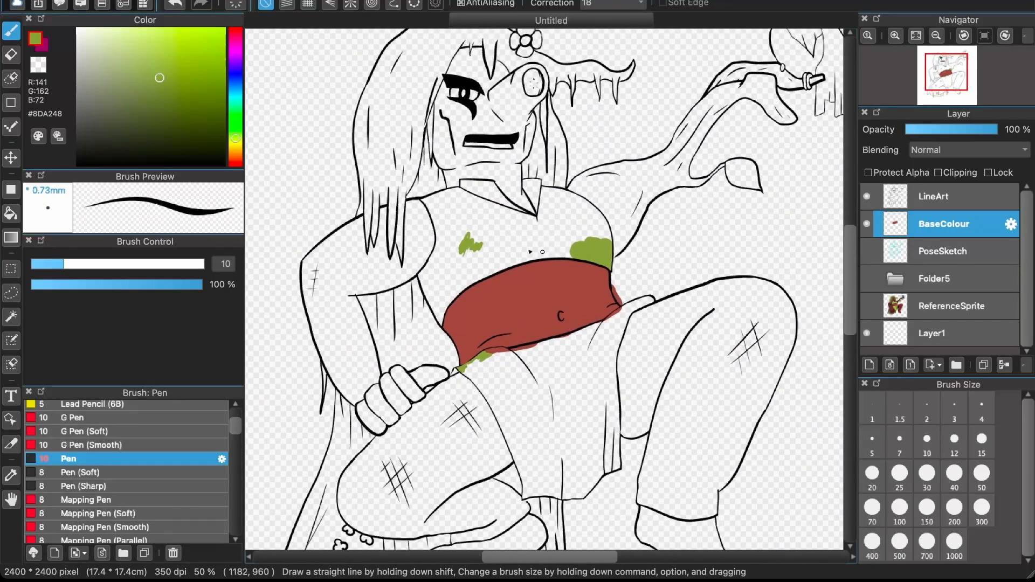
pyautogui.scroll(-5, 678, 185)
pyautogui.hscroll(1, 678, 185)
# - Erase the green scribble on the chest and part of the green patch at the top's far corner with the Eraser at size 12
pyautogui.press('e')
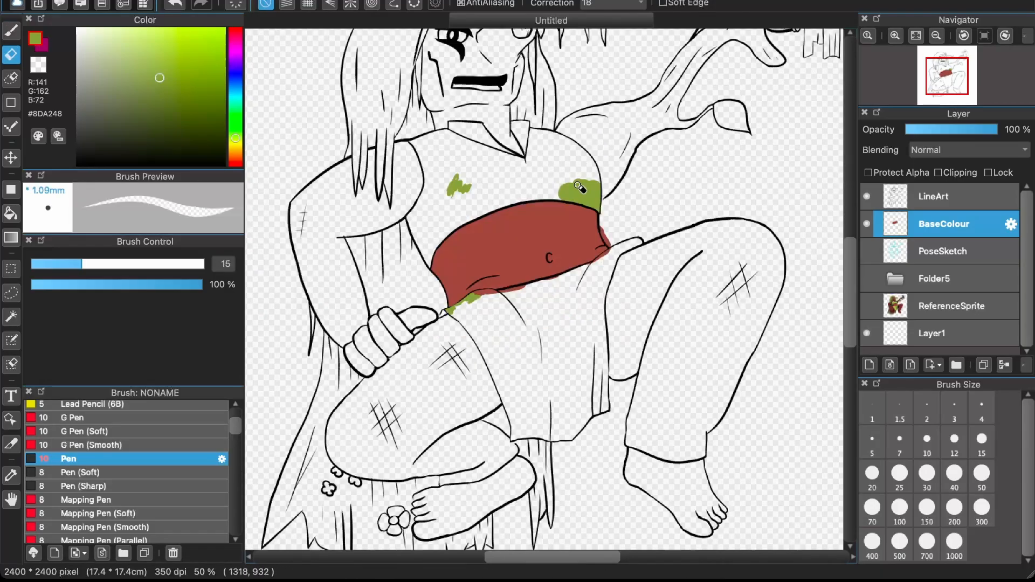
pyautogui.scroll(1, 581, 186)
pyautogui.hscroll(-1, 581, 186)
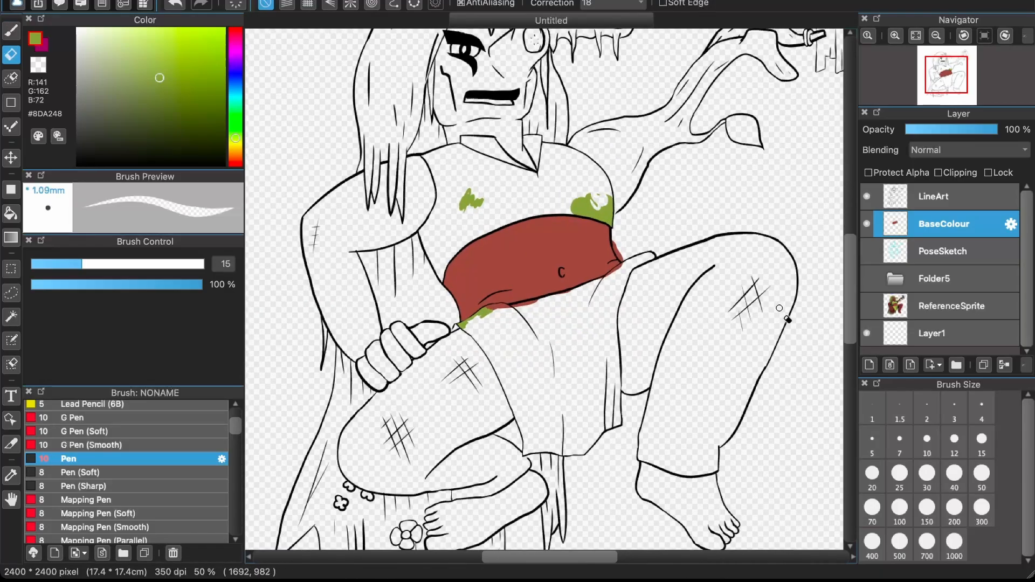
pyautogui.click(954, 439)
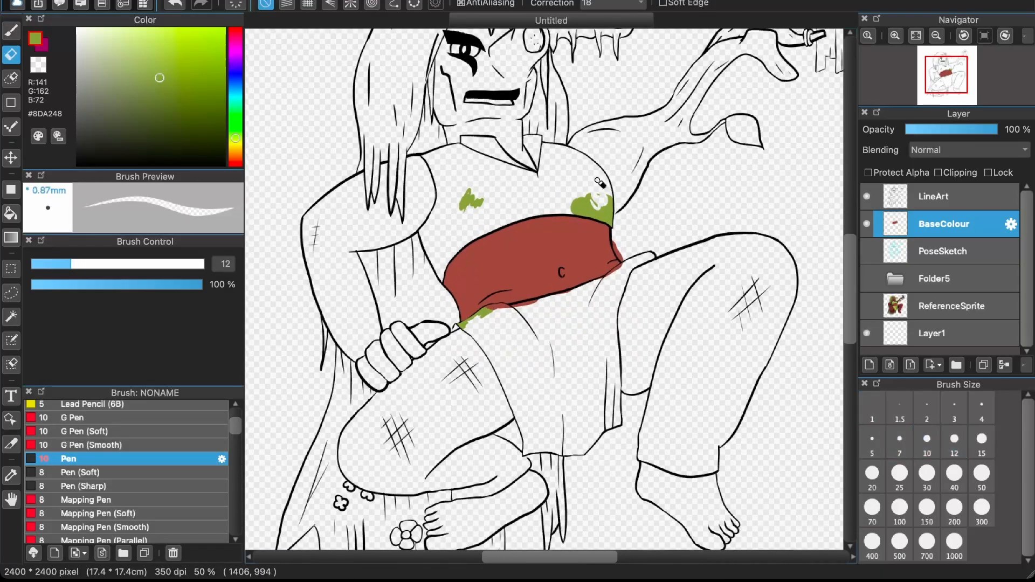
pyautogui.scroll(3, 640, 339)
pyautogui.moveTo(619, 277)
pyautogui.mouseDown()
pyautogui.moveTo(620, 194)
pyautogui.moveTo(650, 278)
pyautogui.moveTo(644, 245)
pyautogui.moveTo(598, 202)
pyautogui.moveTo(589, 204)
pyautogui.moveTo(601, 221)
pyautogui.moveTo(573, 221)
pyautogui.mouseUp()
pyautogui.scroll(-3, 572, 157)
pyautogui.scroll(4, 551, 108)
pyautogui.scroll(-1, 548, 197)
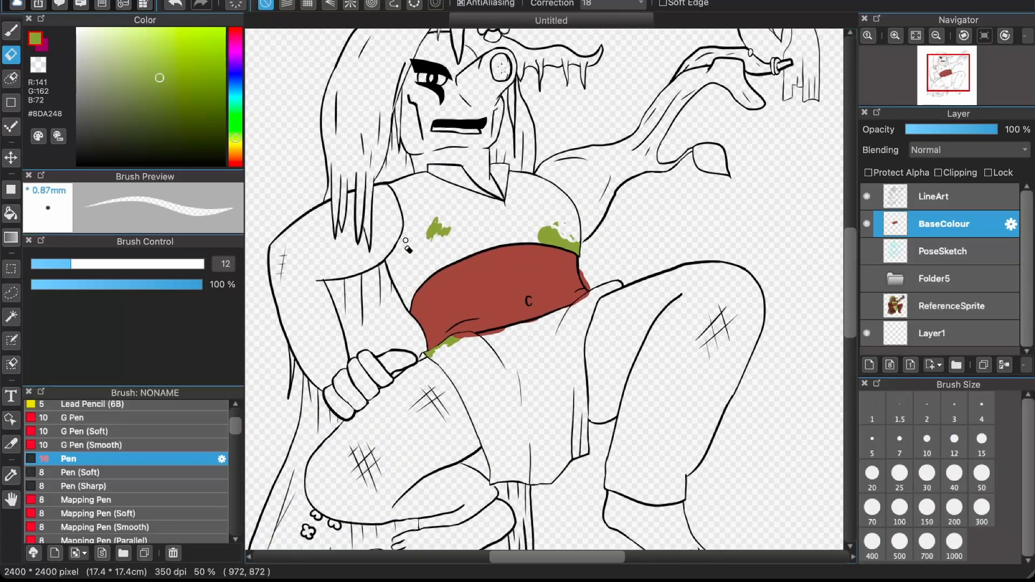
pyautogui.scroll(1, 424, 238)
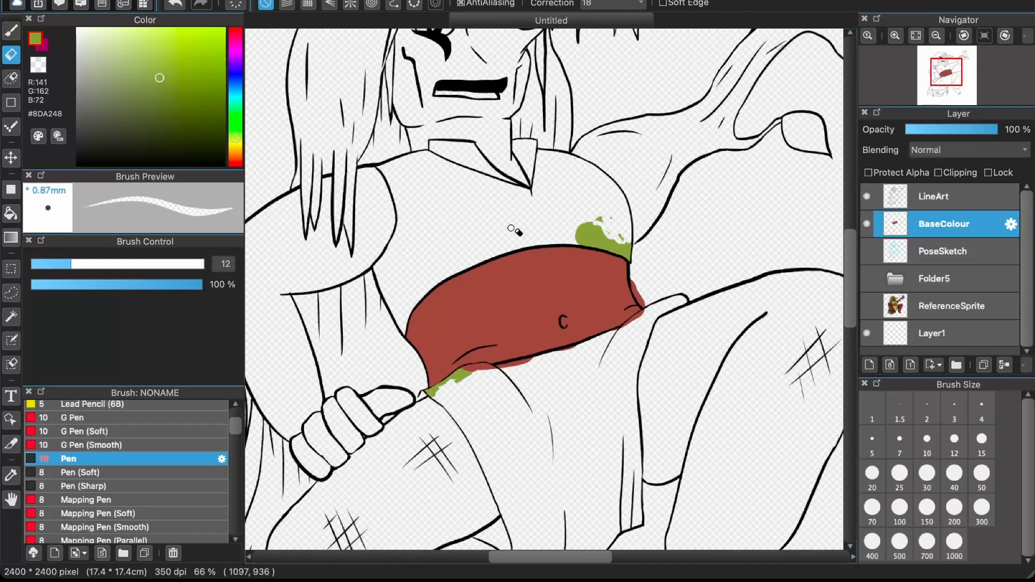
# - Erase the rest of the green patch at the top's far corner with the Eraser at size 20
pyautogui.click(928, 437)
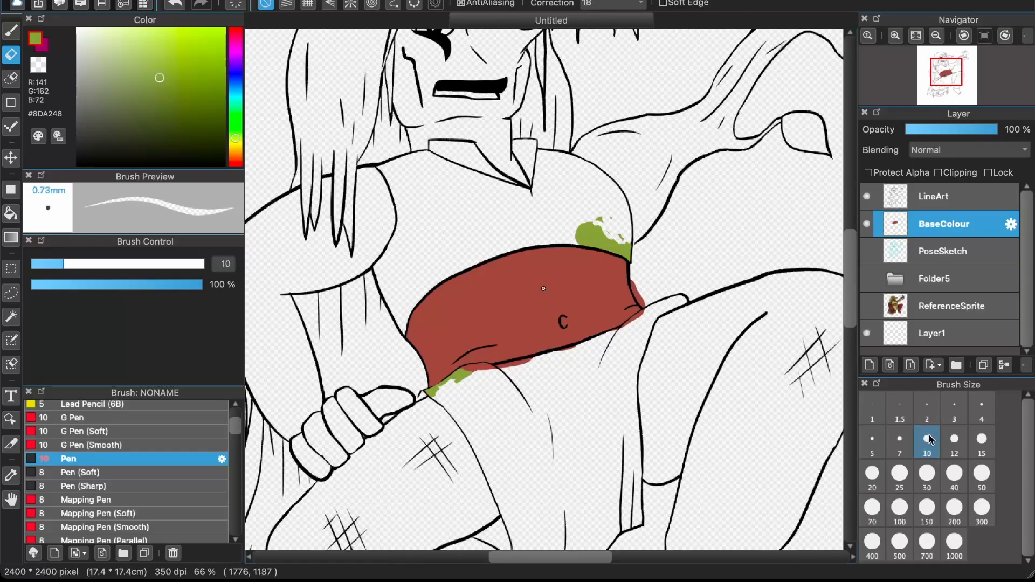
pyautogui.click(872, 473)
pyautogui.scroll(2, 531, 291)
pyautogui.moveTo(531, 292)
pyautogui.mouseDown()
pyautogui.moveTo(531, 227)
pyautogui.moveTo(502, 240)
pyautogui.moveTo(542, 231)
pyautogui.moveTo(555, 239)
pyautogui.moveTo(580, 223)
pyautogui.moveTo(552, 238)
pyautogui.moveTo(577, 279)
pyautogui.moveTo(529, 293)
pyautogui.moveTo(571, 299)
pyautogui.moveTo(618, 328)
pyautogui.moveTo(586, 276)
pyautogui.moveTo(599, 300)
pyautogui.mouseUp()
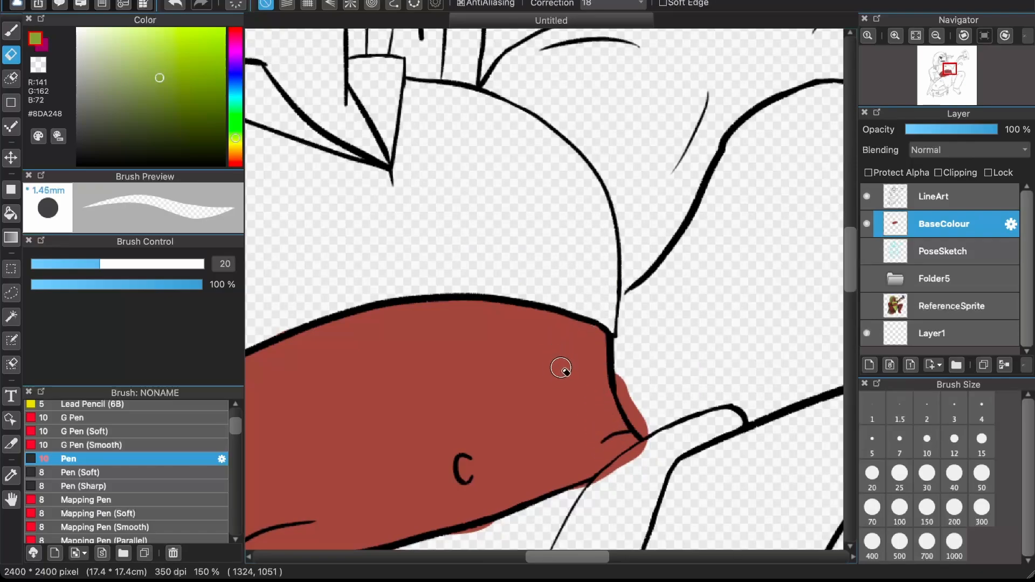
pyautogui.scroll(-4, 560, 369)
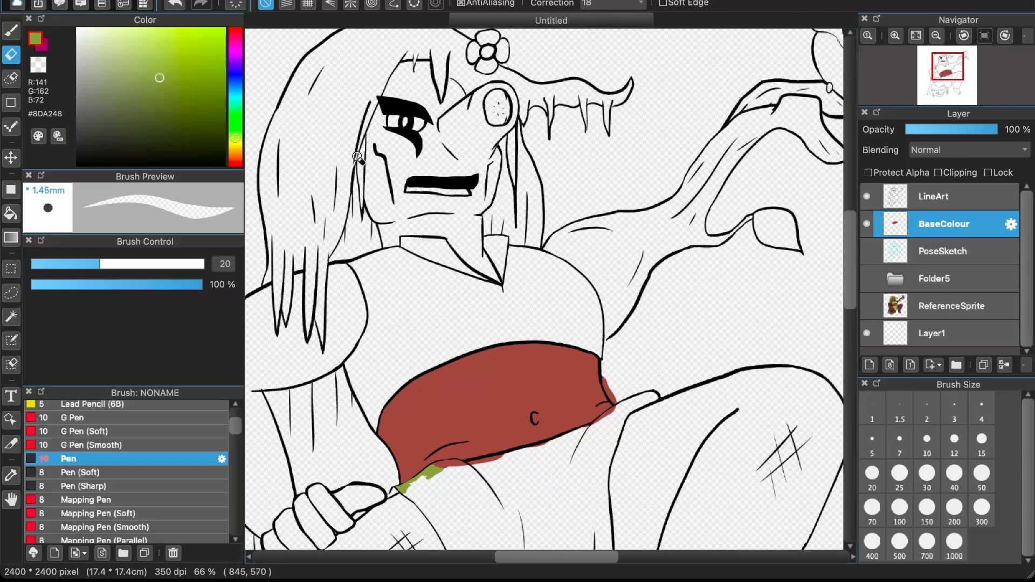
# - Paint dark red #682E31 on the bent leg below the hand on the SleevesBaseColour layer with the Pen at size 15
pyautogui.scroll(3, 613, 345)
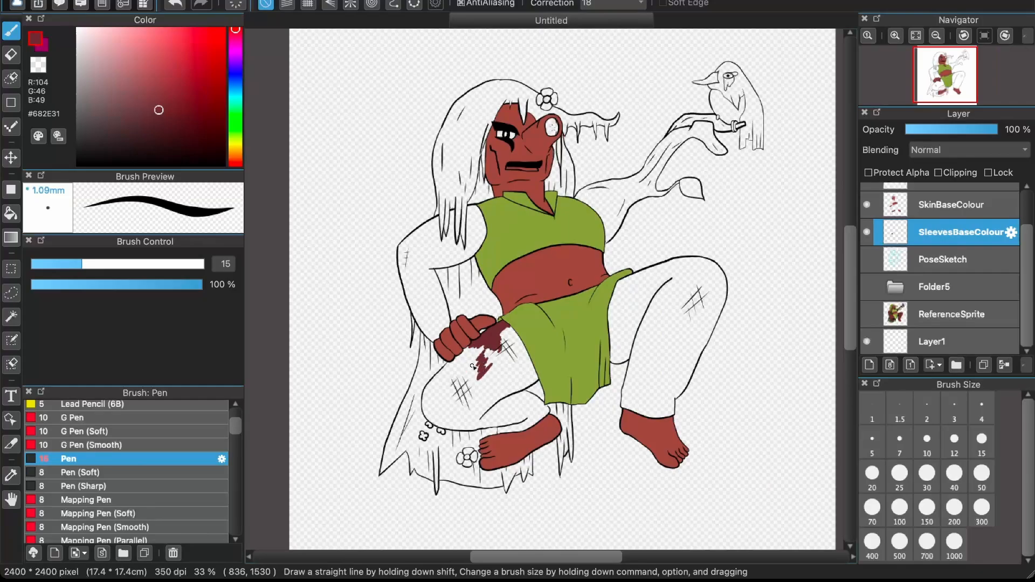
pyautogui.moveTo(480, 377); pyautogui.dragTo(477, 385)
pyautogui.moveTo(484, 349); pyautogui.dragTo(475, 368)
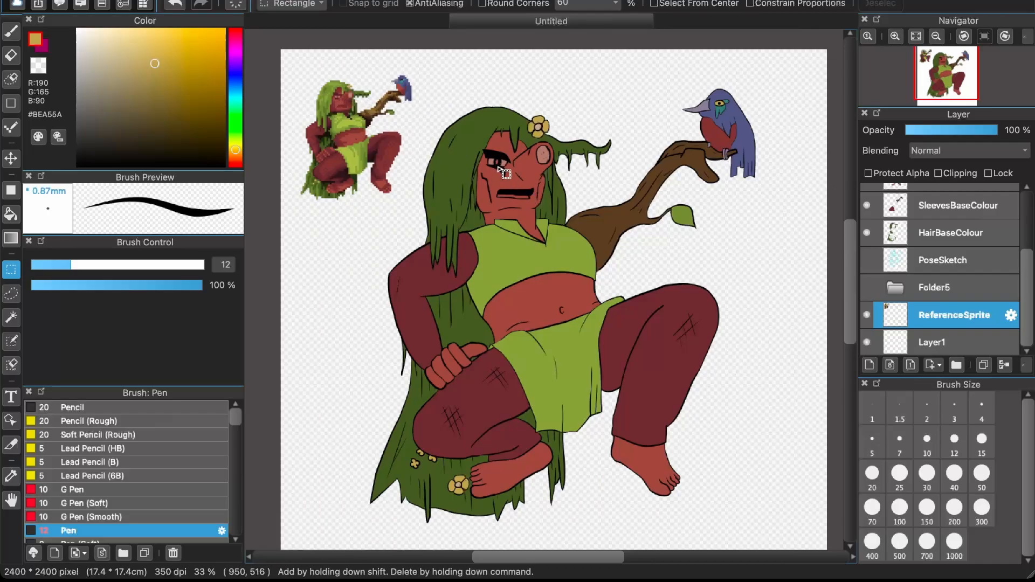
# - Compare the flat-coloured face, hair and whole figure with the reference sprite
pyautogui.scroll(3, 499, 135)
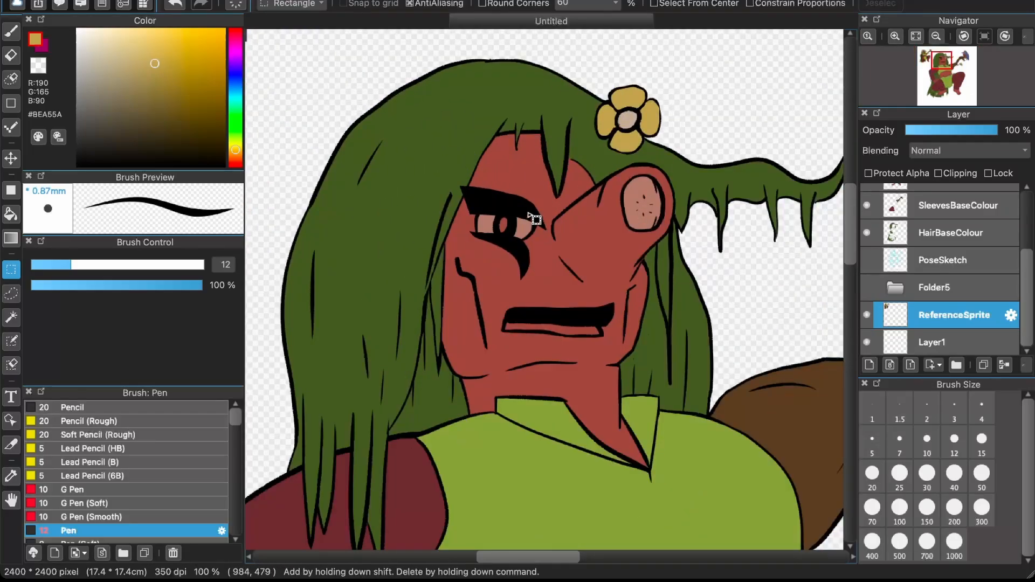
pyautogui.hscroll(-10, 533, 221)
pyautogui.scroll(4, 533, 222)
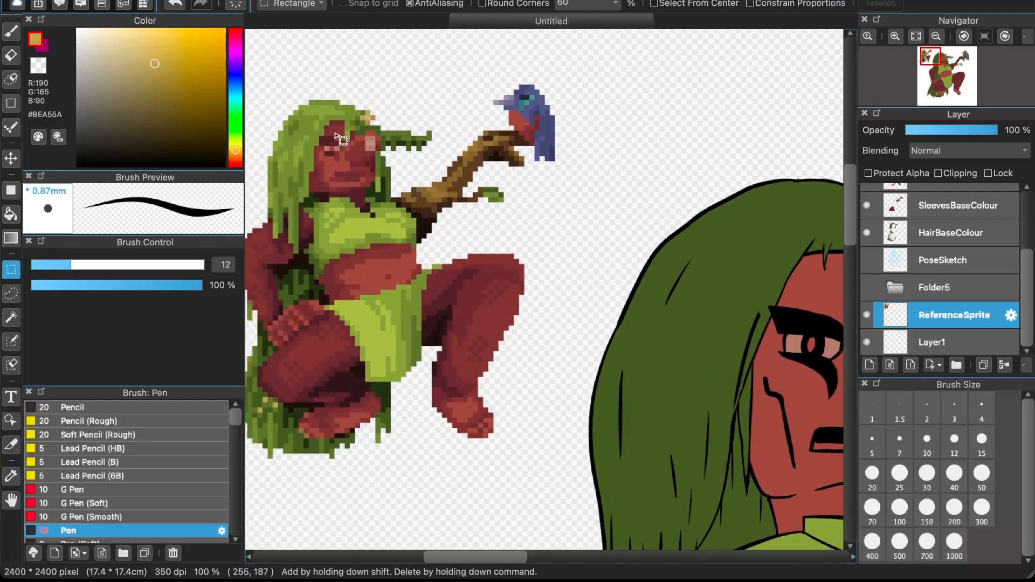
pyautogui.hscroll(10, 379, 185)
pyautogui.scroll(-3, 379, 185)
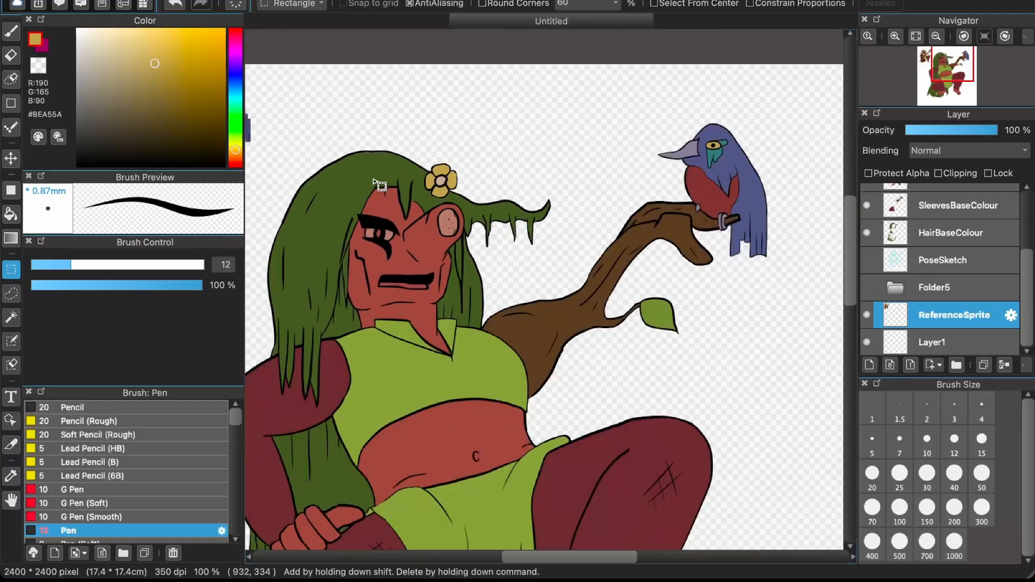
pyautogui.scroll(-1, 379, 185)
pyautogui.hscroll(-5, 379, 185)
pyautogui.scroll(-2, 379, 184)
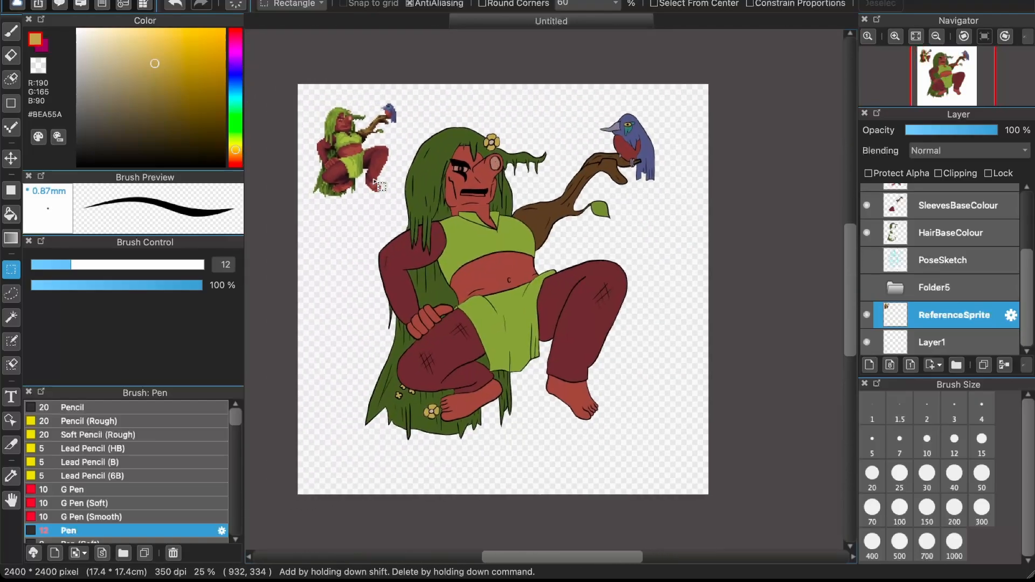
pyautogui.scroll(2, 379, 185)
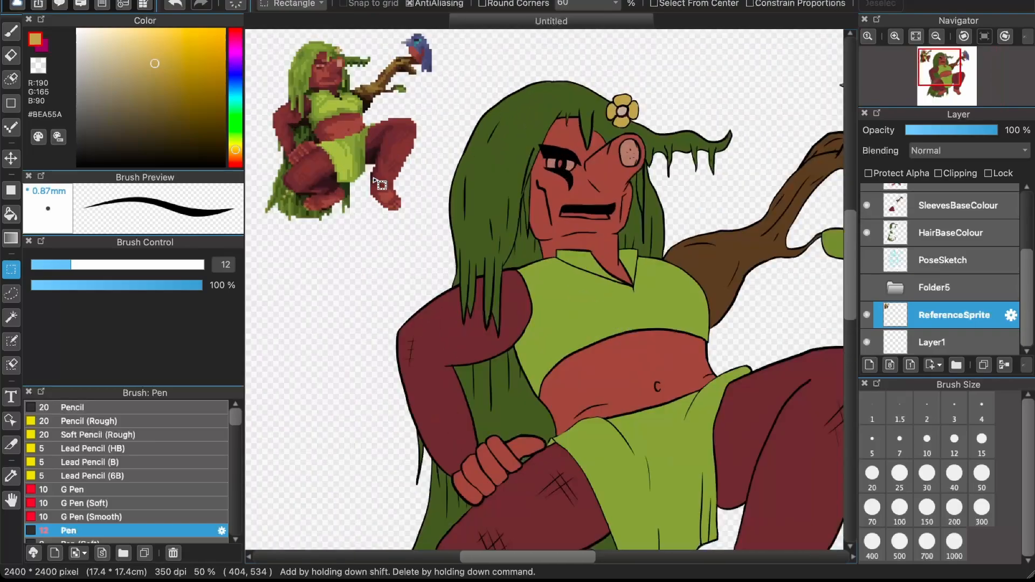
pyautogui.hscroll(2, 561, 161)
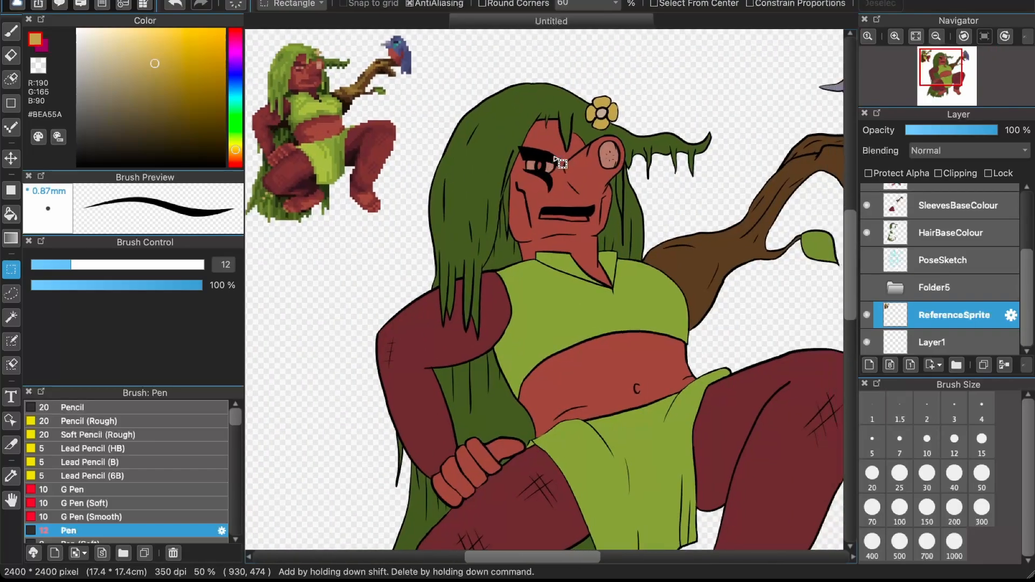
pyautogui.hscroll(1, 576, 177)
pyautogui.hscroll(1, 571, 174)
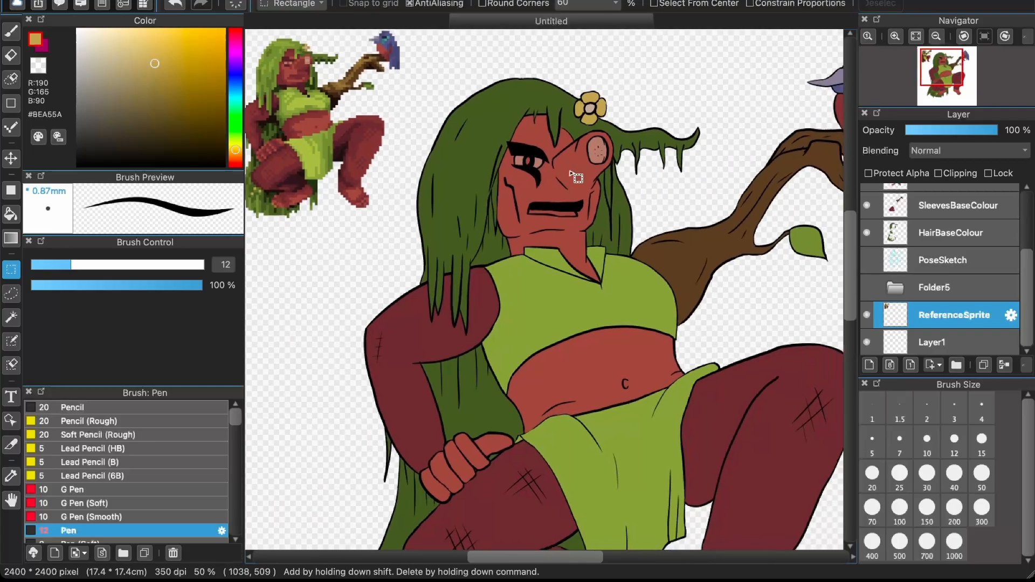
pyautogui.hscroll(-5, 286, 175)
pyautogui.scroll(4, 286, 176)
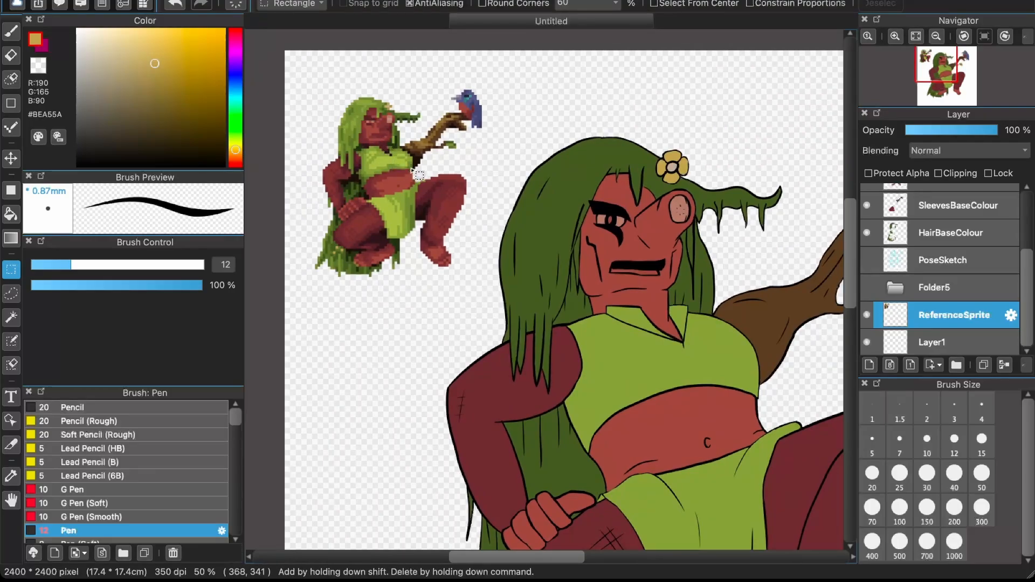
pyautogui.scroll(-1, 570, 196)
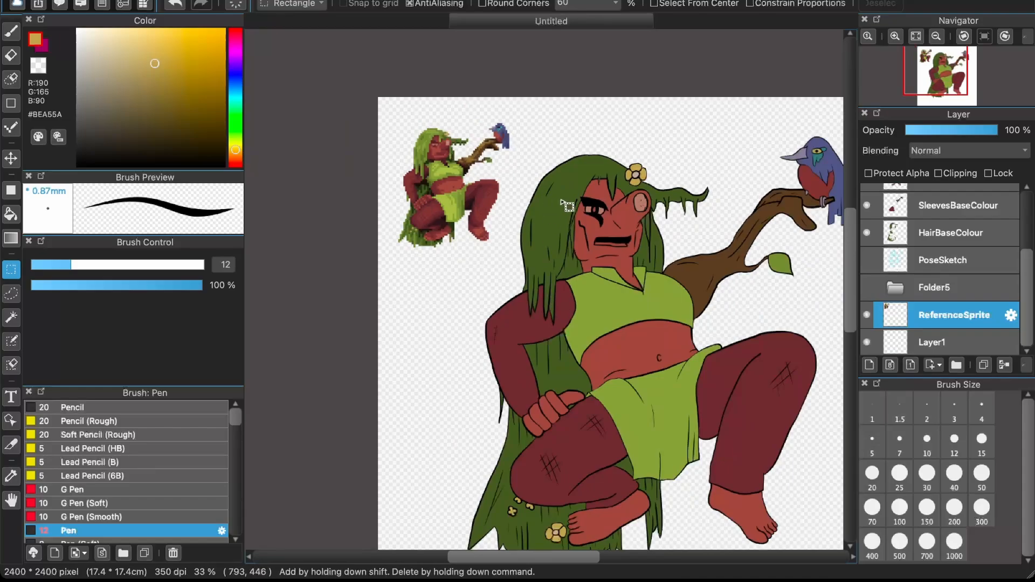
pyautogui.hscroll(1, 548, 279)
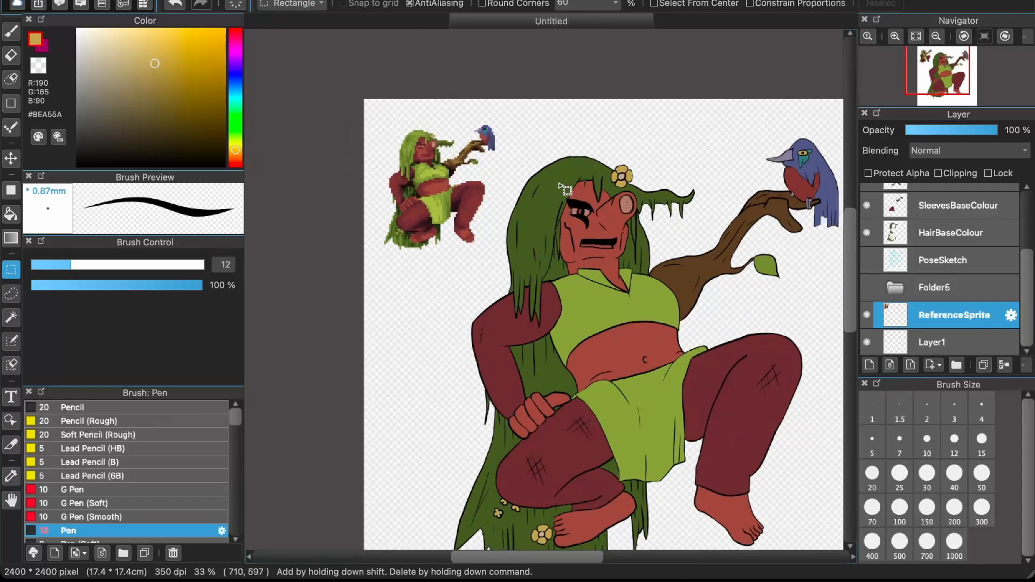
pyautogui.scroll(2, 542, 179)
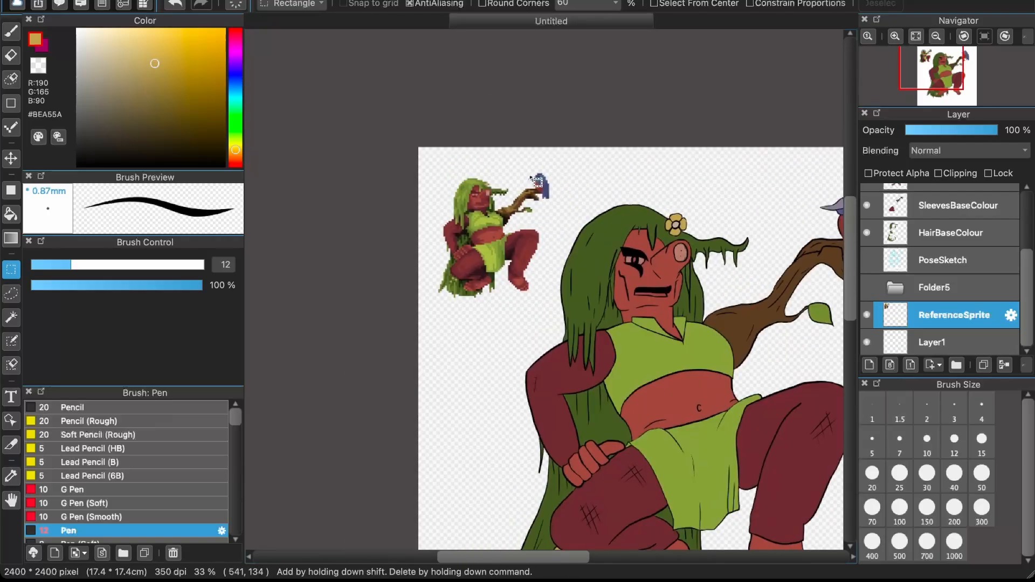
# - Compare the reference sprite's bird and its eye colours with the coloured bird on the branch
pyautogui.scroll(8, 534, 179)
pyautogui.scroll(-2, 708, 208)
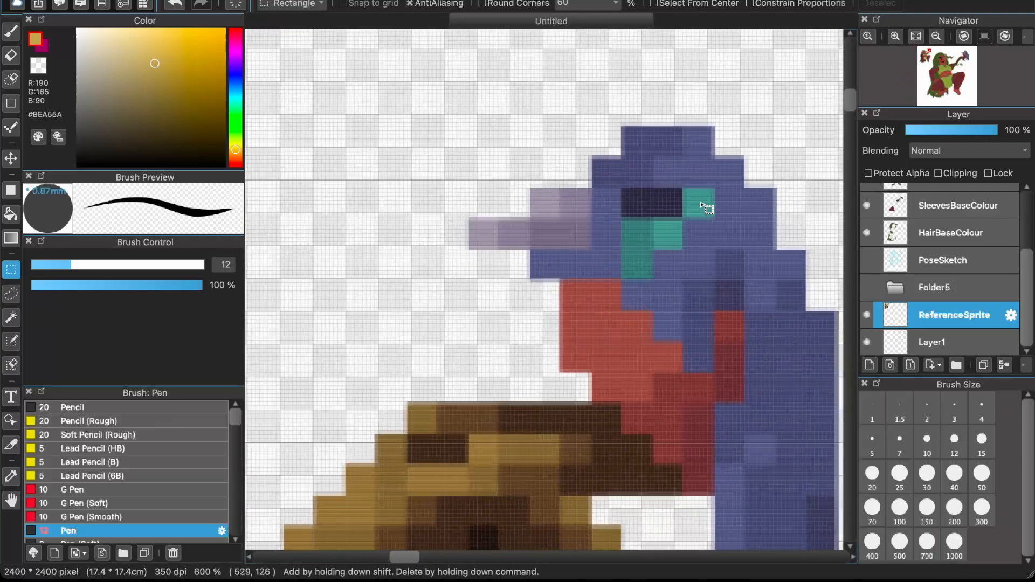
pyautogui.scroll(-3, 695, 209)
pyautogui.scroll(-2, 657, 208)
pyautogui.hscroll(10, 657, 207)
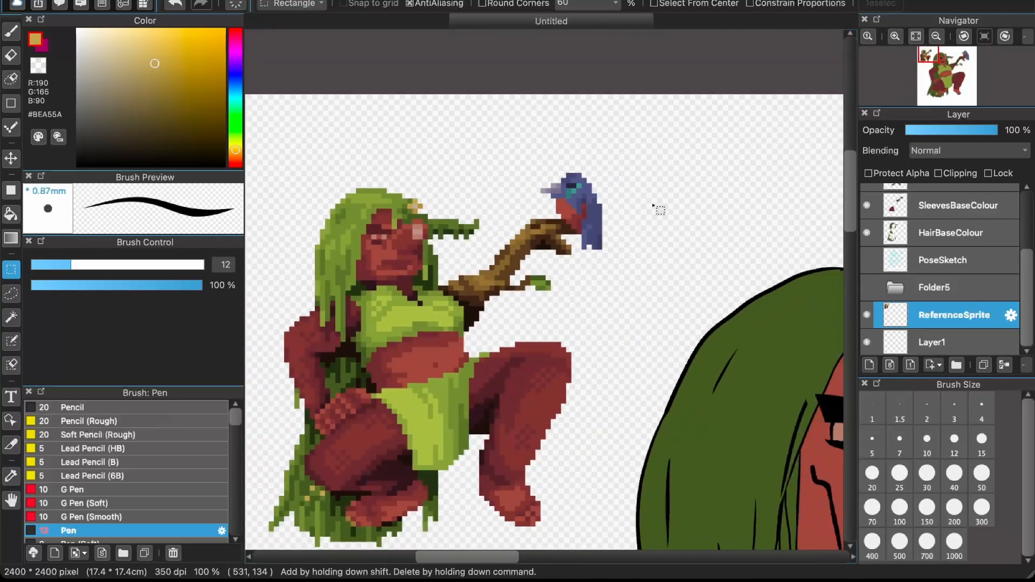
pyautogui.scroll(-1, 659, 208)
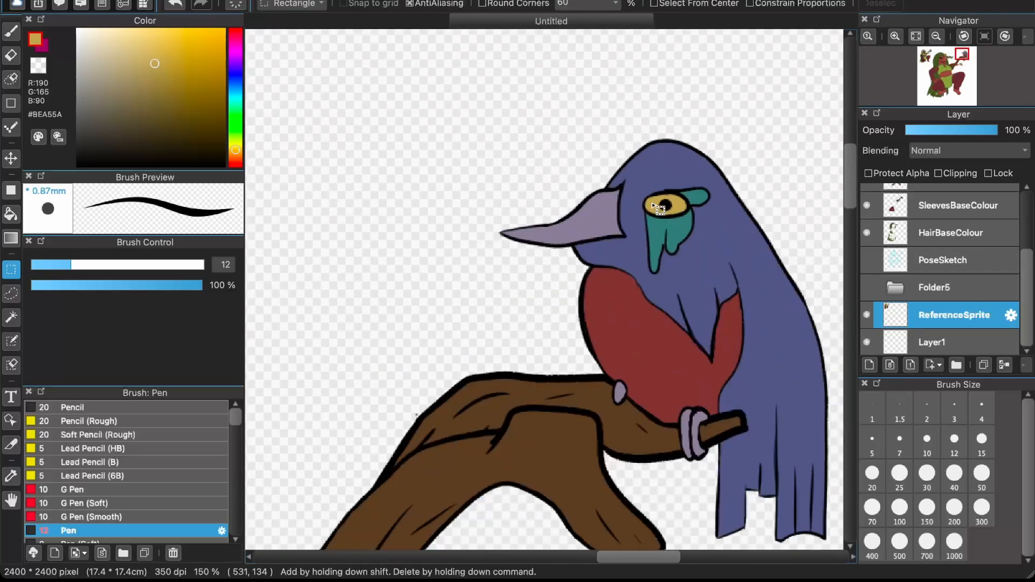
pyautogui.scroll(-5, 653, 210)
pyautogui.hscroll(-3, 652, 211)
pyautogui.scroll(-1, 653, 210)
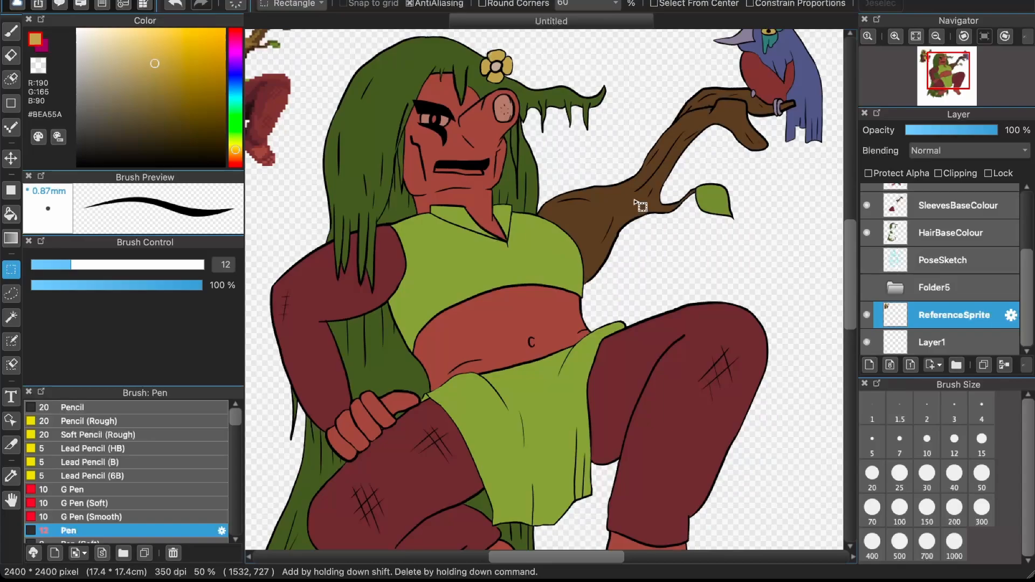
pyautogui.scroll(-1, 640, 207)
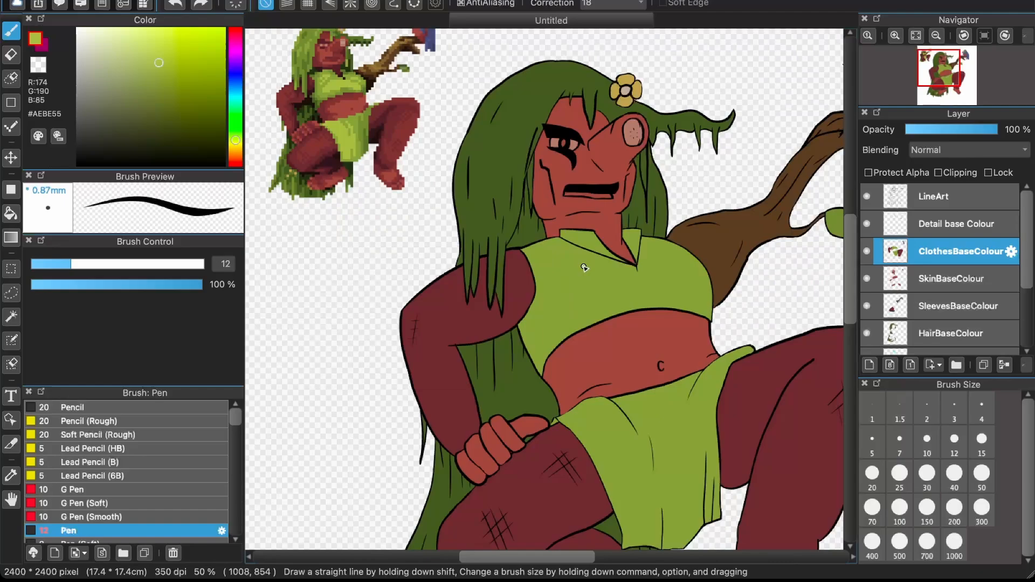
# - Try a light green #AEBE55 highlight patch on the chest of the top with the Pen at size 12 on the ClothesBaseColour layer
pyautogui.moveTo(559, 363); pyautogui.dragTo(525, 367)
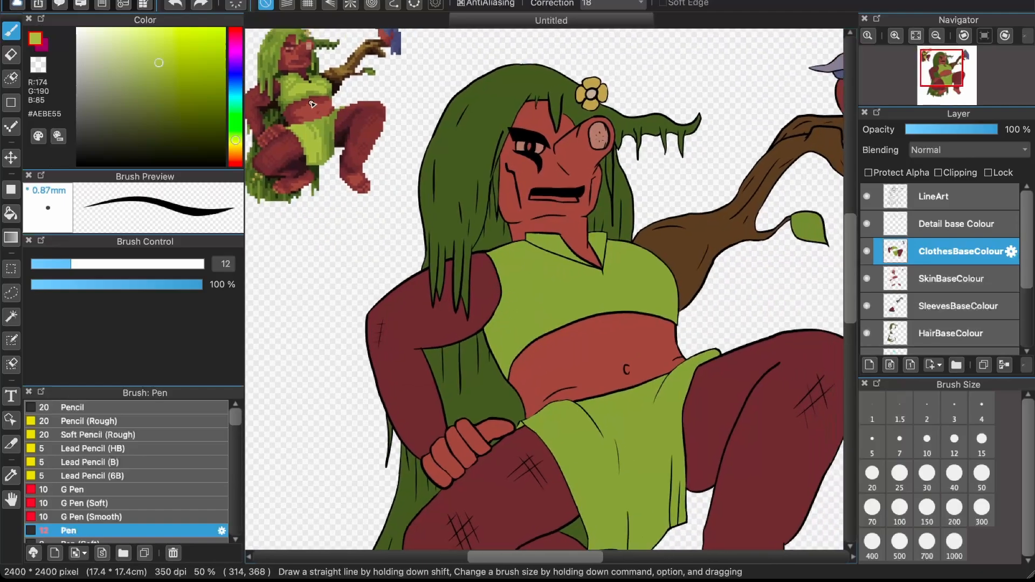
pyautogui.press('super+plus')
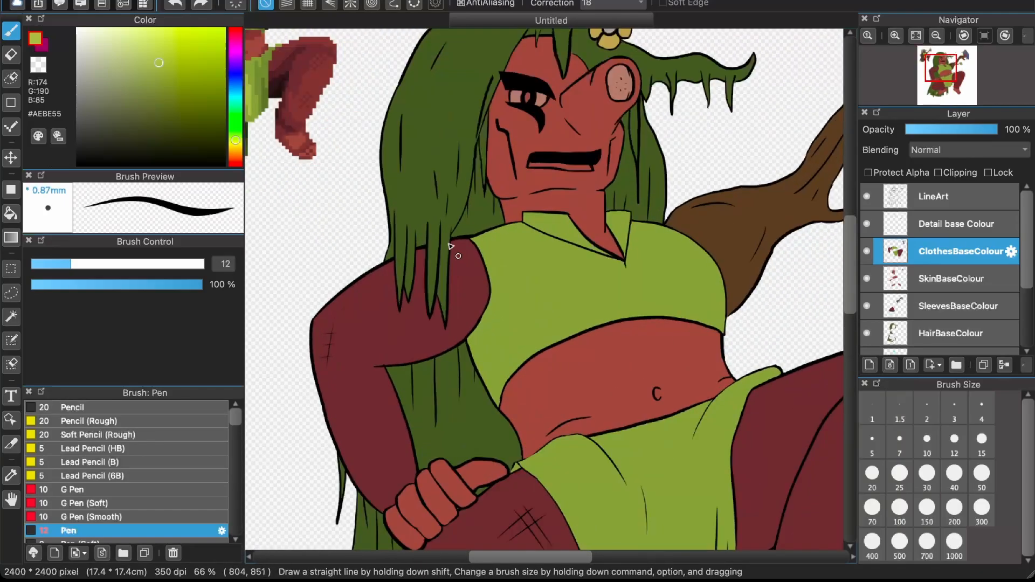
pyautogui.moveTo(528, 315)
pyautogui.mouseDown()
pyautogui.moveTo(532, 292)
pyautogui.moveTo(541, 308)
pyautogui.moveTo(530, 277)
pyautogui.moveTo(553, 304)
pyautogui.moveTo(543, 274)
pyautogui.moveTo(562, 300)
pyautogui.moveTo(518, 269)
pyautogui.moveTo(559, 296)
pyautogui.moveTo(527, 278)
pyautogui.mouseUp()
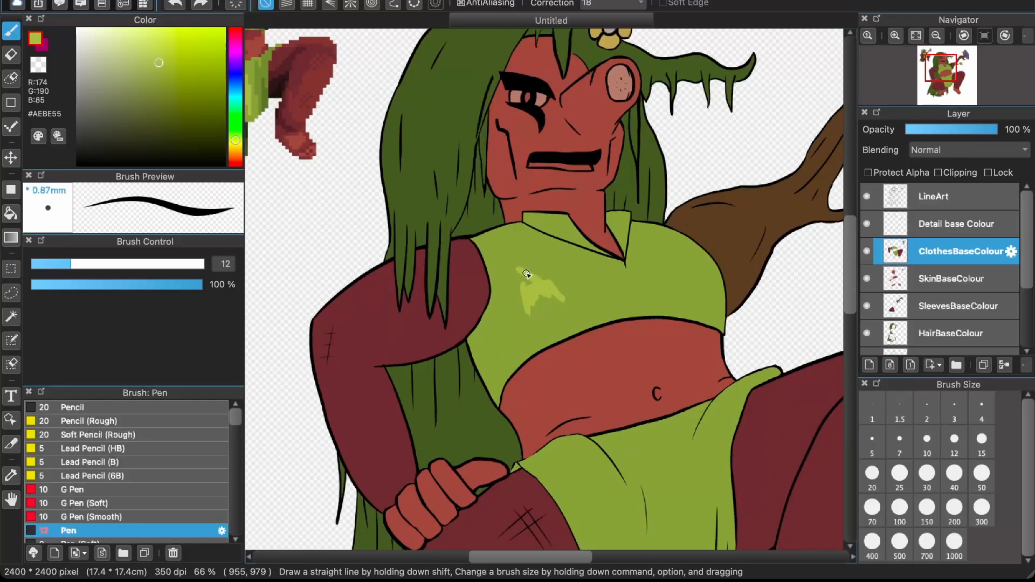
pyautogui.press('super+plus')
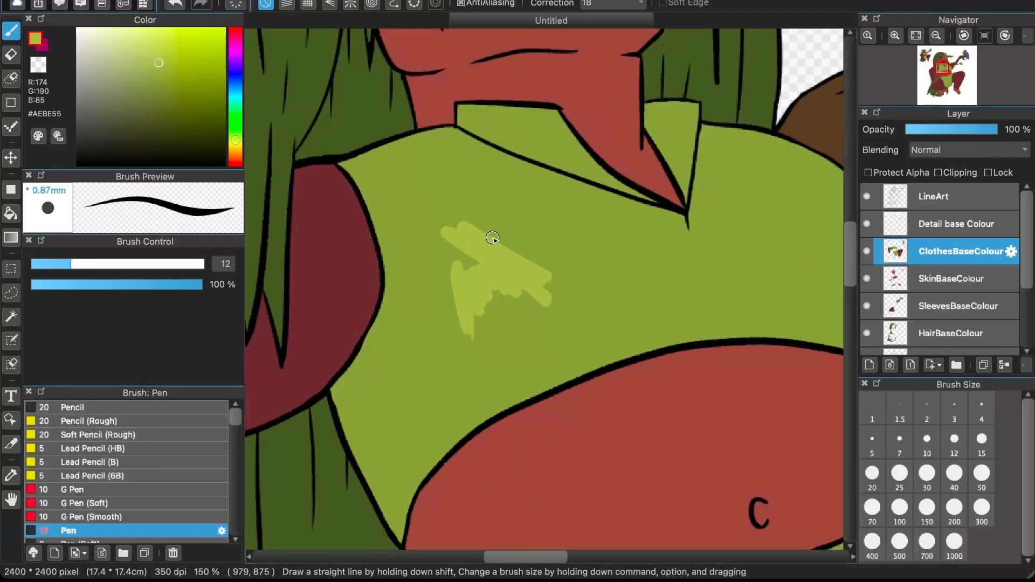
pyautogui.press('super+minus')
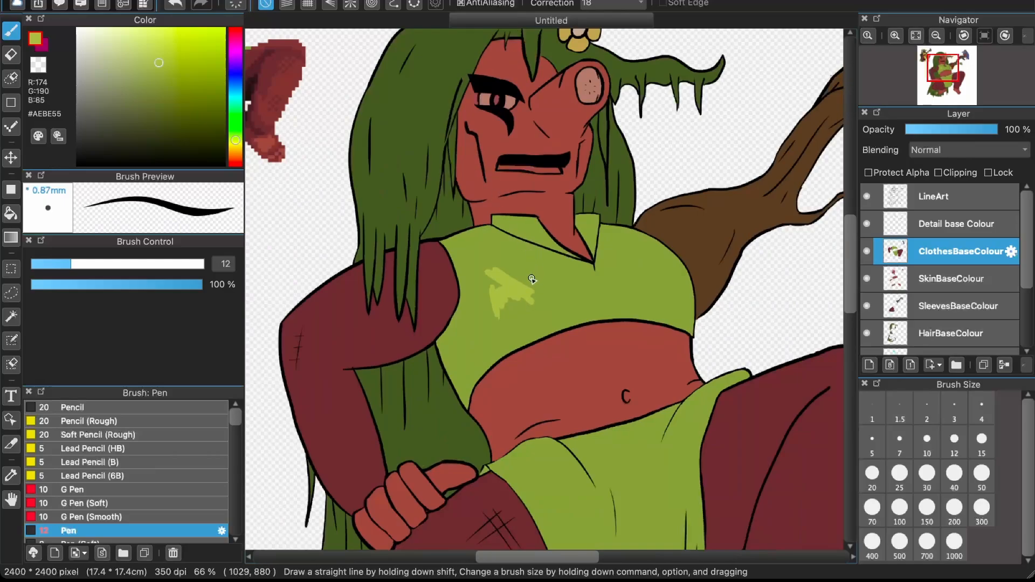
pyautogui.press('super+z')
pyautogui.moveTo(516, 309)
pyautogui.mouseDown()
pyautogui.moveTo(504, 269)
pyautogui.moveTo(529, 302)
pyautogui.mouseUp()
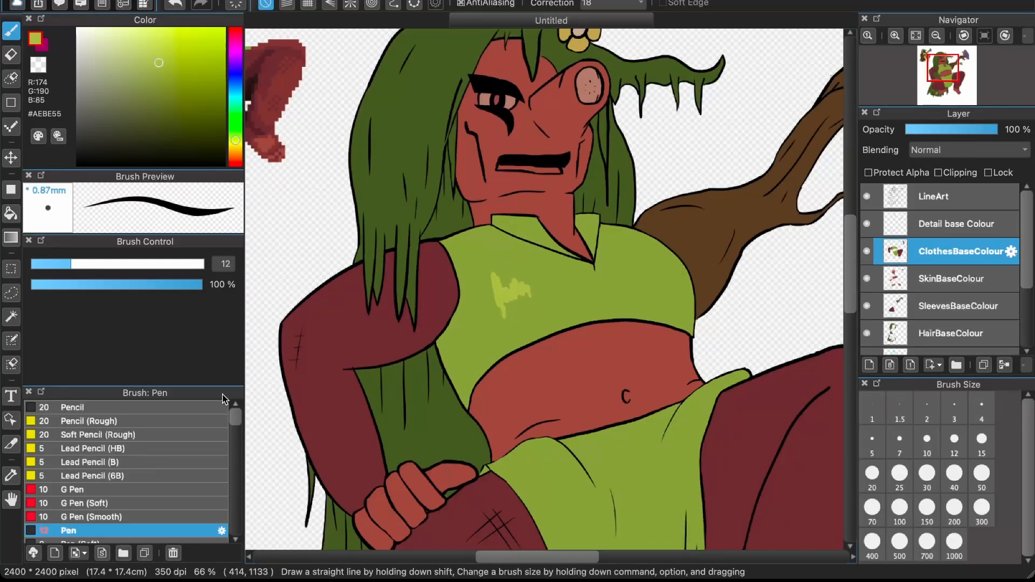
# - Try softening the light green highlight patch on the top with the Blur brush at size 100
pyautogui.scroll(-10, 82, 493)
pyautogui.scroll(-3, 82, 494)
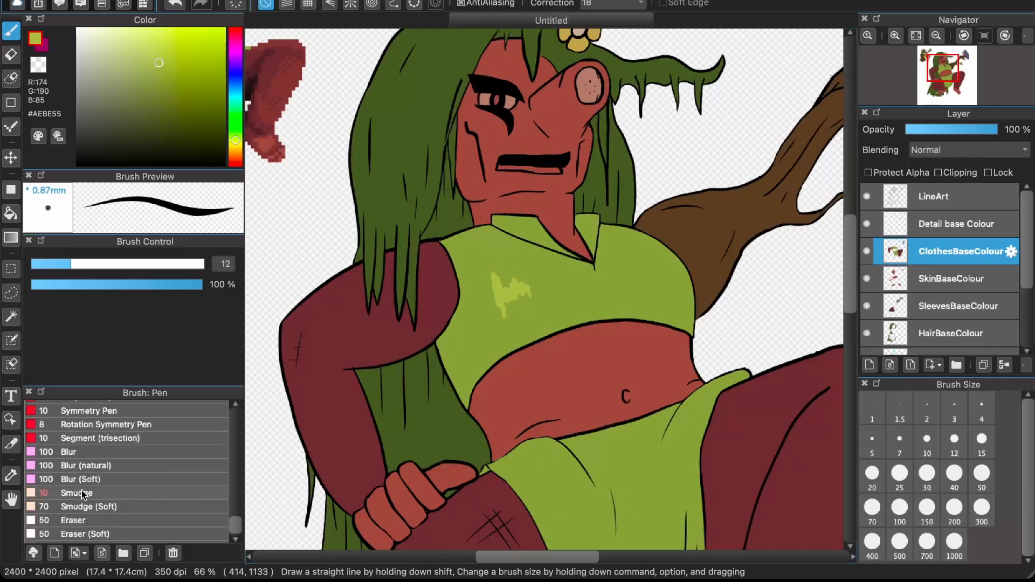
pyautogui.click(84, 452)
pyautogui.moveTo(520, 286); pyautogui.dragTo(503, 293)
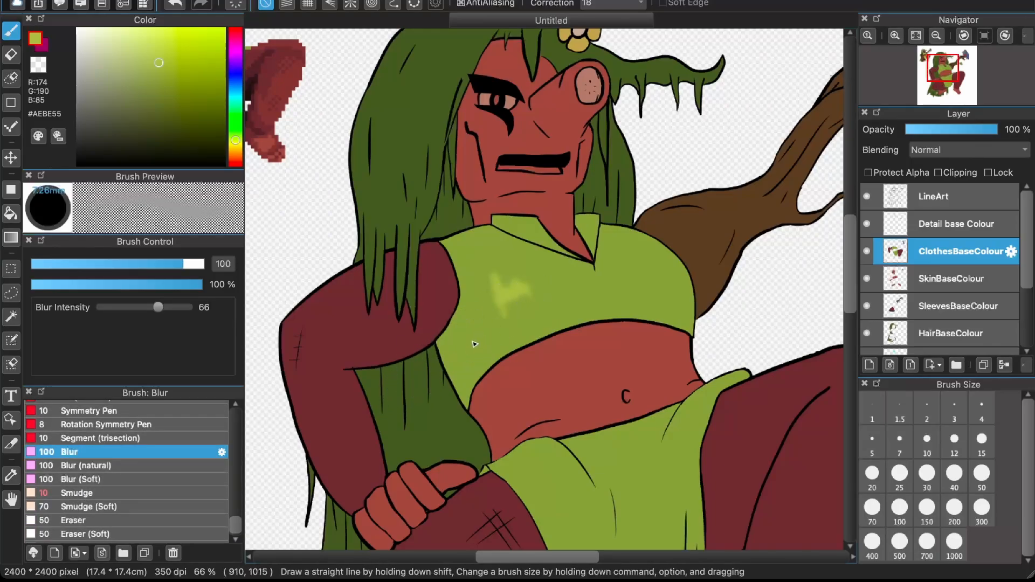
# - Try a black Pen shadow on the green top below the armpit on Layer11, with the layer opacity lowered to 22 %
pyautogui.scroll(2, 479, 338)
pyautogui.scroll(-3, 523, 299)
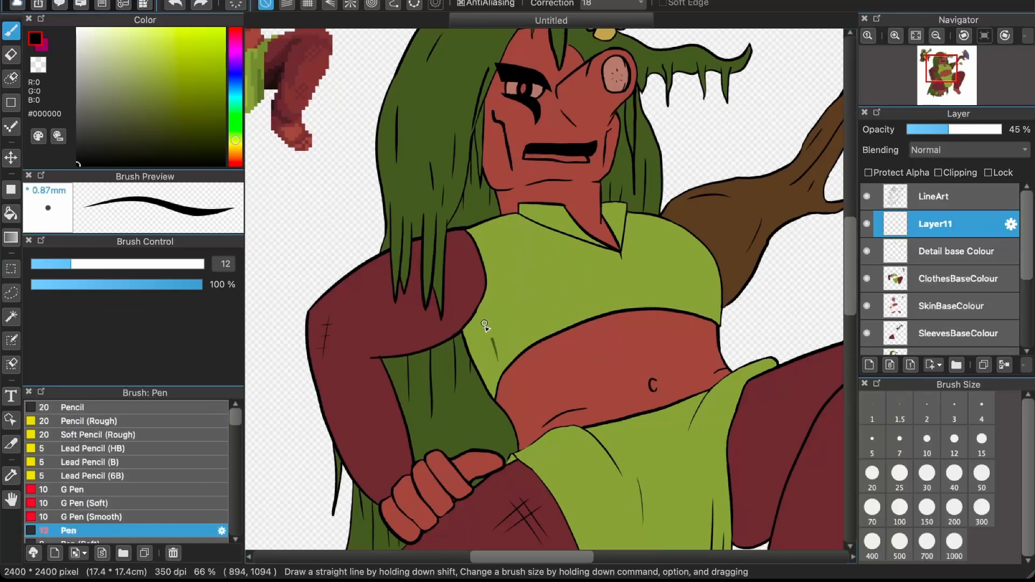
pyautogui.moveTo(485, 324)
pyautogui.mouseDown()
pyautogui.moveTo(487, 390)
pyautogui.moveTo(466, 313)
pyautogui.moveTo(483, 322)
pyautogui.moveTo(485, 363)
pyautogui.moveTo(490, 329)
pyautogui.mouseUp()
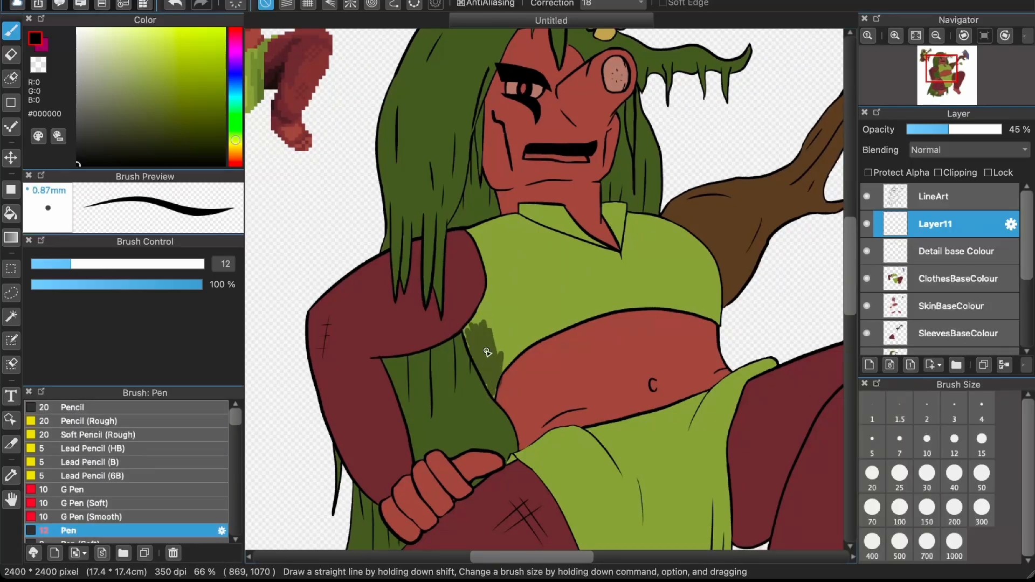
pyautogui.scroll(1, 495, 351)
pyautogui.scroll(-2, 497, 350)
pyautogui.moveTo(959, 131); pyautogui.dragTo(928, 134)
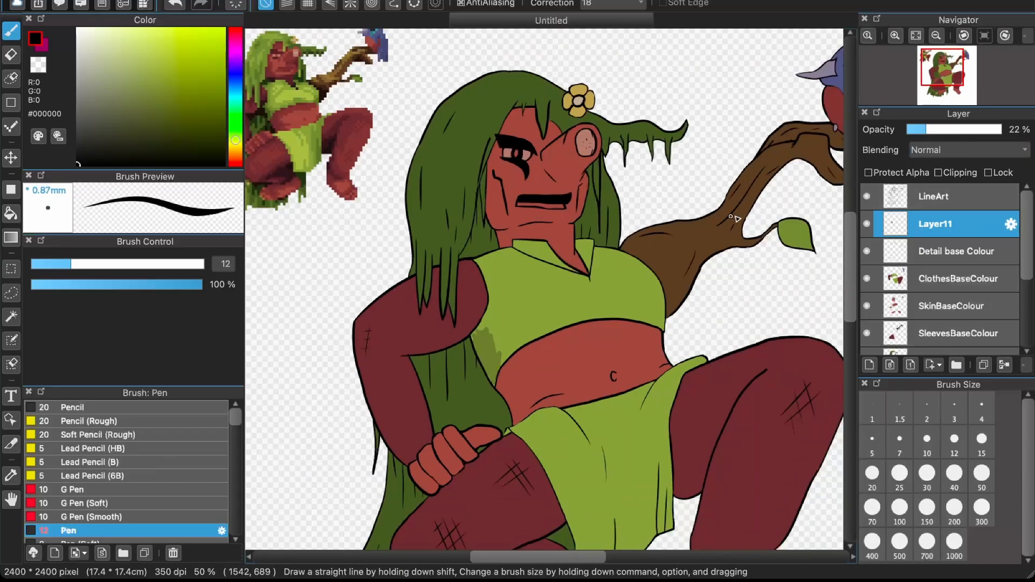
# - Sample the light green #AEBE55 from the top of the reference sprite as the painting colour
pyautogui.scroll(2, 488, 351)
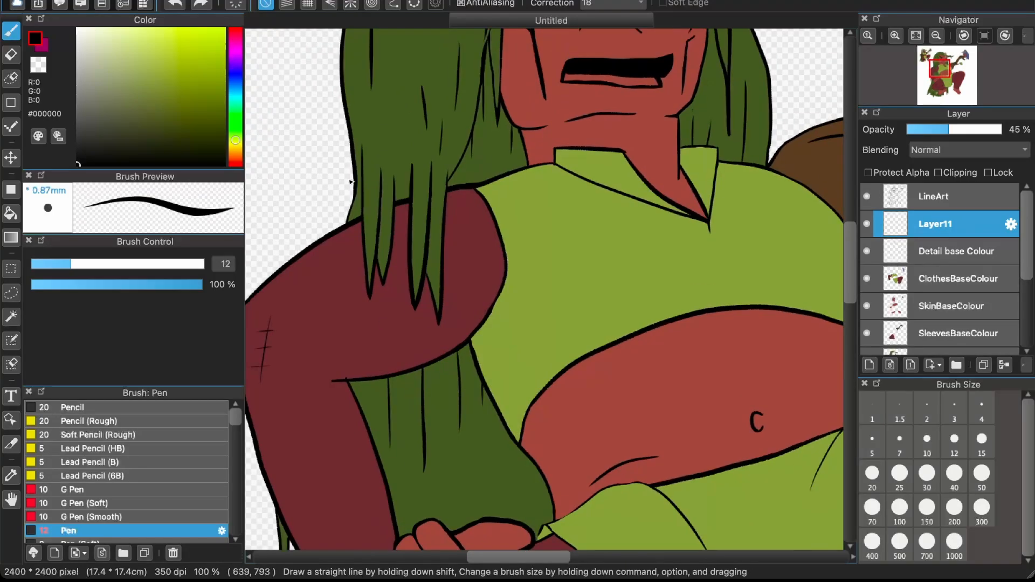
pyautogui.scroll(-3, 349, 128)
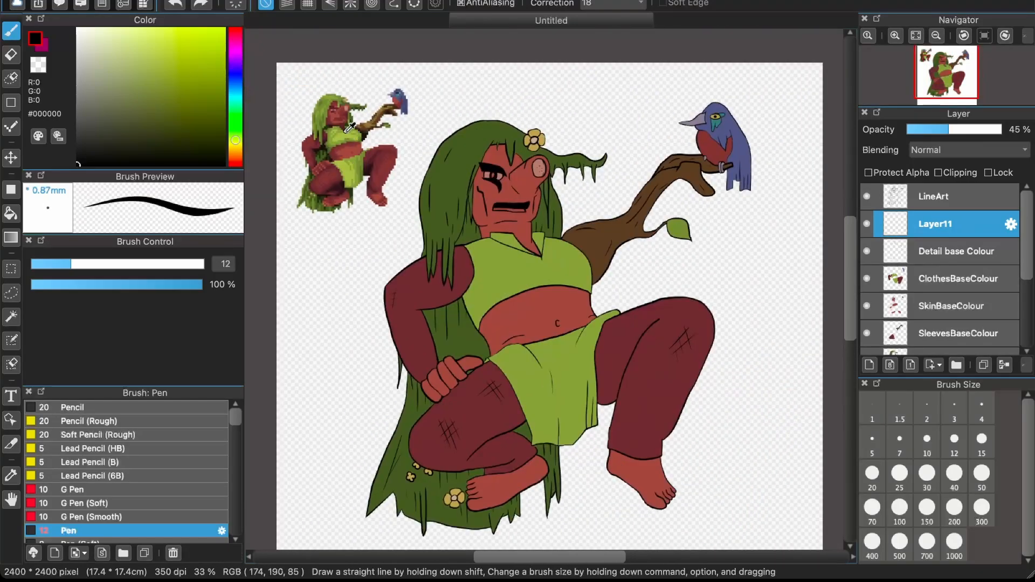
pyautogui.keyDown('alt'); pyautogui.click(341, 134); pyautogui.keyUp('alt')
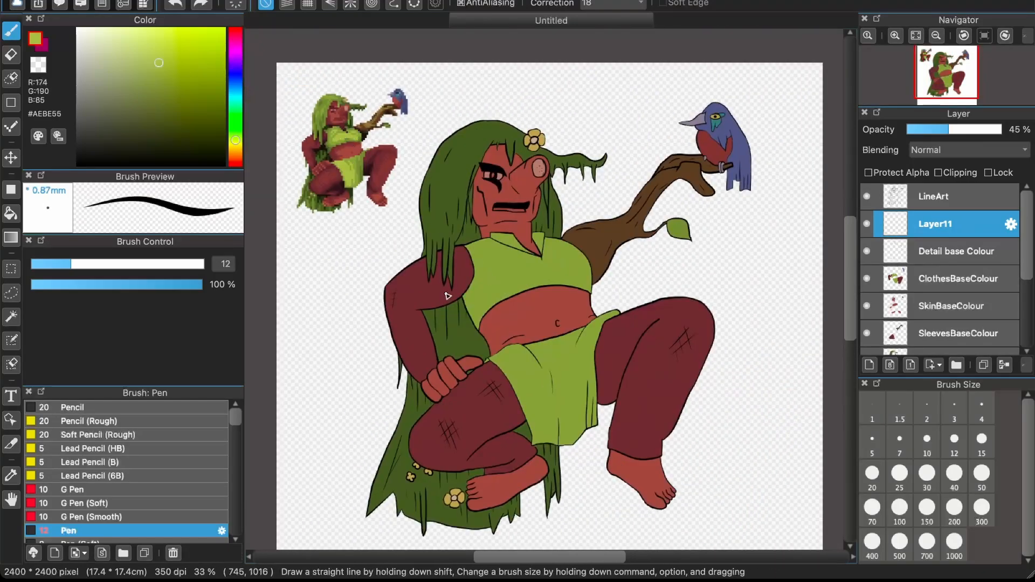
pyautogui.scroll(3, 467, 218)
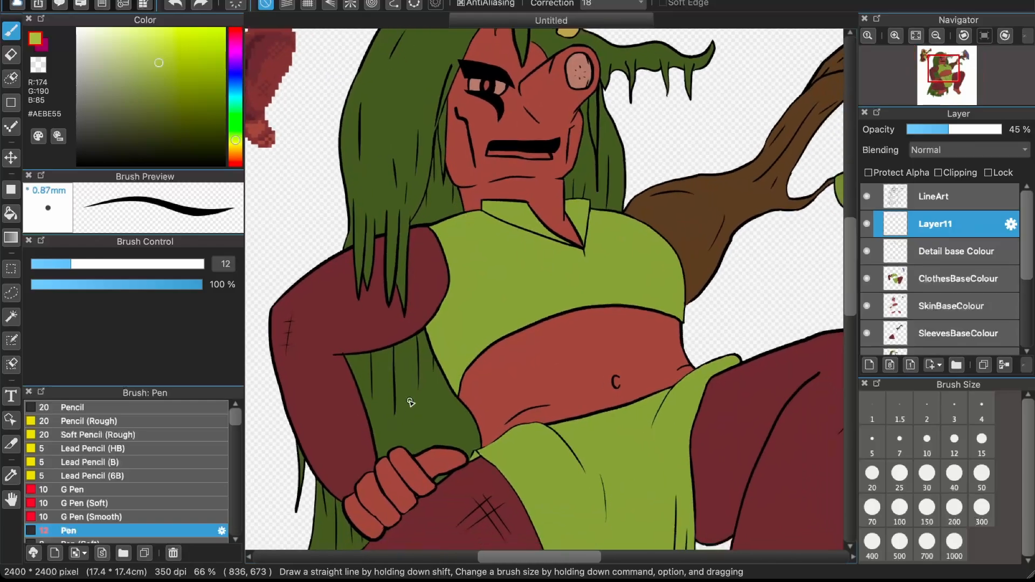
pyautogui.scroll(5, 290, 201)
pyautogui.hscroll(-4, 290, 200)
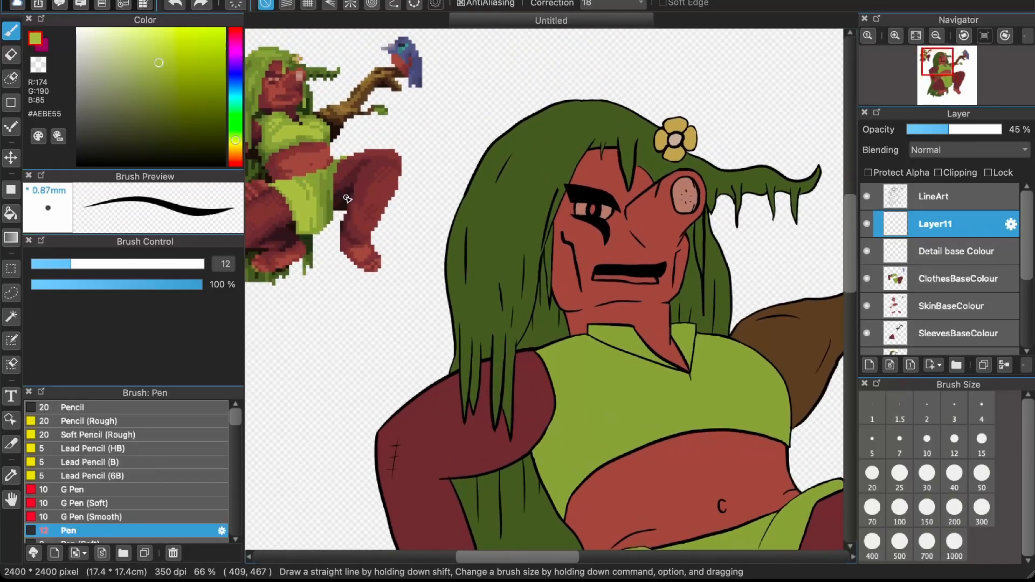
# - Try painting a translucent light green highlight along the shirt's side edge below the armpit on Layer11
pyautogui.scroll(-5, 346, 198)
pyautogui.hscroll(3, 346, 198)
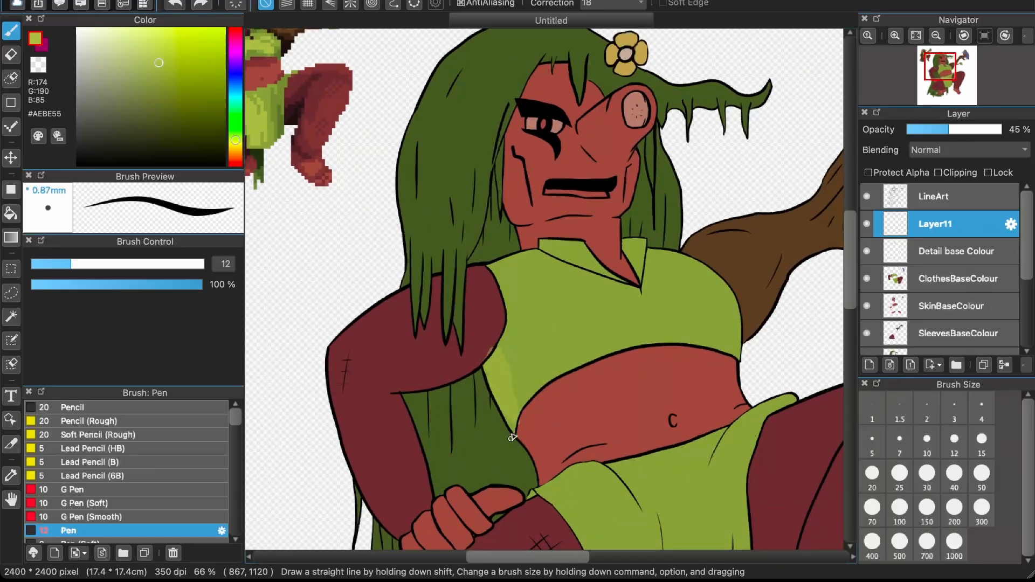
pyautogui.moveTo(499, 374); pyautogui.dragTo(501, 394)
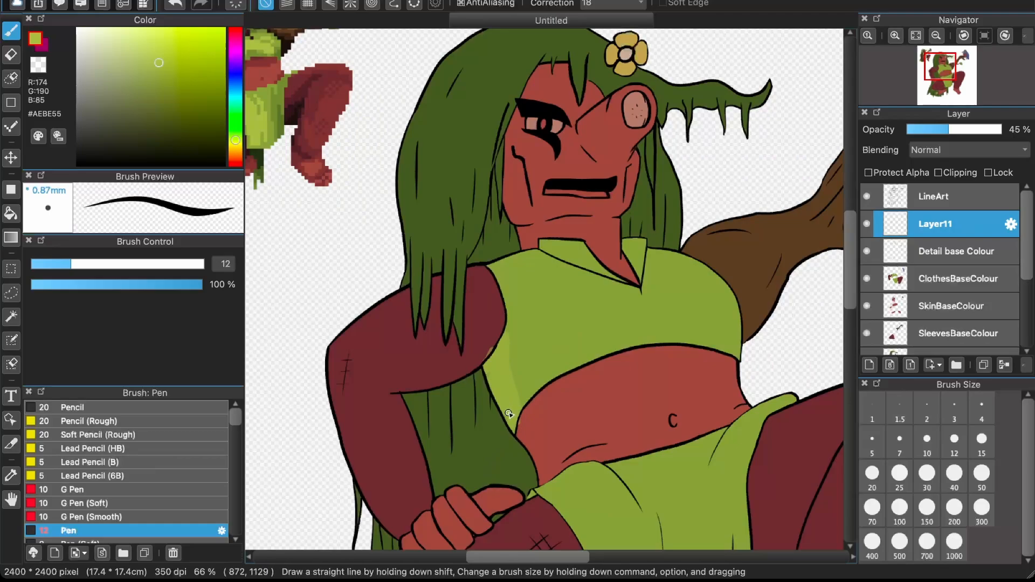
pyautogui.press('super+z')
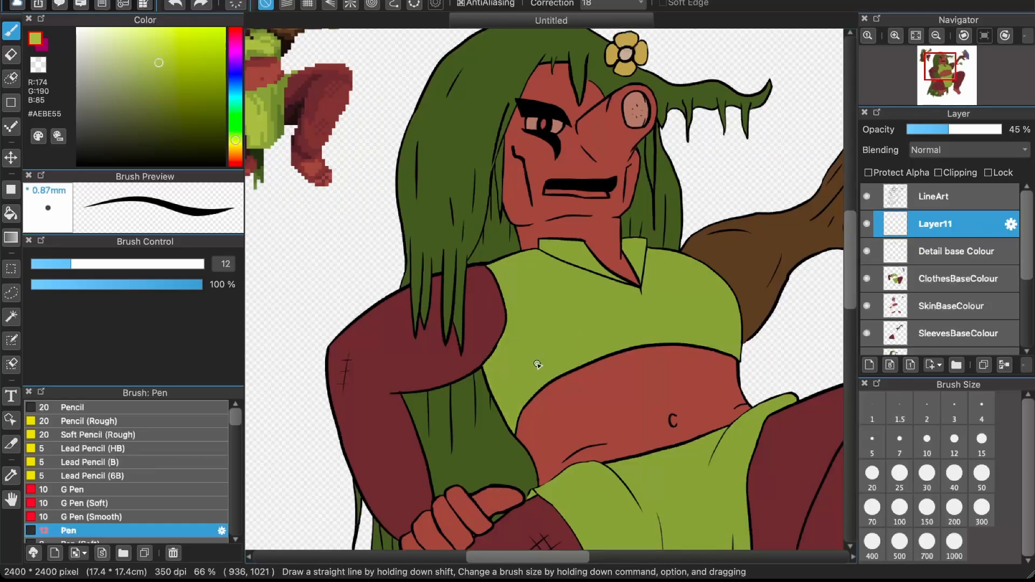
# - Sample the dark red skin shadow colour #682E31 from the face of the pixel-art reference
pyautogui.scroll(2, 537, 365)
pyautogui.hscroll(-2, 537, 365)
pyautogui.scroll(2, 538, 365)
pyautogui.hscroll(-3, 537, 365)
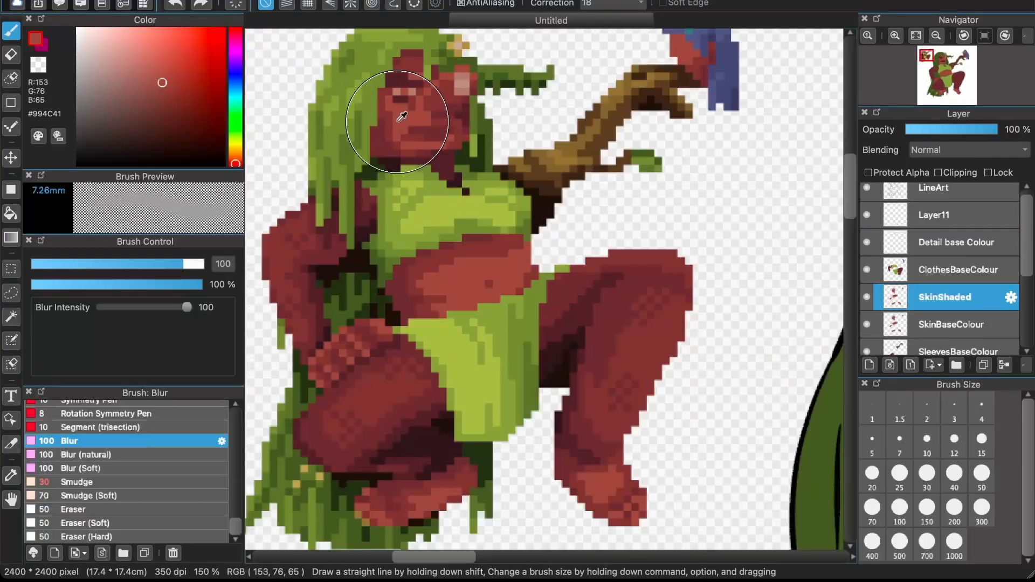
pyautogui.scroll(2, 403, 115)
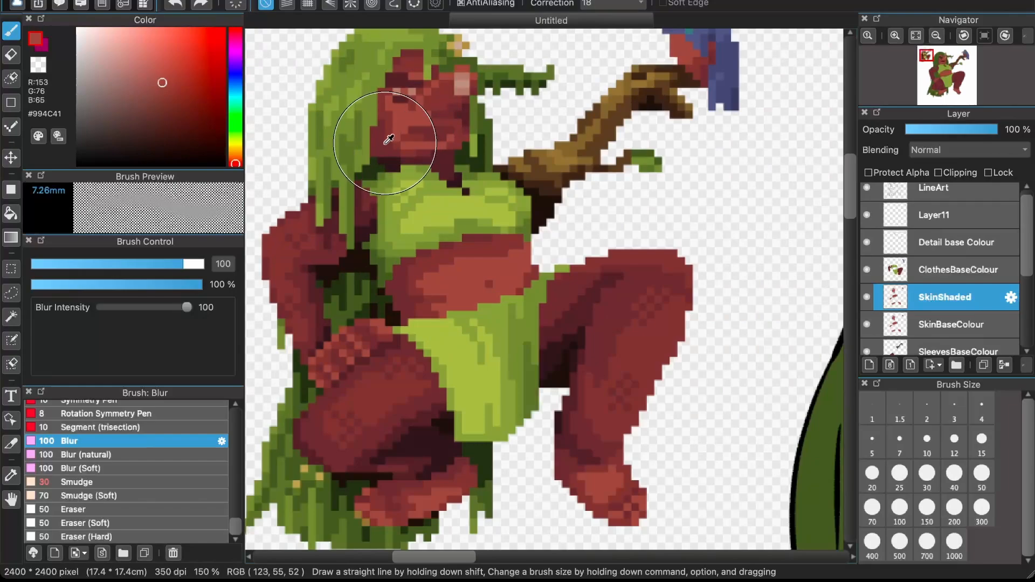
pyautogui.keyDown('alt'); pyautogui.click(385, 142); pyautogui.keyUp('alt')
pyautogui.scroll(-2, 384, 142)
pyautogui.hscroll(5, 382, 149)
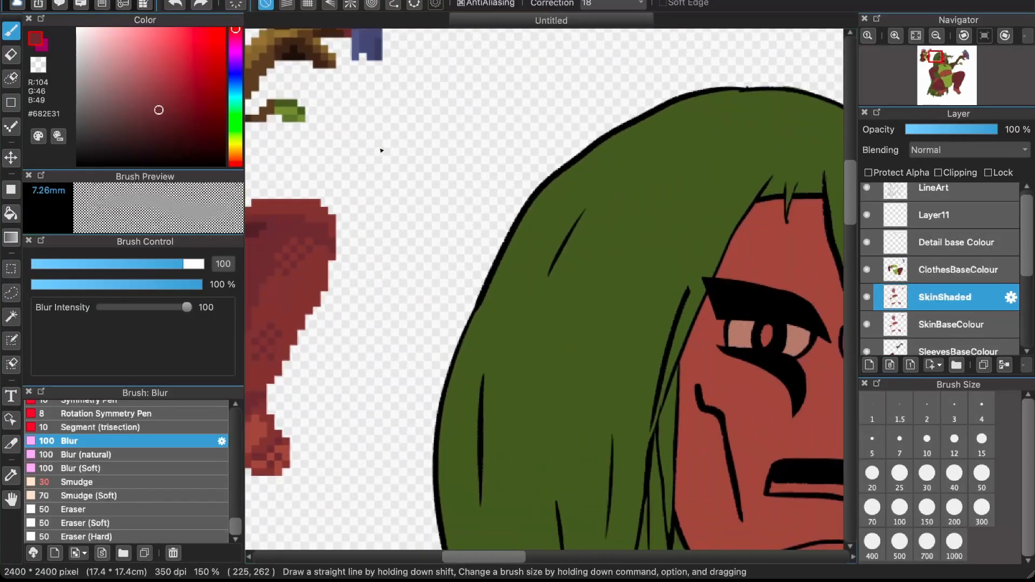
pyautogui.hscroll(-3, 381, 154)
pyautogui.scroll(1, 381, 153)
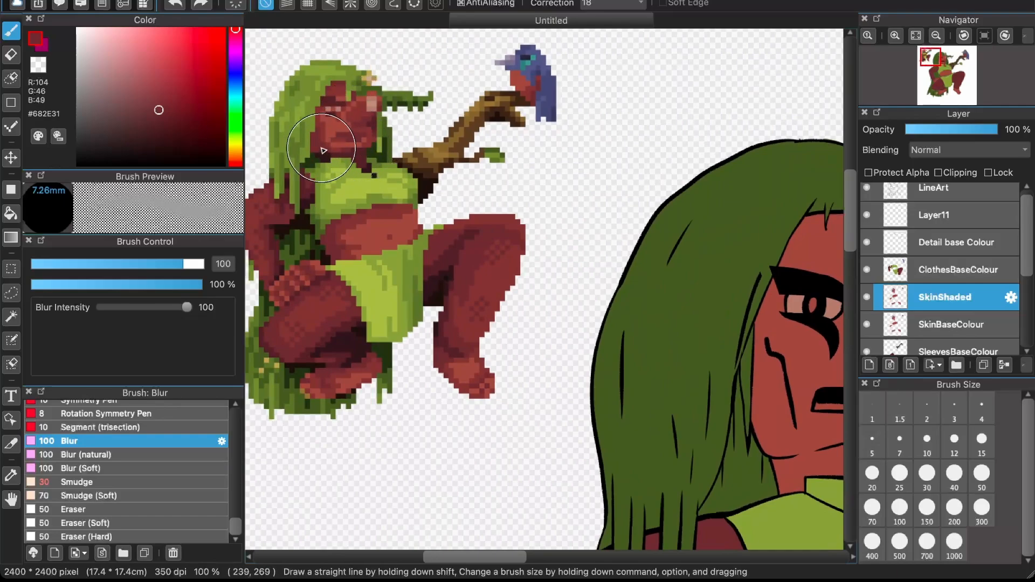
# - Paint dark red shadows on the forehead, face and neck on the SkinShaded layer with the size 12 Pen
pyautogui.hscroll(5, 370, 174)
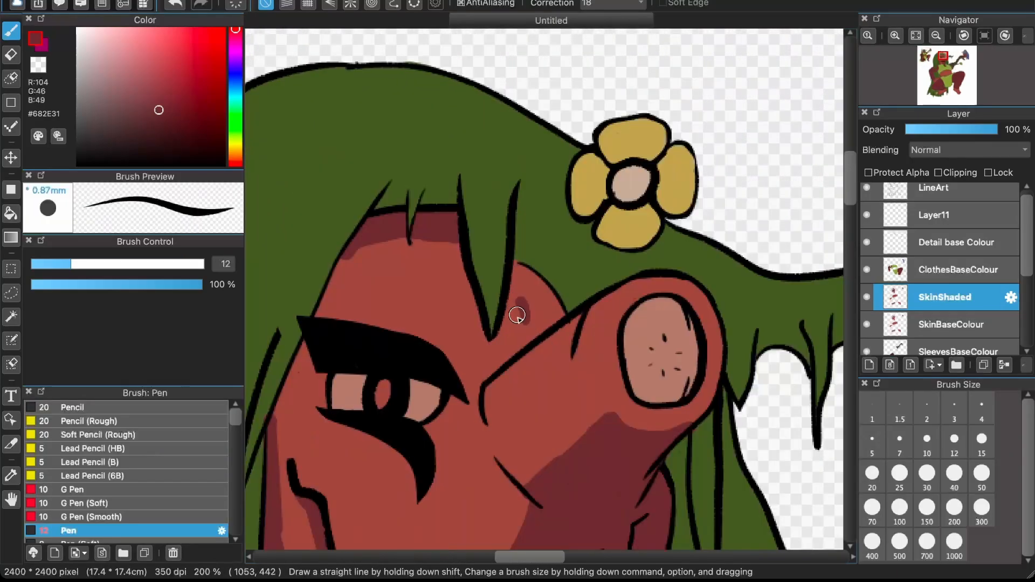
pyautogui.moveTo(518, 314)
pyautogui.mouseDown()
pyautogui.moveTo(524, 280)
pyautogui.moveTo(514, 270)
pyautogui.moveTo(477, 445)
pyautogui.mouseUp()
pyautogui.scroll(4, 515, 272)
pyautogui.scroll(-2, 507, 389)
pyautogui.scroll(-5, 512, 410)
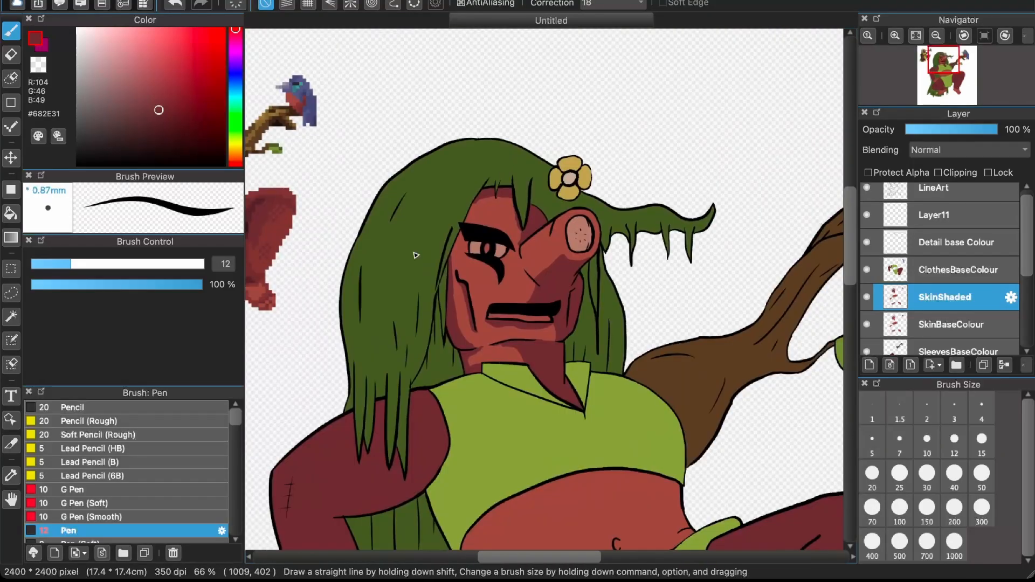
pyautogui.scroll(1, 415, 255)
pyautogui.scroll(1, 416, 255)
pyautogui.moveTo(416, 254); pyautogui.dragTo(393, 231)
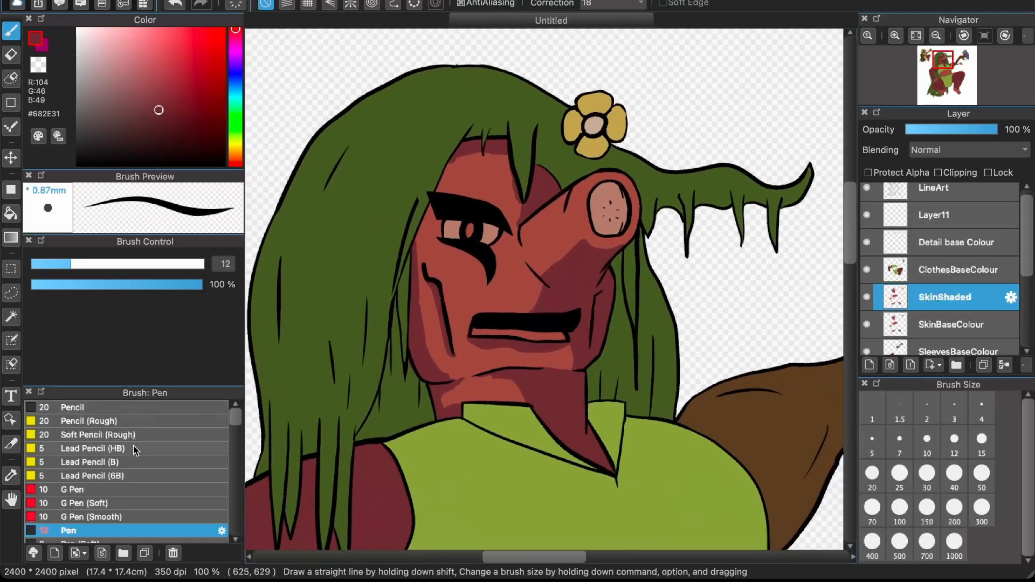
# - Try softening the face and neck shadows using the Blur brush at size 100 and intensity 100
pyautogui.scroll(-10, 135, 469)
pyautogui.click(68, 441)
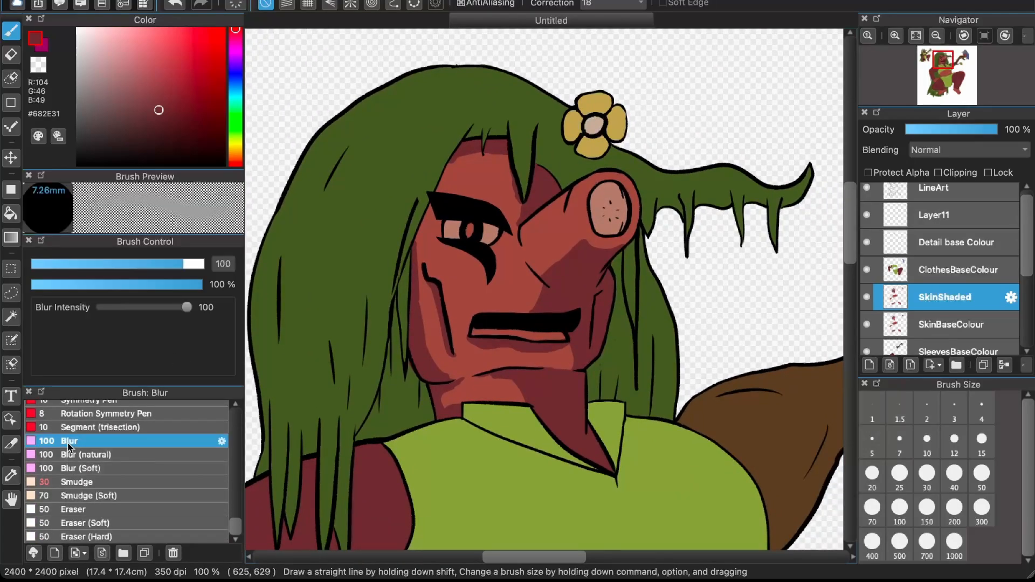
pyautogui.moveTo(509, 385)
pyautogui.mouseDown()
pyautogui.moveTo(440, 390)
pyautogui.moveTo(434, 411)
pyautogui.mouseUp()
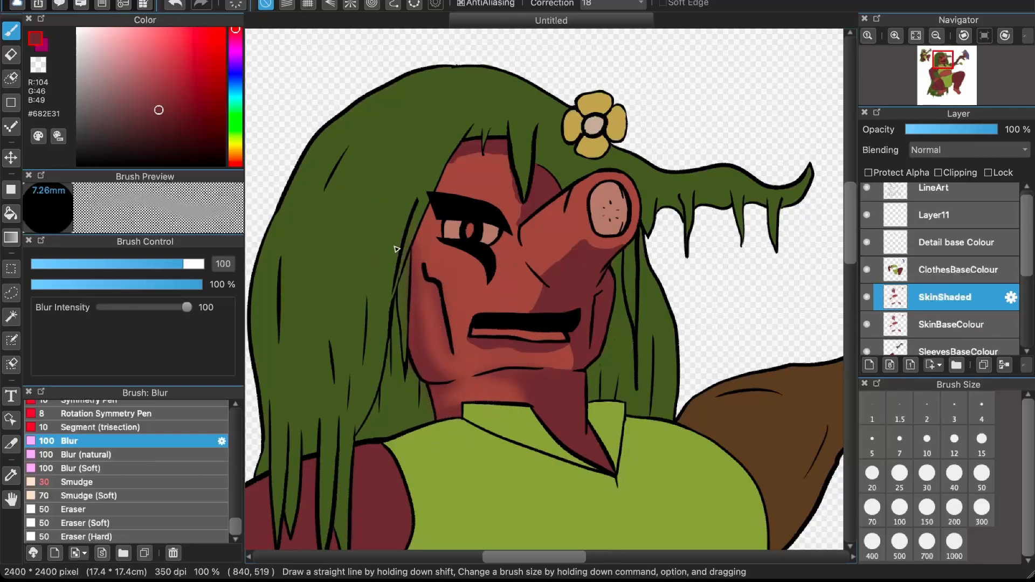
pyautogui.scroll(3, 399, 247)
pyautogui.scroll(-3, 442, 229)
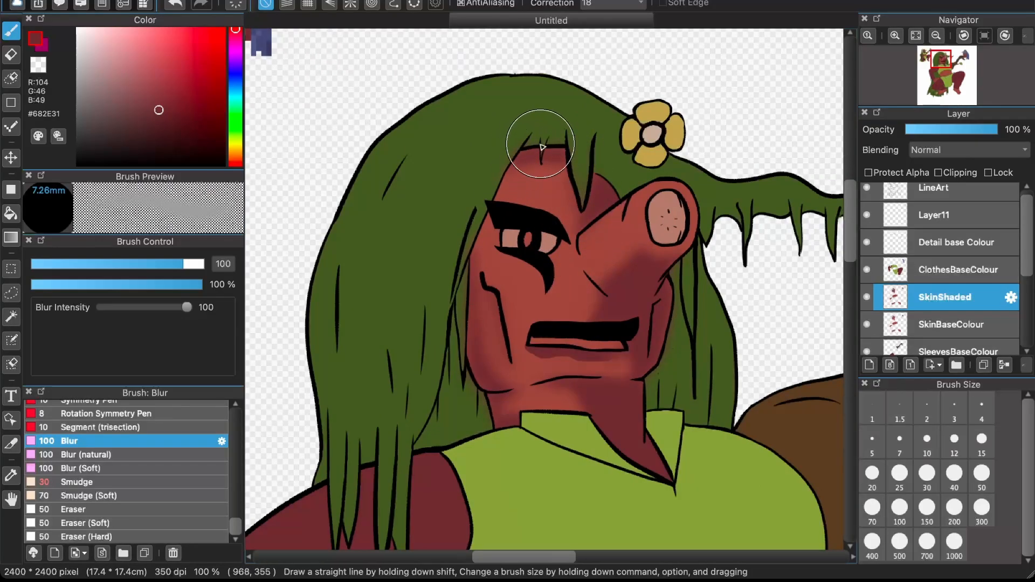
pyautogui.scroll(-1, 647, 137)
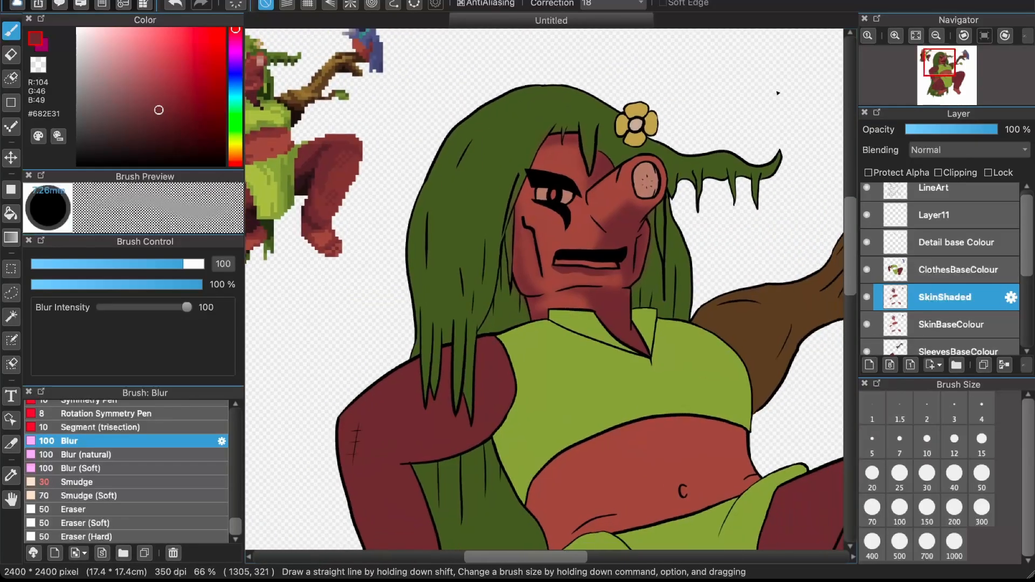
pyautogui.scroll(1, 655, 164)
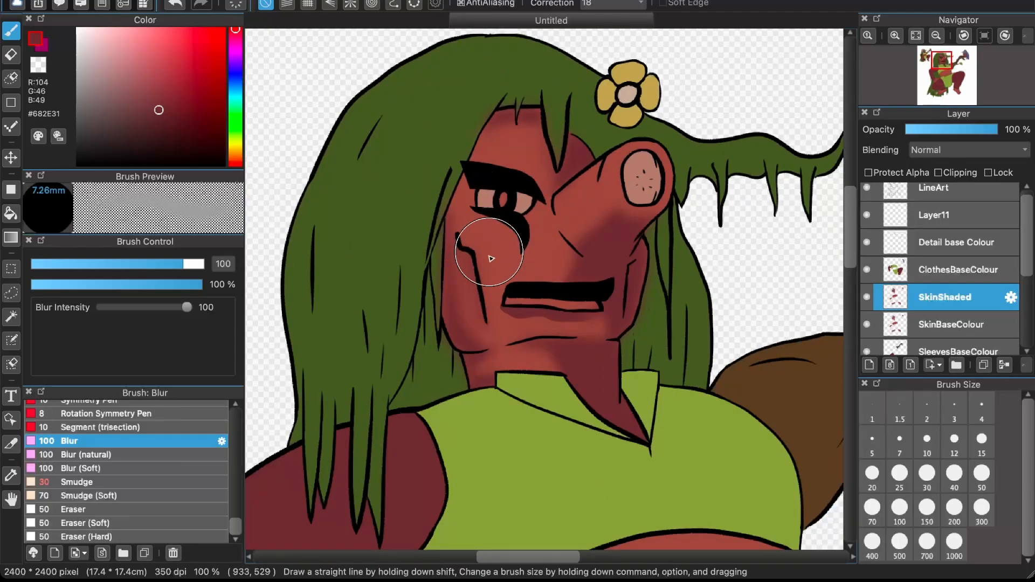
pyautogui.press('super+z')
pyautogui.press('super+z')
pyautogui.press('super+z')
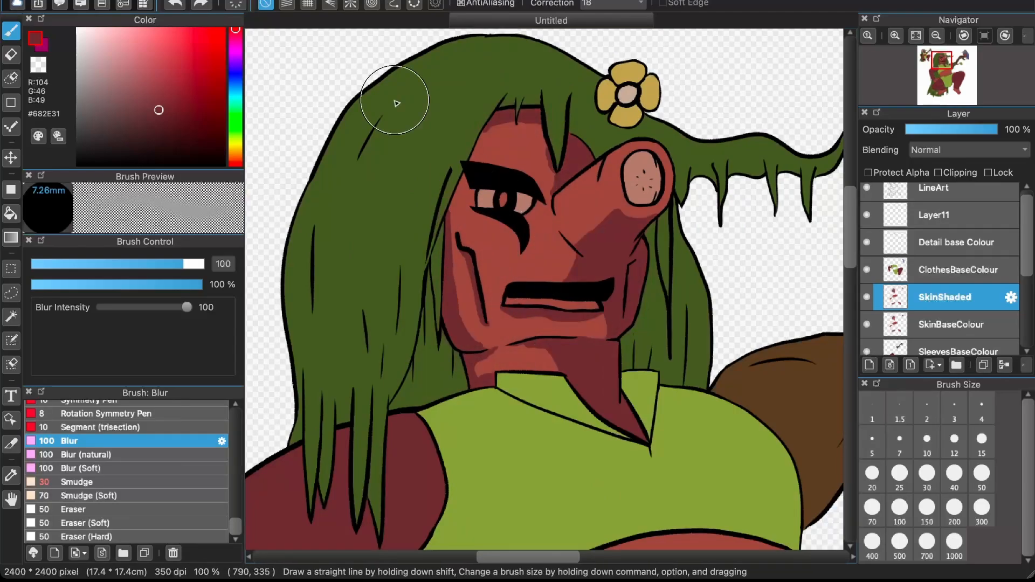
# - Set the Blur brush's intensity to 60 and its size to 44, and undo the trial blur on the cheek
pyautogui.scroll(-1, 399, 51)
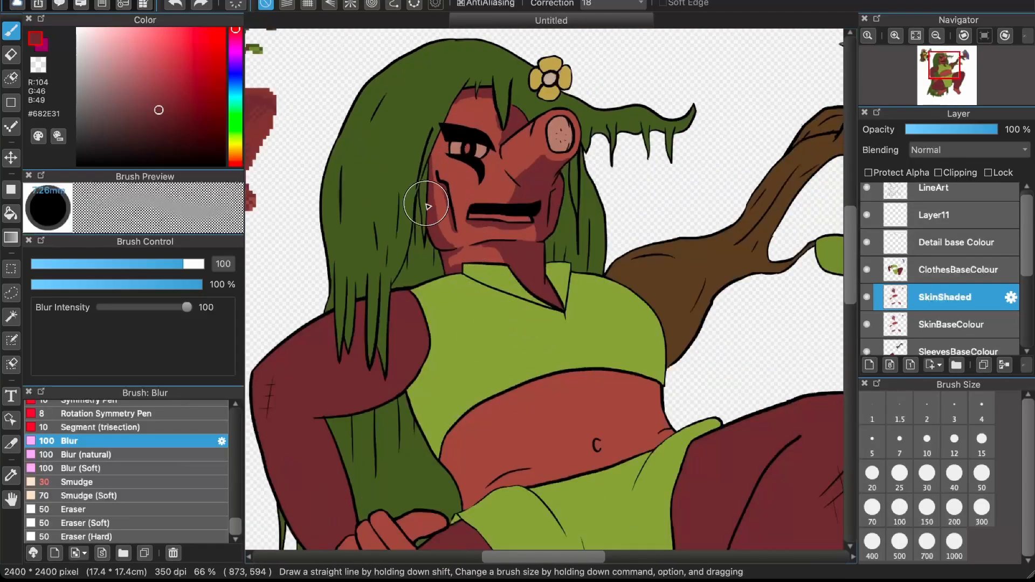
pyautogui.scroll(-1, 427, 173)
pyautogui.scroll(2, 445, 147)
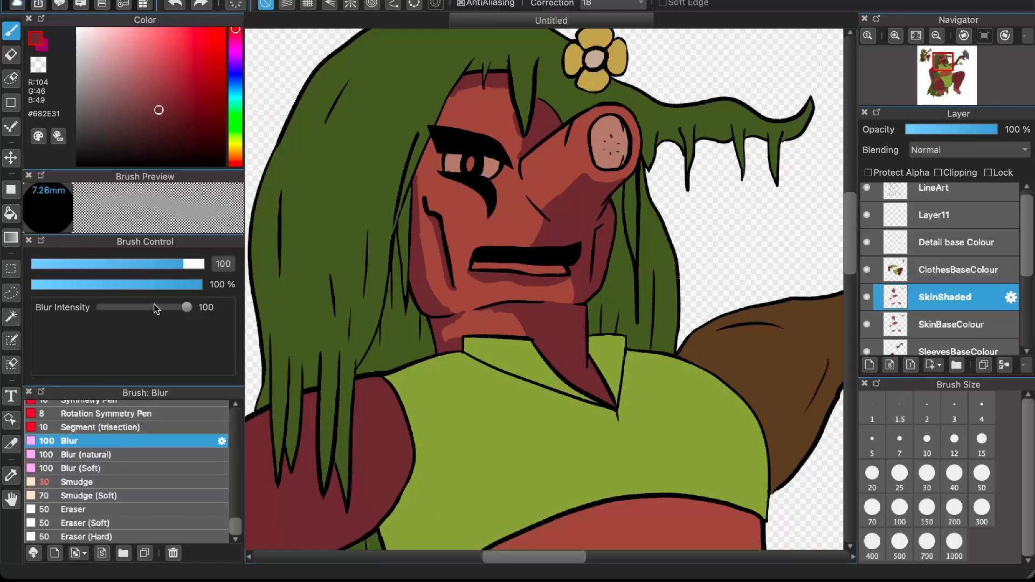
pyautogui.moveTo(187, 309); pyautogui.dragTo(154, 313)
pyautogui.moveTo(180, 264); pyautogui.dragTo(152, 265)
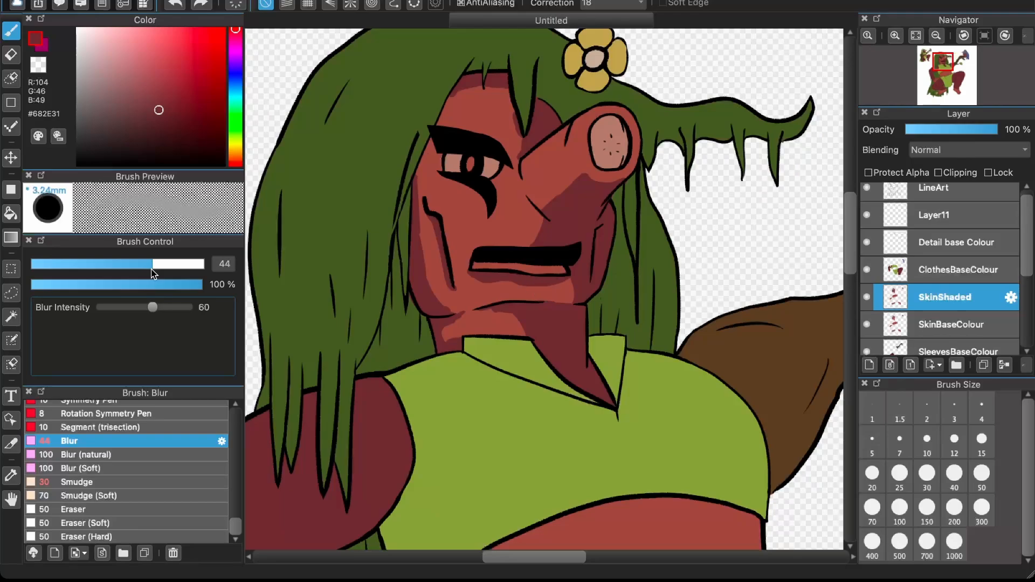
pyautogui.scroll(2, 431, 227)
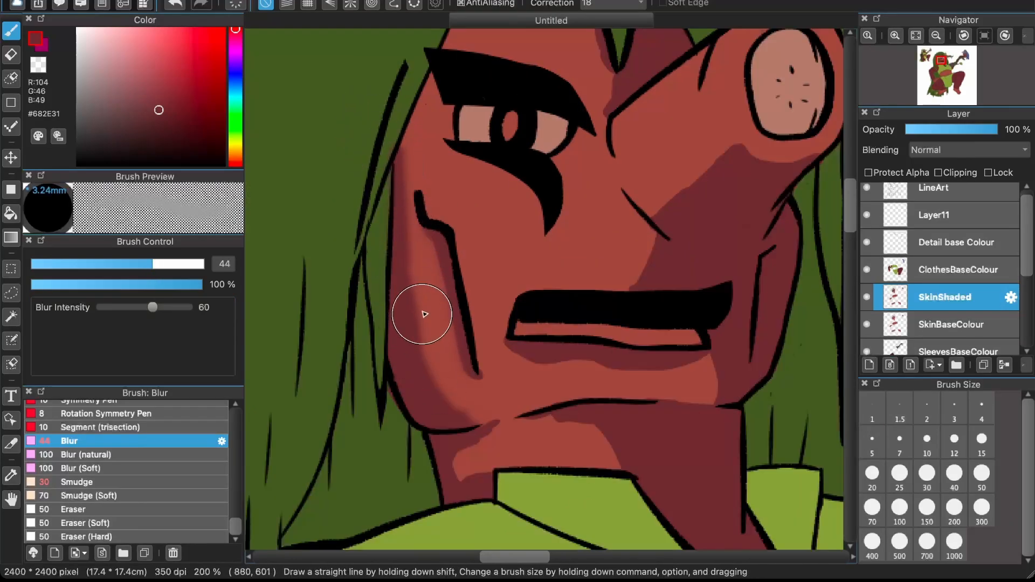
pyautogui.press('super+z')
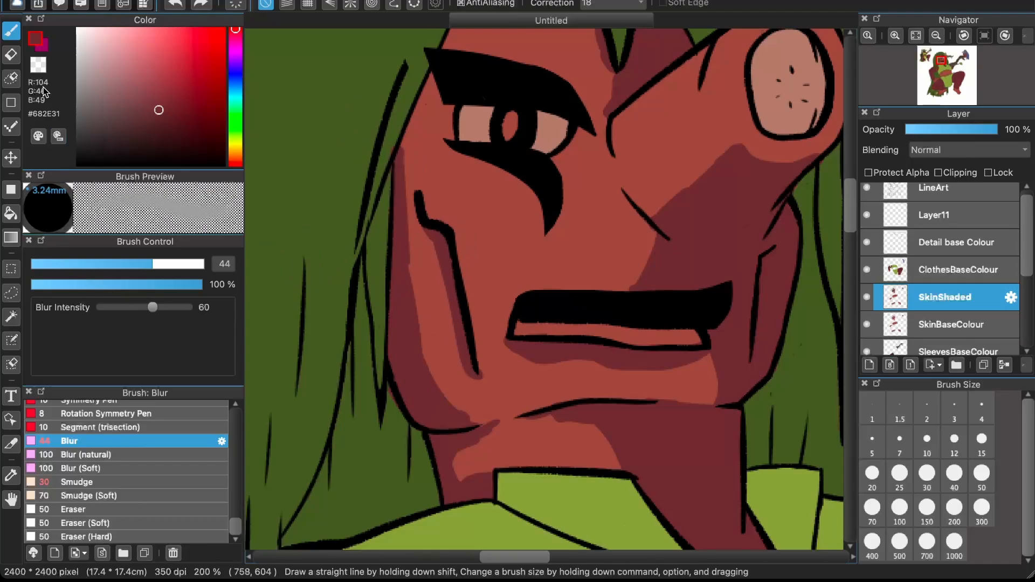
# - Clean up the shadow edges around the cheek, jaw, neck and mouth with the size 7 eraser
pyautogui.click(13, 52)
pyautogui.scroll(1, 408, 366)
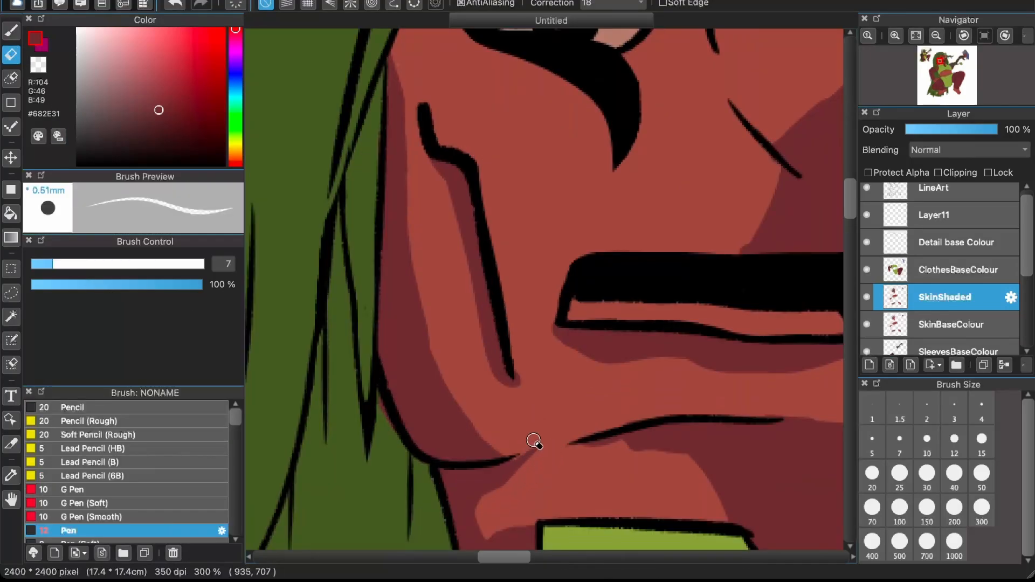
pyautogui.scroll(-3, 532, 441)
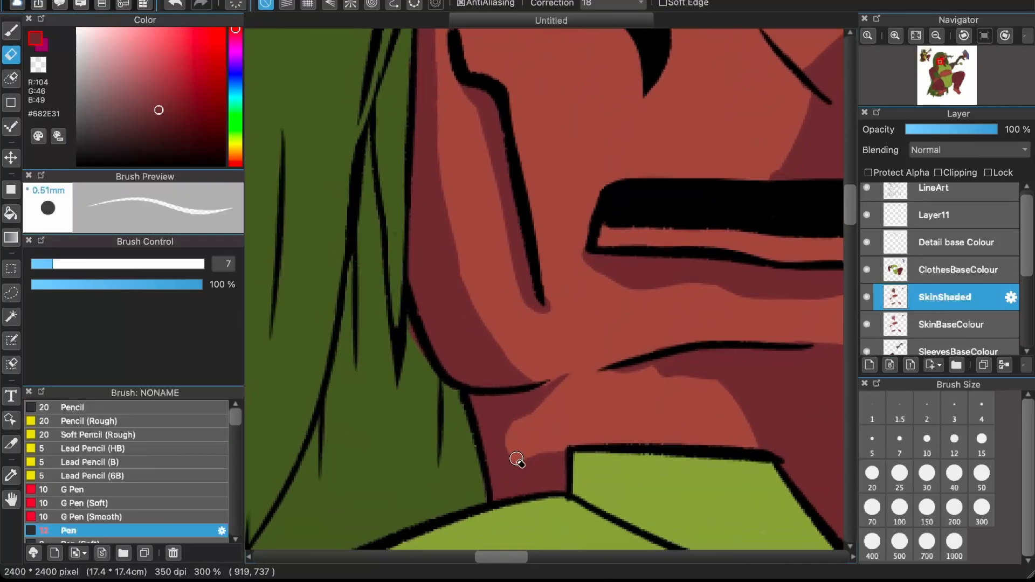
pyautogui.hscroll(2, 655, 400)
pyautogui.scroll(1, 655, 400)
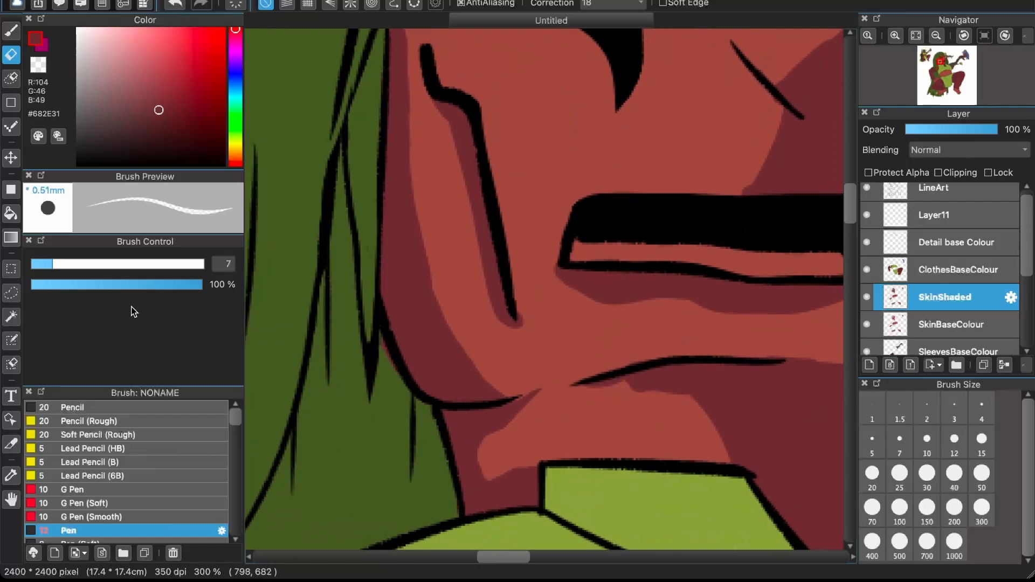
pyautogui.press('b')
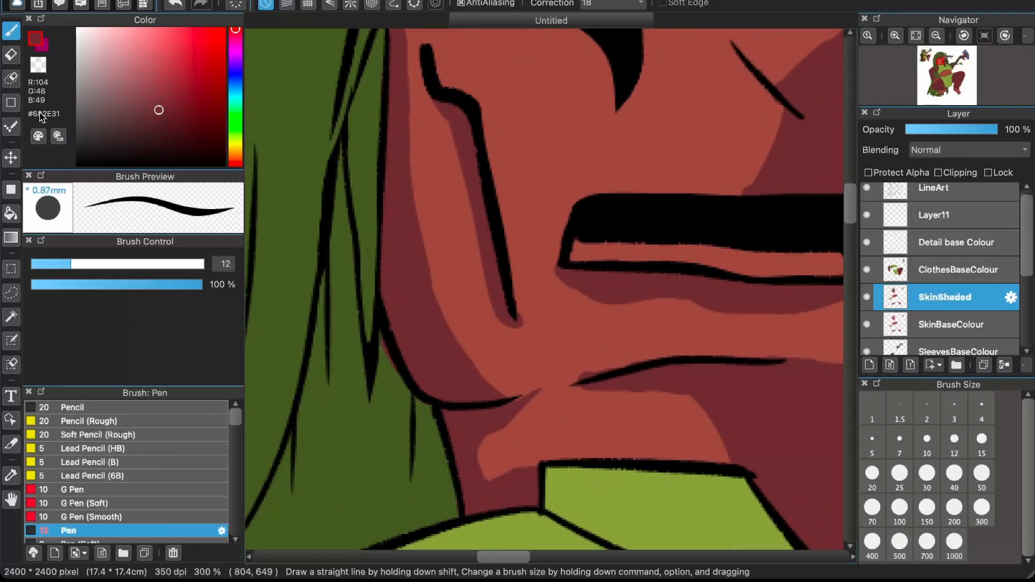
pyautogui.press('e')
pyautogui.hscroll(10, 670, 323)
pyautogui.scroll(-8, 670, 323)
pyautogui.scroll(6, 668, 325)
pyautogui.scroll(7, 668, 325)
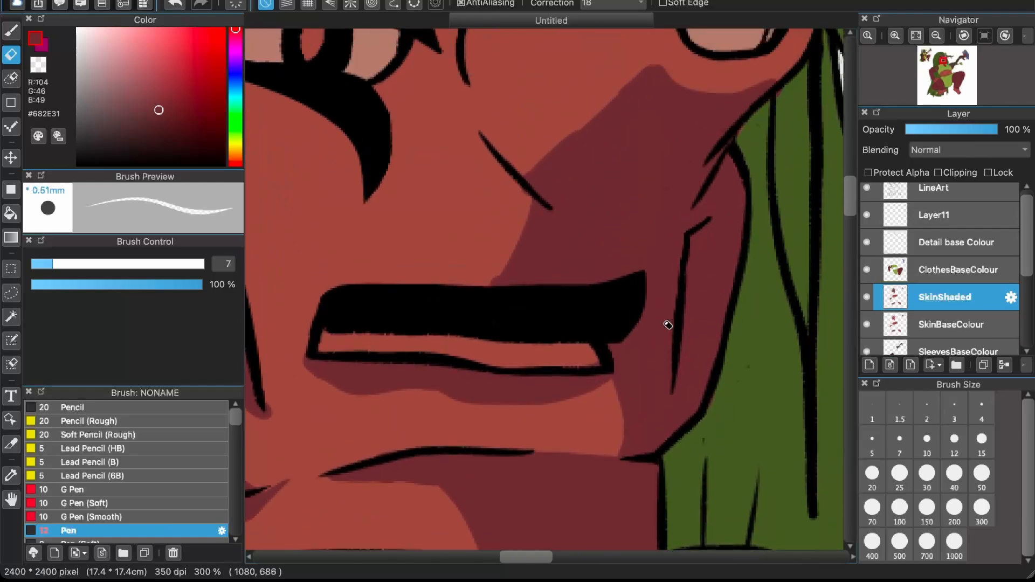
pyautogui.scroll(1, 500, 233)
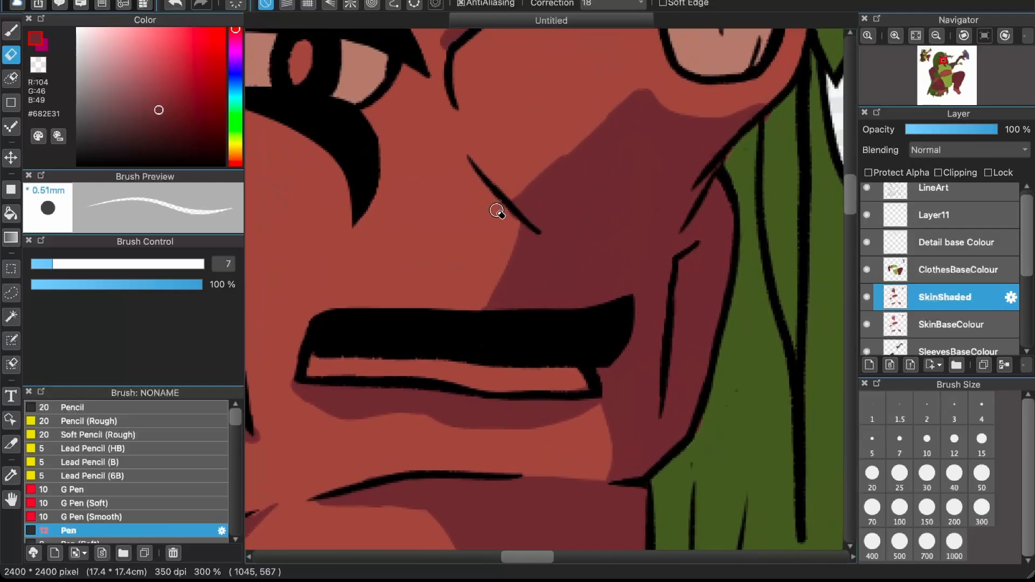
# - Paint fine dark red shadows beneath the hair strands on the forehead with the Pen at size 4
pyautogui.press('b')
pyautogui.scroll(10, 502, 211)
pyautogui.hscroll(-8, 502, 210)
pyautogui.moveTo(566, 129); pyautogui.dragTo(557, 96)
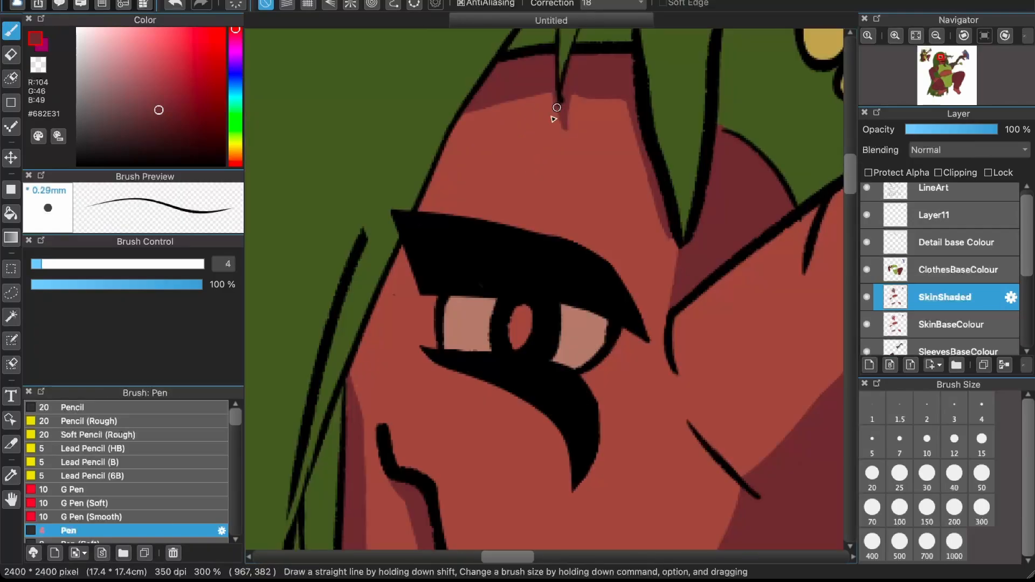
pyautogui.scroll(-3, 539, 162)
pyautogui.scroll(3, 583, 178)
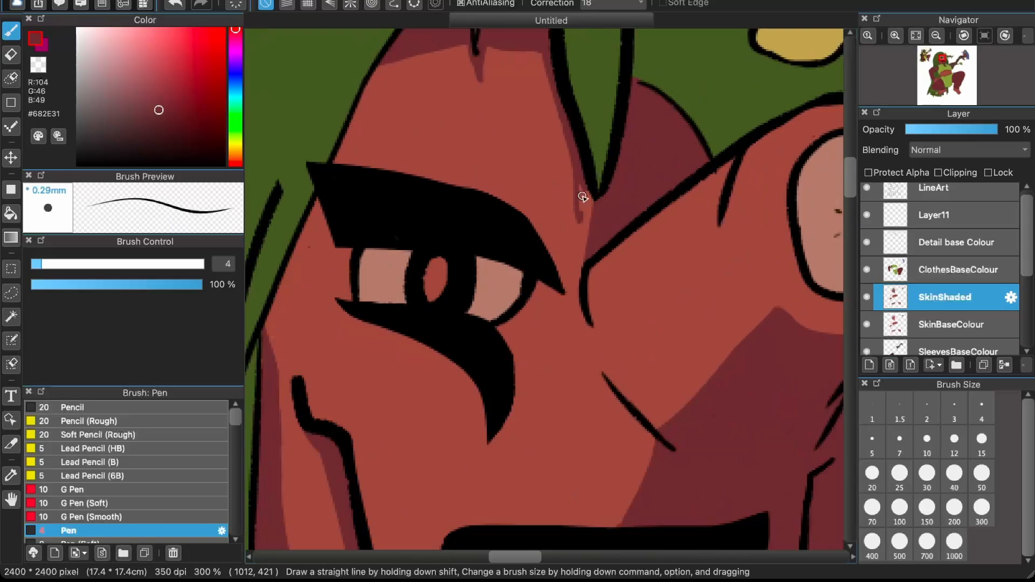
pyautogui.scroll(2, 630, 129)
pyautogui.hscroll(2, 630, 129)
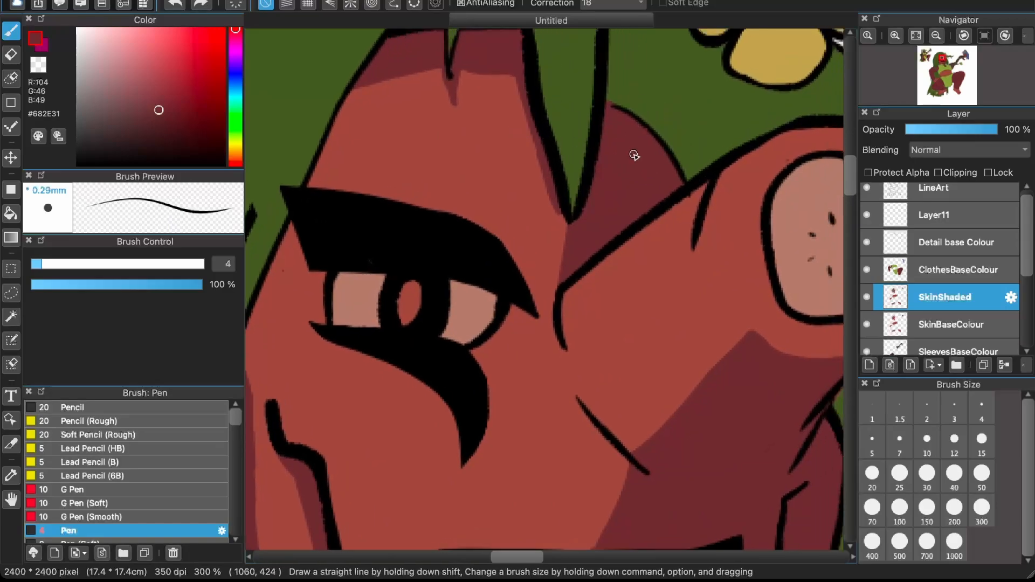
pyautogui.scroll(-3, 545, 181)
pyautogui.scroll(-1, 544, 180)
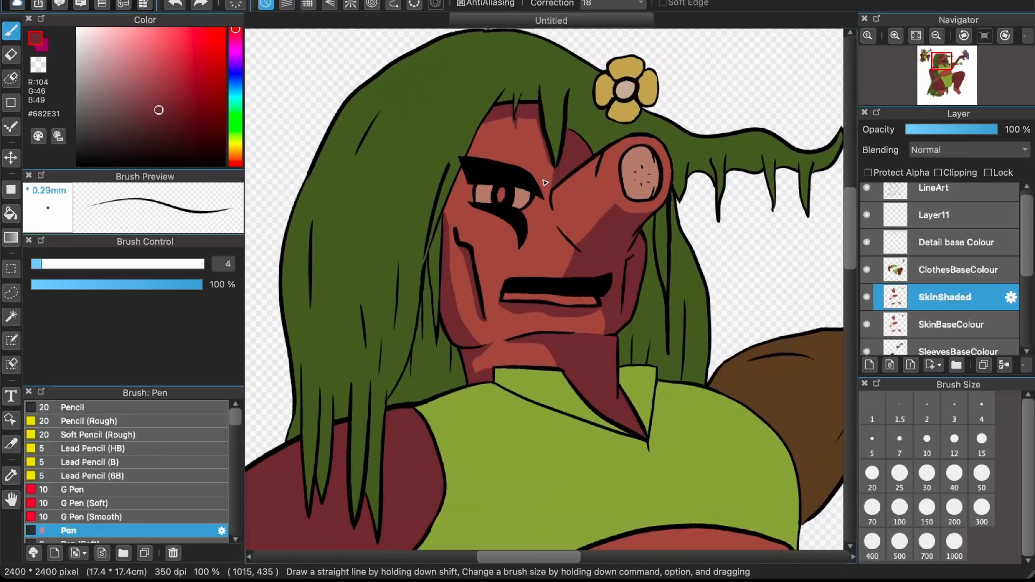
# - Touch up the dark red shadow under the bent cheek line with the size 4 Pen
pyautogui.scroll(2, 492, 201)
pyautogui.scroll(1, 489, 203)
pyautogui.scroll(1, 473, 185)
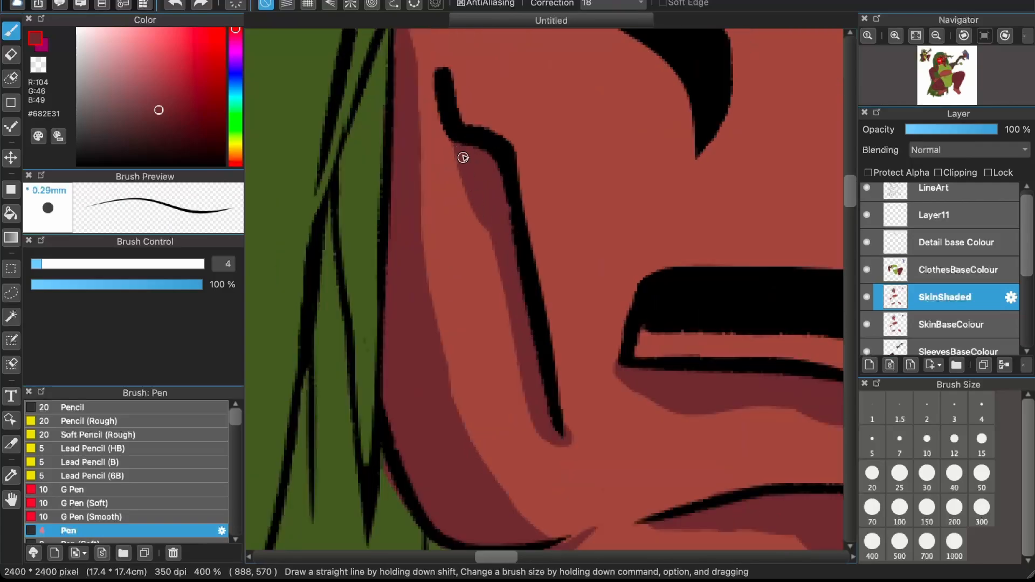
# - Try softening the shadow under the bent cheek line with the Blur brush at size 44, and undo it
pyautogui.hscroll(10, 489, 231)
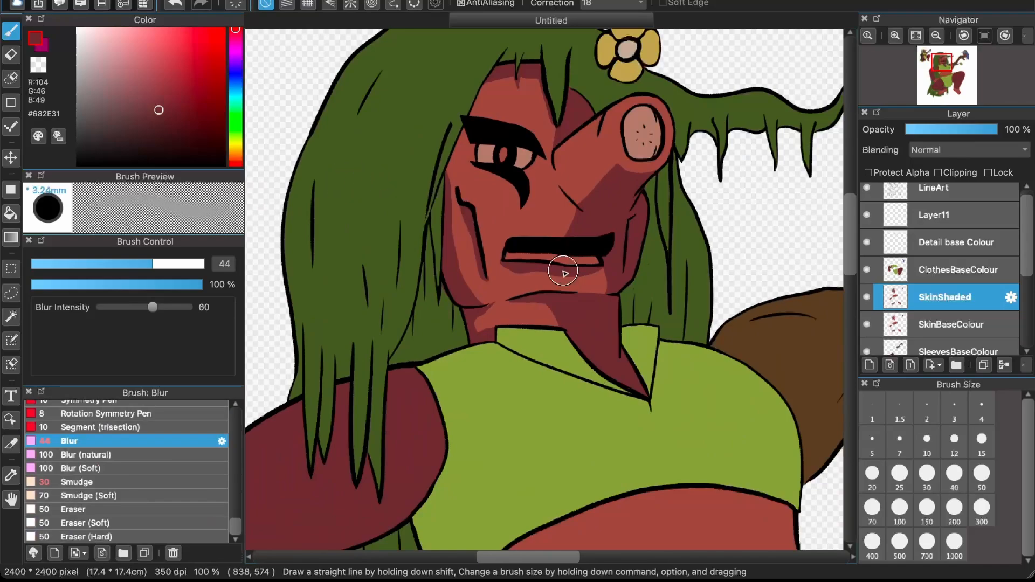
pyautogui.scroll(1, 565, 264)
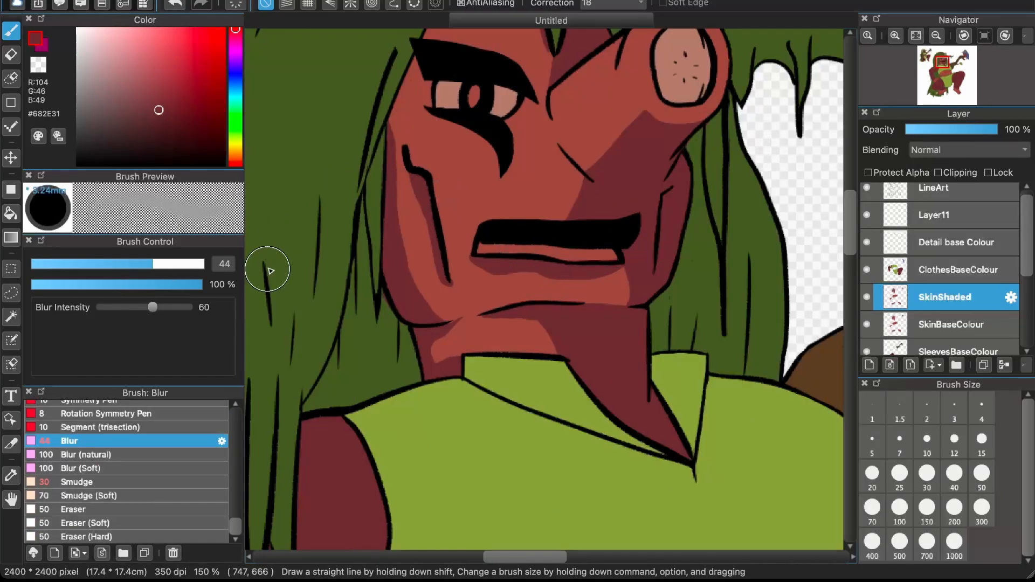
pyautogui.scroll(1, 273, 270)
pyautogui.scroll(2, 467, 153)
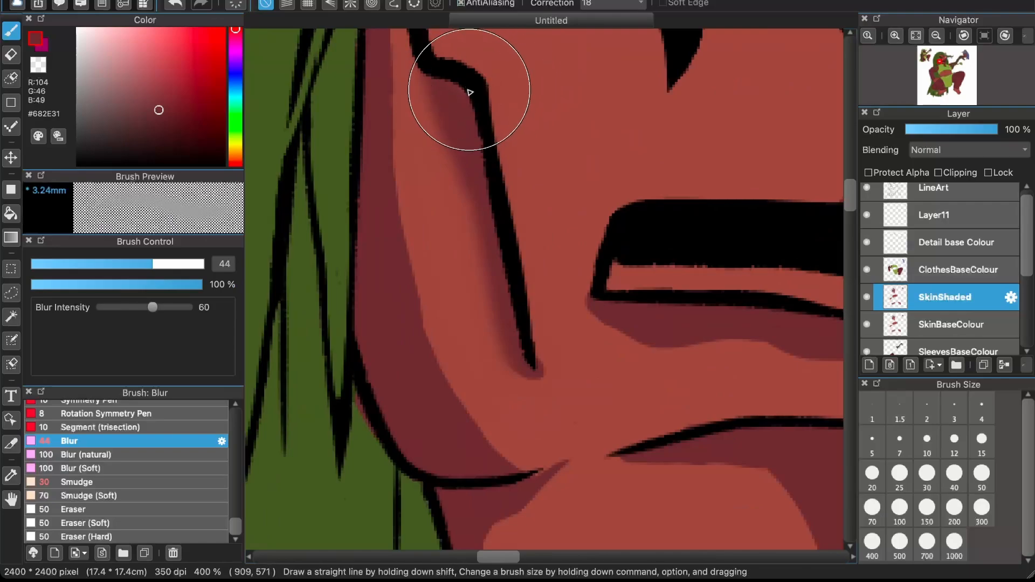
pyautogui.press('super+z')
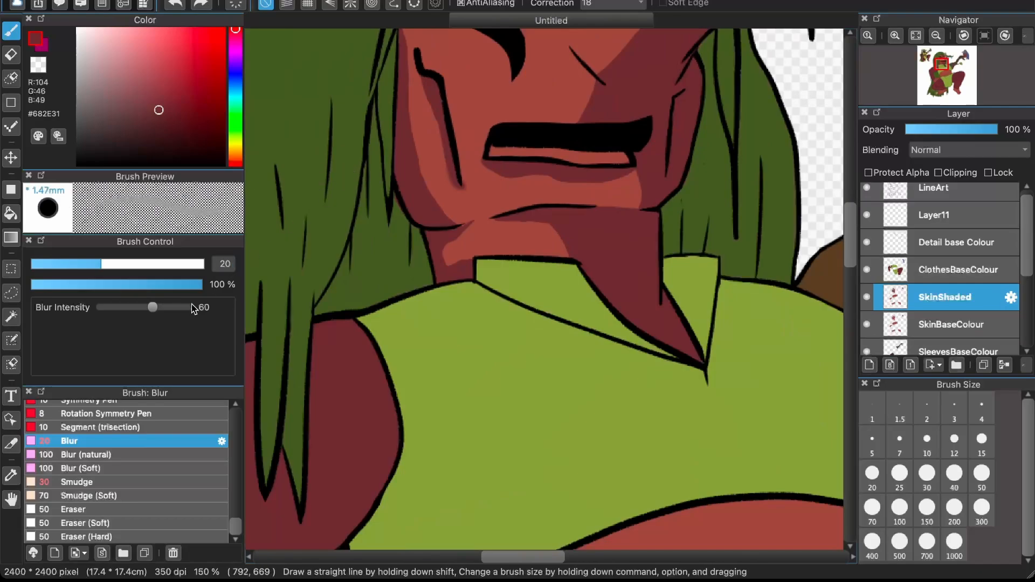
# - Set the Blur brush's intensity to 80 and its size to 40, and soften the shadow edges on the cheek, jaw and neck
pyautogui.moveTo(158, 309); pyautogui.dragTo(170, 310)
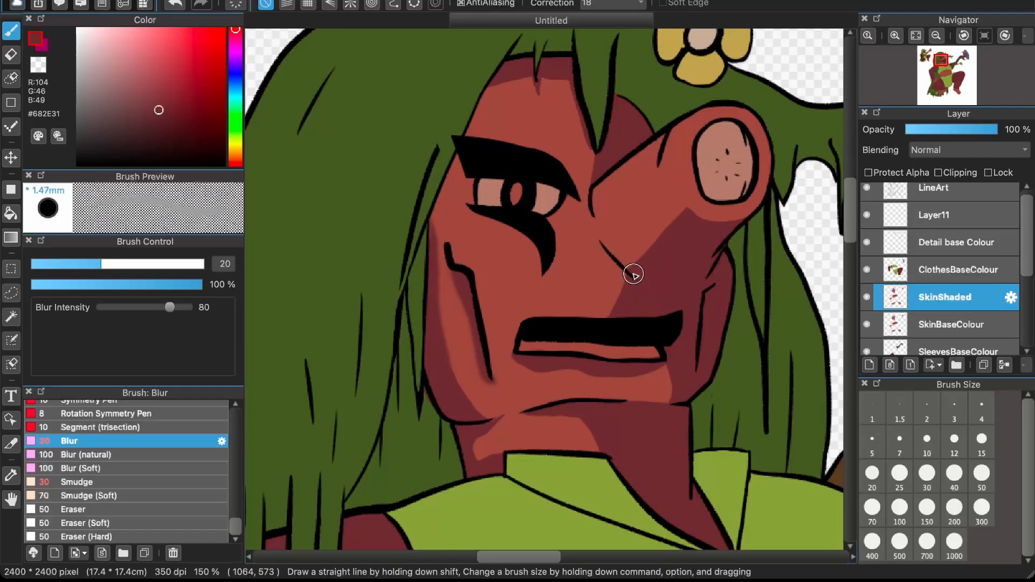
pyautogui.scroll(-2, 625, 257)
pyautogui.scroll(3, 472, 295)
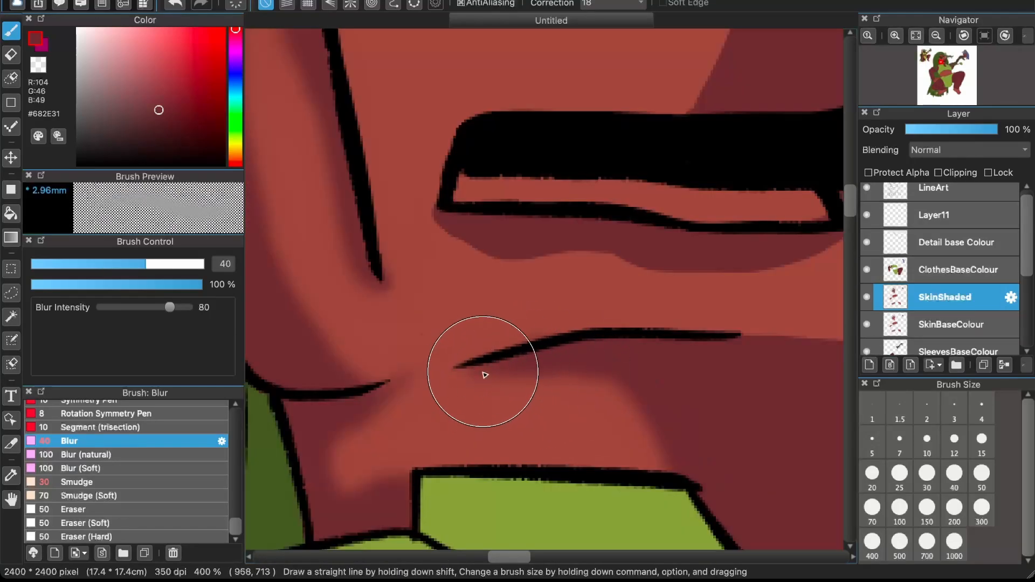
pyautogui.scroll(-1, 490, 359)
pyautogui.scroll(-1, 496, 353)
pyautogui.hscroll(1, 495, 353)
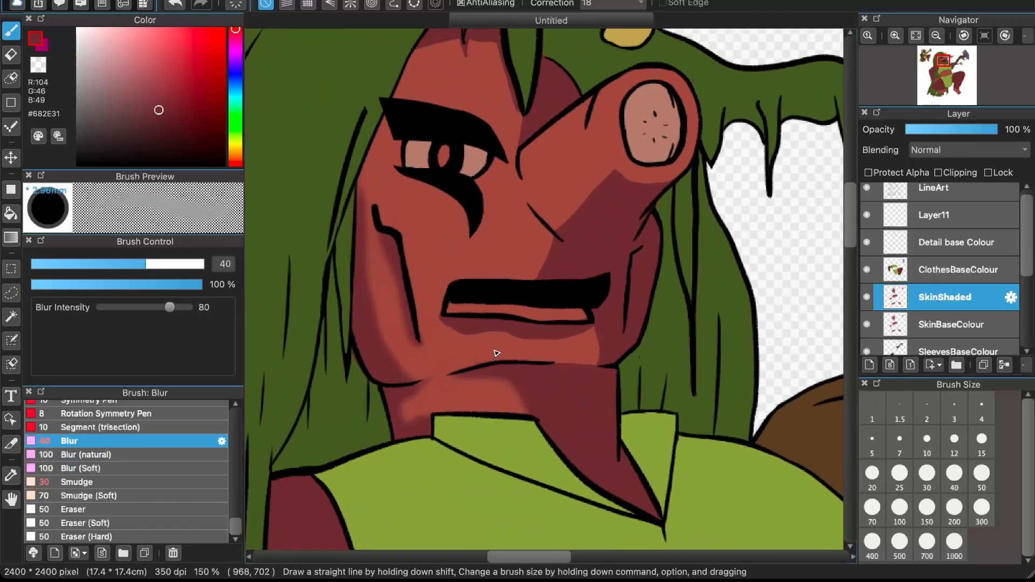
# - Blur the edge of the dark red shadow running from under the nose tip to the mouth with the size 40 Blur brush
pyautogui.scroll(1, 628, 233)
pyautogui.scroll(1, 545, 188)
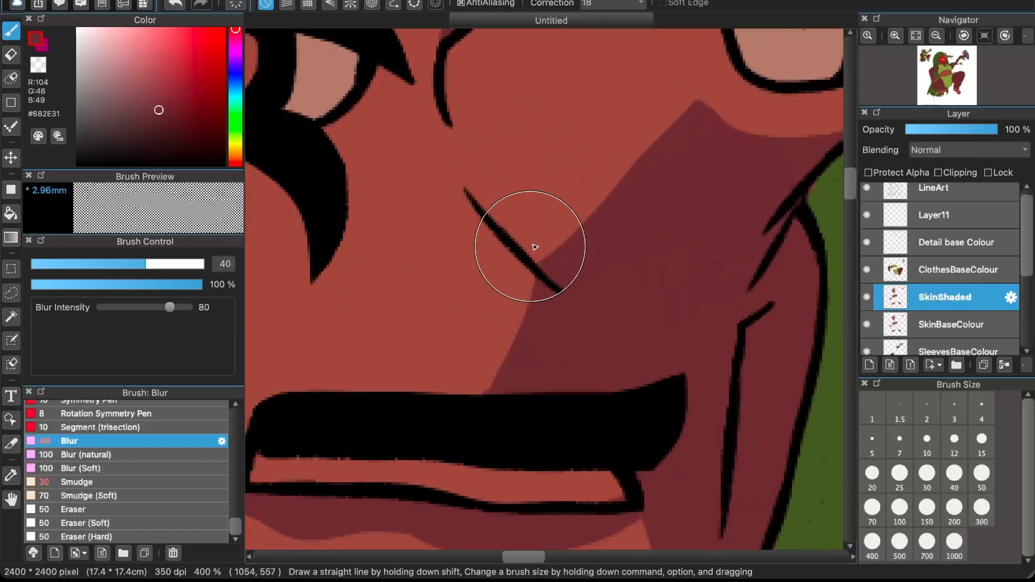
pyautogui.scroll(2, 646, 153)
pyautogui.hscroll(2, 646, 153)
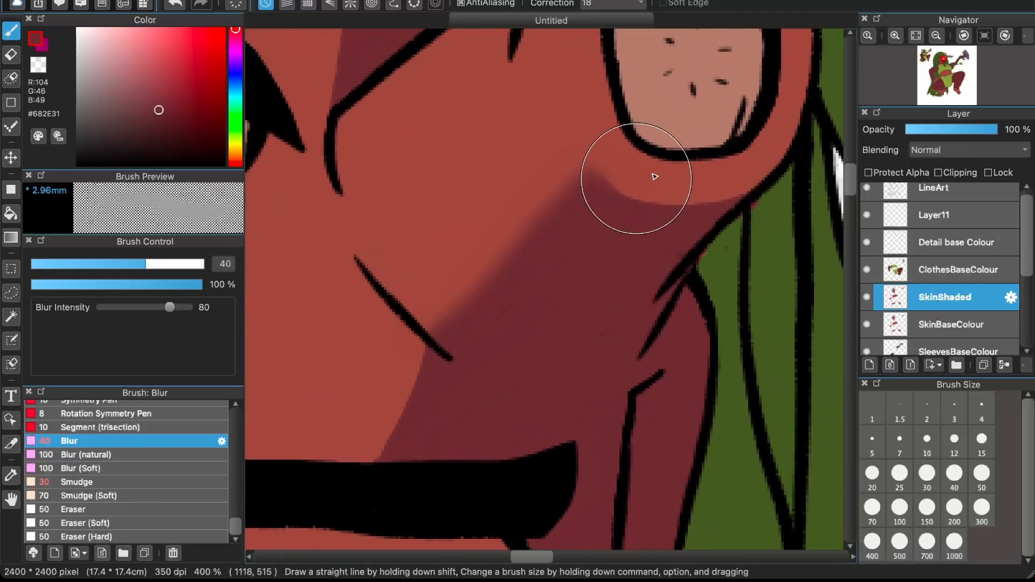
pyautogui.moveTo(654, 175); pyautogui.dragTo(415, 388)
pyautogui.scroll(-1, 431, 396)
pyautogui.scroll(1, 368, 431)
pyautogui.scroll(-2, 369, 242)
pyautogui.hscroll(-2, 370, 243)
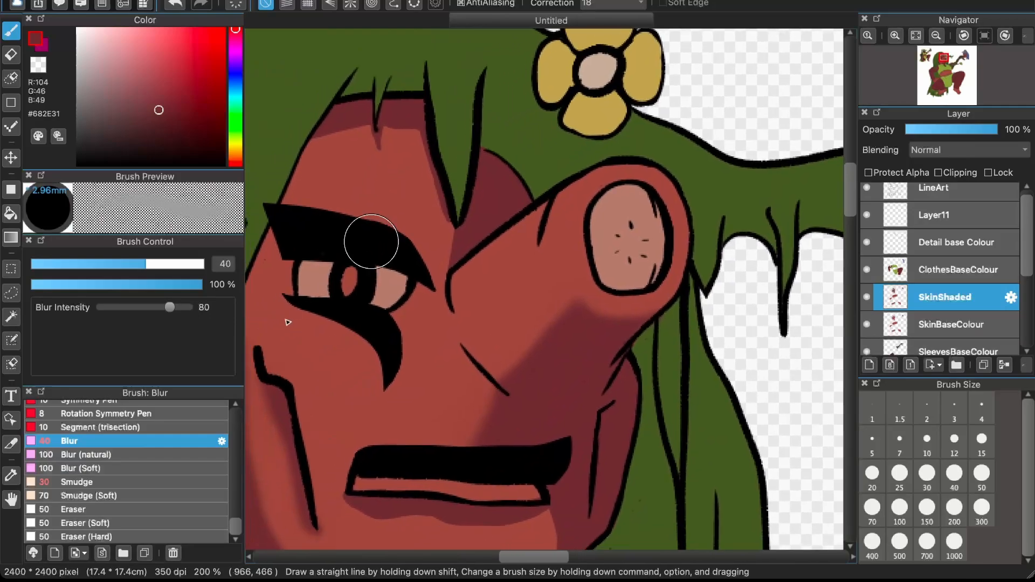
# - Soften the shadow edges below the mouth and beneath the hair strands on the forehead with the size 40 Blur brush
pyautogui.scroll(2, 388, 328)
pyautogui.moveTo(405, 251)
pyautogui.mouseDown()
pyautogui.moveTo(374, 245)
pyautogui.moveTo(355, 218)
pyautogui.moveTo(380, 237)
pyautogui.moveTo(369, 218)
pyautogui.moveTo(398, 338)
pyautogui.moveTo(397, 252)
pyautogui.mouseUp()
pyautogui.scroll(5, 398, 252)
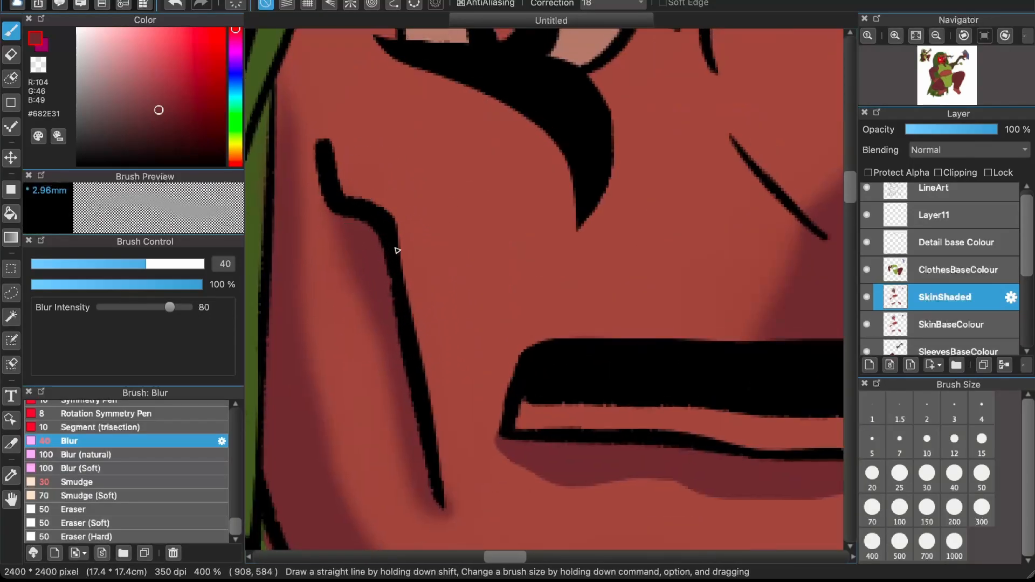
pyautogui.hscroll(1, 398, 252)
pyautogui.moveTo(647, 231)
pyautogui.mouseDown()
pyautogui.moveTo(658, 185)
pyautogui.moveTo(646, 266)
pyautogui.moveTo(642, 185)
pyautogui.mouseUp()
pyautogui.scroll(3, 626, 211)
pyautogui.hscroll(1, 625, 211)
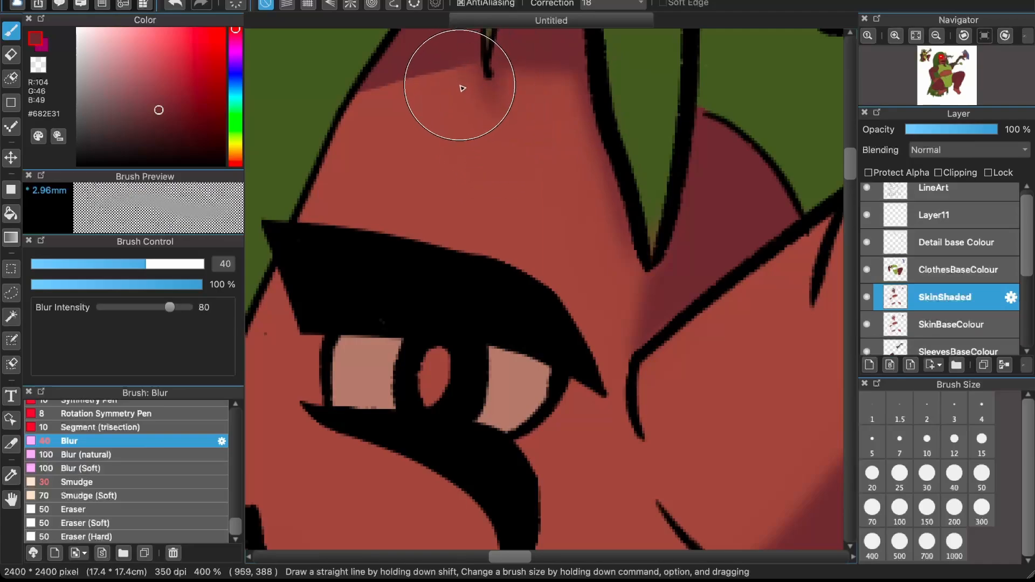
# - Examine the blurred shading across the whole face, comparing close-up and distant views
pyautogui.scroll(-3, 370, 110)
pyautogui.scroll(-3, 369, 109)
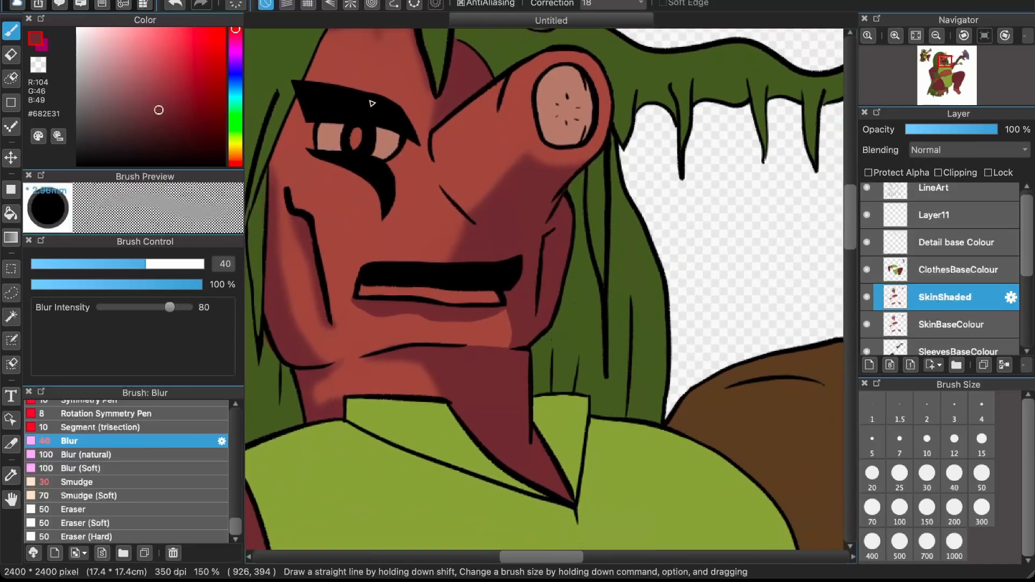
pyautogui.scroll(-3, 487, 272)
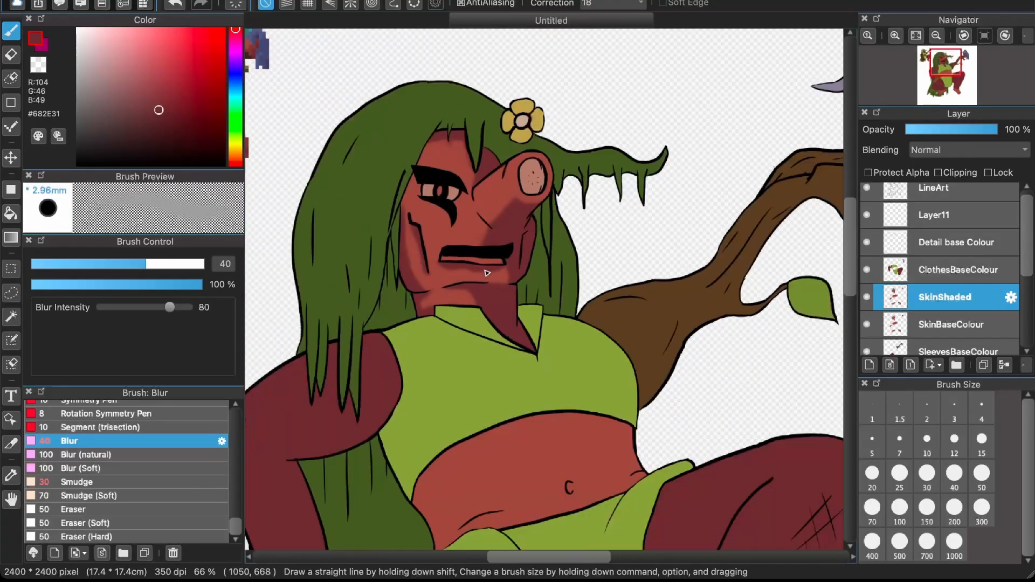
pyautogui.scroll(2, 487, 272)
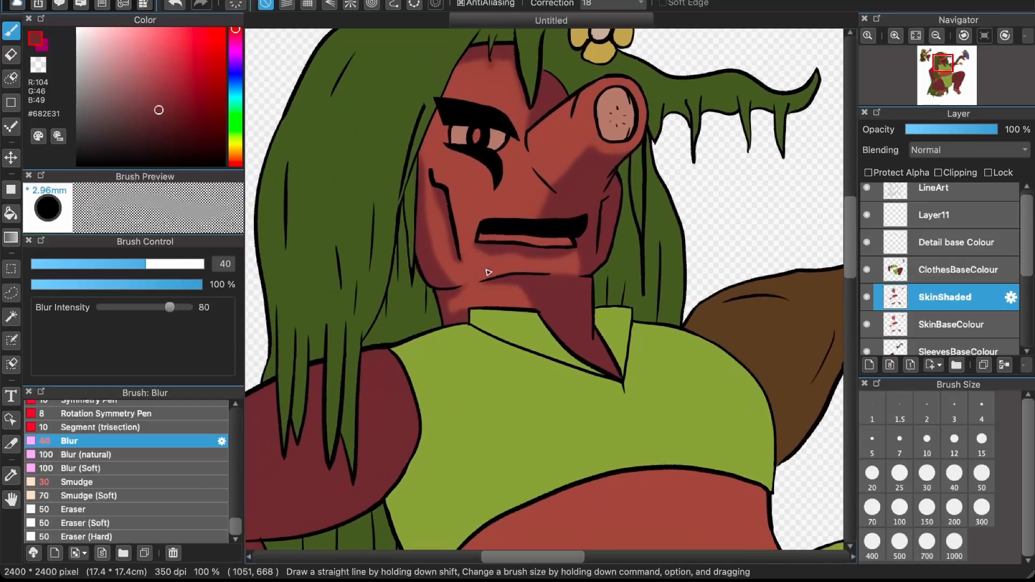
pyautogui.scroll(2, 363, 225)
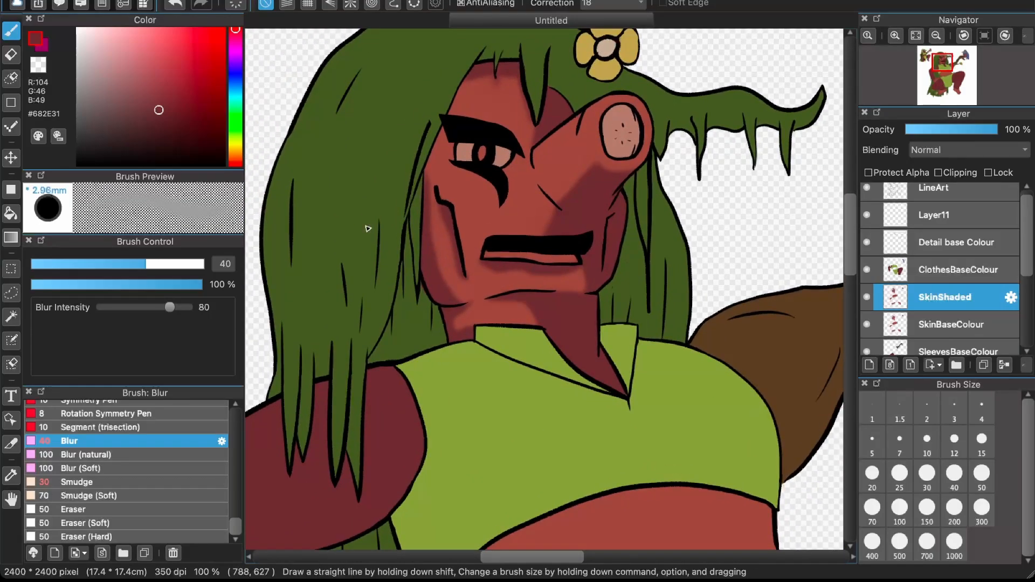
pyautogui.scroll(2, 533, 146)
pyautogui.scroll(-3, 490, 155)
pyautogui.scroll(1, 473, 160)
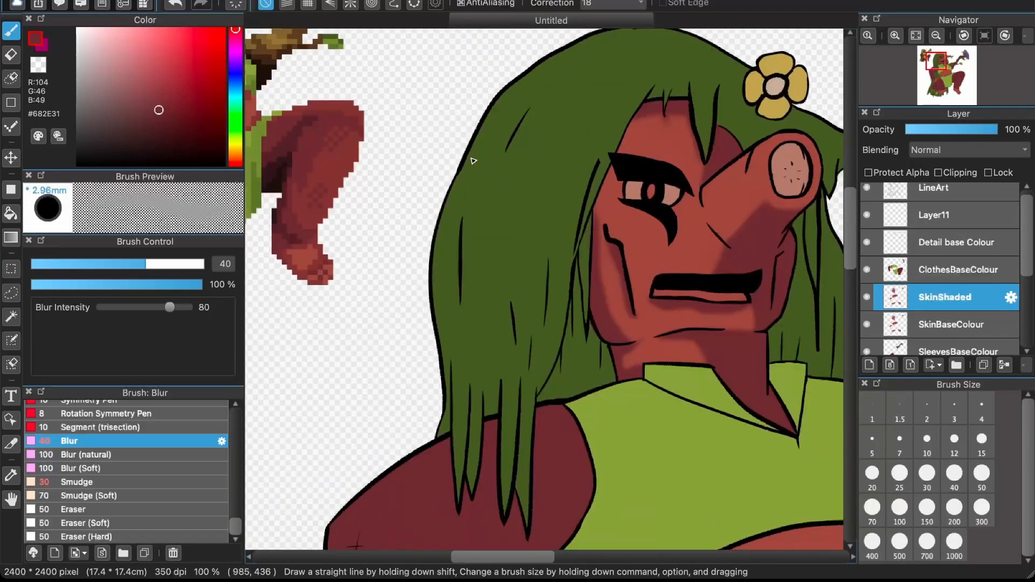
# - Pick the light pink highlight colour #AE7D6D from the nose tip of the pixel-art reference
pyautogui.hscroll(-8, 473, 160)
pyautogui.scroll(5, 474, 160)
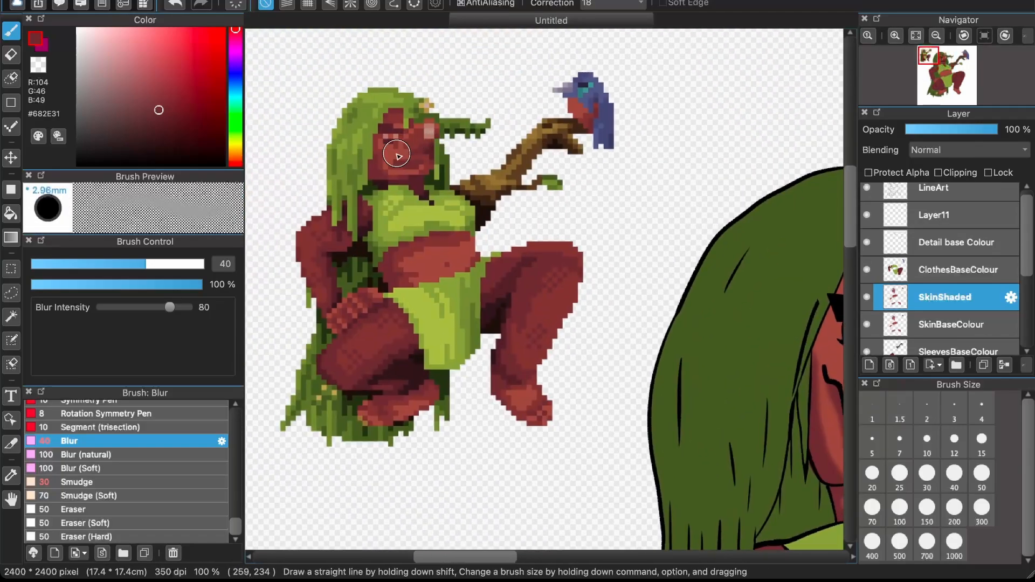
pyautogui.scroll(3, 397, 157)
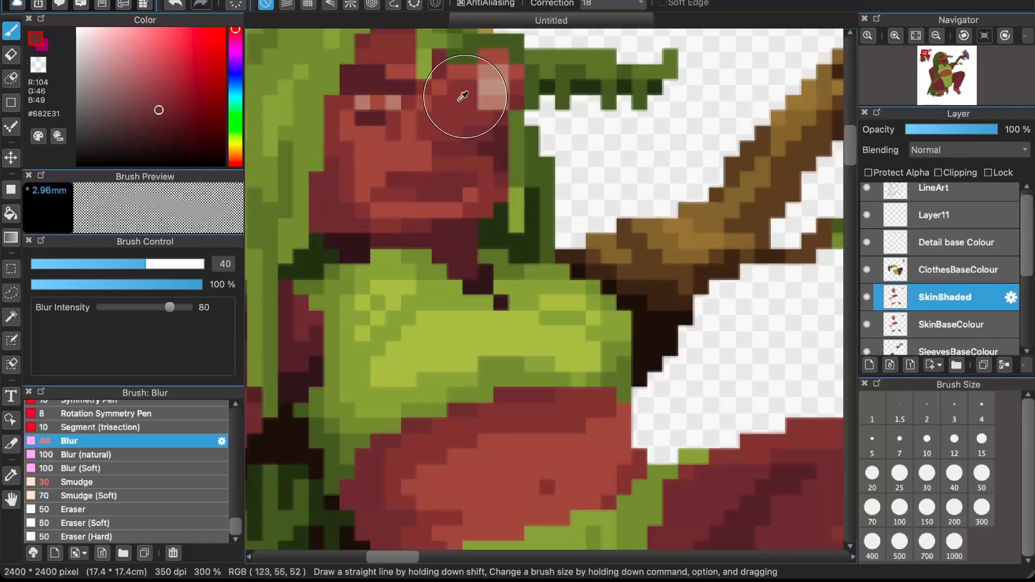
pyautogui.scroll(-1, 439, 125)
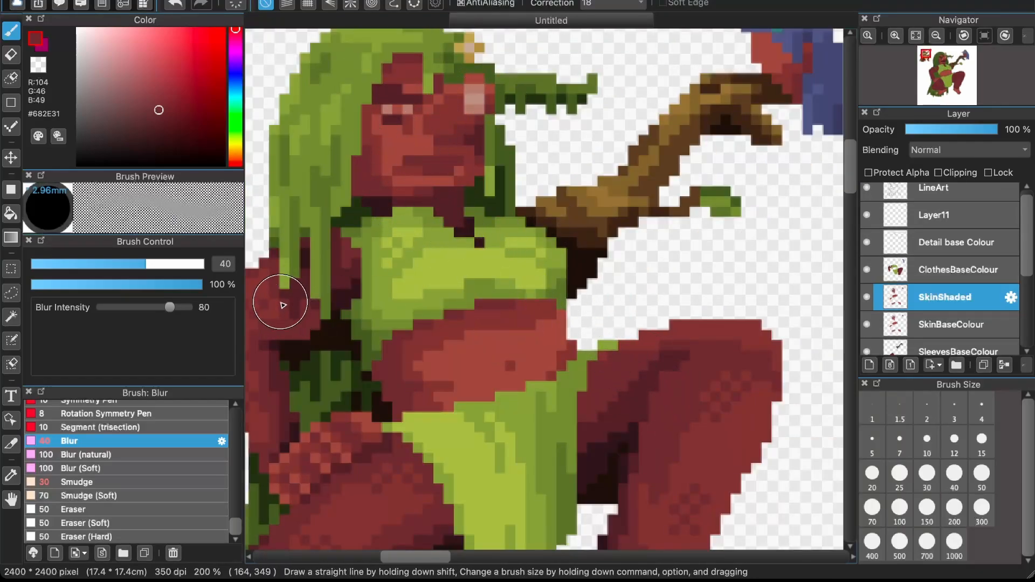
pyautogui.scroll(1, 324, 270)
pyautogui.hscroll(-1, 324, 269)
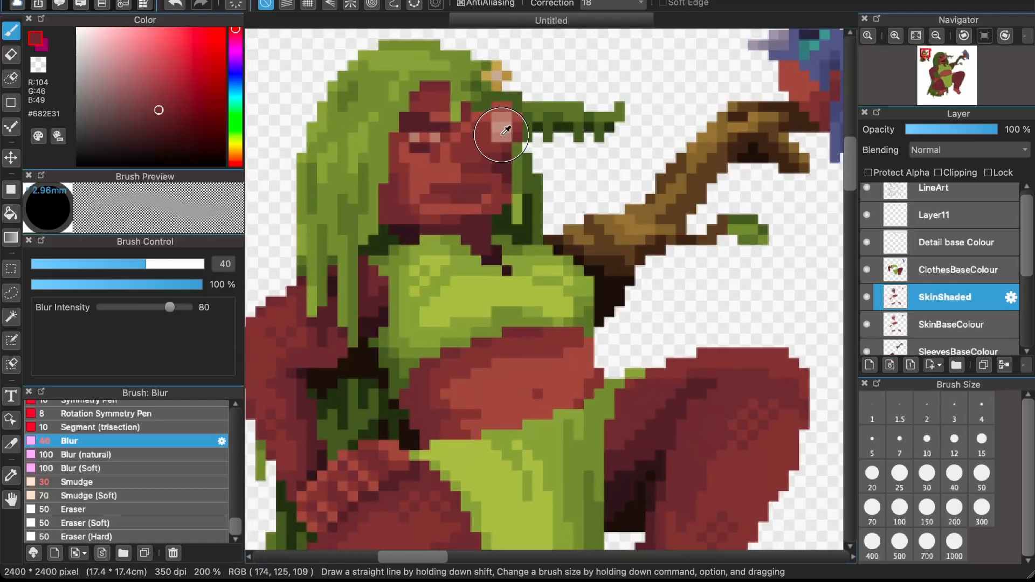
pyautogui.keyDown('alt'); pyautogui.click(506, 131); pyautogui.keyUp('alt')
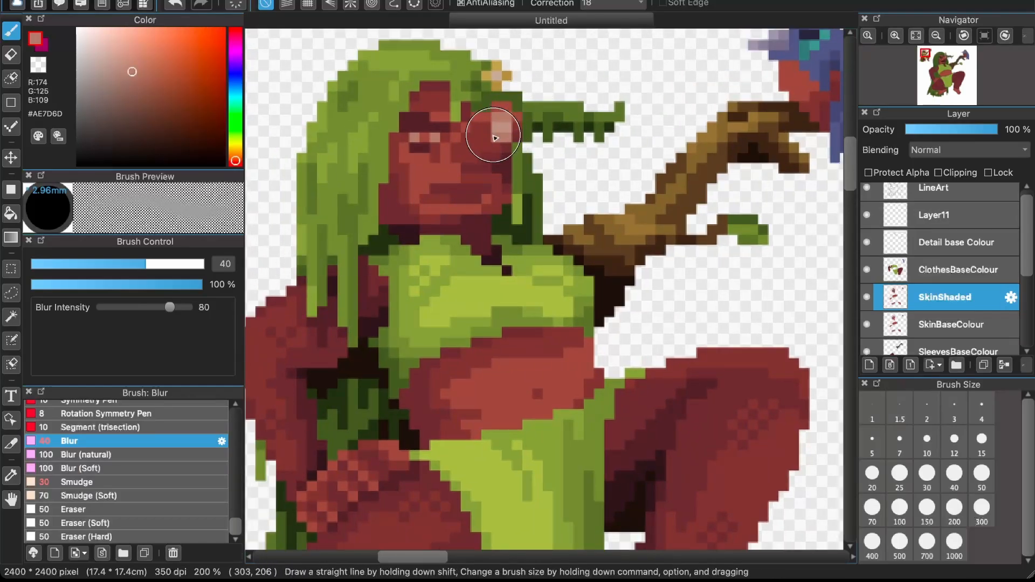
# - Paint a light pink highlight along the nose's upper edge with the Pen at size 9.9, and tidy its outline with the eraser
pyautogui.hscroll(1, 464, 156)
pyautogui.scroll(-3, 463, 156)
pyautogui.hscroll(4, 463, 155)
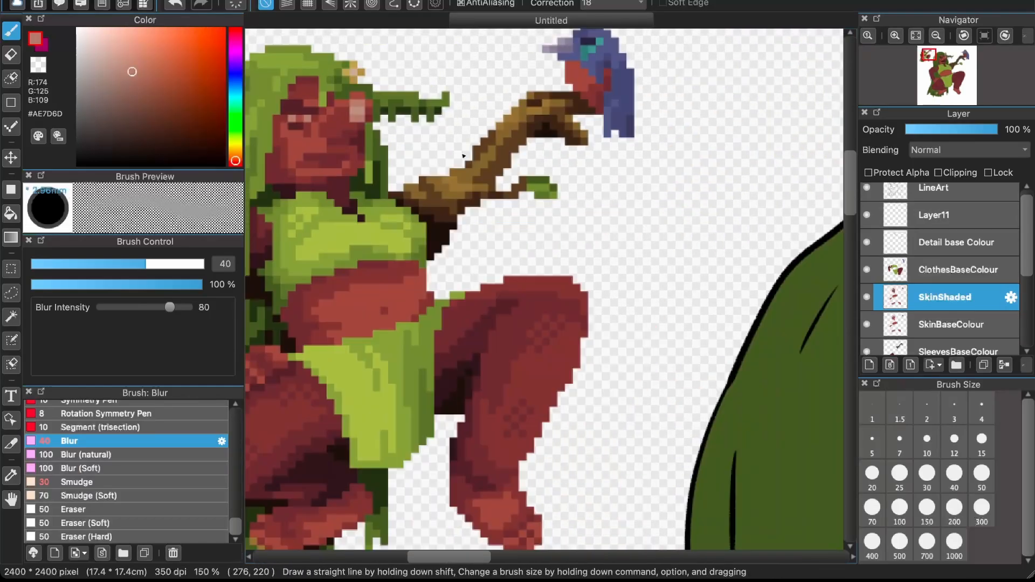
pyautogui.hscroll(-4, 464, 156)
pyautogui.scroll(1, 464, 156)
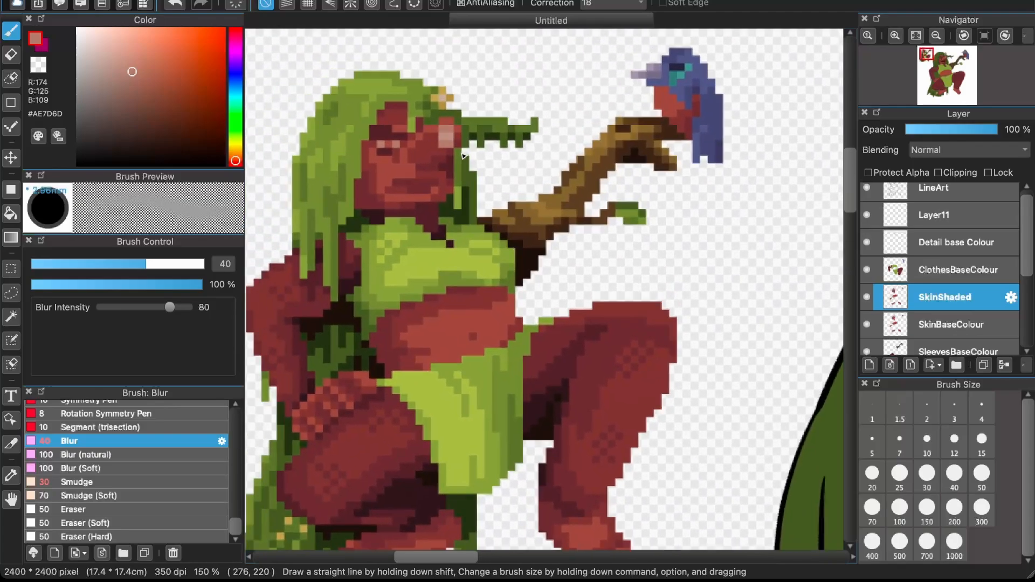
pyautogui.hscroll(5, 464, 156)
pyautogui.scroll(-3, 464, 156)
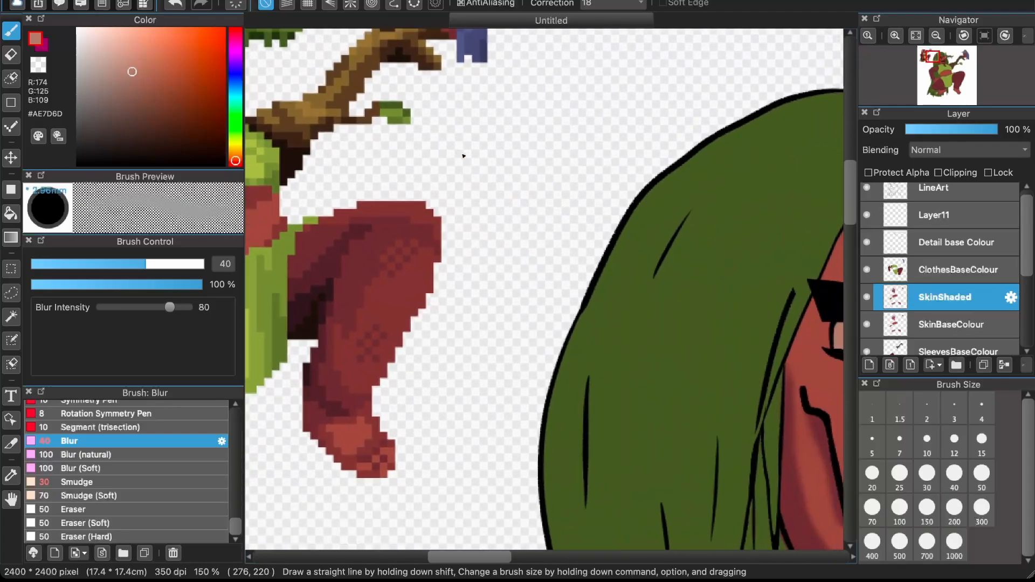
pyautogui.scroll(-5, 464, 156)
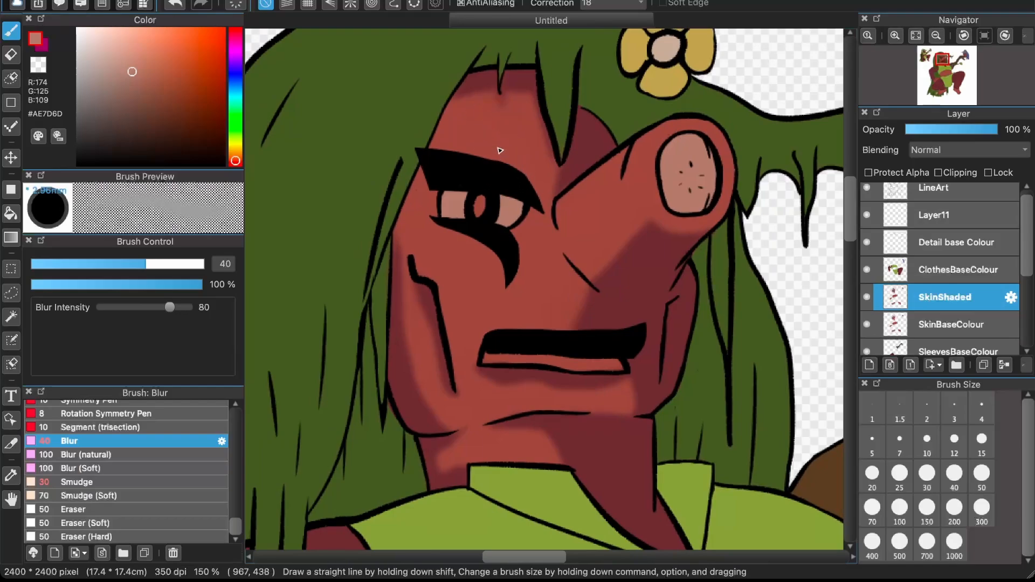
pyautogui.scroll(10, 159, 471)
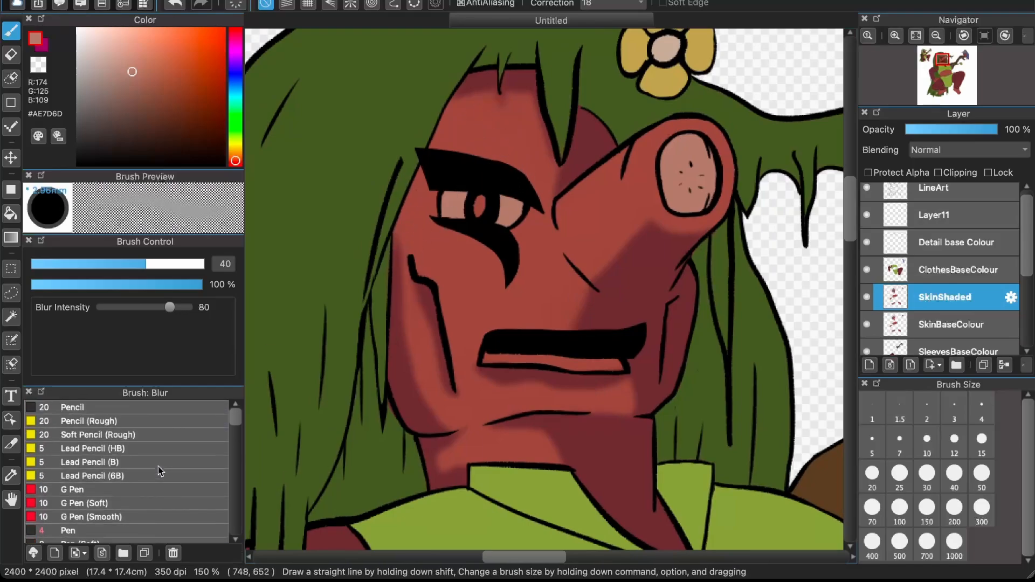
pyautogui.click(68, 530)
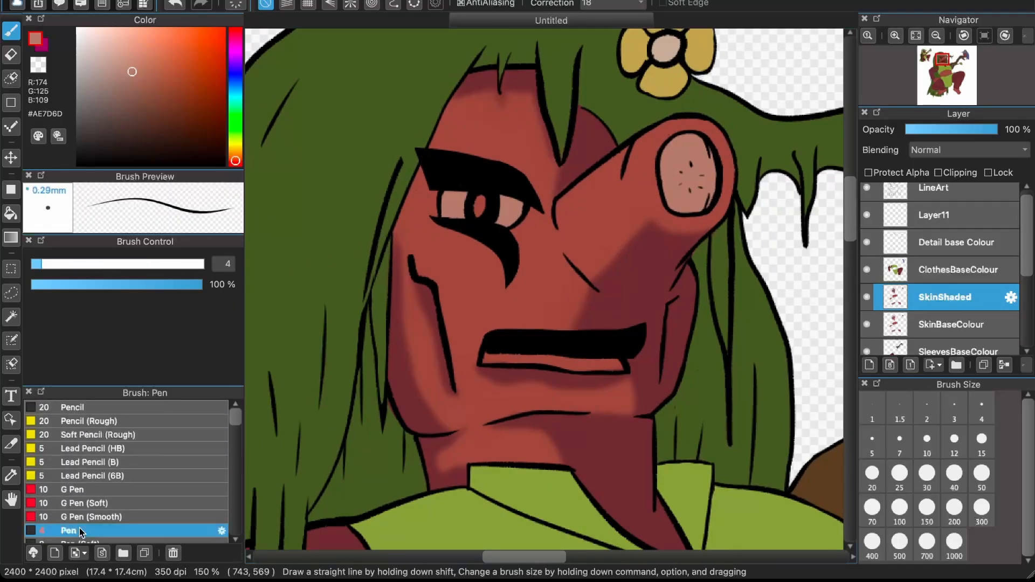
pyautogui.moveTo(613, 193)
pyautogui.mouseDown()
pyautogui.moveTo(570, 228)
pyautogui.moveTo(583, 237)
pyautogui.moveTo(609, 179)
pyautogui.mouseUp()
pyautogui.press('super+z')
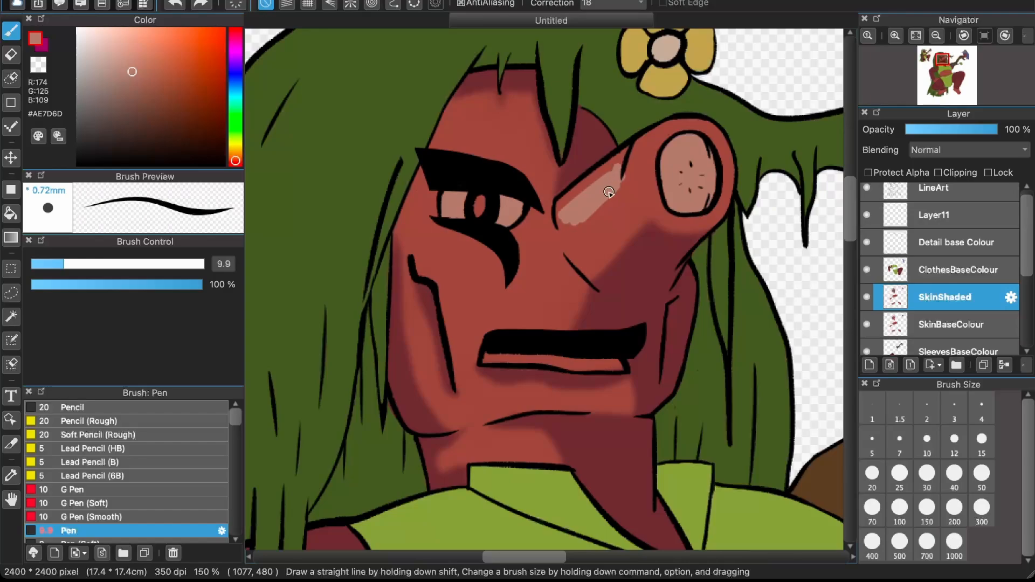
pyautogui.click(11, 55)
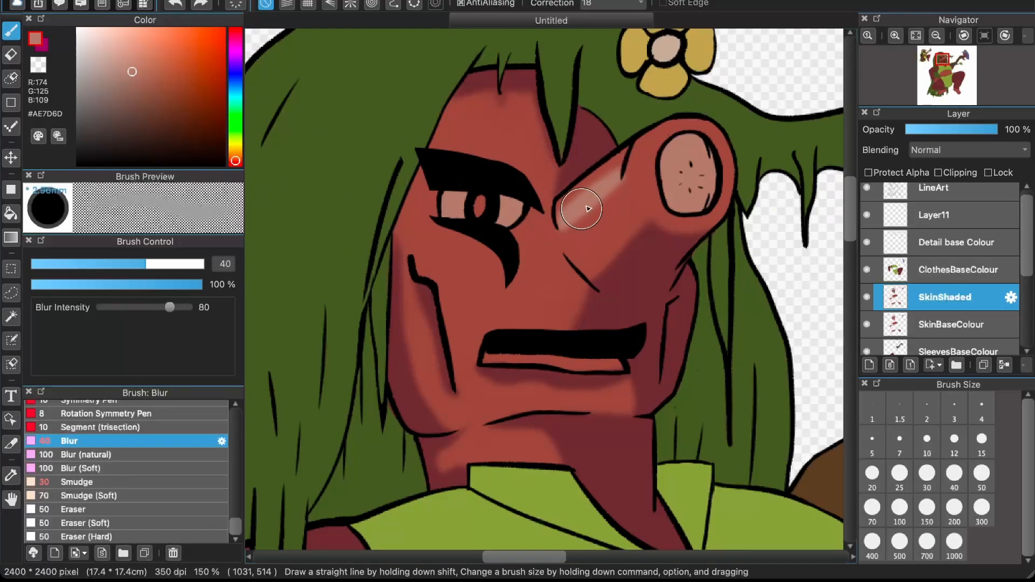
# - Try blurring the edges of the nose highlight with the Blur brush at size 40 and intensity 80, and undo the strokes
pyautogui.moveTo(586, 210); pyautogui.dragTo(616, 196)
pyautogui.scroll(-1, 615, 195)
pyautogui.scroll(5, 394, 382)
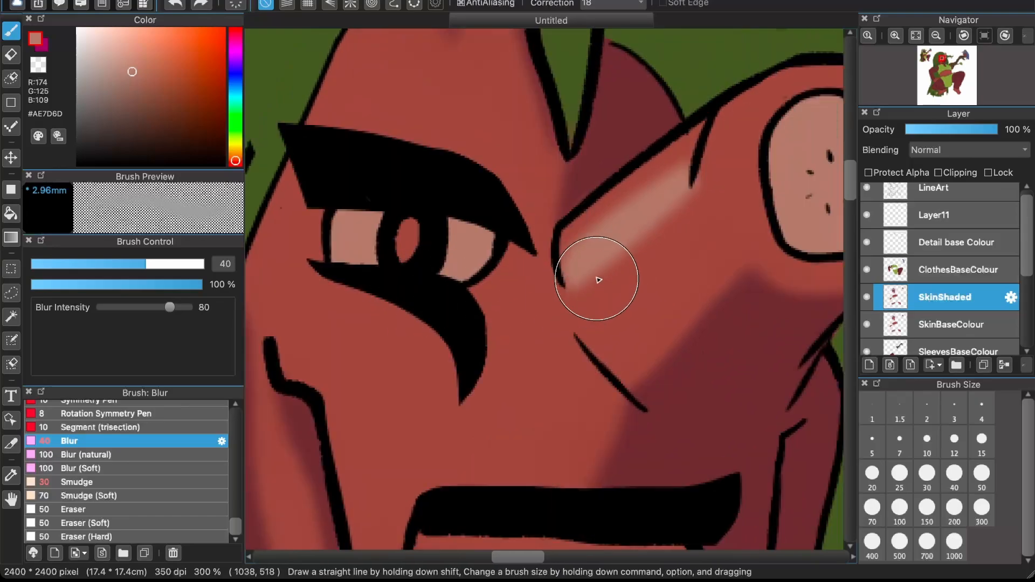
pyautogui.press('super+z')
pyautogui.moveTo(572, 289)
pyautogui.mouseDown()
pyautogui.moveTo(684, 273)
pyautogui.moveTo(591, 286)
pyautogui.moveTo(646, 234)
pyautogui.mouseUp()
pyautogui.scroll(-3, 620, 261)
pyautogui.press('super+z')
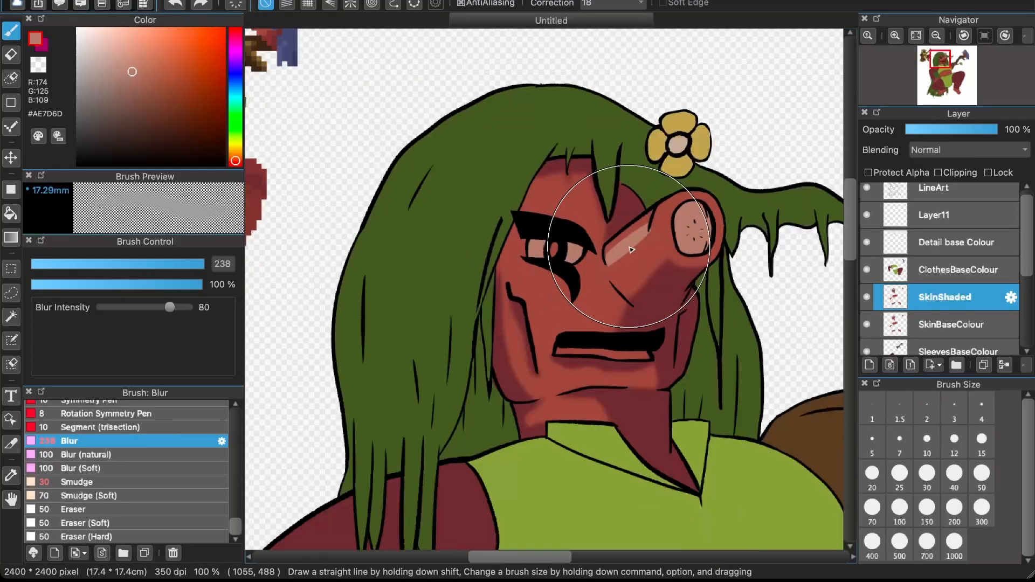
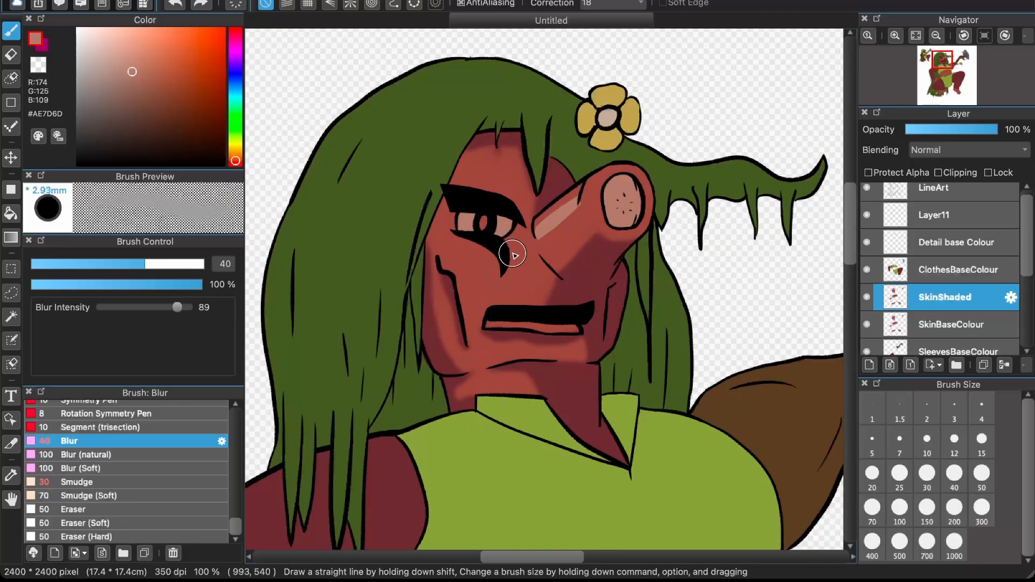
# - Try softening the nose highlight with the Blur (natural) and Blur (Soft) brushes at size 100
pyautogui.click(156, 455)
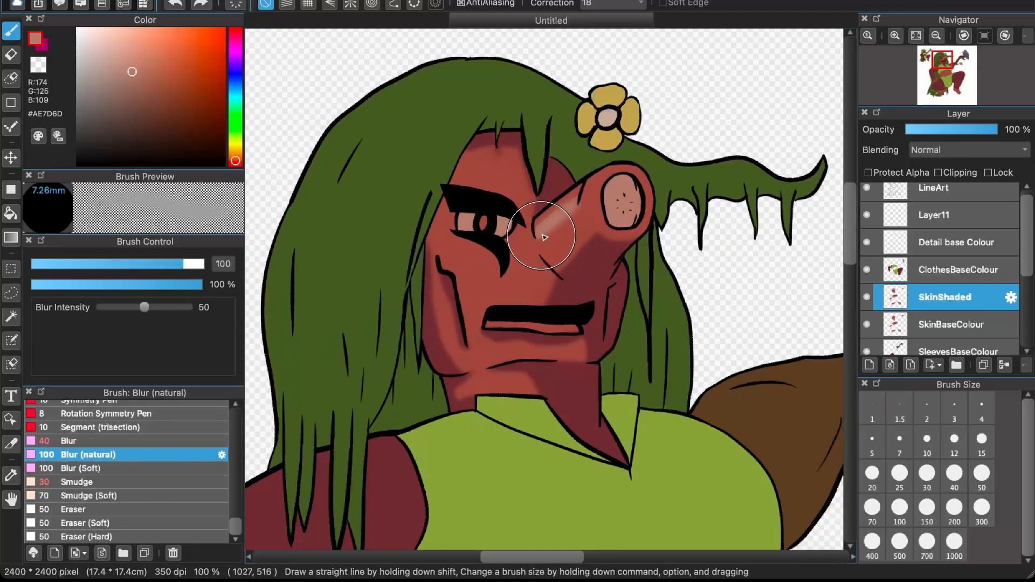
pyautogui.click(81, 468)
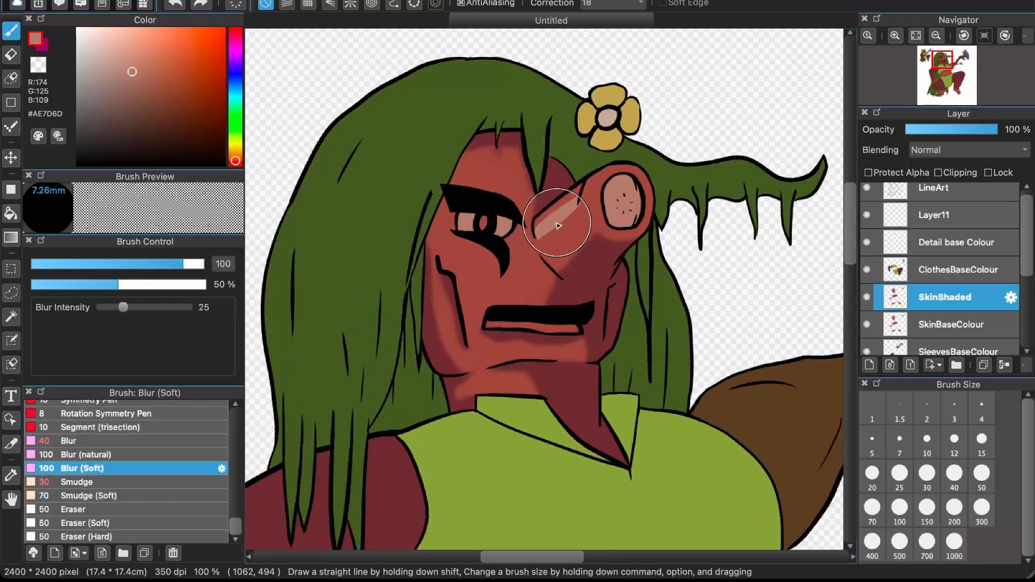
pyautogui.scroll(1, 446, 325)
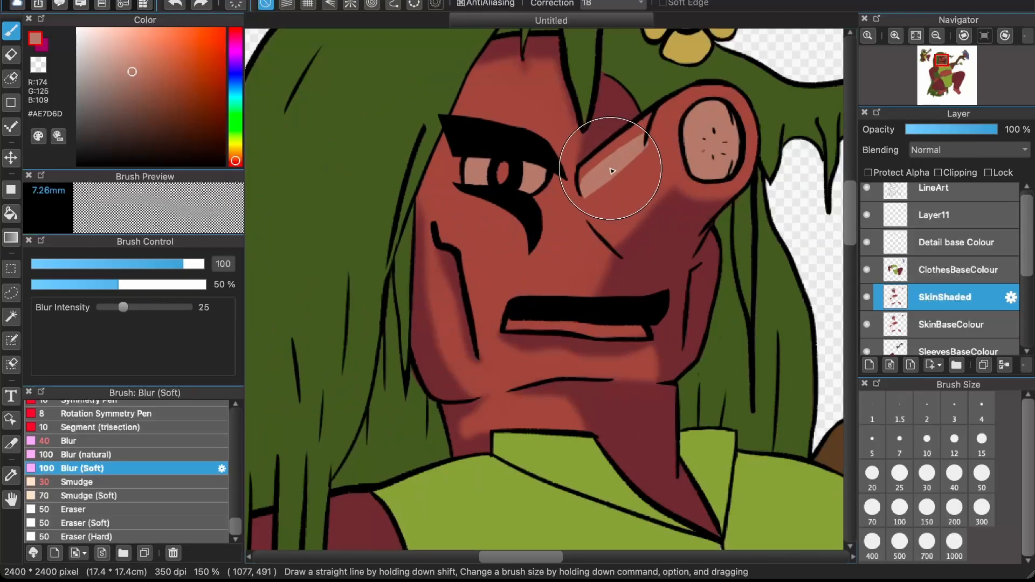
# - Pick the mid-tone skin colour #7B3734 from the face of the pixel-art reference
pyautogui.keyDown('alt'); pyautogui.click(629, 172); pyautogui.keyUp('alt')
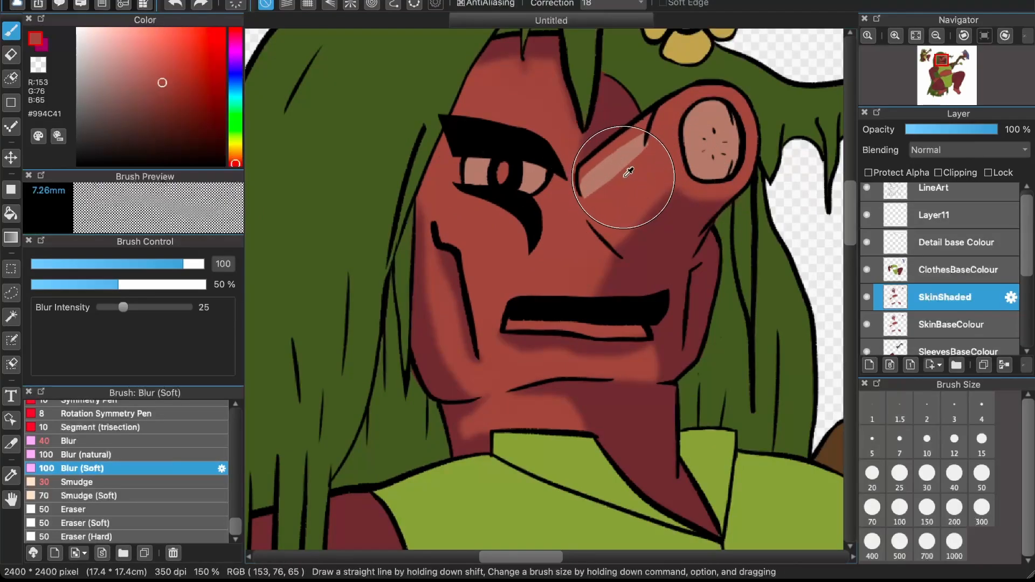
pyautogui.scroll(-2, 477, 287)
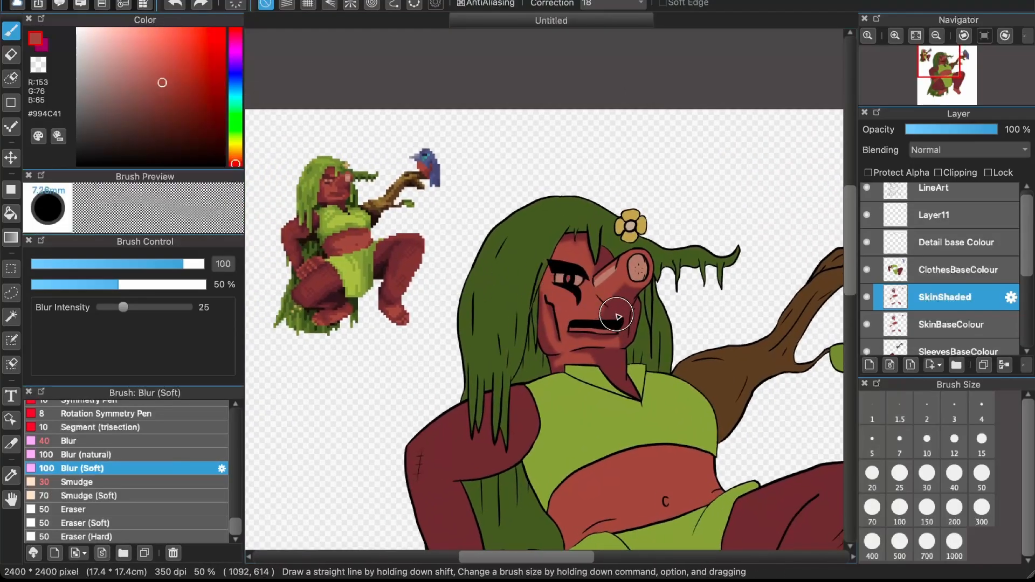
pyautogui.scroll(3, 620, 307)
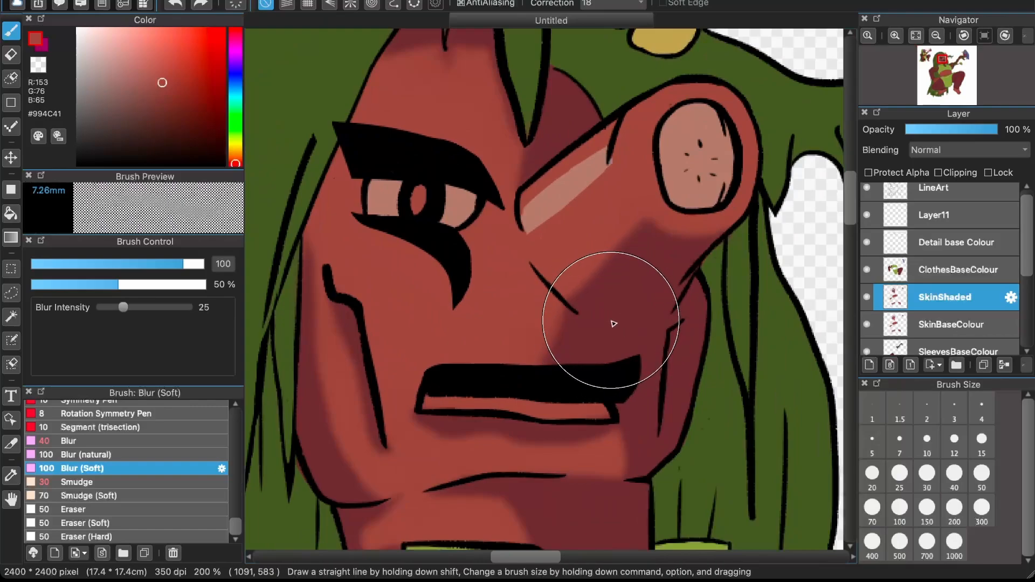
pyautogui.scroll(-1, 612, 323)
pyautogui.moveTo(272, 217); pyautogui.dragTo(423, 88)
pyautogui.scroll(2, 423, 87)
pyautogui.keyDown('alt'); pyautogui.click(455, 71); pyautogui.keyUp('alt')
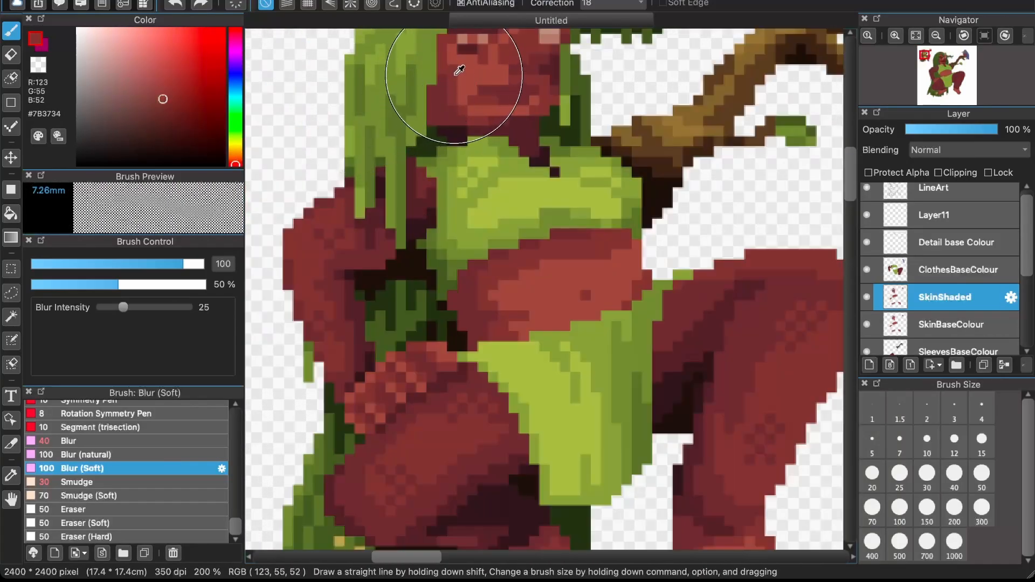
# - Paint mid-tone transitions along the shadow edges of the nose, cheek, chin and neck with the Pen at size 9.9
pyautogui.scroll(-1, 452, 74)
pyautogui.scroll(-1, 452, 74)
pyautogui.moveTo(825, 421); pyautogui.dragTo(531, 302)
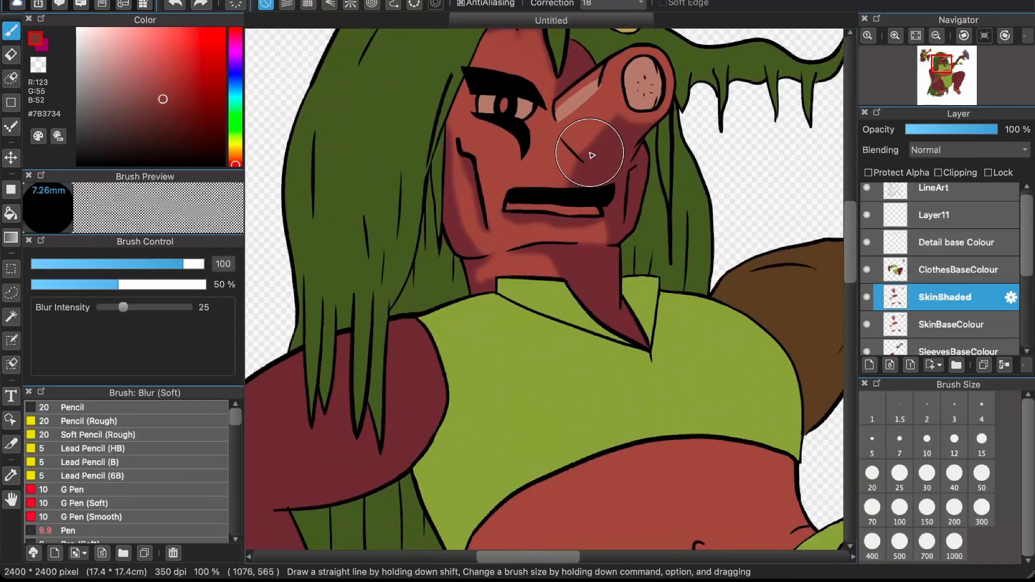
pyautogui.scroll(3, 587, 156)
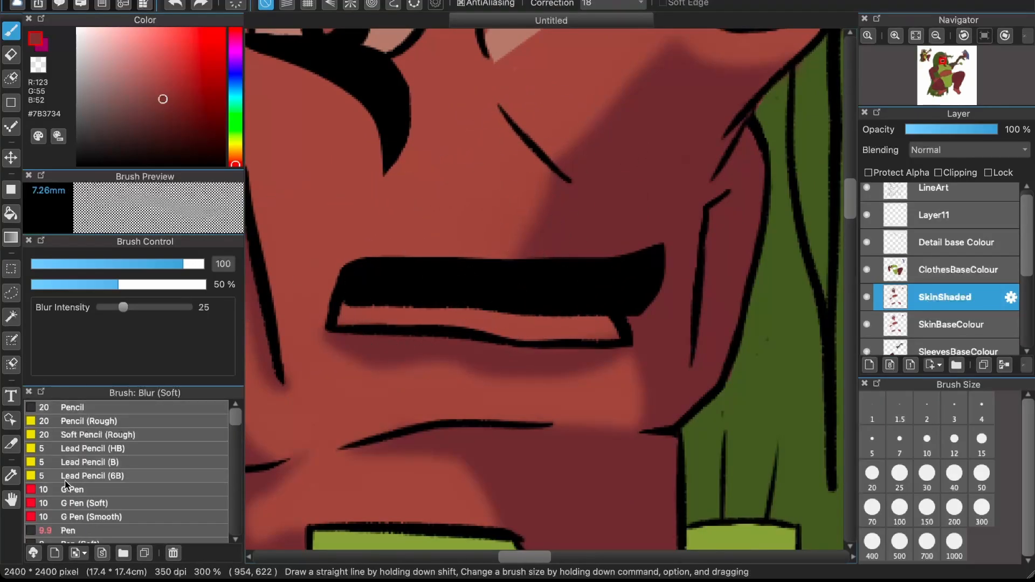
pyautogui.click(68, 530)
pyautogui.scroll(1, 297, 377)
pyautogui.scroll(-2, 296, 378)
pyautogui.moveTo(431, 289); pyautogui.dragTo(456, 236)
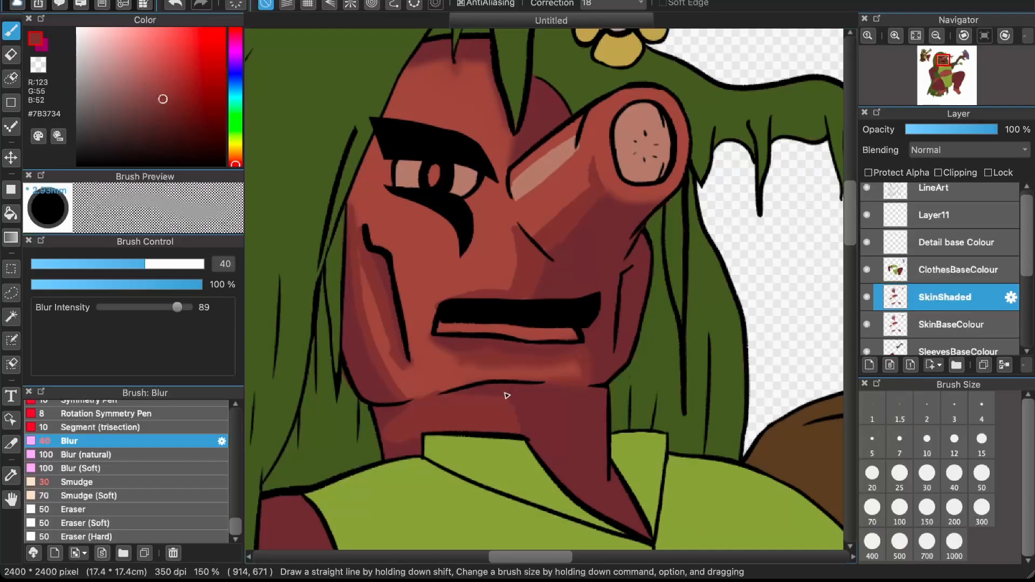
# - Try blurring the mid-tone edges on the face with the Blur brush at size 40, and undo the last stroke
pyautogui.scroll(2, 507, 394)
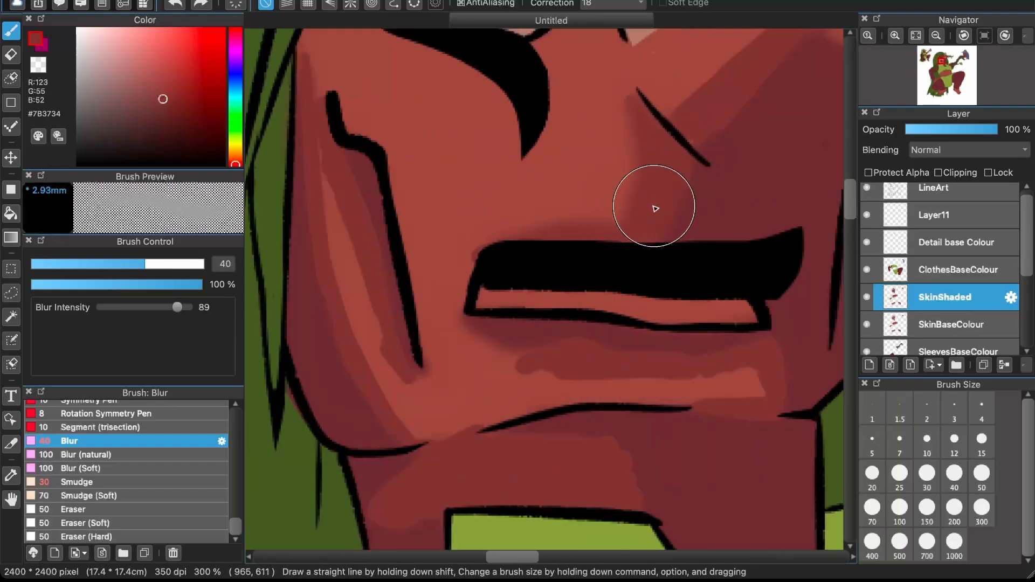
pyautogui.scroll(-1, 643, 156)
pyautogui.press('super+z')
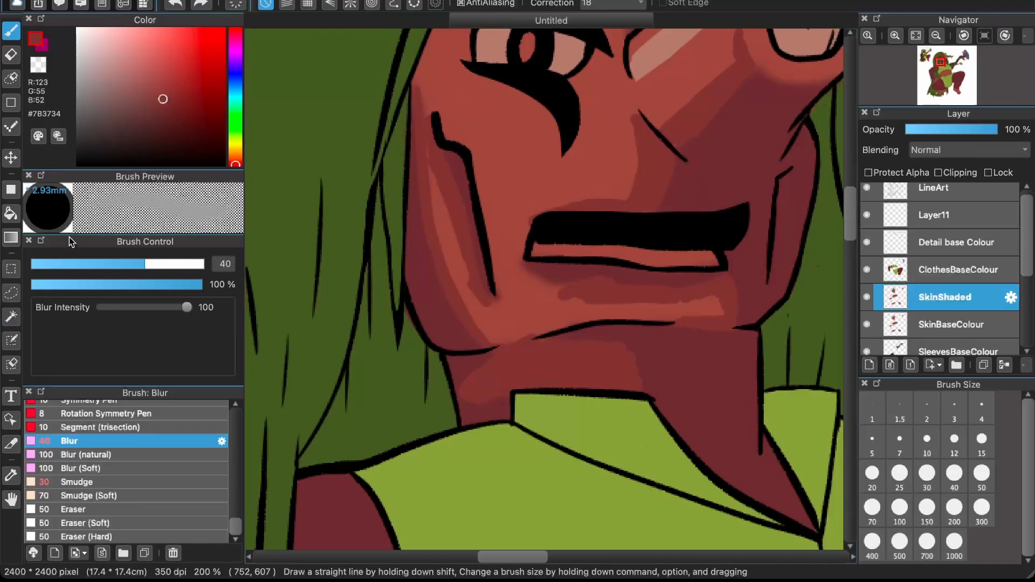
# - Blend the mid-tones and shadows across the cheek, chin, neck and nose with the Smudge (Soft) brush at size 70 and 50% opacity
pyautogui.click(125, 482)
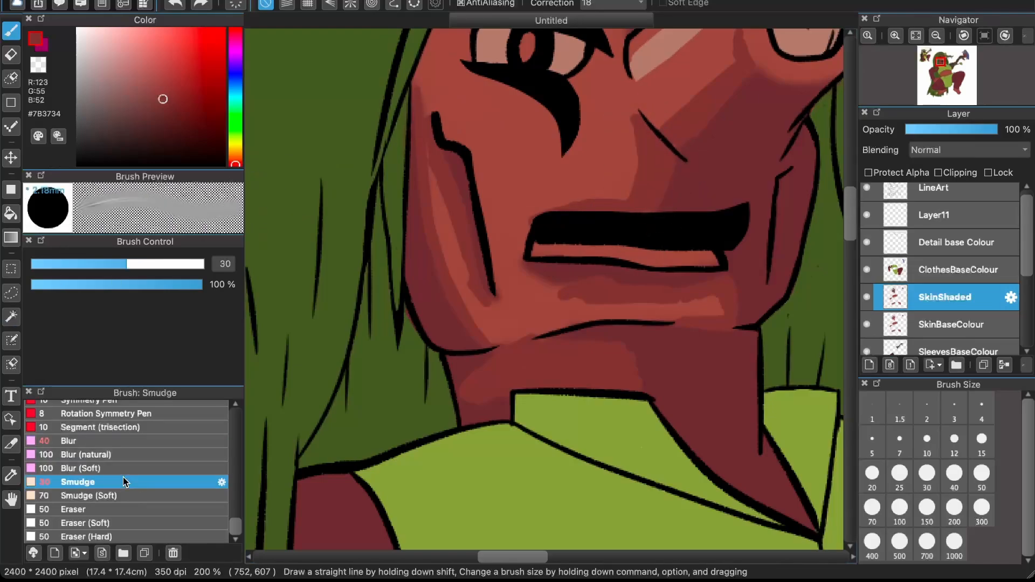
pyautogui.click(108, 495)
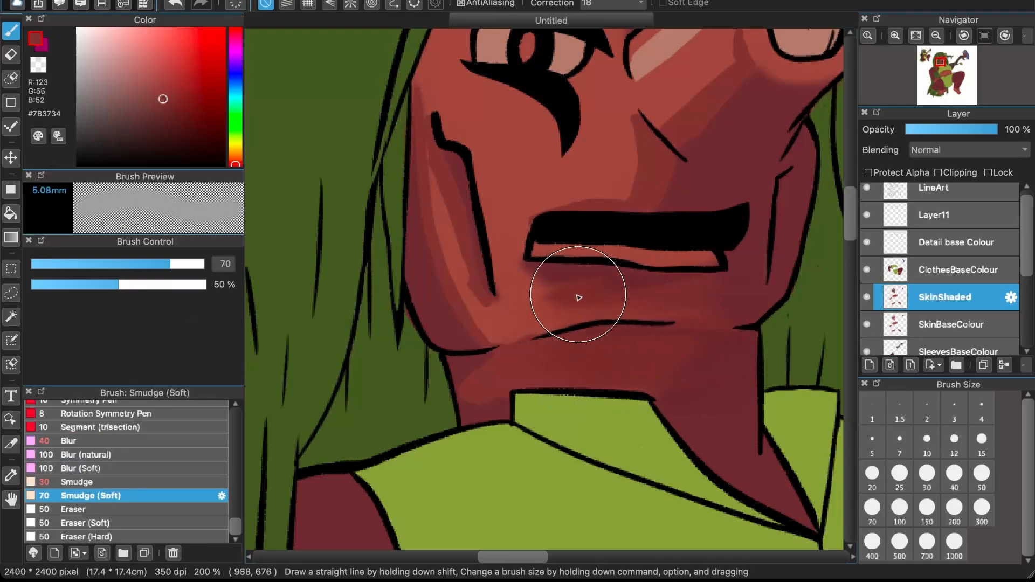
pyautogui.moveTo(474, 374)
pyautogui.mouseDown()
pyautogui.moveTo(477, 419)
pyautogui.moveTo(488, 404)
pyautogui.moveTo(438, 248)
pyautogui.moveTo(430, 161)
pyautogui.mouseUp()
pyautogui.scroll(3, 667, 197)
pyautogui.moveTo(659, 173)
pyautogui.mouseDown()
pyautogui.moveTo(681, 150)
pyautogui.moveTo(722, 146)
pyautogui.mouseUp()
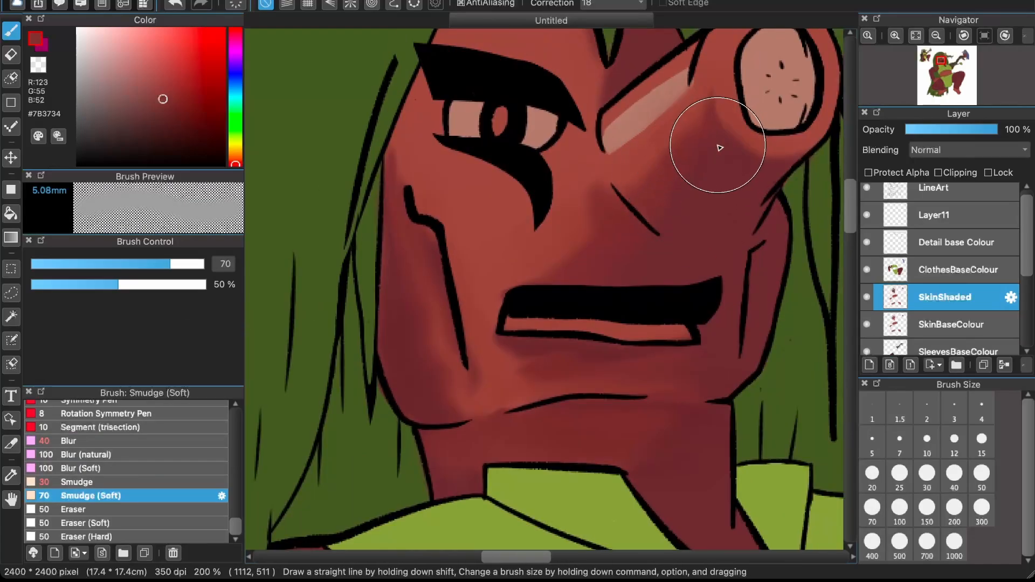
# - Try blurring the nose highlight with the Blur brush at size 47 and intensity 100, and undo the strokes
pyautogui.scroll(5, 722, 146)
pyautogui.hscroll(-3, 654, 104)
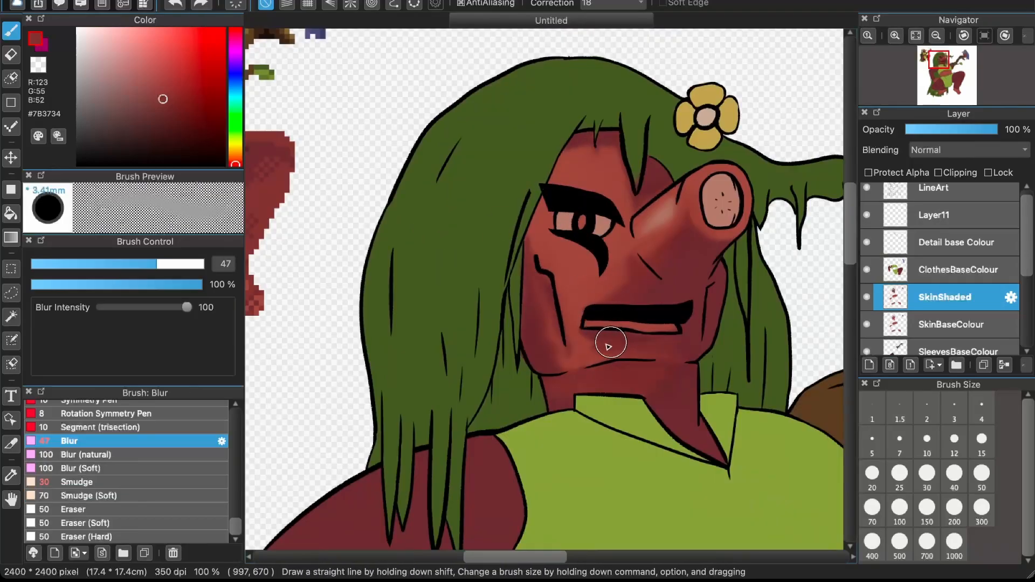
pyautogui.press('super+z')
pyautogui.press('super+z')
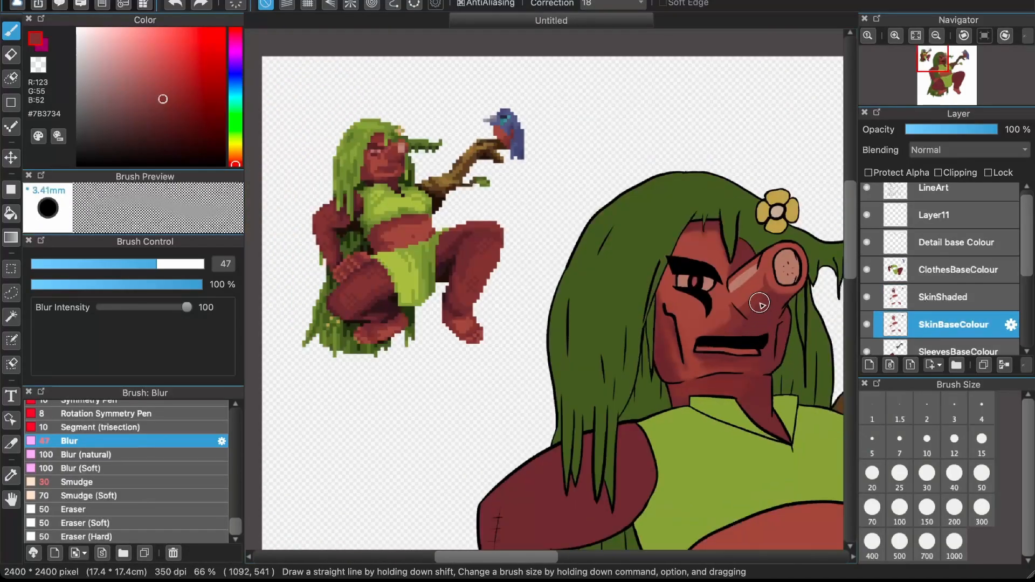
# - Hide the SkinBaseColour layer and blur the edges of the nose highlight on the SkinShaded layer with the Blur brush at size 39
pyautogui.scroll(3, 760, 304)
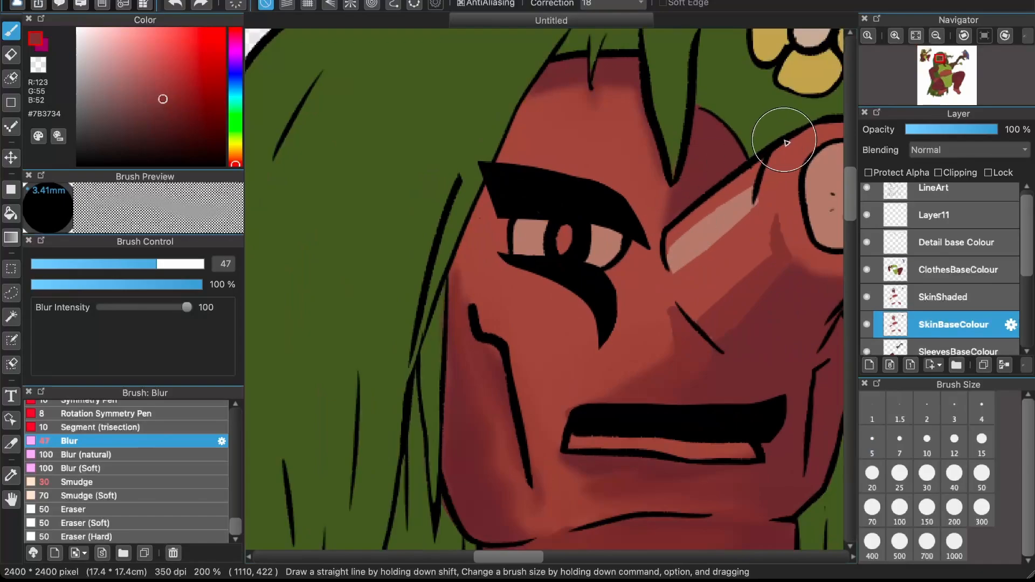
pyautogui.hscroll(5, 785, 231)
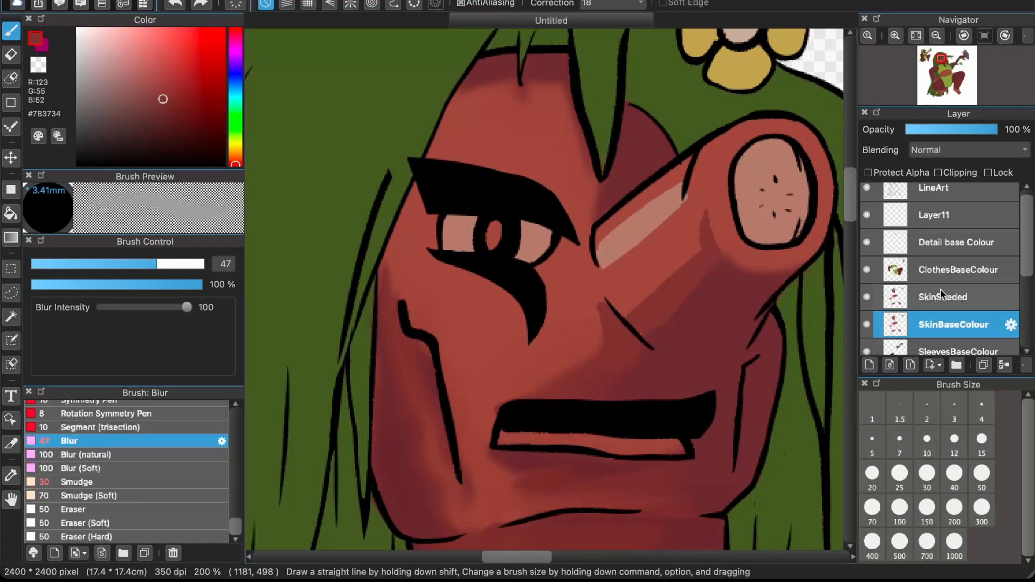
pyautogui.click(870, 326)
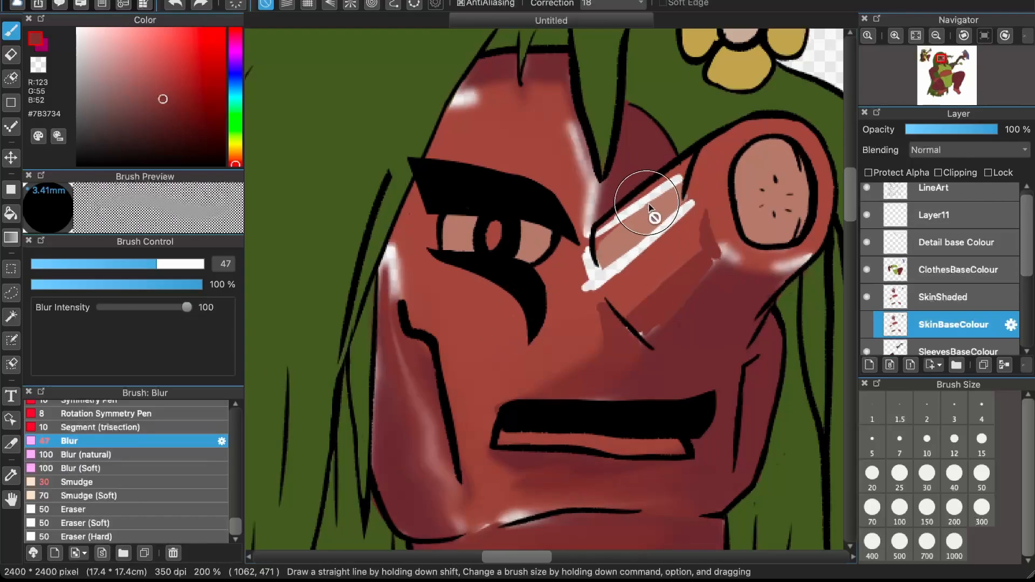
pyautogui.click(916, 280)
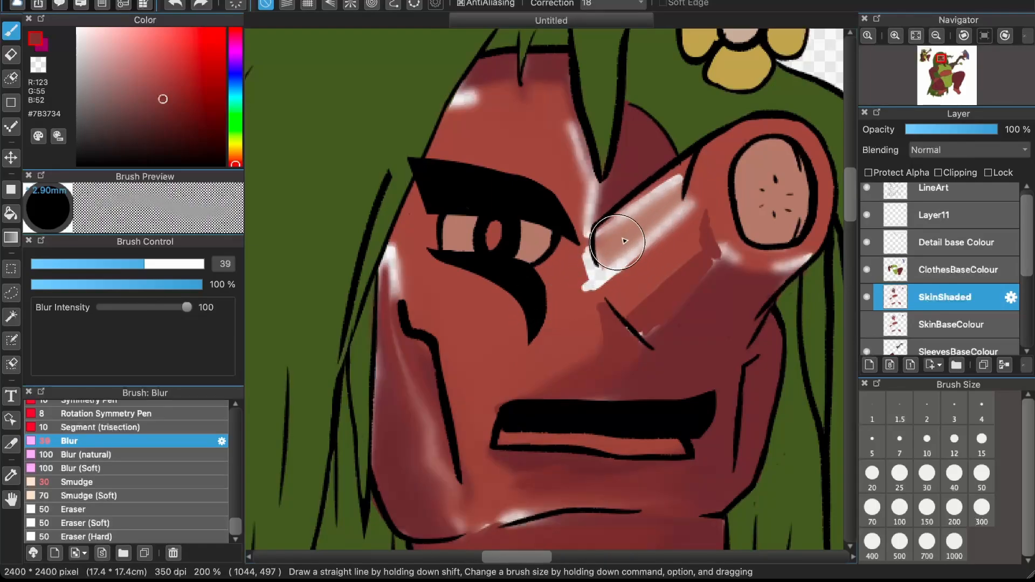
pyautogui.moveTo(624, 241); pyautogui.dragTo(609, 242)
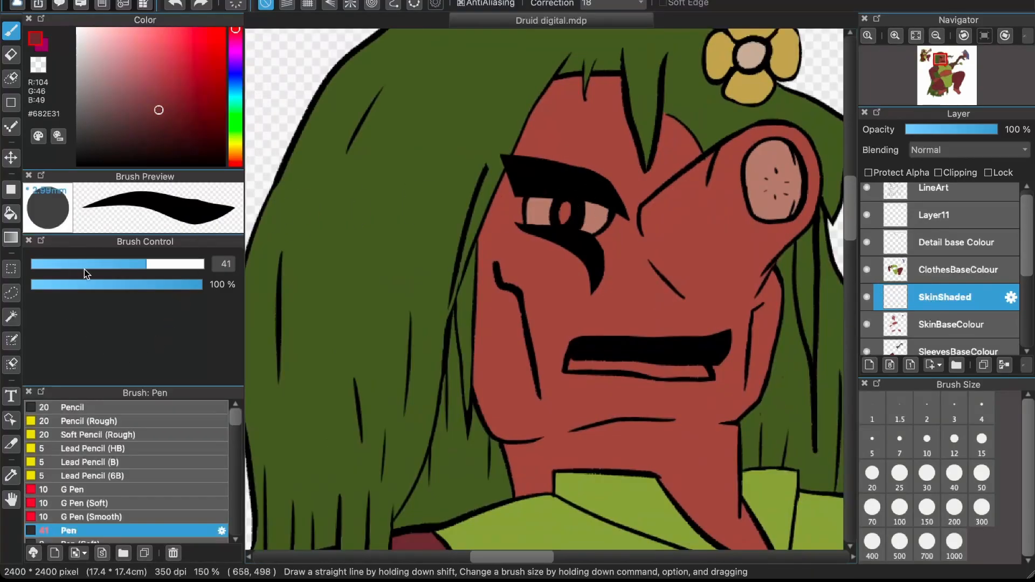
# - Test dark red #682E31 shading strokes on the cheek with the Pen at size 8.7, and undo them
pyautogui.moveTo(85, 273)
pyautogui.mouseDown()
pyautogui.moveTo(100, 271)
pyautogui.moveTo(60, 269)
pyautogui.mouseUp()
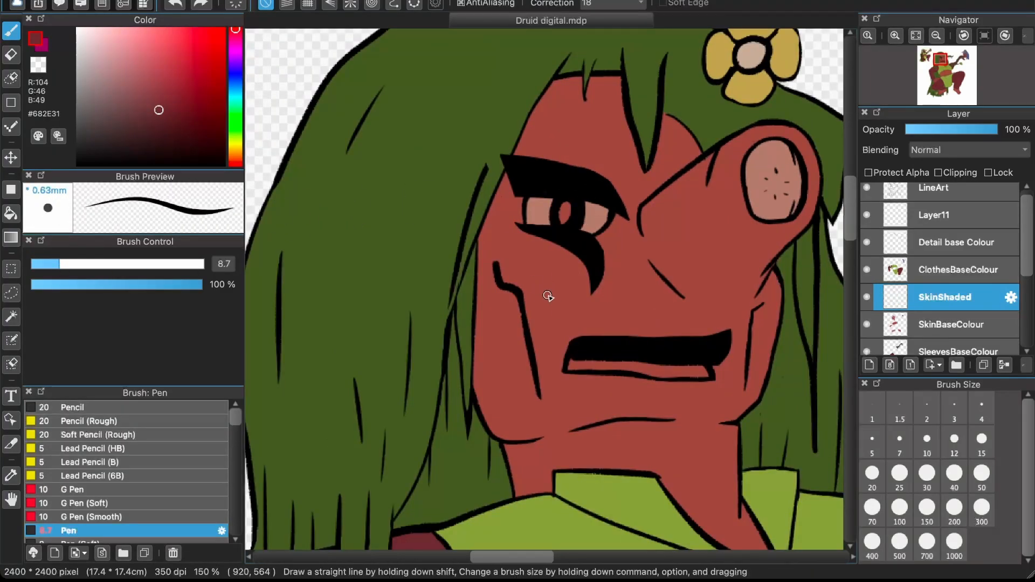
pyautogui.moveTo(538, 287); pyautogui.dragTo(548, 325)
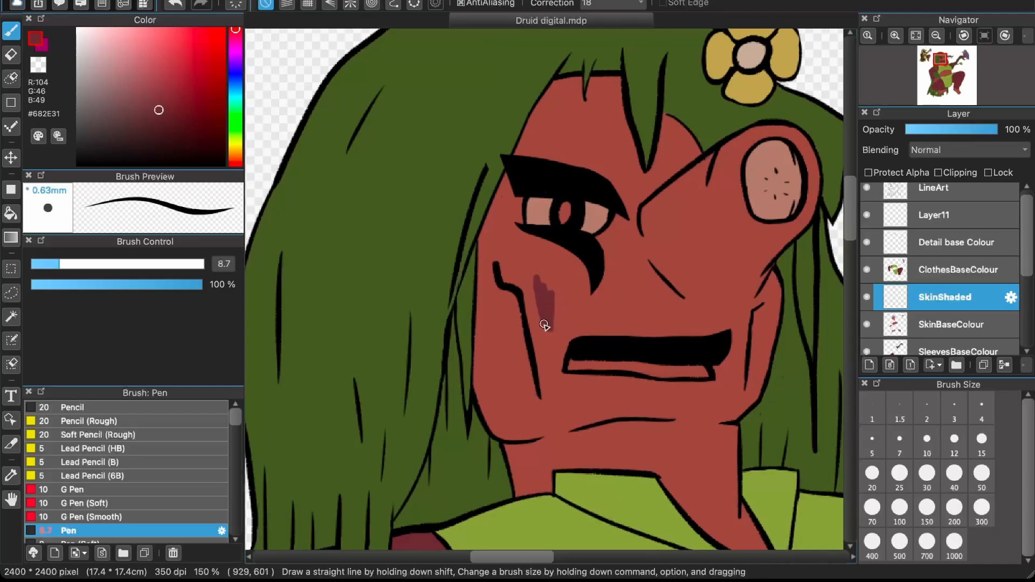
pyautogui.moveTo(554, 303); pyautogui.dragTo(549, 296)
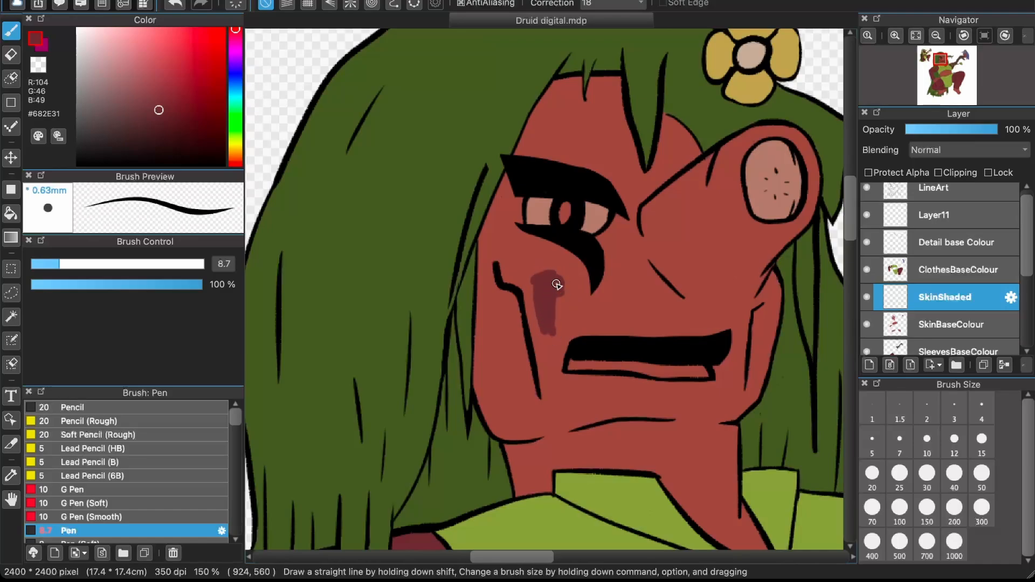
pyautogui.press('super+z')
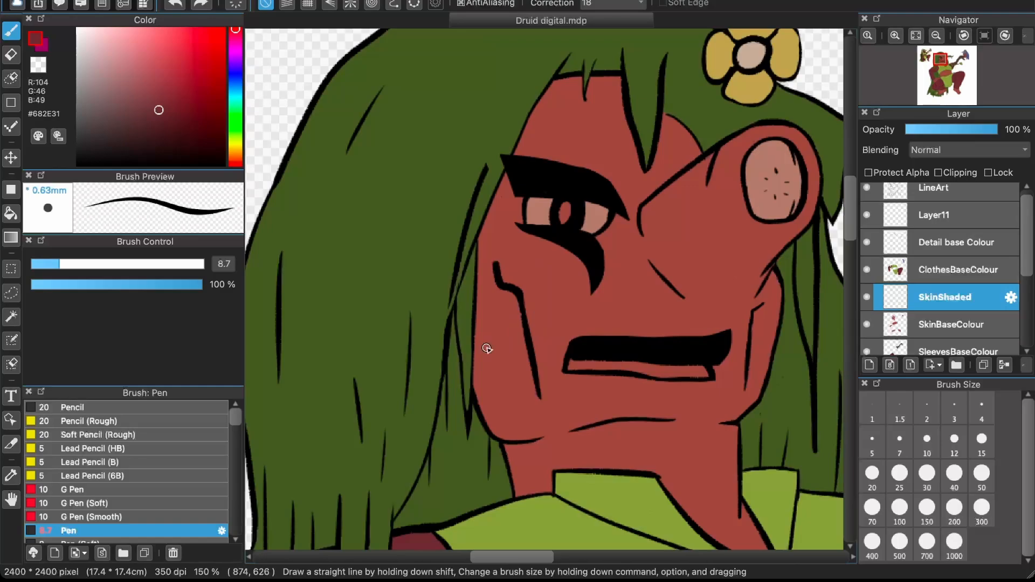
# - Test a shading stroke beside the cheek line with the Watercolor brush at size 36, and undo it
pyautogui.scroll(-5, 93, 482)
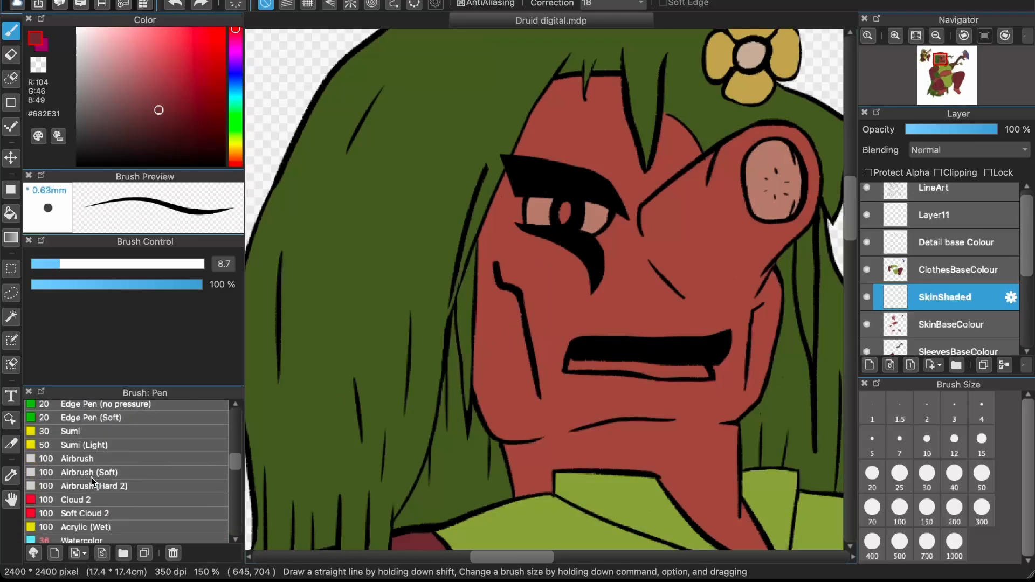
pyautogui.scroll(-4, 92, 481)
pyautogui.scroll(3, 92, 479)
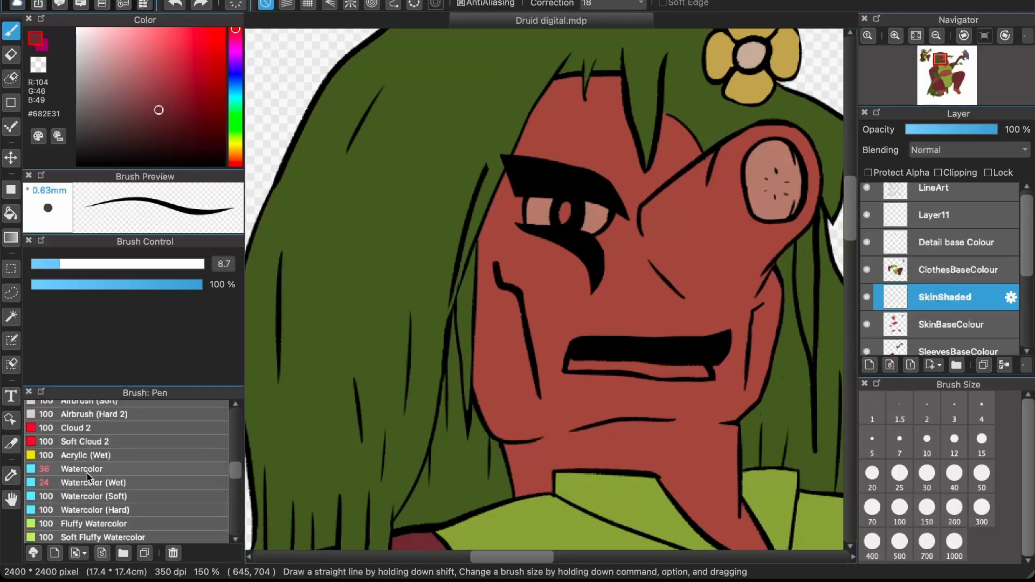
pyautogui.click(90, 473)
pyautogui.moveTo(536, 277); pyautogui.dragTo(549, 407)
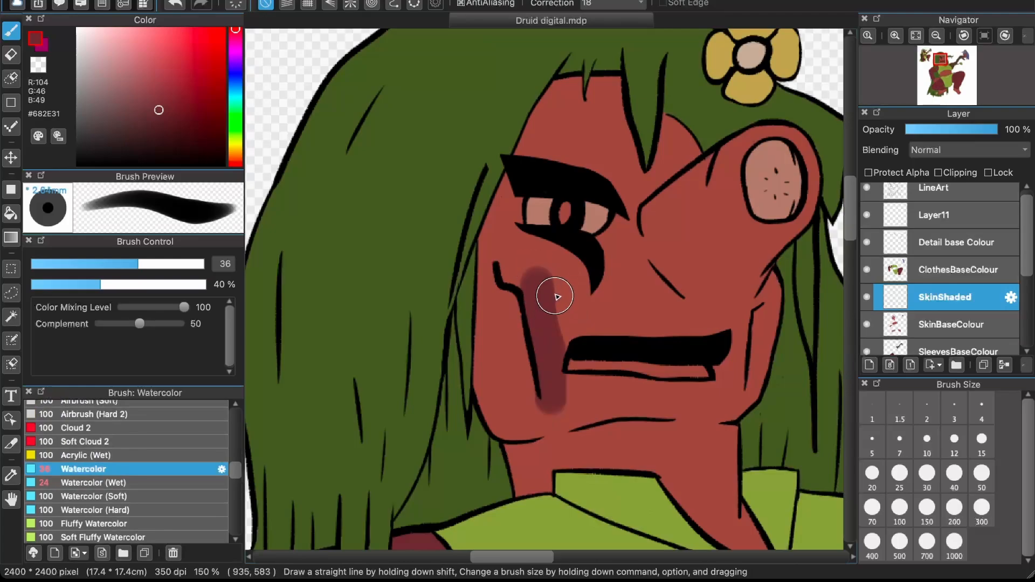
pyautogui.press('super+z')
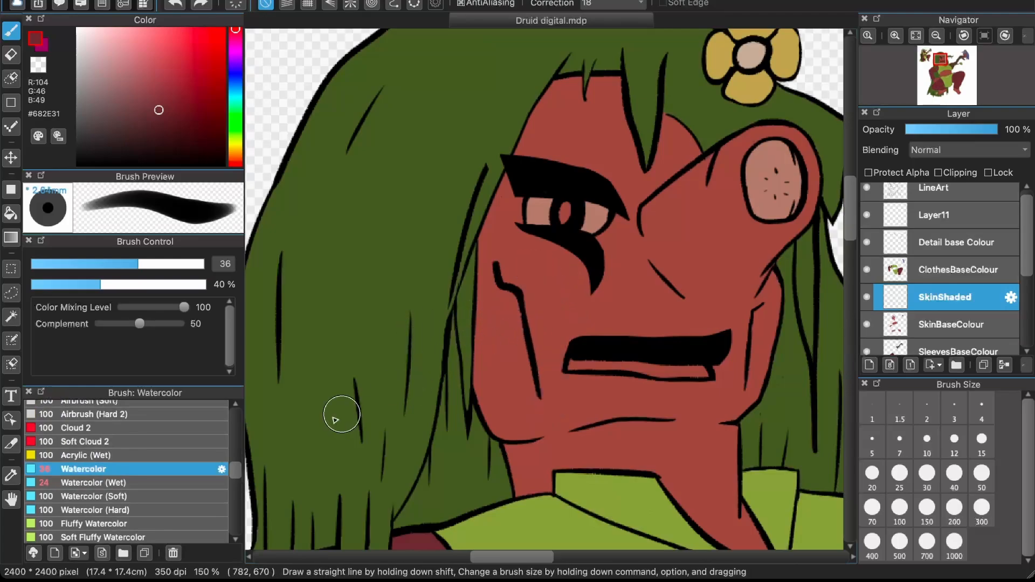
# - Test a shading stroke on the cheek with the Watercolor (Wet) brush at size 24, and undo it
pyautogui.click(138, 483)
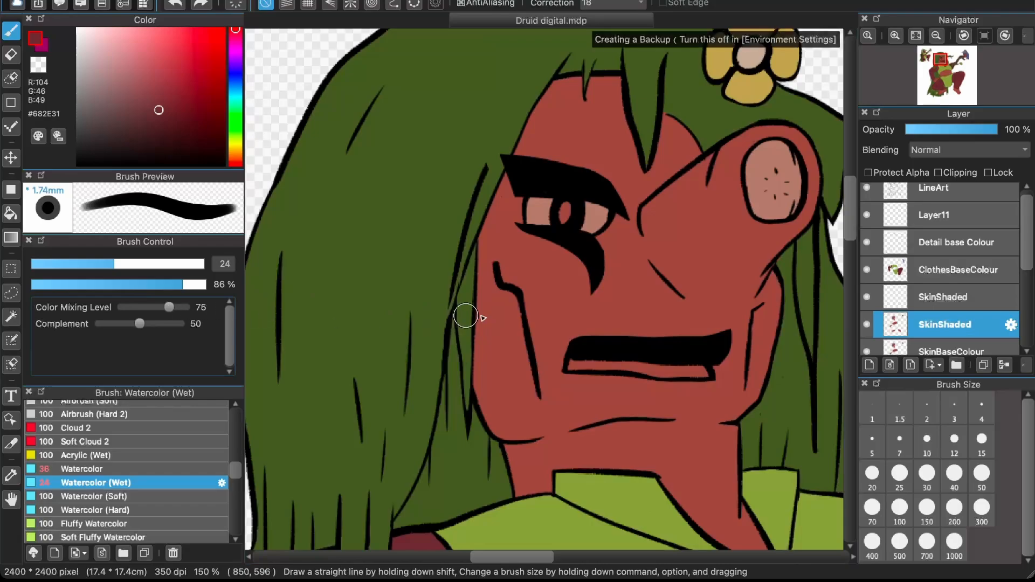
pyautogui.moveTo(536, 283)
pyautogui.mouseDown()
pyautogui.moveTo(507, 317)
pyautogui.moveTo(512, 347)
pyautogui.moveTo(501, 339)
pyautogui.moveTo(518, 305)
pyautogui.moveTo(558, 283)
pyautogui.mouseUp()
pyautogui.press('super+z')
pyautogui.press('super+z')
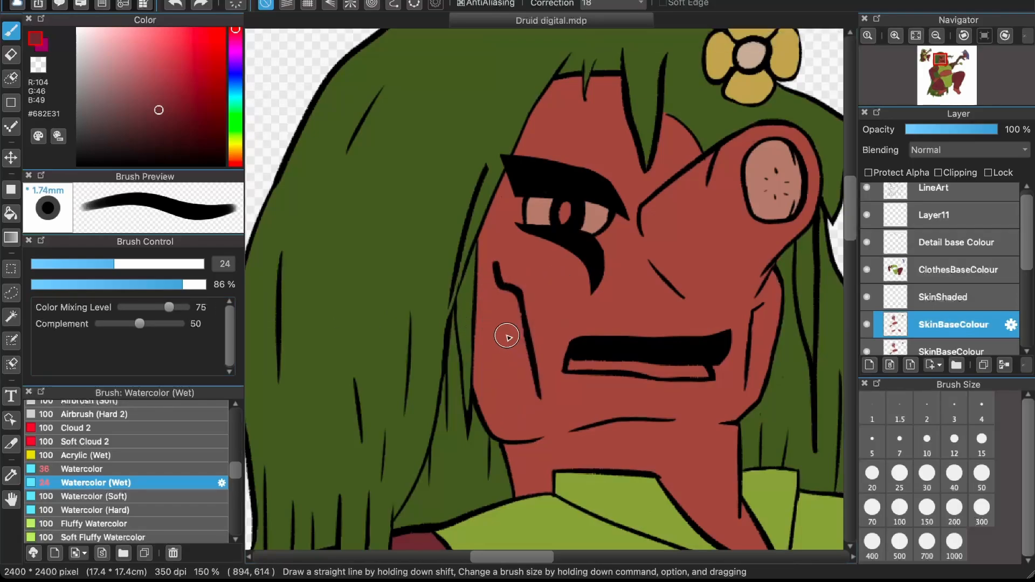
# - Test cheek shading strokes along the face edge with the Turnip Pen (Soft) at size 20, and undo them
pyautogui.press('s')
pyautogui.moveTo(503, 357)
pyautogui.mouseDown()
pyautogui.moveTo(485, 292)
pyautogui.moveTo(506, 384)
pyautogui.mouseUp()
pyautogui.moveTo(484, 273)
pyautogui.mouseDown()
pyautogui.moveTo(496, 339)
pyautogui.moveTo(486, 295)
pyautogui.moveTo(481, 315)
pyautogui.moveTo(497, 364)
pyautogui.mouseUp()
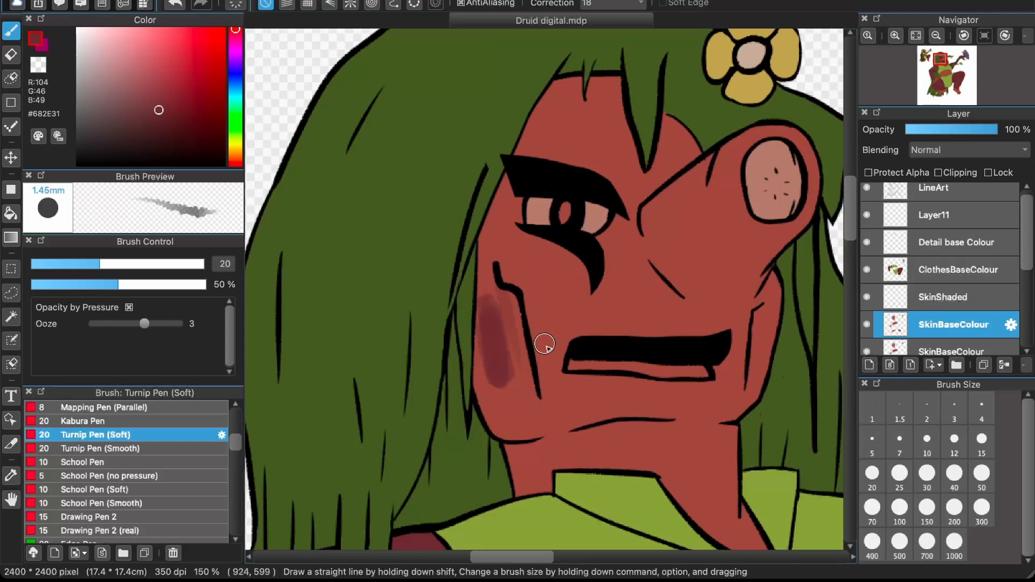
pyautogui.scroll(3, 532, 360)
pyautogui.press('super+z')
pyautogui.press('super+z')
pyautogui.press('super+z')
pyautogui.press('super+z')
pyautogui.press('super+z')
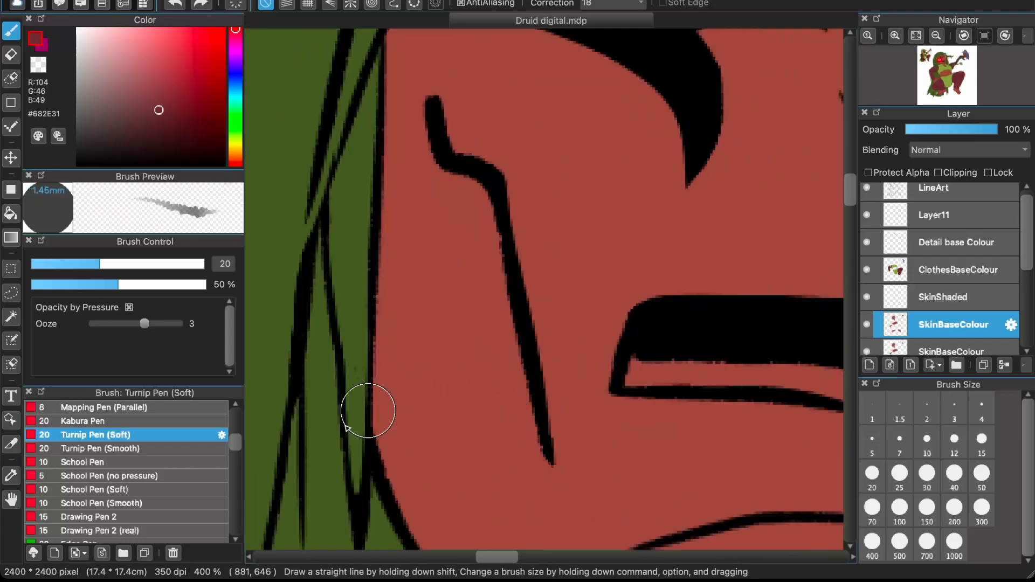
pyautogui.scroll(-10, 188, 476)
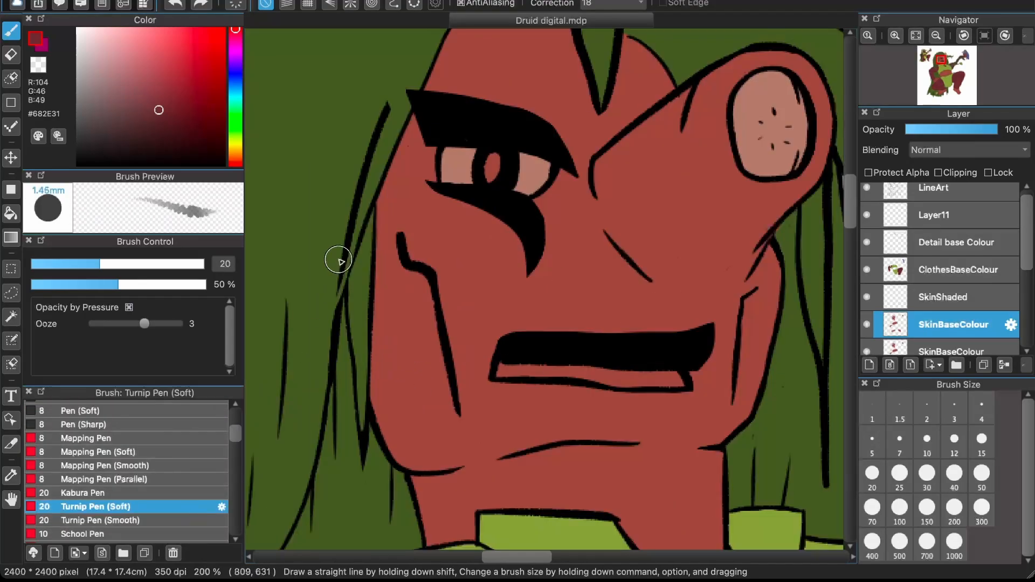
# - Paint soft dark red #682E31 shading along the cheek line on SkinBaseColour with the Turnip Pen (Soft) at size 20 and 50% opacity
pyautogui.scroll(2, 338, 262)
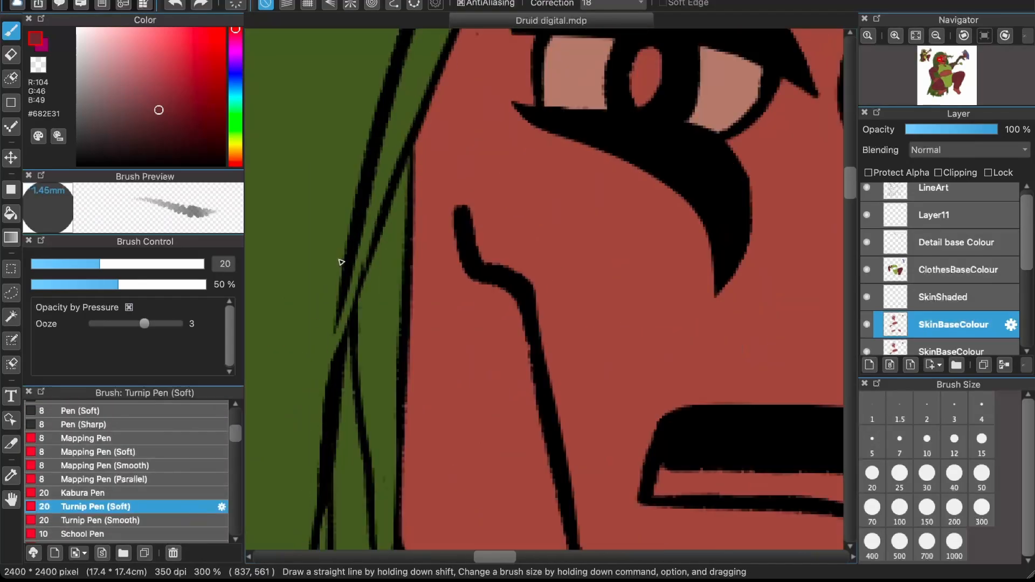
pyautogui.moveTo(474, 304); pyautogui.dragTo(531, 391)
pyautogui.scroll(-3, 491, 318)
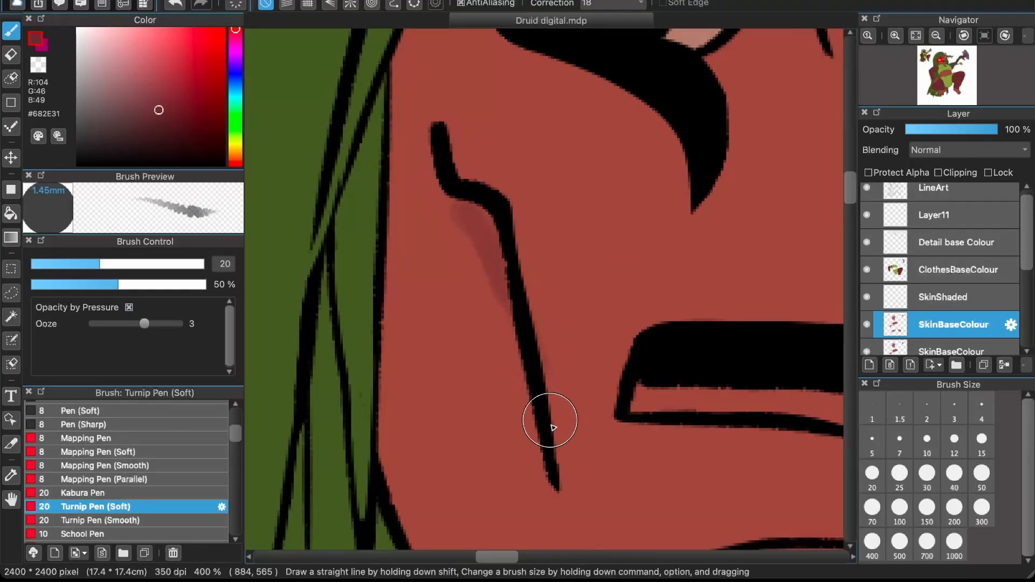
pyautogui.moveTo(432, 190); pyautogui.dragTo(513, 377)
pyautogui.moveTo(460, 225); pyautogui.dragTo(538, 423)
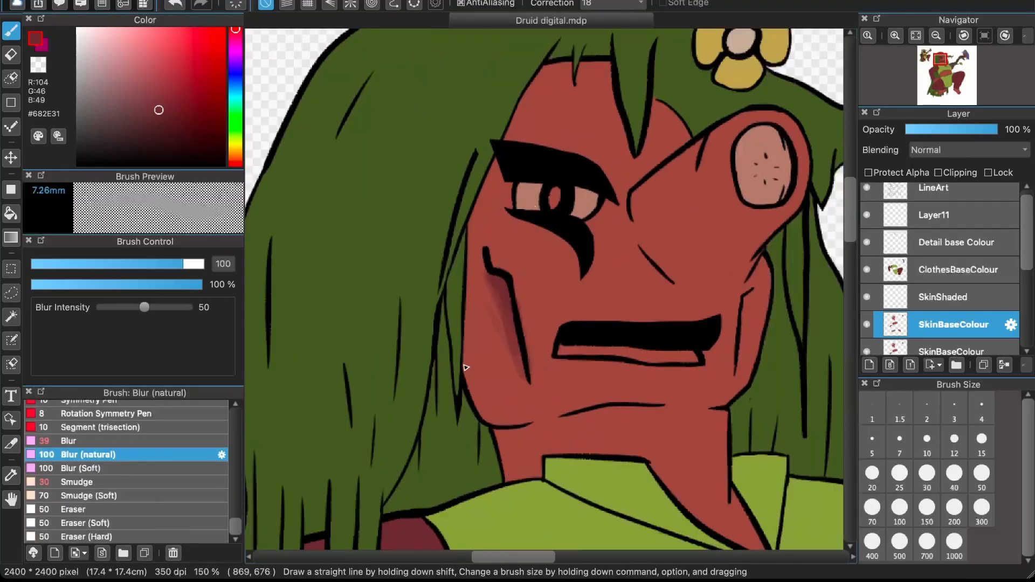
# - Blend the cheek shading into the surrounding skin with the Blur (natural) brush at size 100, 100% opacity and blur intensity 50
pyautogui.scroll(2, 462, 363)
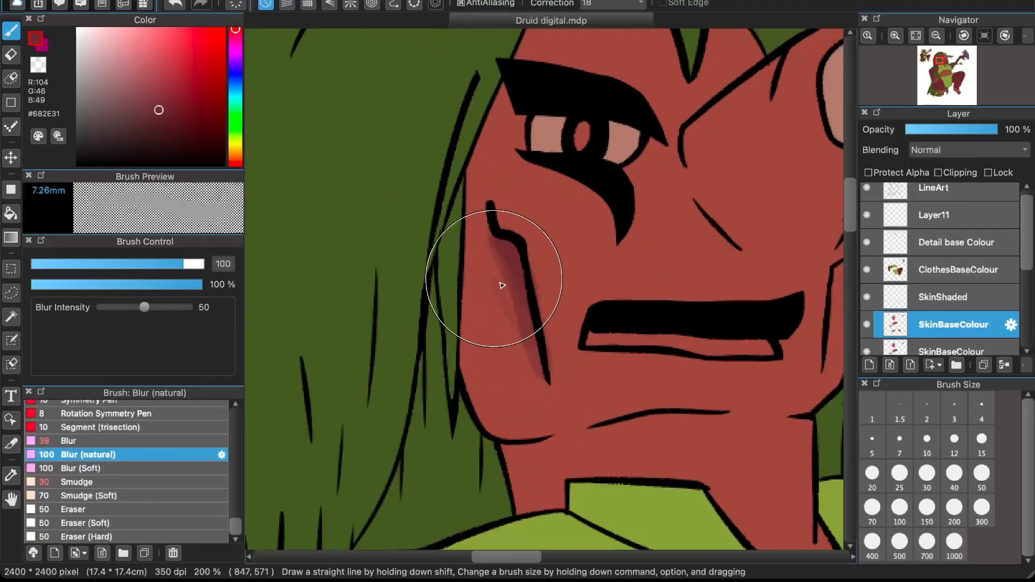
pyautogui.moveTo(504, 266)
pyautogui.mouseDown()
pyautogui.moveTo(514, 322)
pyautogui.moveTo(495, 264)
pyautogui.moveTo(502, 246)
pyautogui.moveTo(517, 282)
pyautogui.mouseUp()
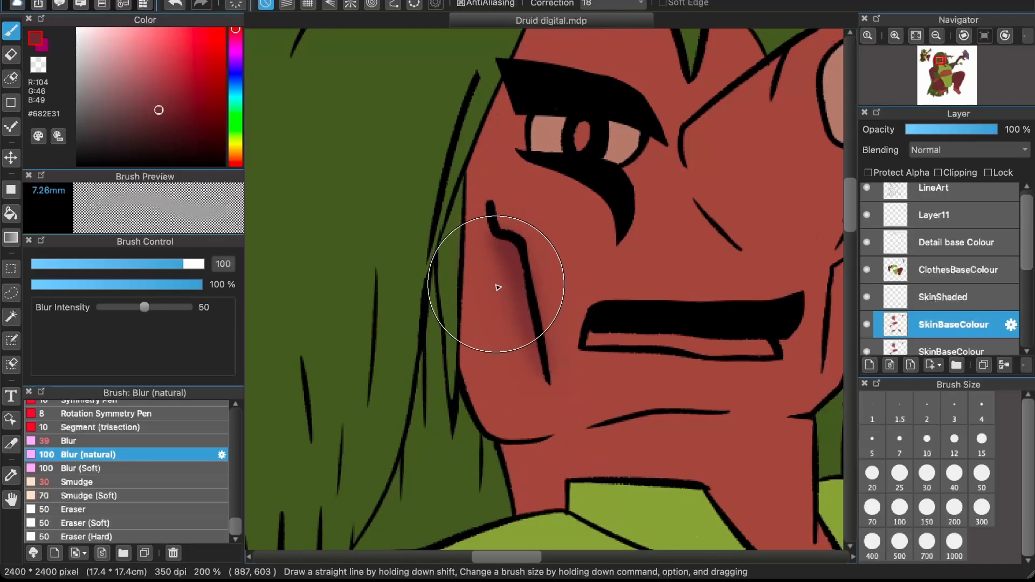
pyautogui.scroll(-2, 497, 286)
pyautogui.scroll(1, 489, 274)
pyautogui.moveTo(489, 274)
pyautogui.mouseDown()
pyautogui.moveTo(515, 381)
pyautogui.moveTo(500, 329)
pyautogui.moveTo(532, 374)
pyautogui.moveTo(507, 302)
pyautogui.mouseUp()
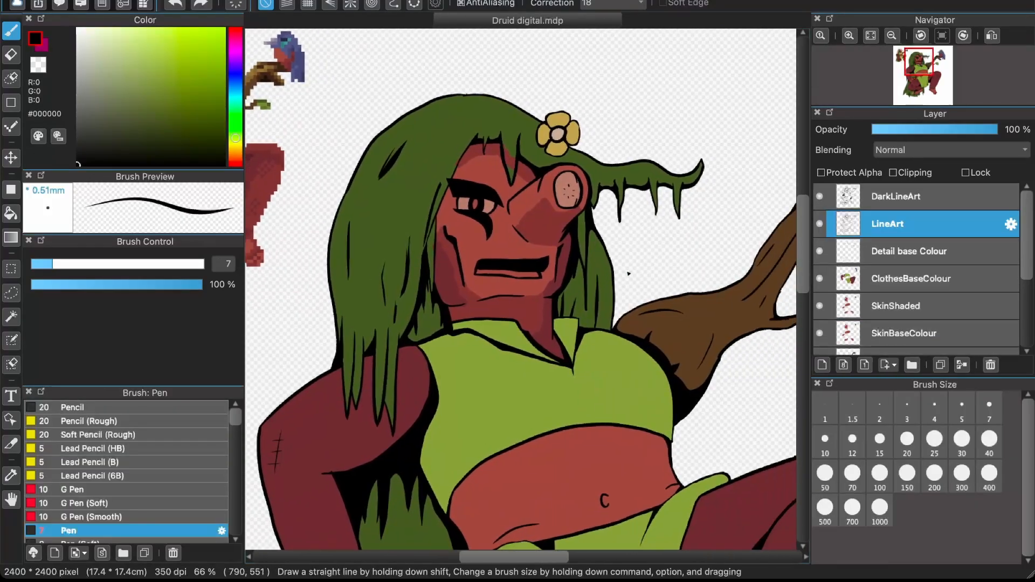
# - Check the face and upper body with the DarkLineArt layer hidden and shown again
pyautogui.scroll(-2, 628, 273)
pyautogui.scroll(2, 535, 206)
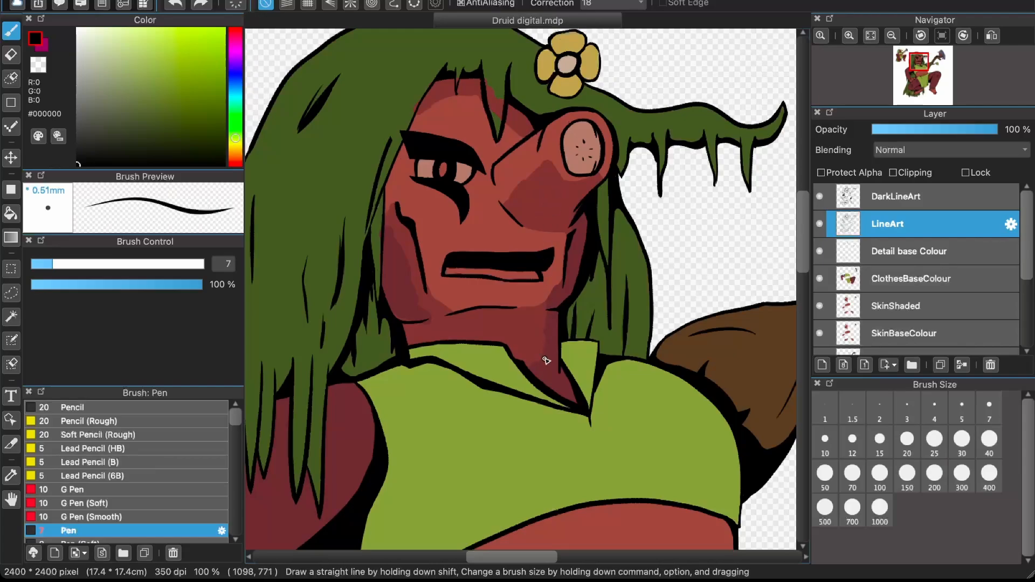
pyautogui.scroll(-2, 545, 360)
pyautogui.click(820, 197)
pyautogui.click(820, 197)
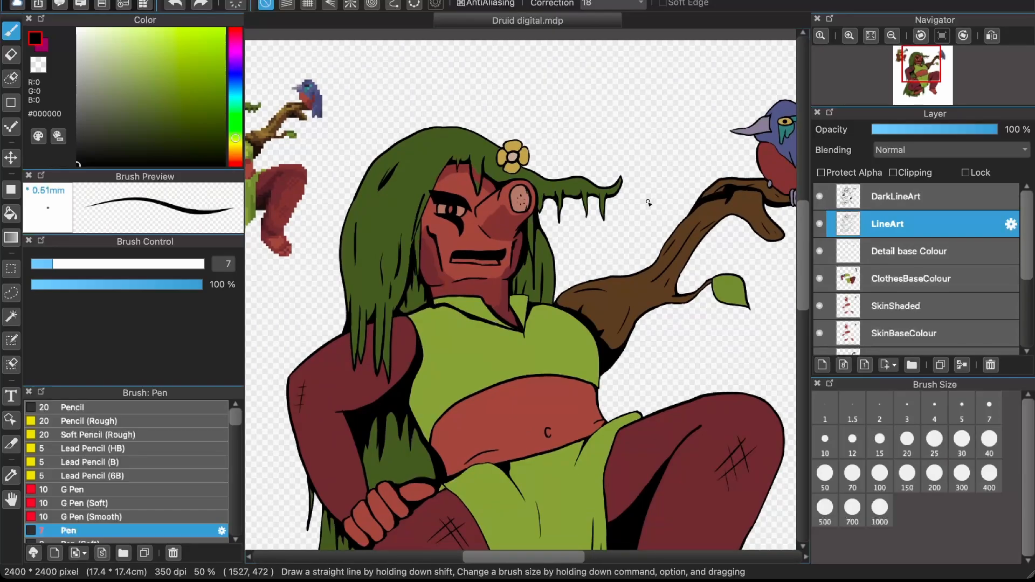
# - Inspect the face's flat shading shapes and the full figure beside the pixel-art reference
pyautogui.scroll(-5, 552, 127)
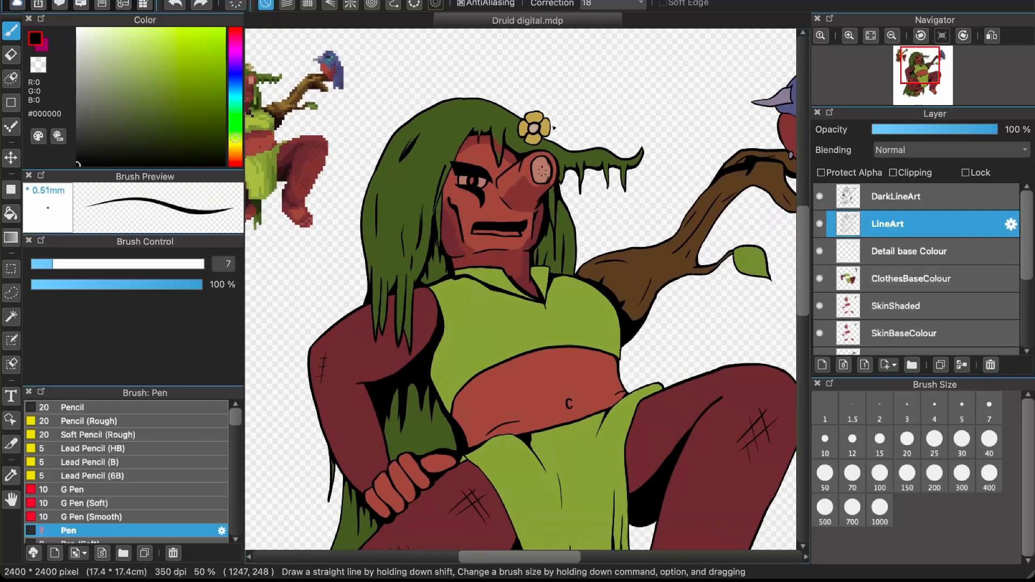
pyautogui.scroll(-4, 554, 127)
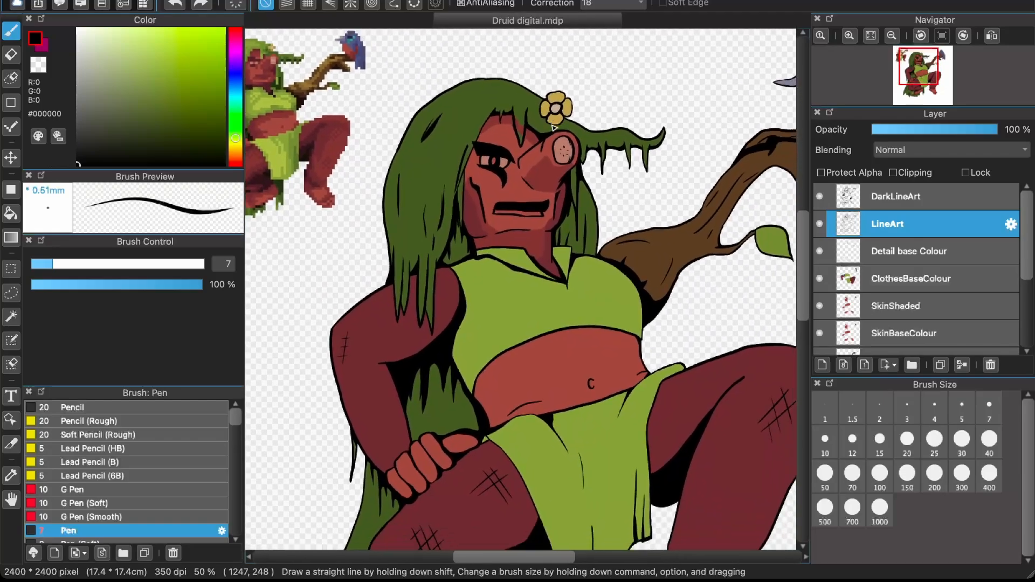
pyautogui.scroll(4, 553, 128)
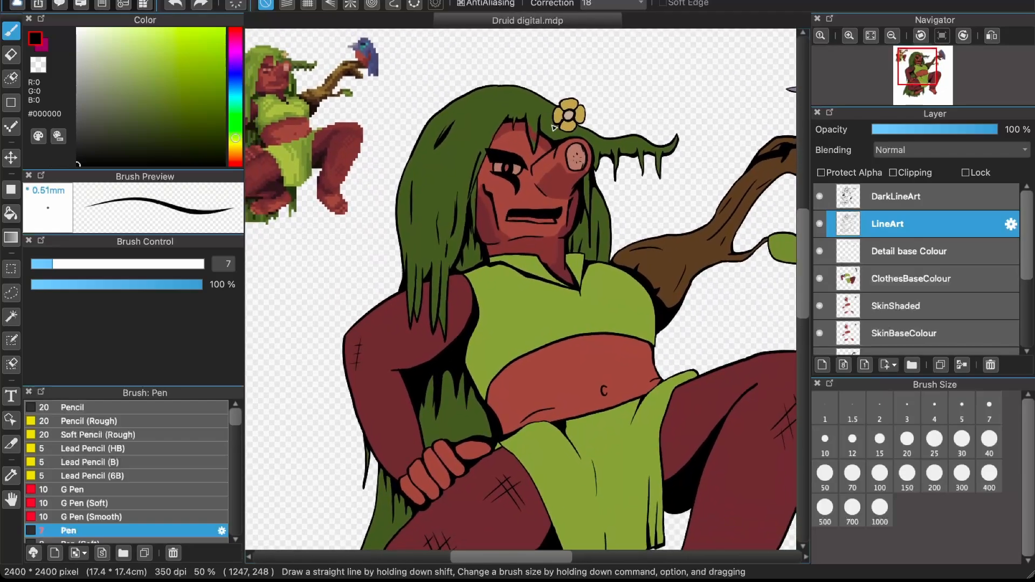
pyautogui.scroll(-1, 554, 128)
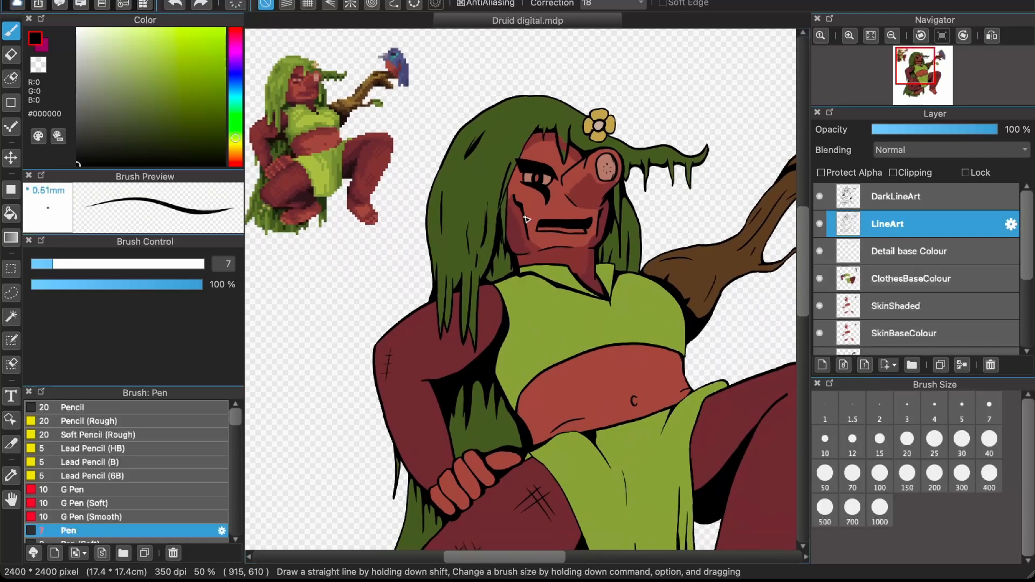
pyautogui.scroll(2, 520, 216)
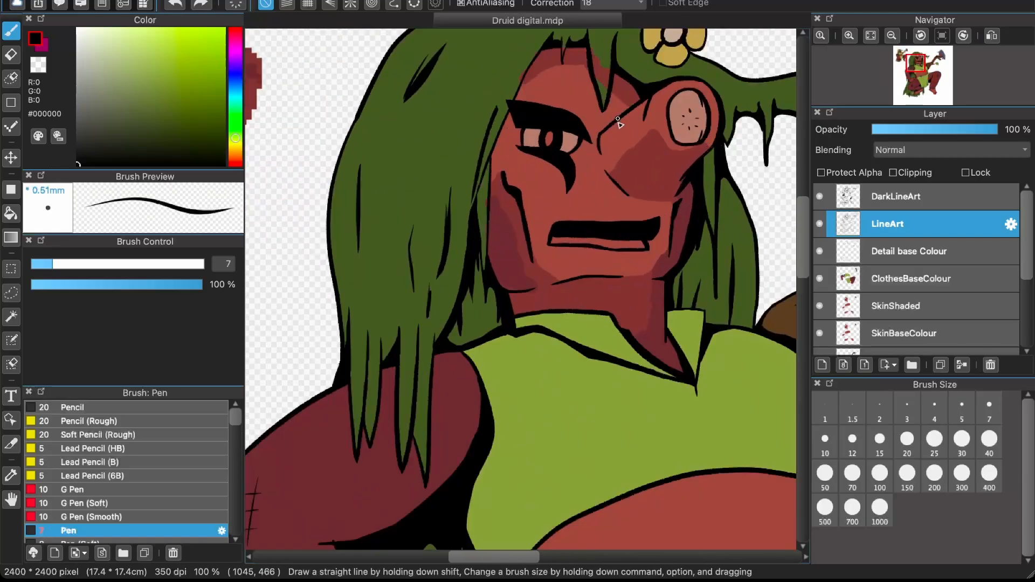
pyautogui.moveTo(514, 195); pyautogui.dragTo(521, 204)
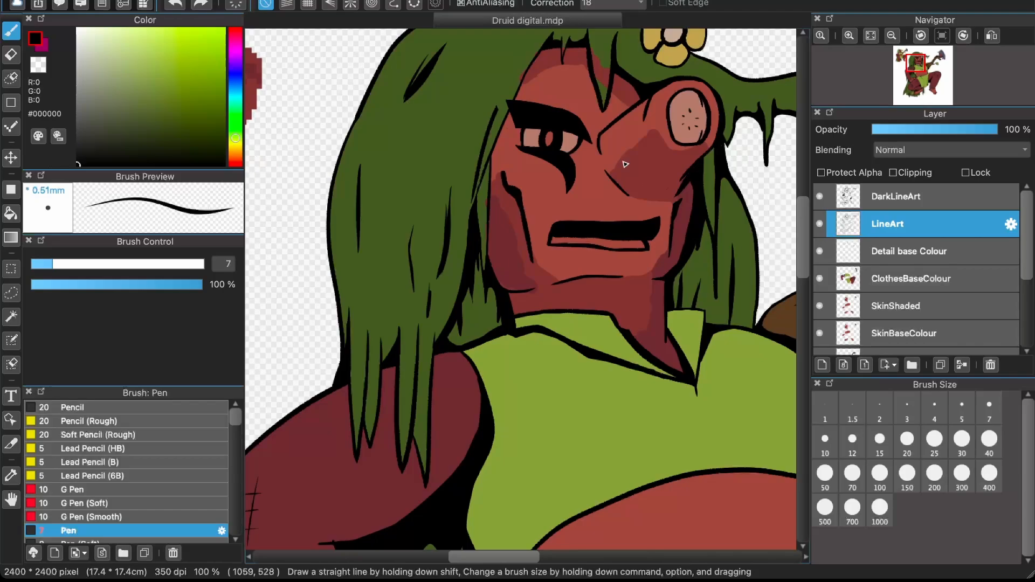
pyautogui.scroll(-2, 625, 164)
pyautogui.hscroll(5, 624, 164)
pyautogui.scroll(-2, 624, 163)
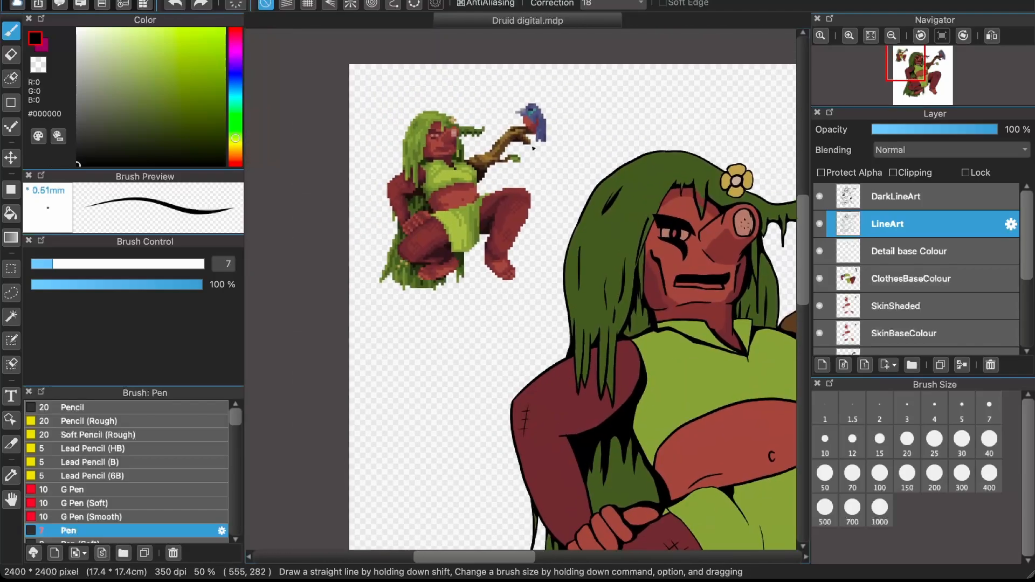
pyautogui.scroll(-2, 541, 229)
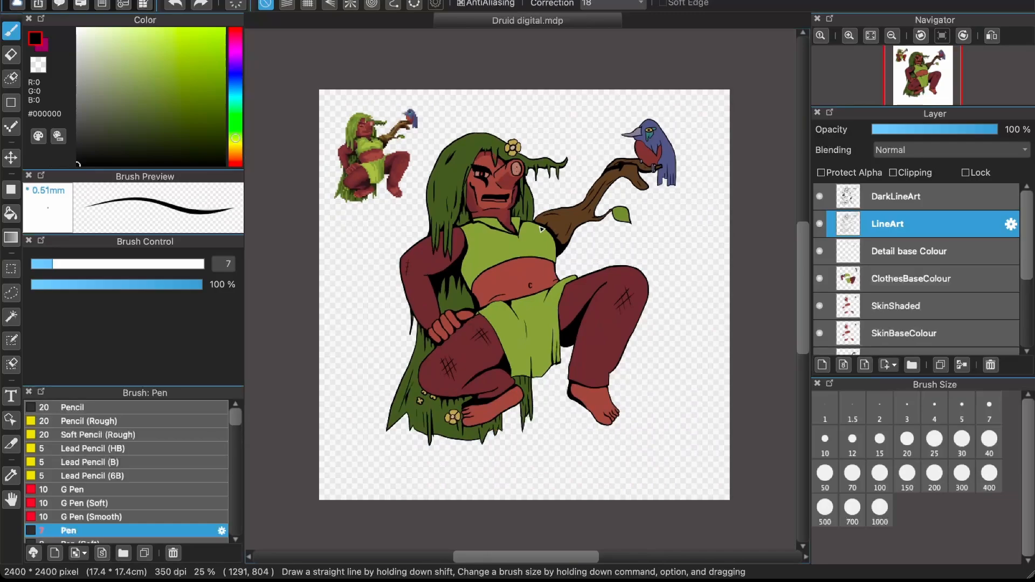
pyautogui.scroll(2, 541, 229)
pyautogui.scroll(-2, 540, 229)
pyautogui.scroll(1, 541, 229)
pyautogui.hscroll(-1, 542, 229)
pyautogui.scroll(1, 541, 229)
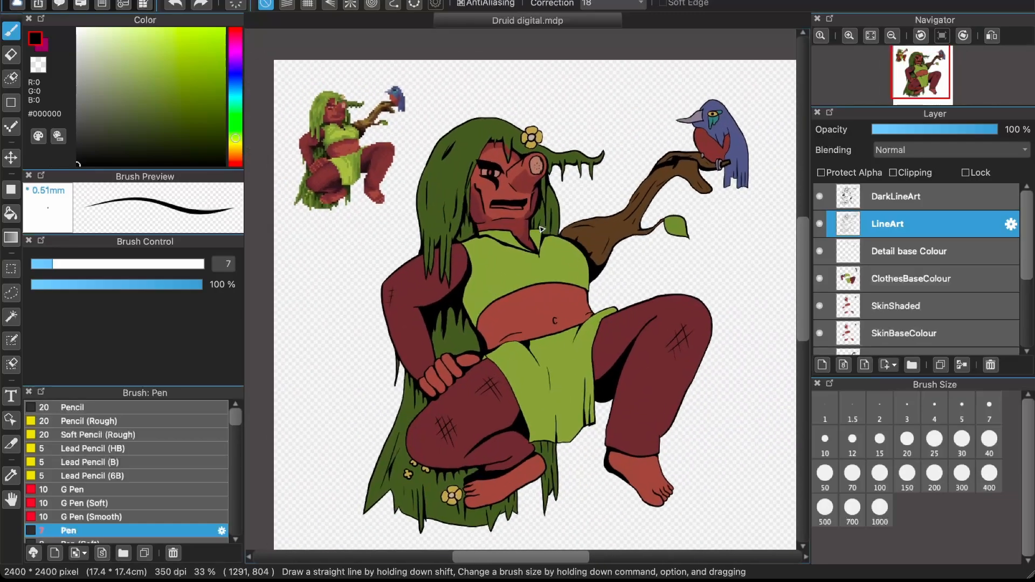
pyautogui.hscroll(-1, 541, 229)
pyautogui.scroll(1, 541, 228)
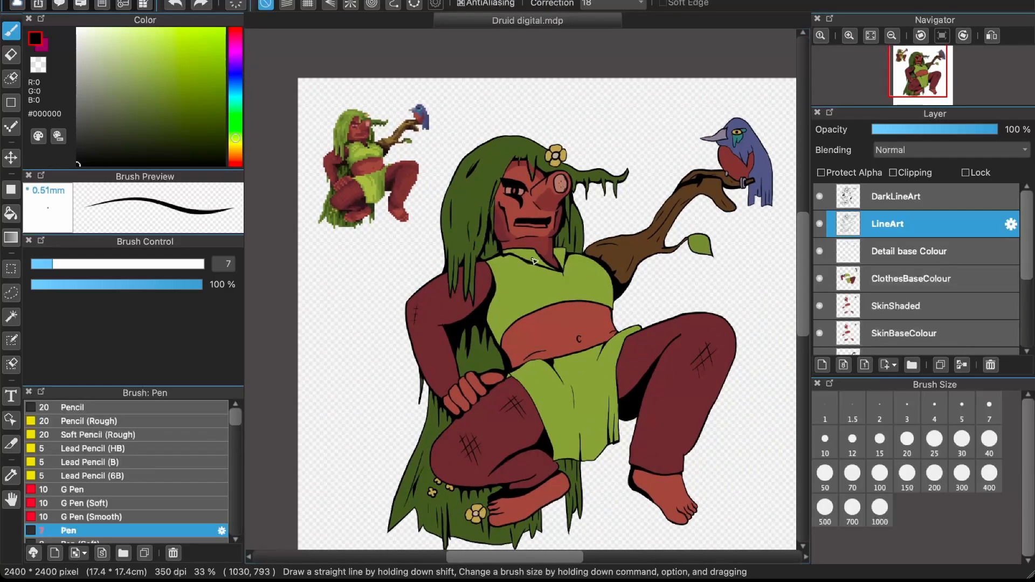
pyautogui.scroll(1, 534, 261)
pyautogui.hscroll(-4, 506, 242)
pyautogui.scroll(3, 507, 242)
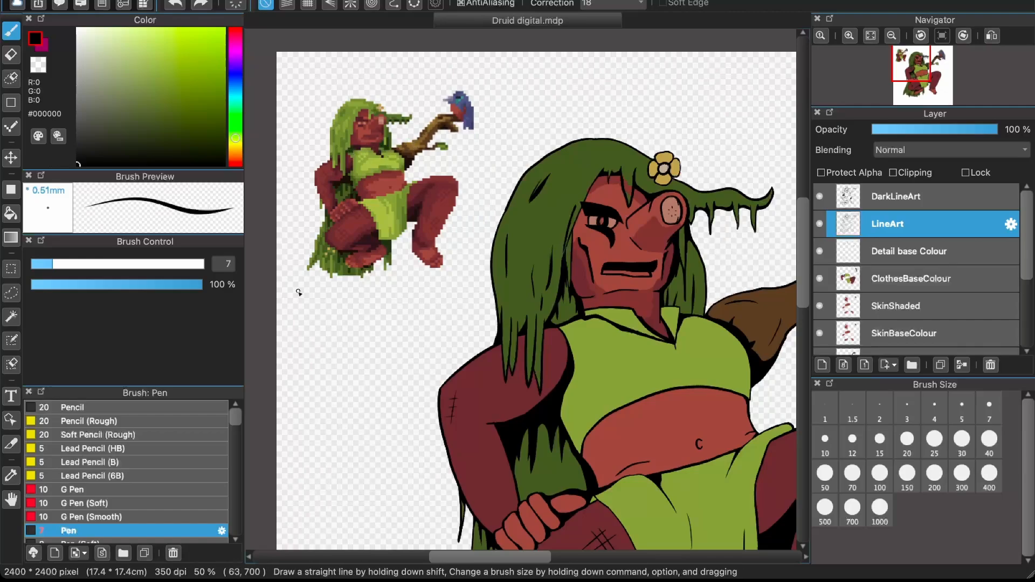
# - Examine the pixel-art reference up close, studying the light and shadow on its skin, hair, clothes and branch
pyautogui.scroll(3, 442, 147)
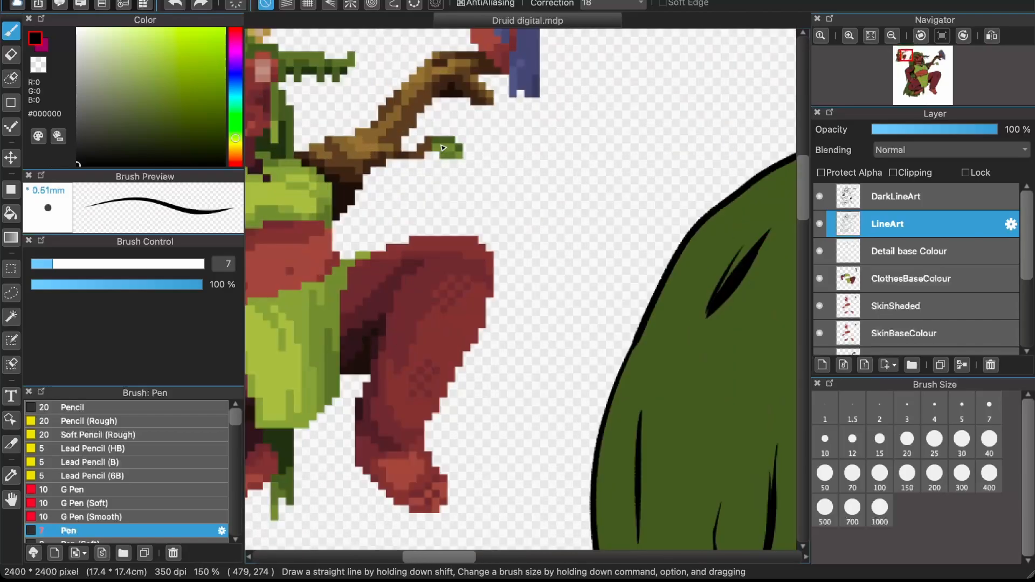
pyautogui.hscroll(-1, 376, 155)
pyautogui.hscroll(-3, 371, 157)
pyautogui.scroll(-1, 370, 157)
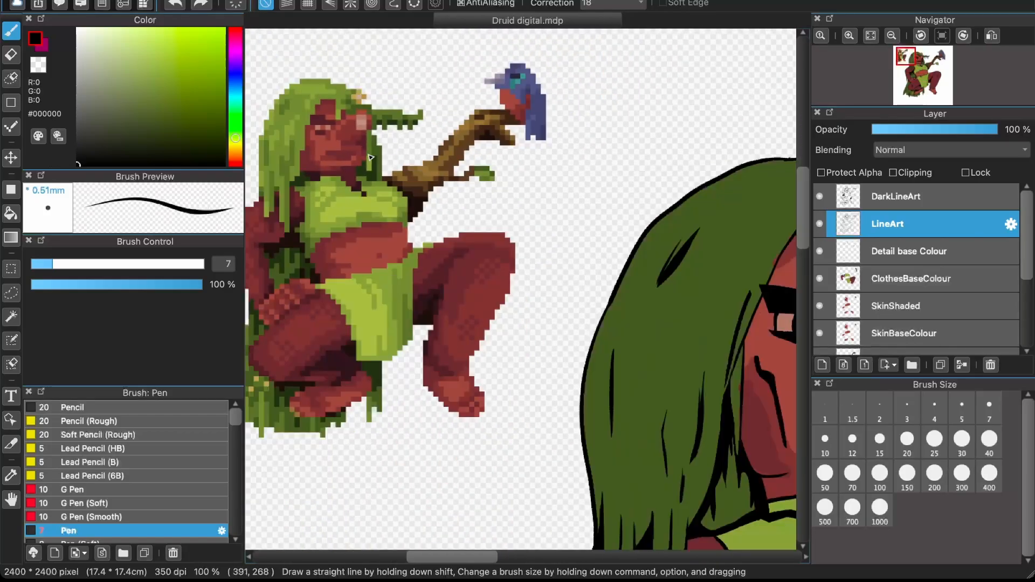
pyautogui.hscroll(-1, 370, 157)
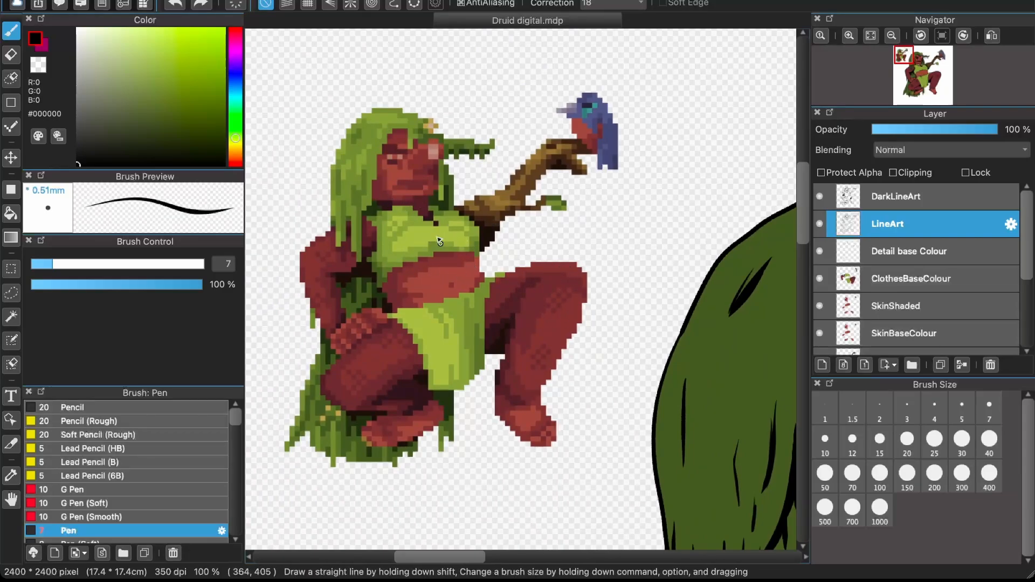
pyautogui.hscroll(1, 465, 296)
pyautogui.scroll(1, 465, 296)
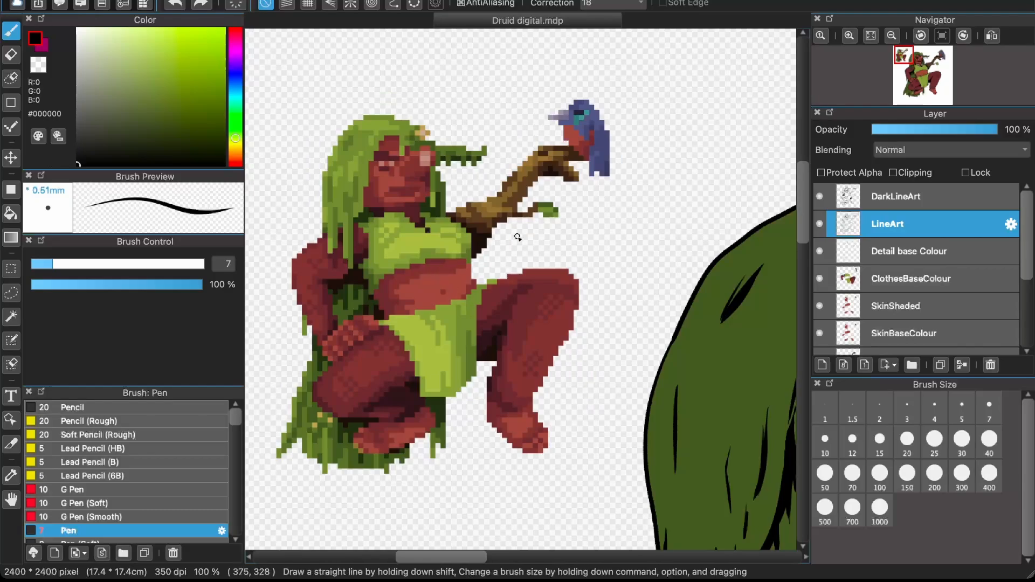
pyautogui.scroll(-1, 549, 273)
pyautogui.hscroll(1, 548, 274)
pyautogui.scroll(-1, 548, 273)
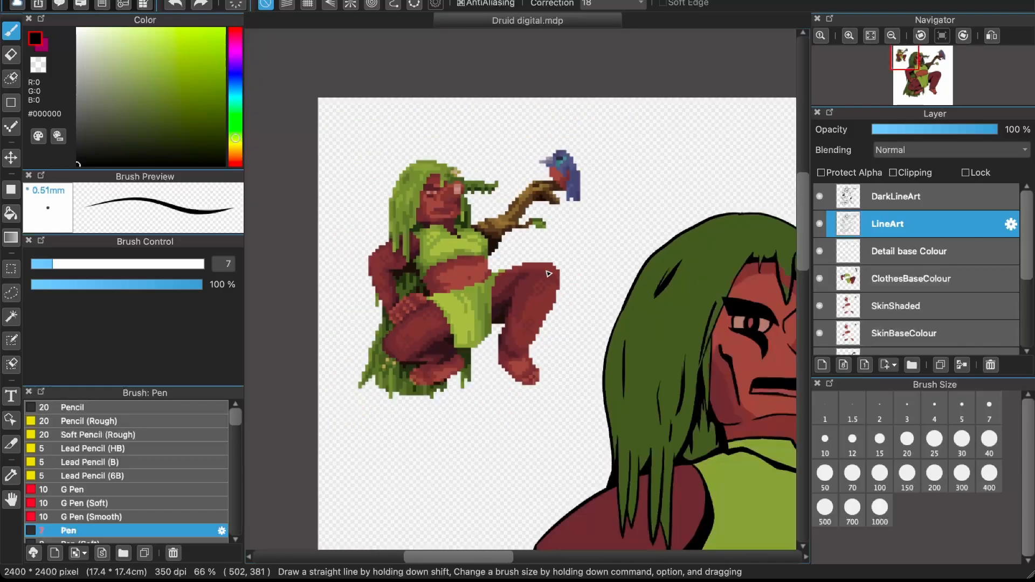
pyautogui.scroll(2, 548, 273)
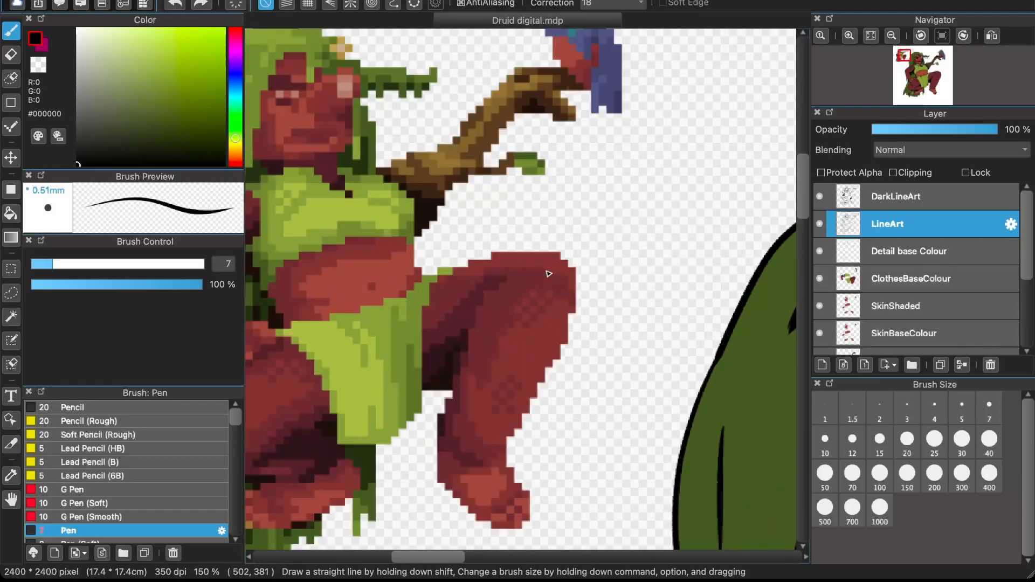
pyautogui.scroll(-1, 549, 273)
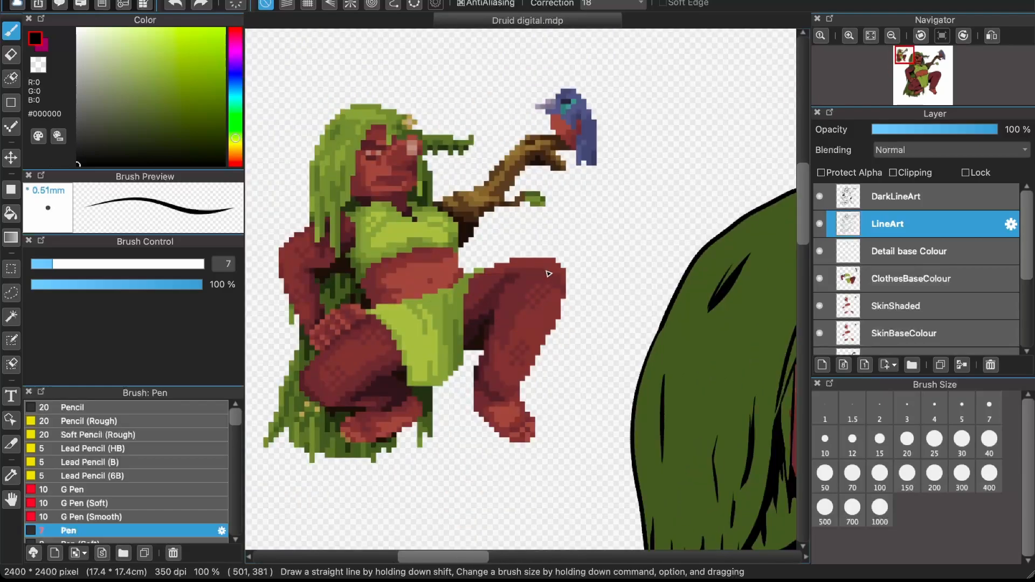
pyautogui.scroll(-1, 549, 273)
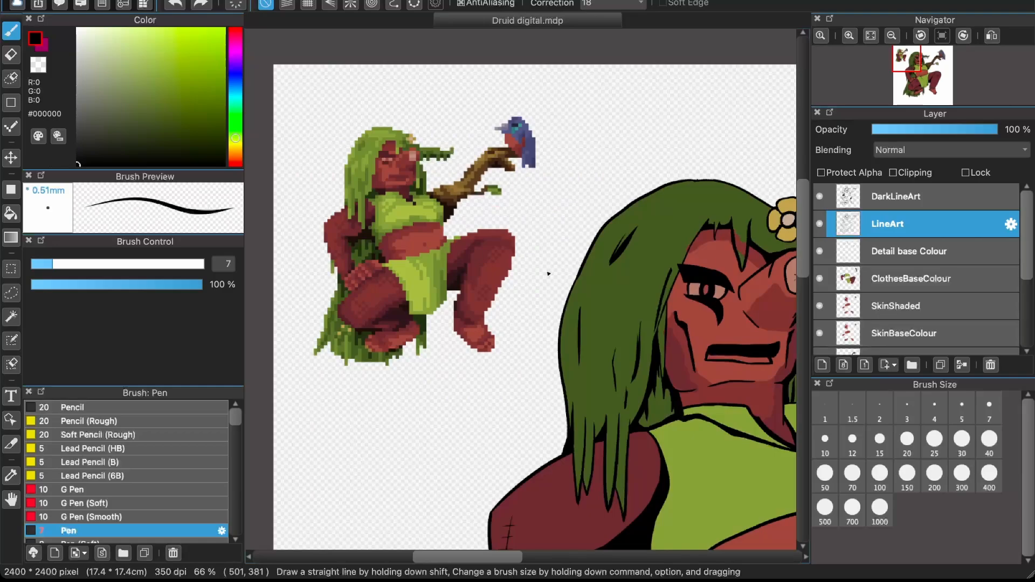
# - Compare the drawn character with the pixel-art reference, from the face to the whole composition
pyautogui.hscroll(3, 549, 273)
pyautogui.scroll(-2, 548, 273)
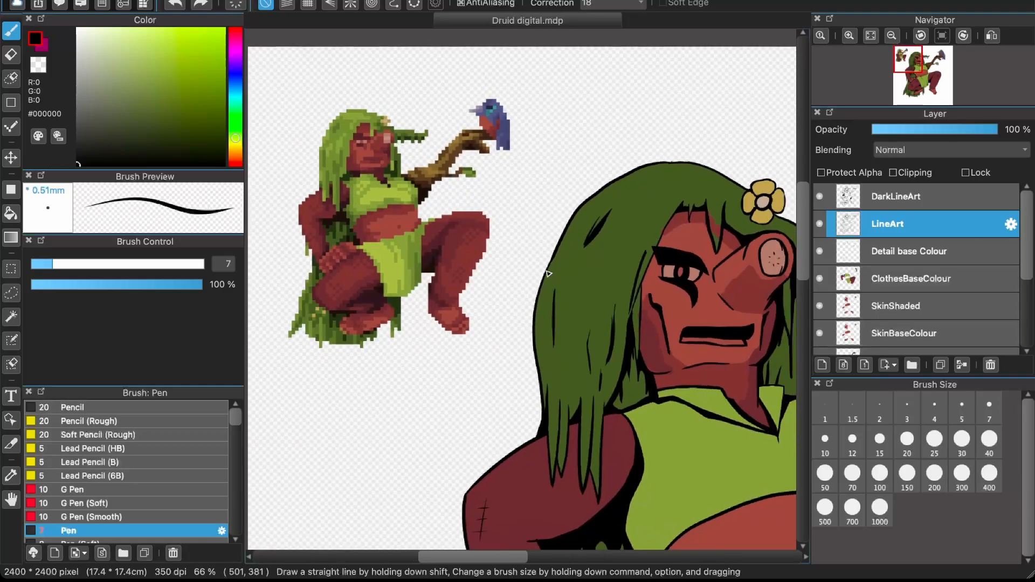
pyautogui.scroll(-3, 549, 273)
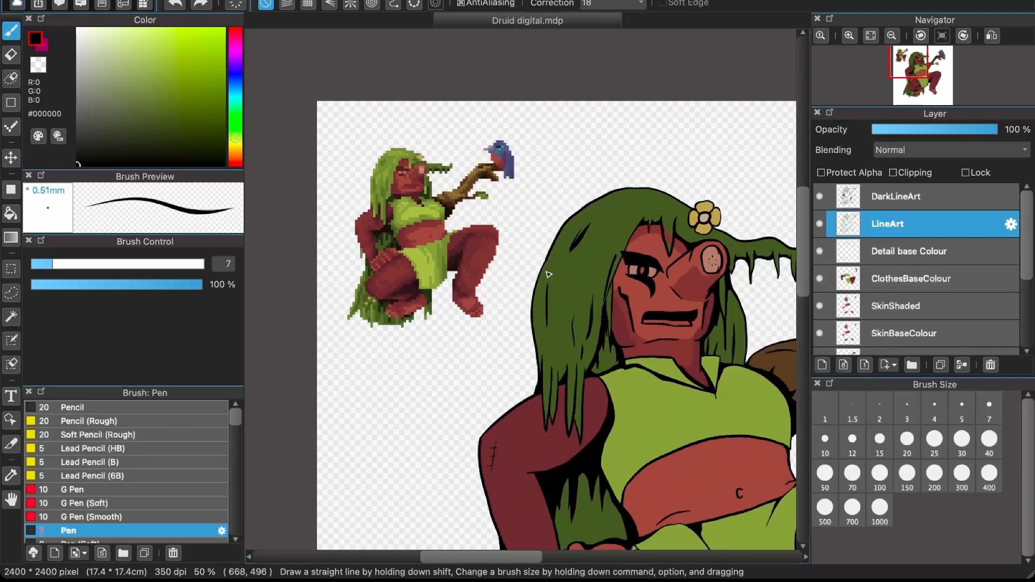
pyautogui.scroll(-3, 548, 274)
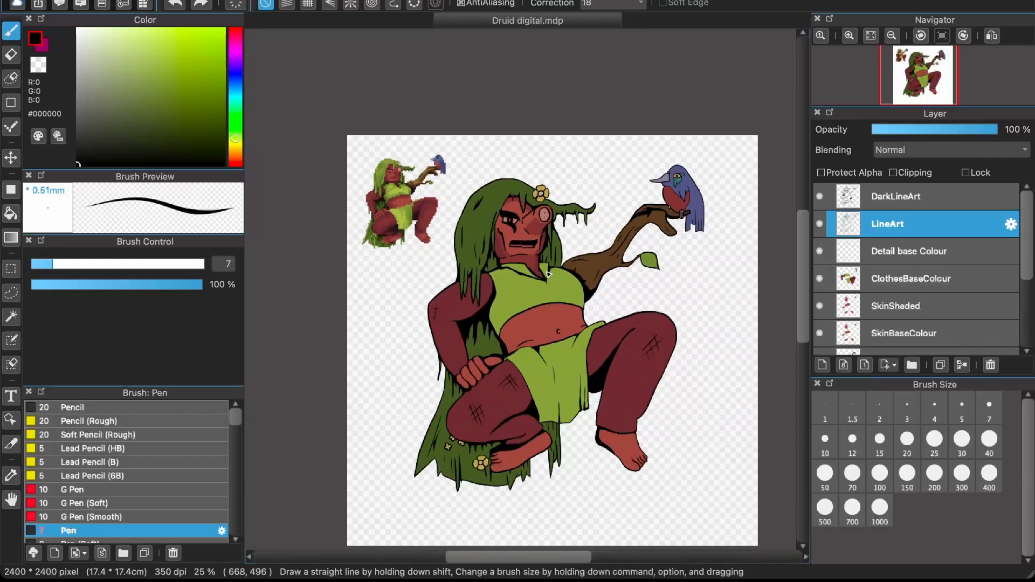
pyautogui.scroll(1, 549, 273)
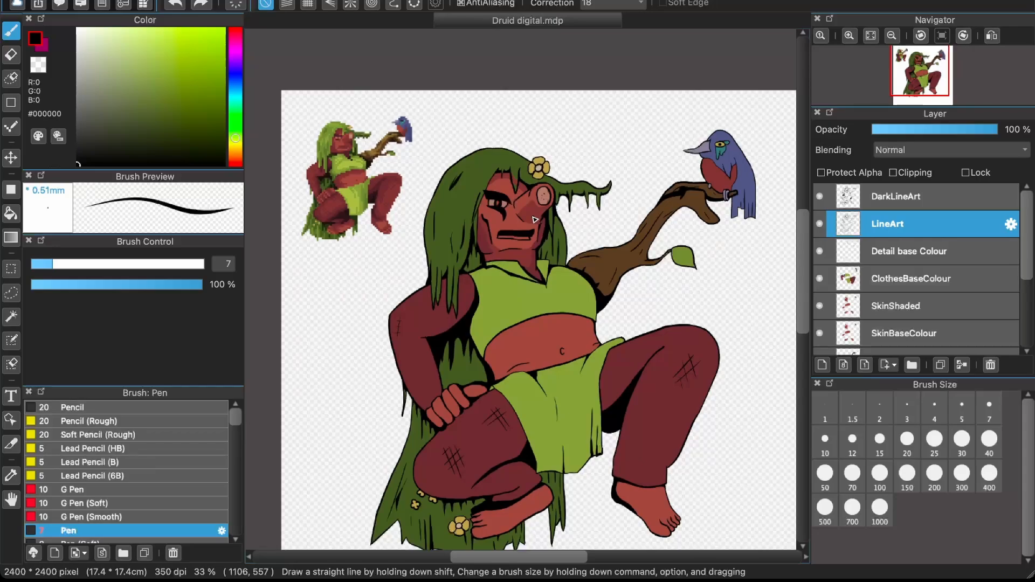
pyautogui.scroll(2, 339, 182)
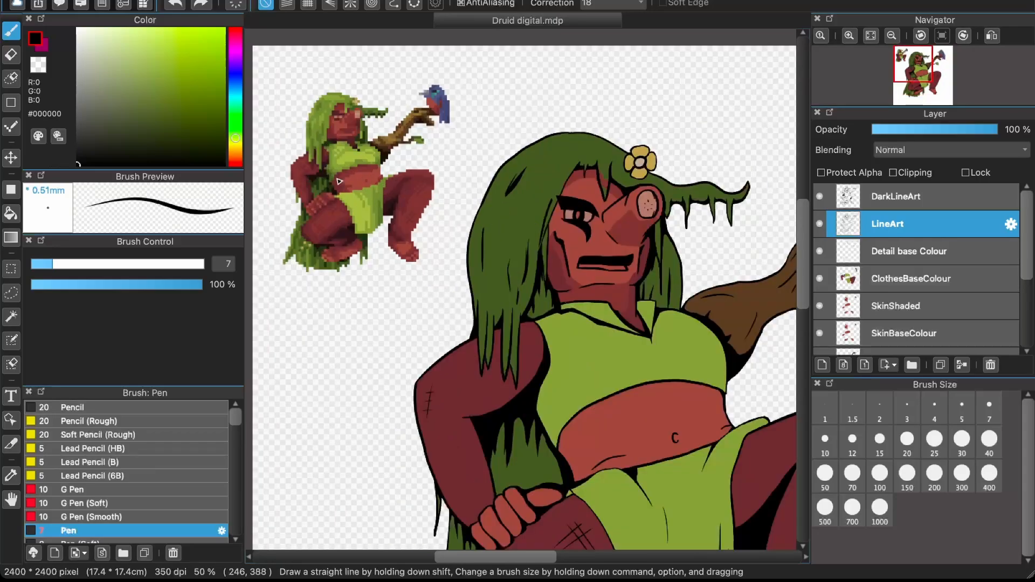
pyautogui.scroll(1, 340, 181)
pyautogui.scroll(2, 339, 181)
pyautogui.hscroll(-2, 339, 181)
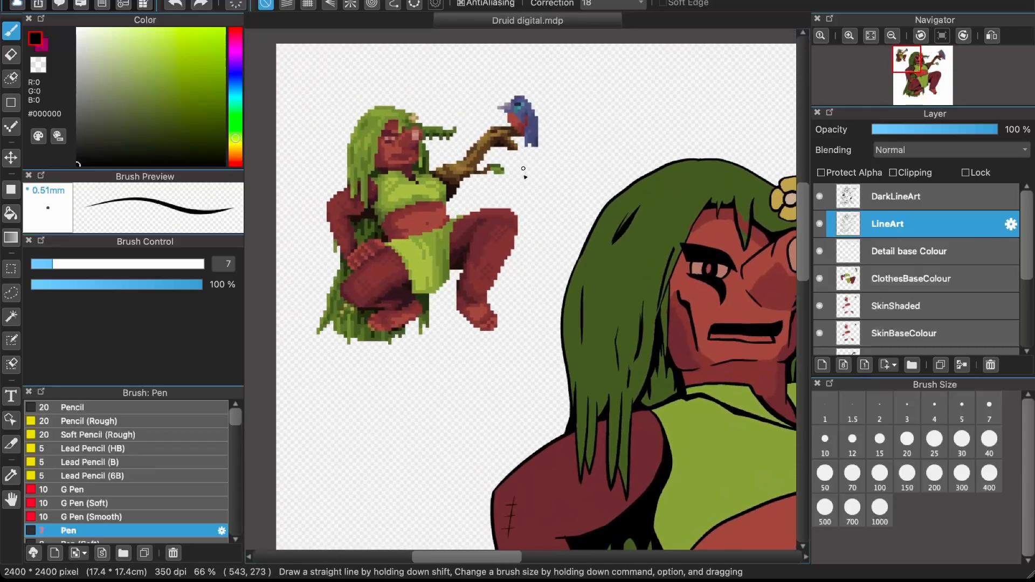
pyautogui.hscroll(2, 426, 267)
pyautogui.scroll(-1, 426, 268)
pyautogui.hscroll(5, 426, 269)
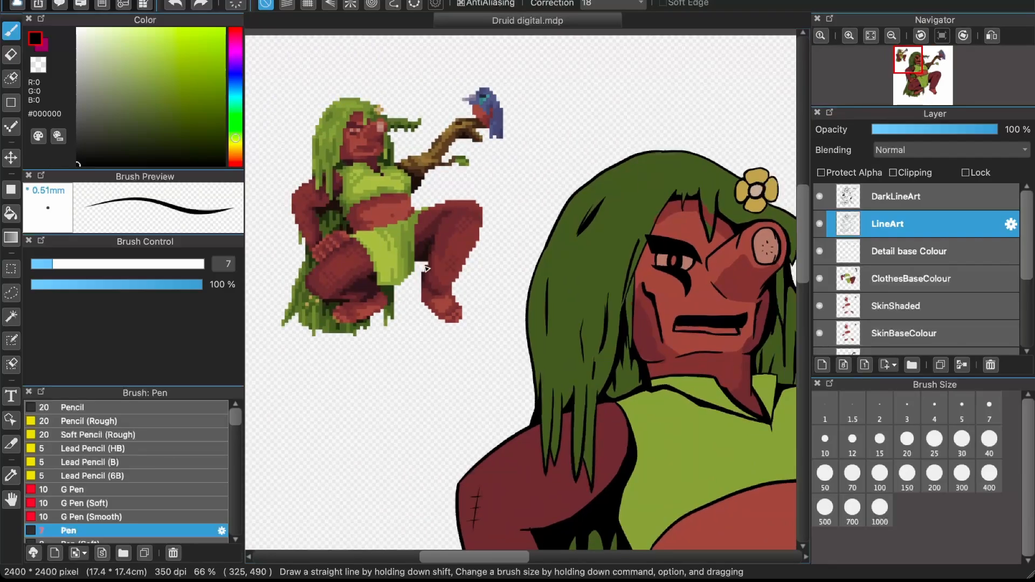
pyautogui.scroll(-3, 426, 269)
pyautogui.scroll(-1, 425, 268)
pyautogui.scroll(-1, 426, 269)
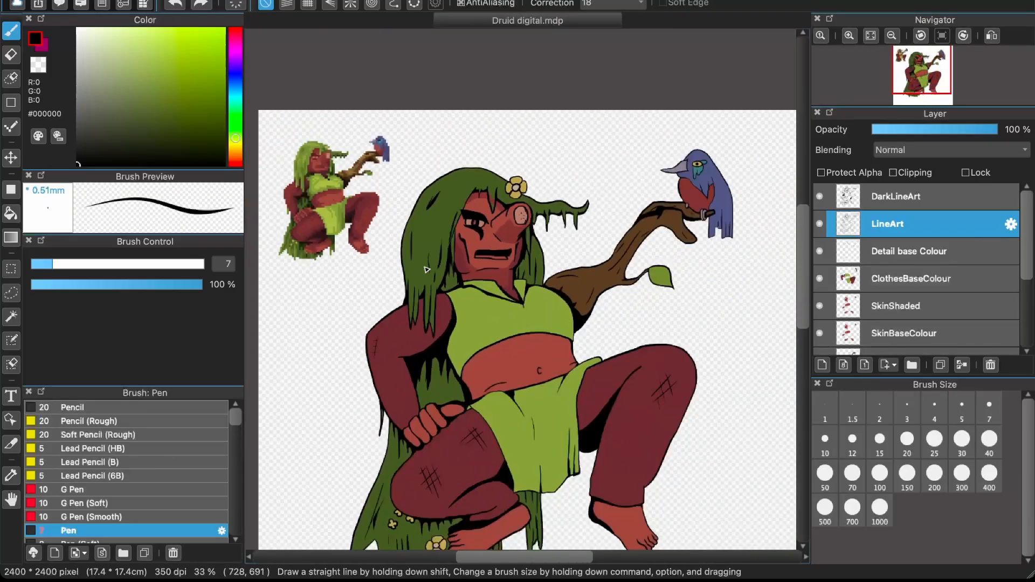
pyautogui.scroll(-2, 426, 268)
pyautogui.hscroll(1, 426, 268)
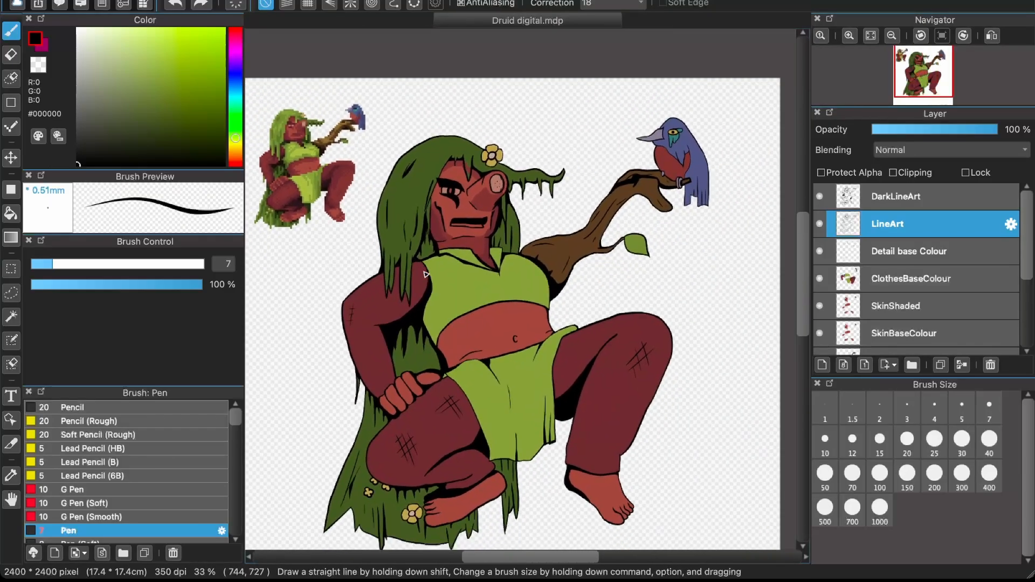
pyautogui.hscroll(-2, 425, 274)
pyautogui.scroll(1, 424, 274)
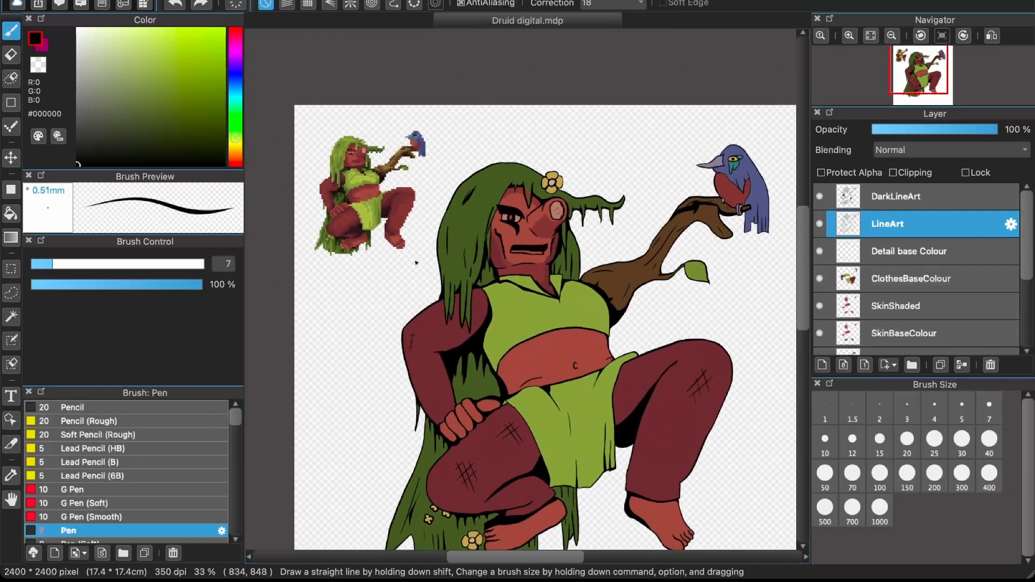
pyautogui.scroll(-1, 502, 251)
pyautogui.hscroll(1, 501, 251)
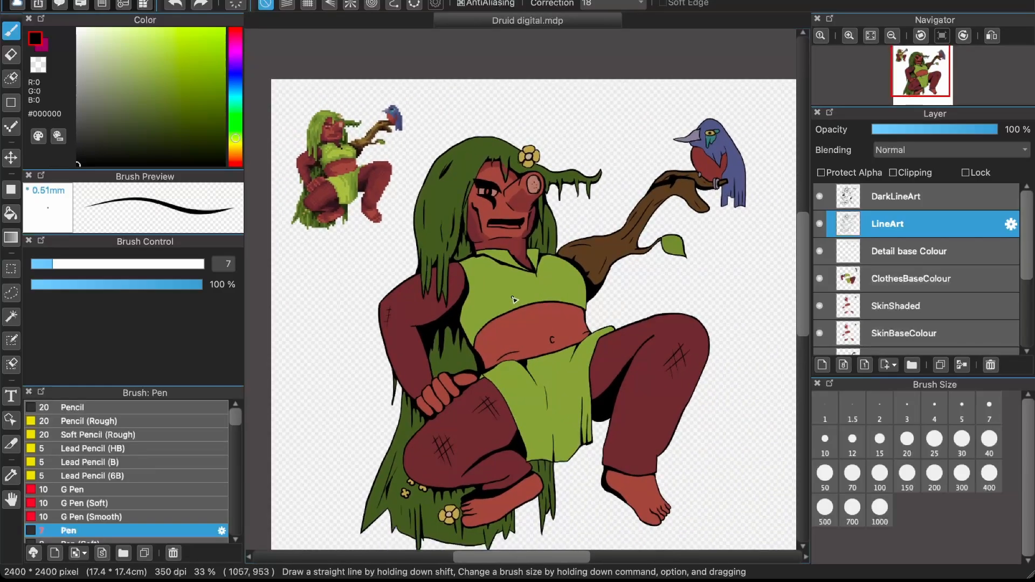
pyautogui.scroll(-1, 648, 211)
pyautogui.hscroll(1, 648, 211)
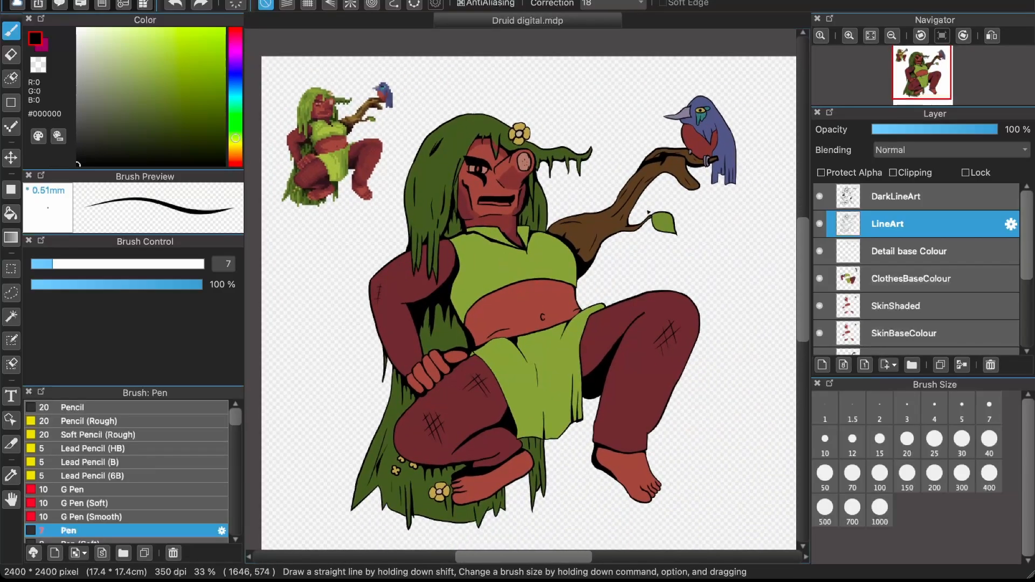
pyautogui.scroll(-1, 649, 213)
pyautogui.hscroll(-1, 649, 213)
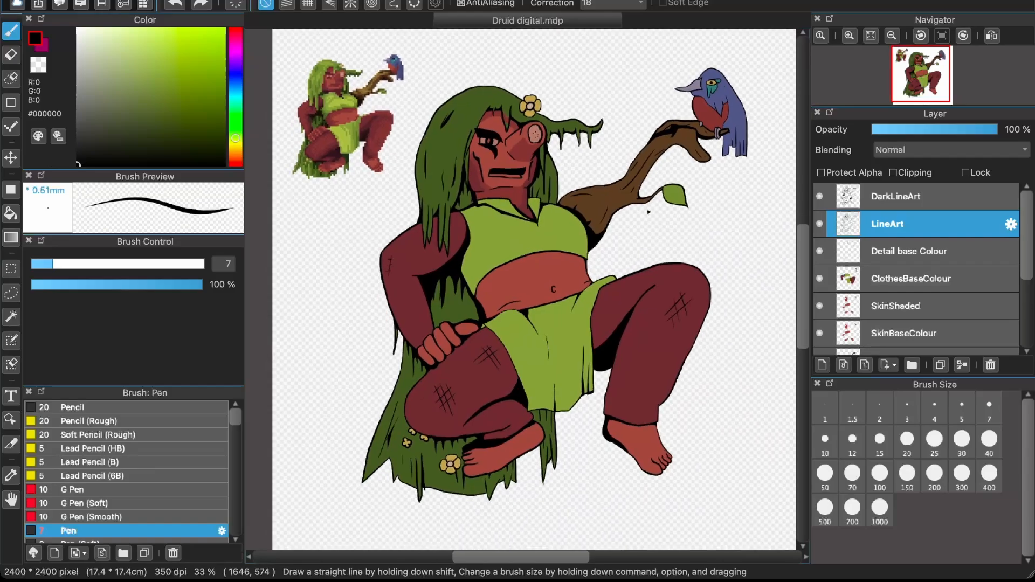
# - Examine the skin shading on the druid's face and stomach up close and within the whole figure
pyautogui.scroll(3, 527, 189)
pyautogui.scroll(1, 527, 188)
pyautogui.scroll(1, 527, 189)
pyautogui.hscroll(-1, 526, 189)
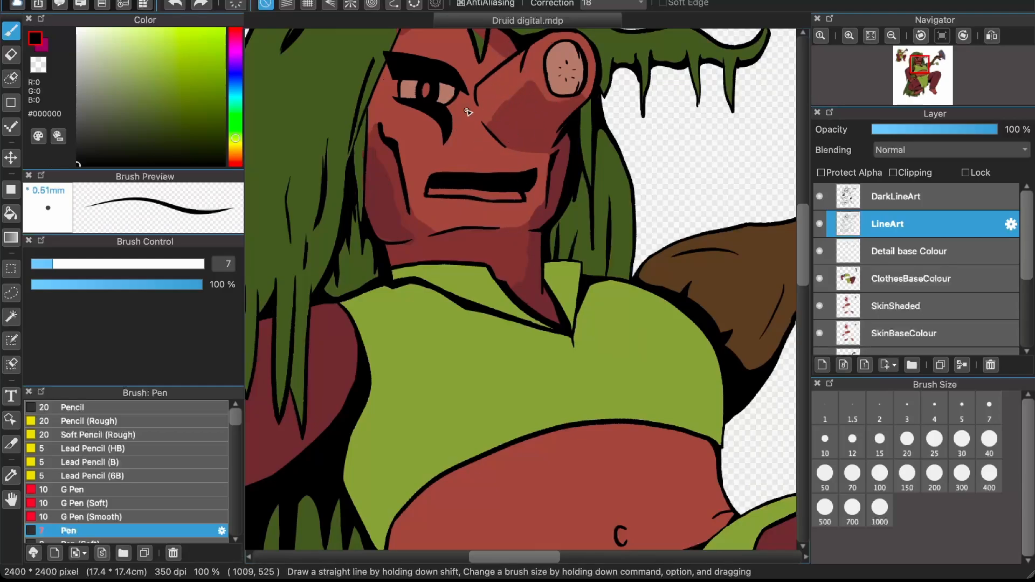
pyautogui.scroll(-2, 492, 104)
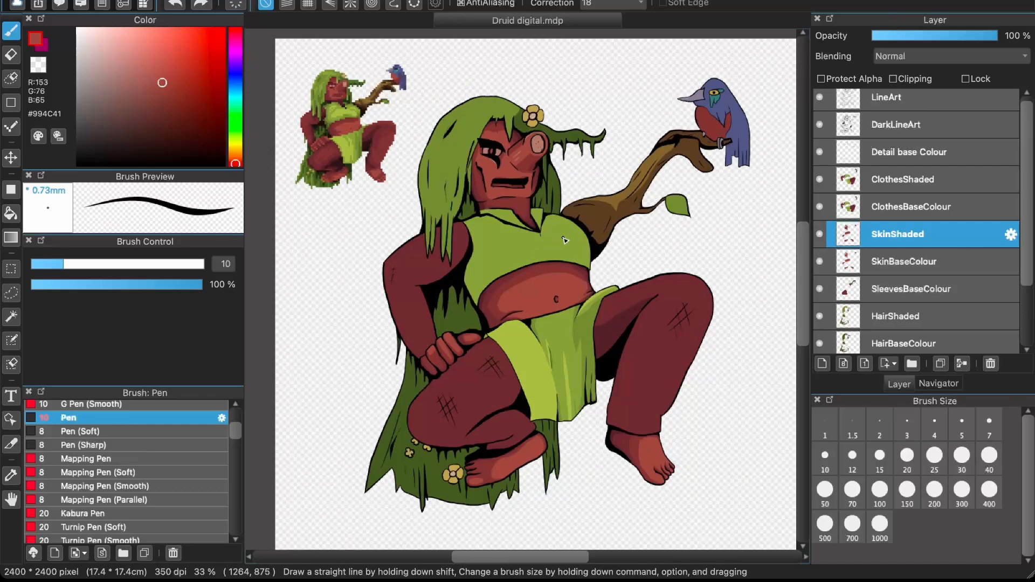
pyautogui.scroll(2, 566, 241)
pyautogui.scroll(3, 566, 240)
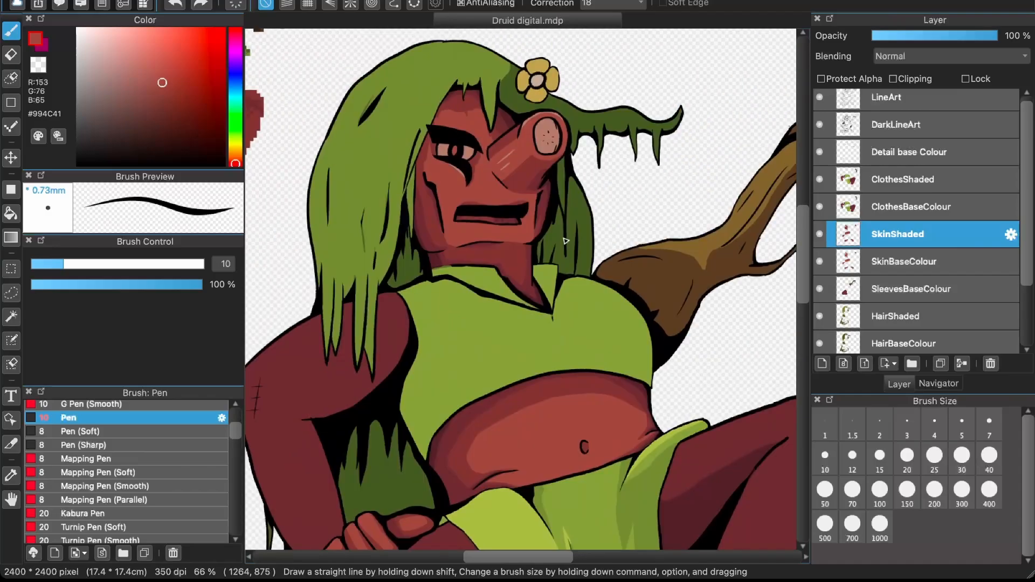
pyautogui.scroll(1, 565, 241)
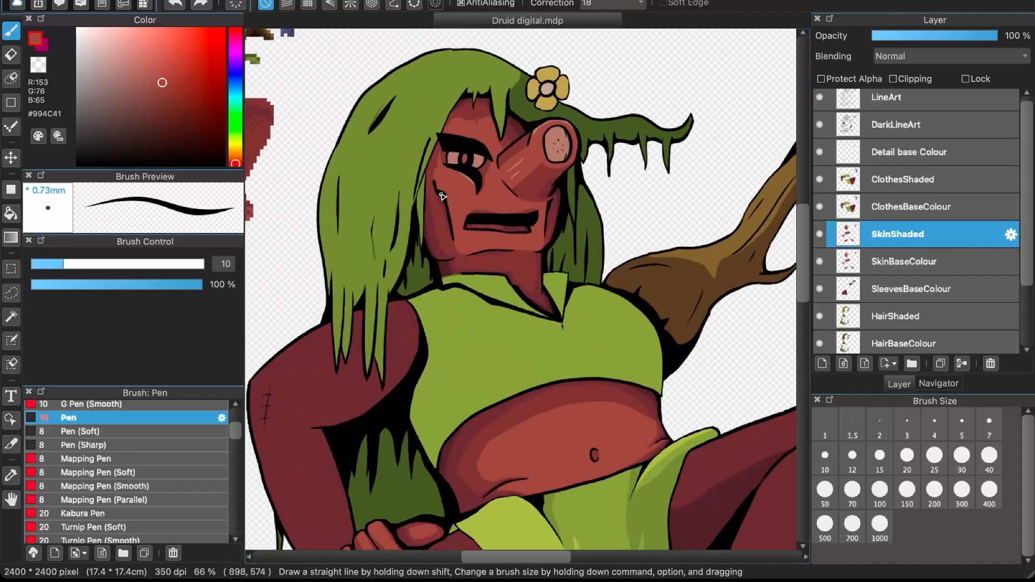
pyautogui.scroll(1, 464, 187)
pyautogui.scroll(-3, 430, 231)
pyautogui.scroll(3, 428, 232)
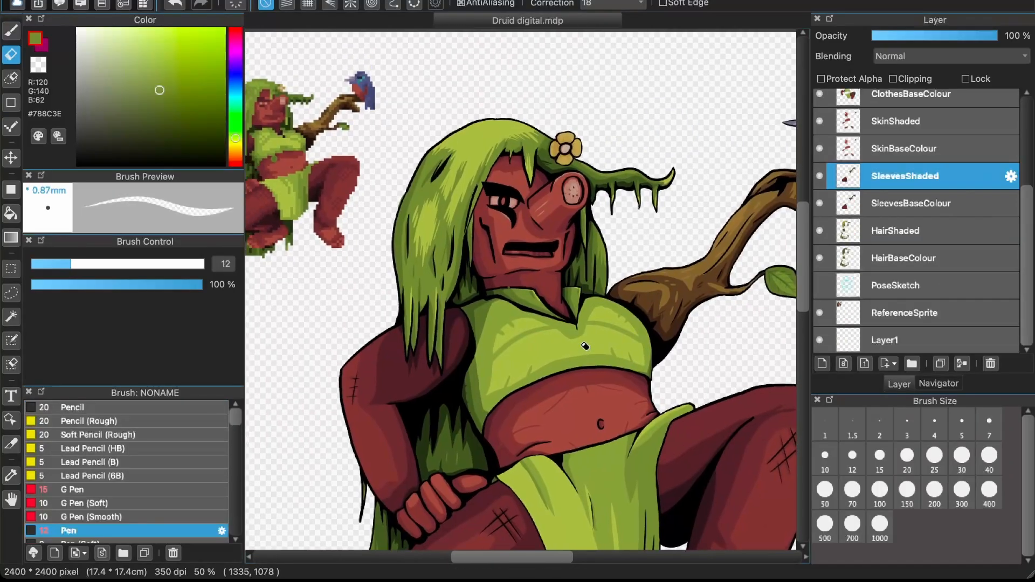
# - Look over the shaded clothes and legs, and inspect the shadow and highlight shapes on the face
pyautogui.scroll(-5, 585, 347)
pyautogui.hscroll(-3, 584, 347)
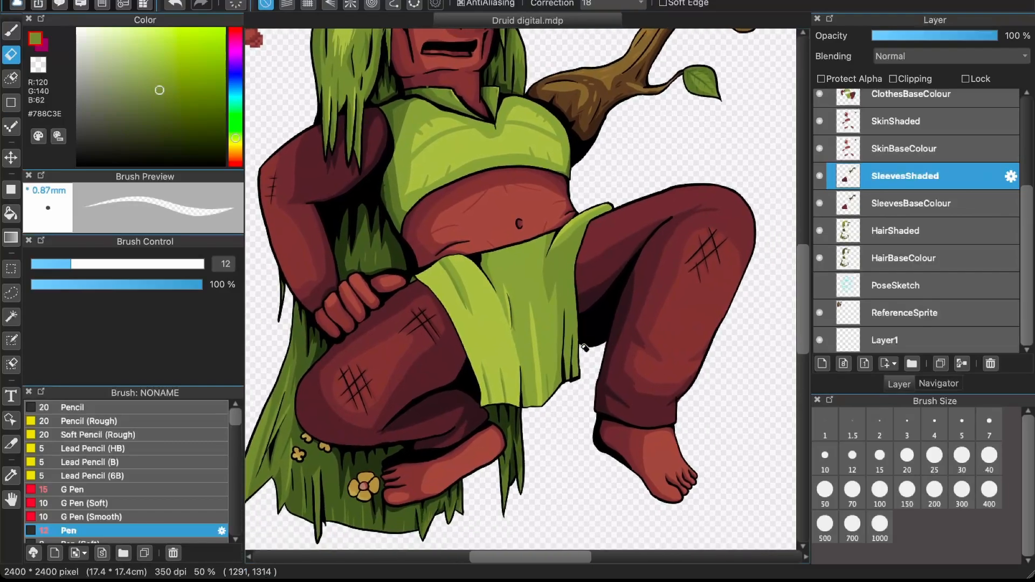
pyautogui.scroll(5, 584, 347)
pyautogui.scroll(3, 495, 224)
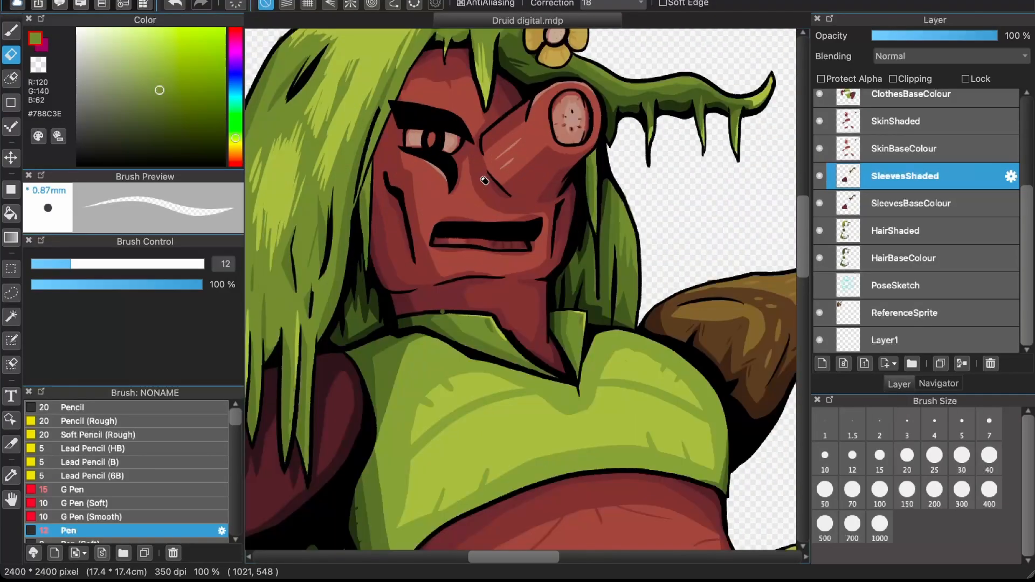
pyautogui.hscroll(-2, 484, 180)
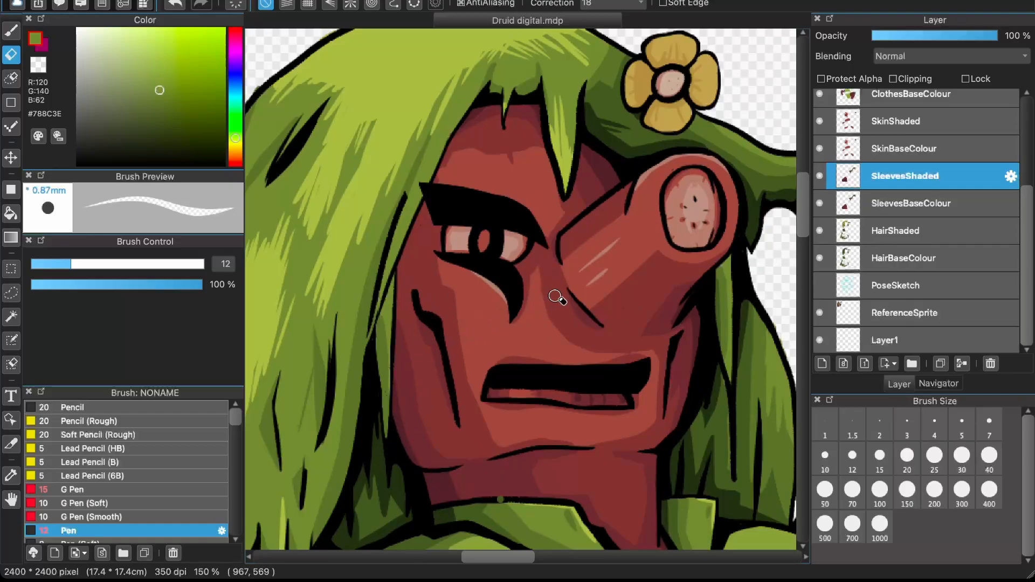
# - Inspect the hair's highlights and shadows from the crown down to the strands behind the arm and the green top
pyautogui.scroll(5, 625, 240)
pyautogui.hscroll(-4, 626, 240)
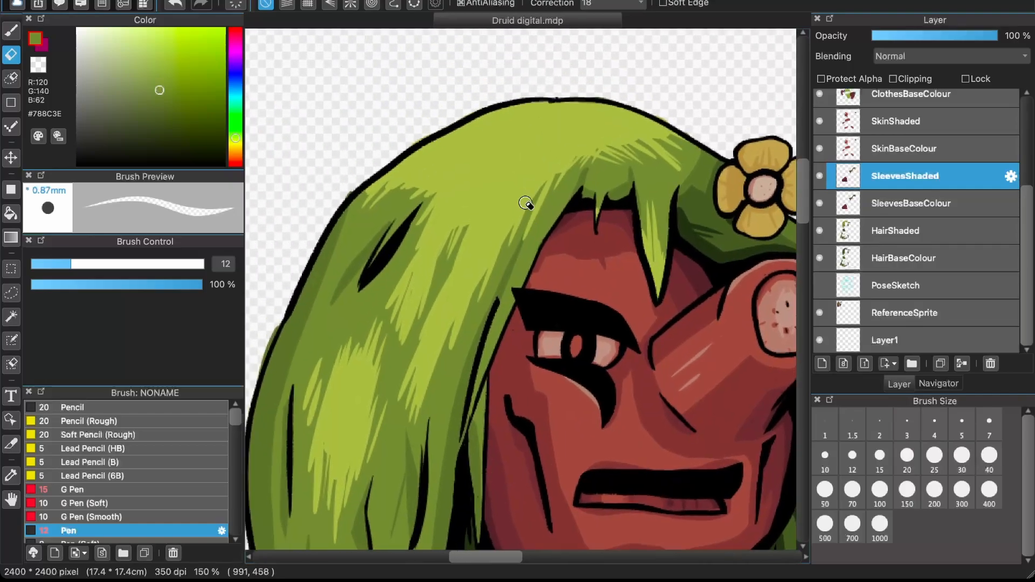
pyautogui.scroll(-5, 531, 104)
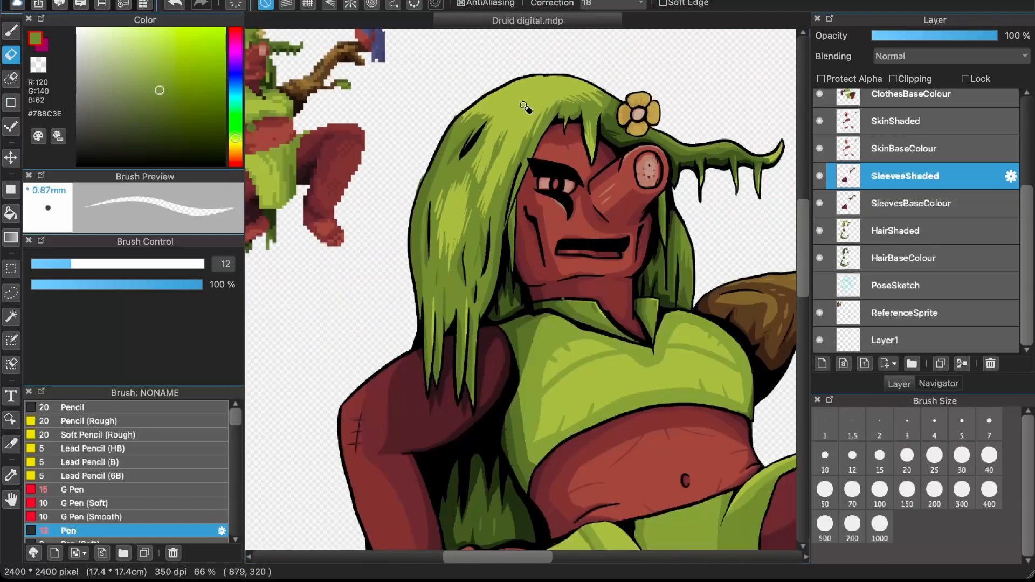
pyautogui.scroll(5, 525, 108)
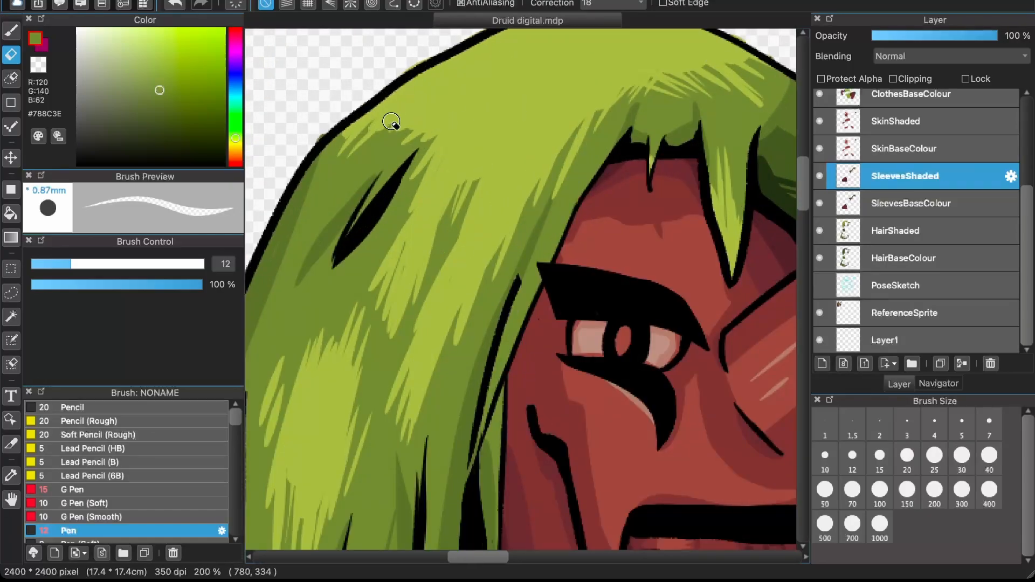
pyautogui.scroll(-2, 366, 173)
pyautogui.hscroll(-1, 366, 173)
pyautogui.scroll(-1, 329, 245)
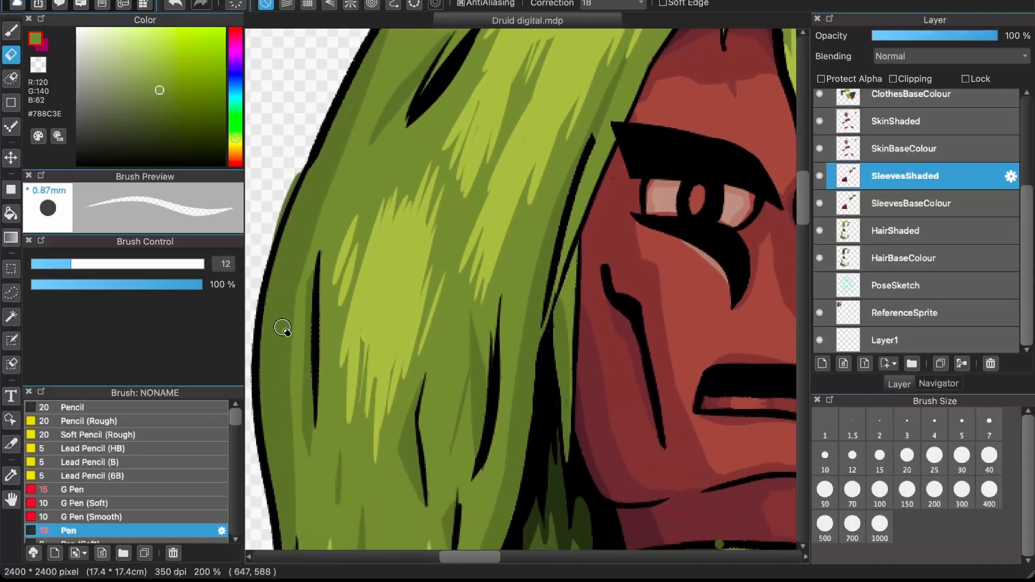
pyautogui.scroll(-8, 284, 326)
pyautogui.scroll(-4, 465, 365)
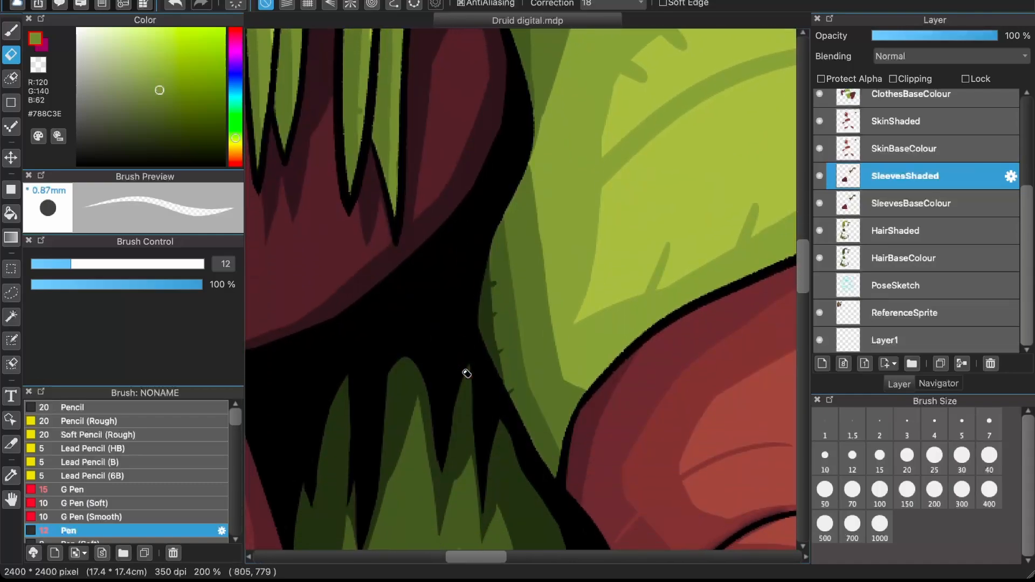
pyautogui.hscroll(2, 467, 373)
pyautogui.scroll(1, 467, 373)
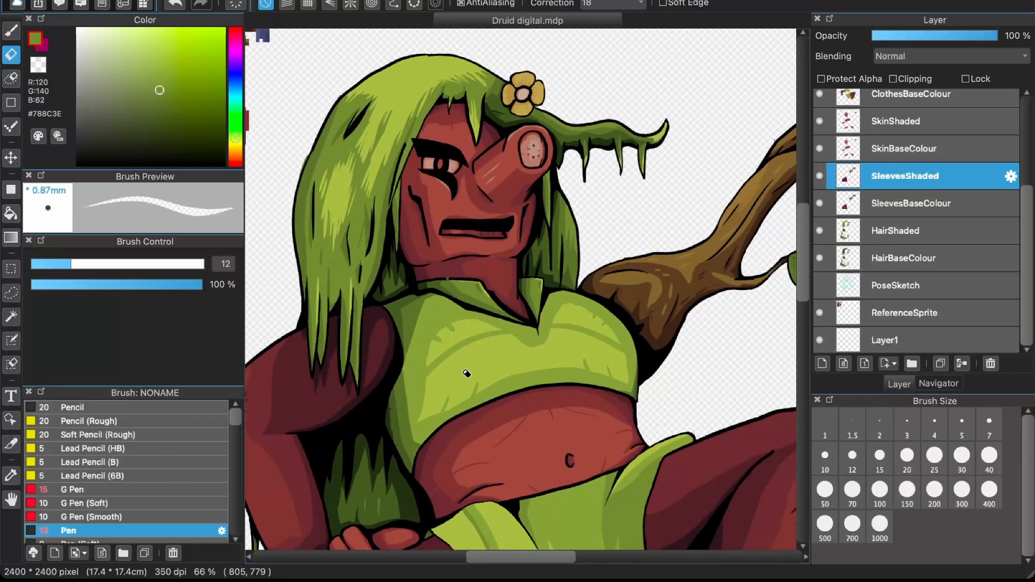
# - Examine the layered shading shapes and fold shadows on the raised leg's trousers, from the shin to the knee
pyautogui.scroll(-1, 518, 328)
pyautogui.scroll(-3, 519, 328)
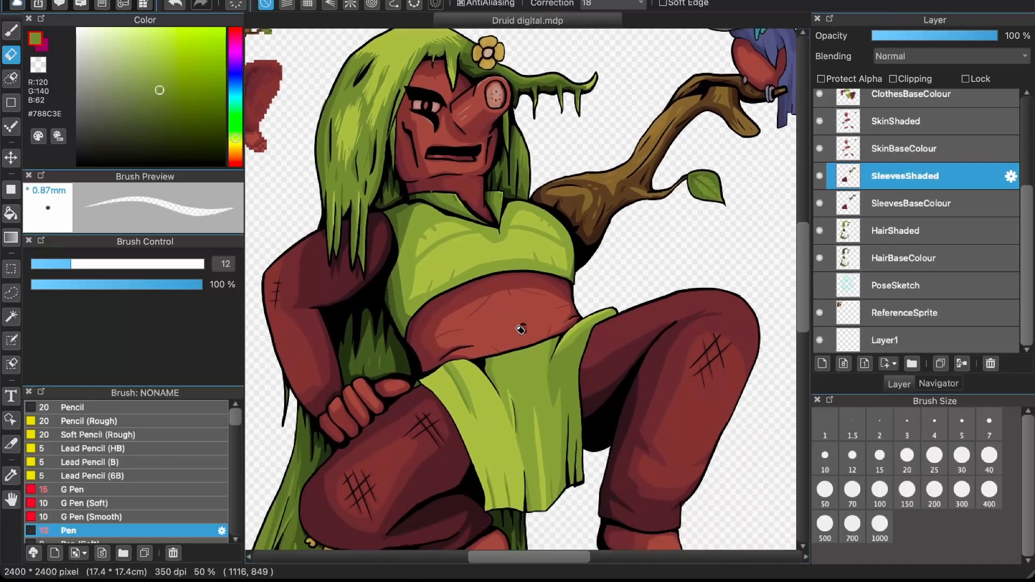
pyautogui.hscroll(1, 520, 329)
pyautogui.scroll(1, 520, 330)
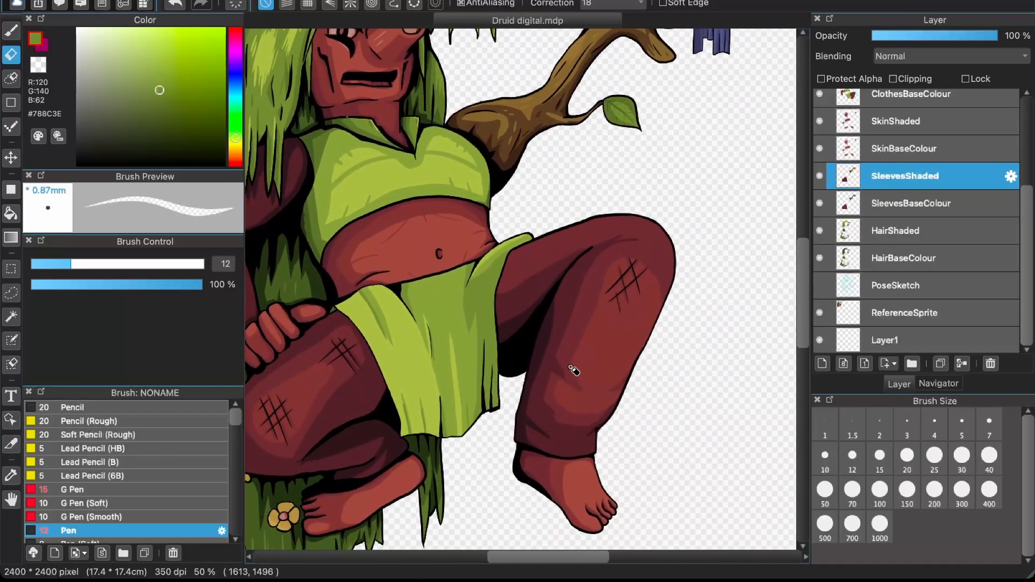
pyautogui.scroll(2, 572, 373)
pyautogui.scroll(2, 574, 371)
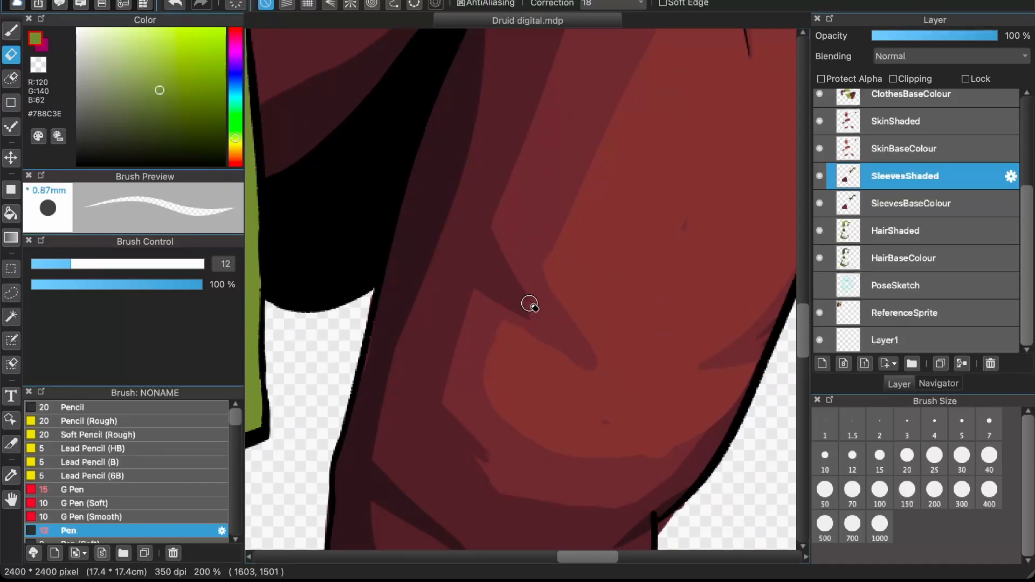
pyautogui.scroll(-1, 476, 285)
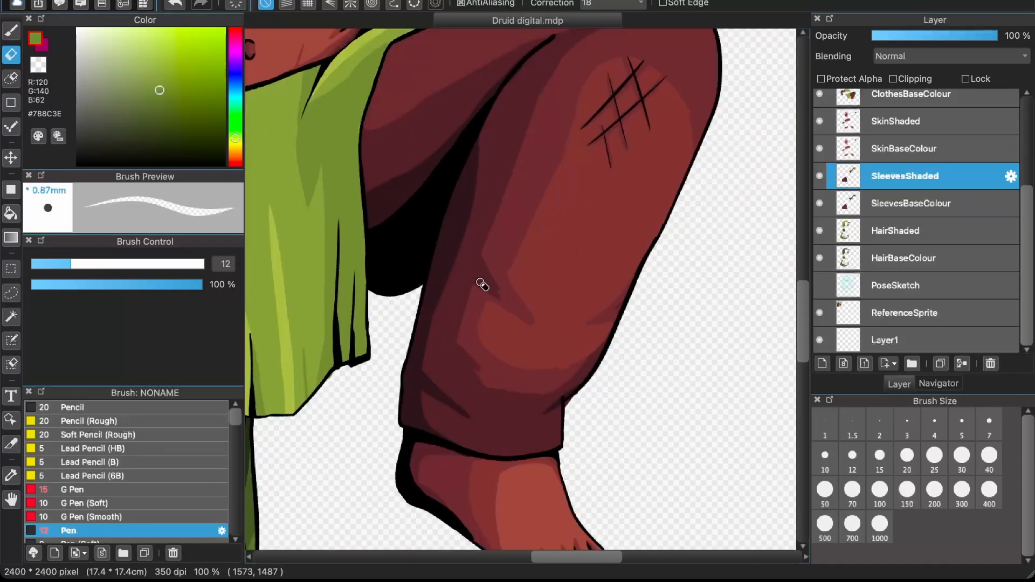
pyautogui.scroll(4, 562, 161)
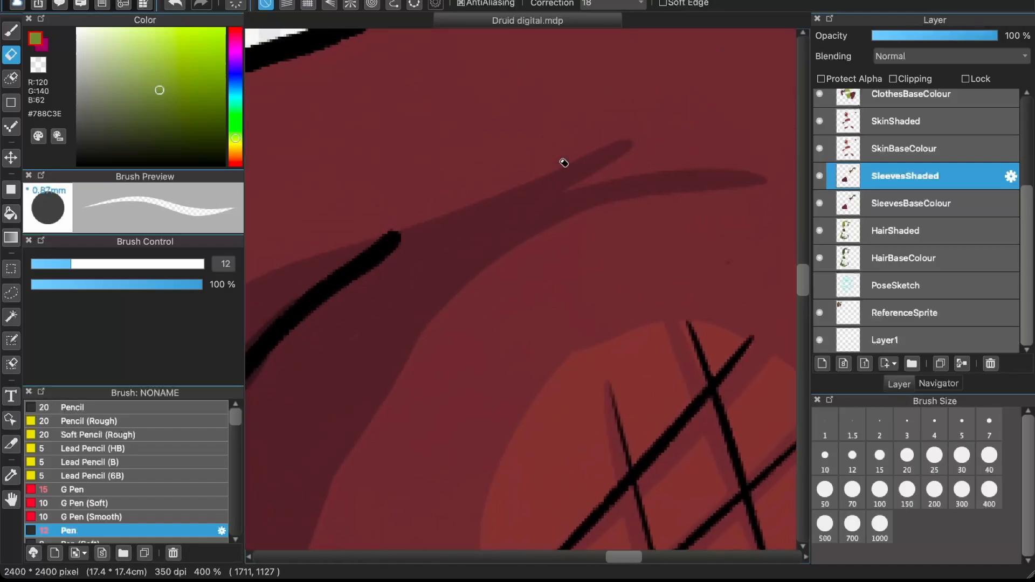
# - Examine the fold shading on the green skirt and the shading around the cross-hatched patch on the bent knee
pyautogui.scroll(-3, 562, 162)
pyautogui.scroll(-1, 564, 163)
pyautogui.hscroll(-5, 564, 162)
pyautogui.scroll(1, 564, 163)
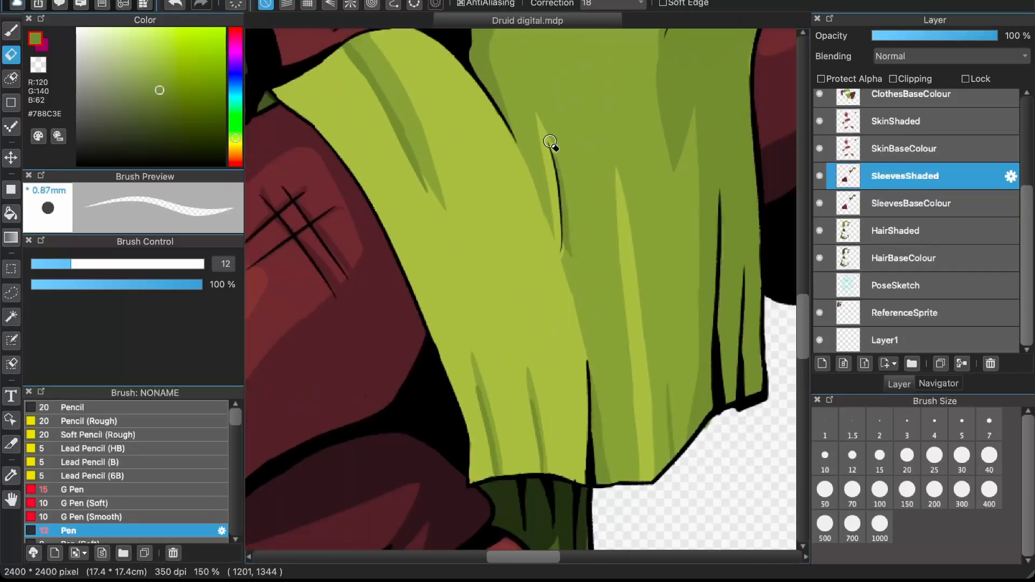
pyautogui.scroll(2, 557, 161)
pyautogui.hscroll(2, 557, 161)
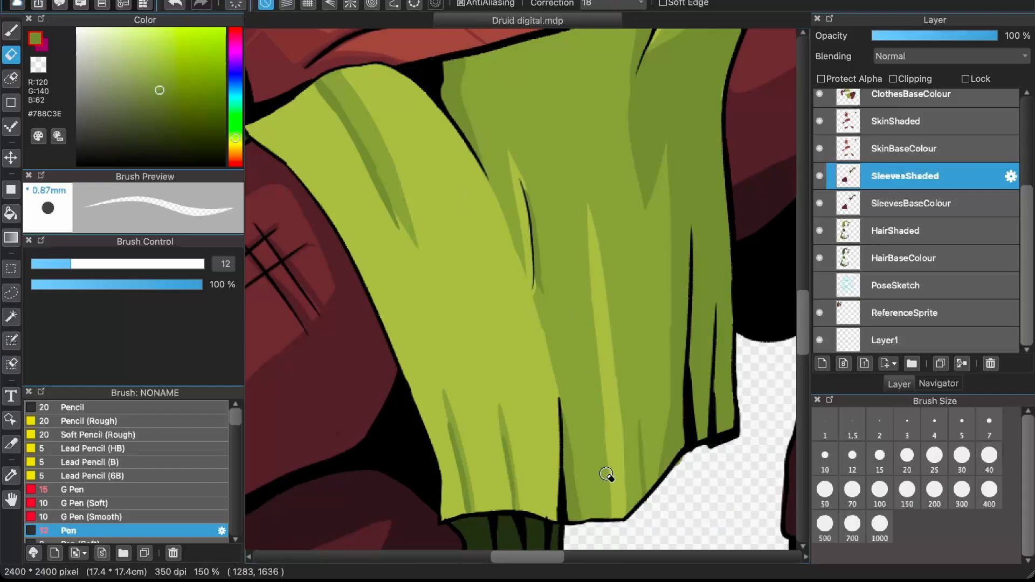
pyautogui.scroll(-3, 609, 472)
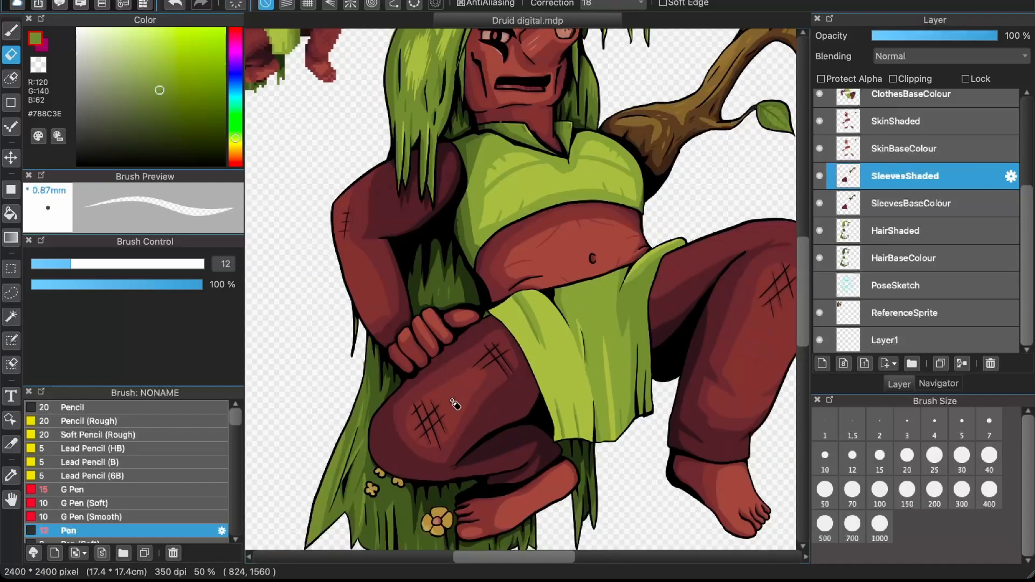
pyautogui.scroll(3, 365, 471)
pyautogui.hscroll(-3, 367, 471)
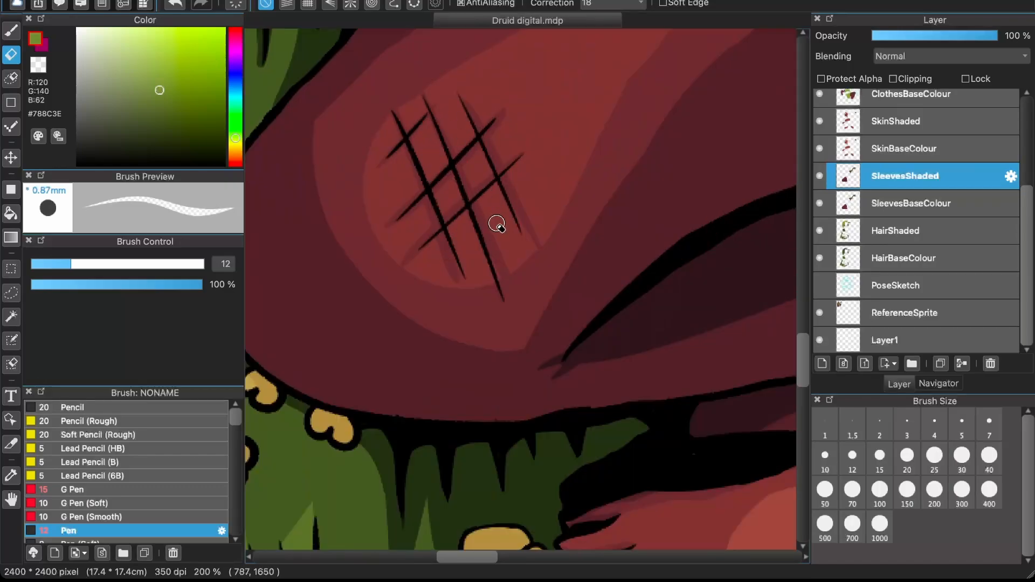
# - Inspect the branch's wood shading, the whole figure beside the reference, and the shading on the hand and fingers
pyautogui.scroll(-2, 497, 225)
pyautogui.scroll(2, 500, 228)
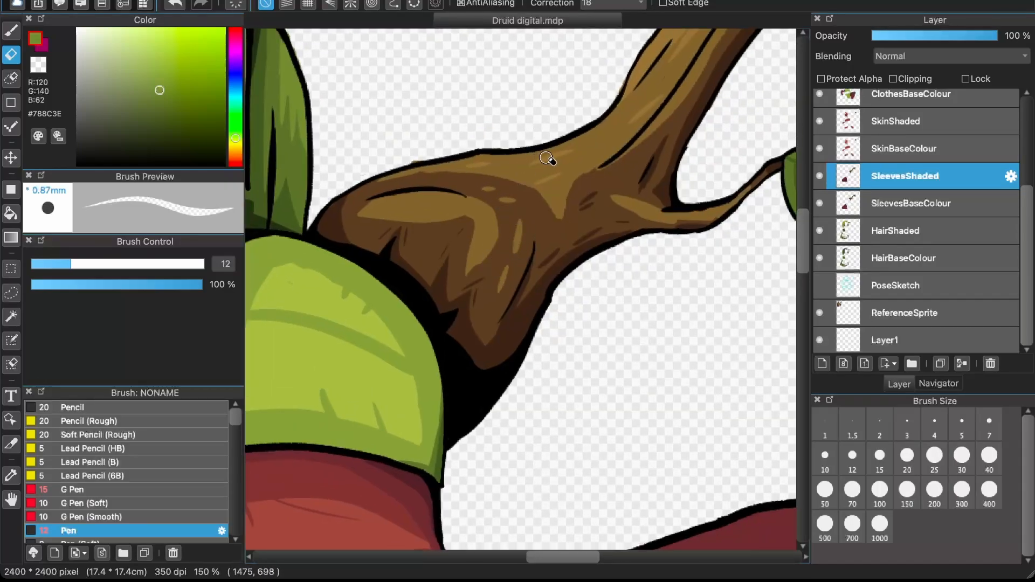
pyautogui.scroll(1, 576, 252)
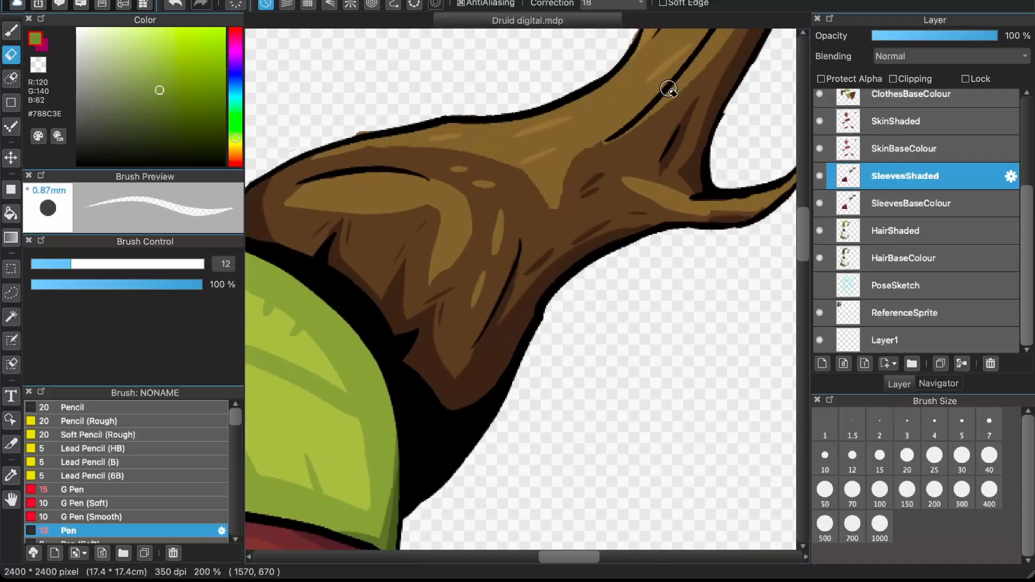
pyautogui.scroll(-3, 592, 162)
pyautogui.scroll(2, 711, 277)
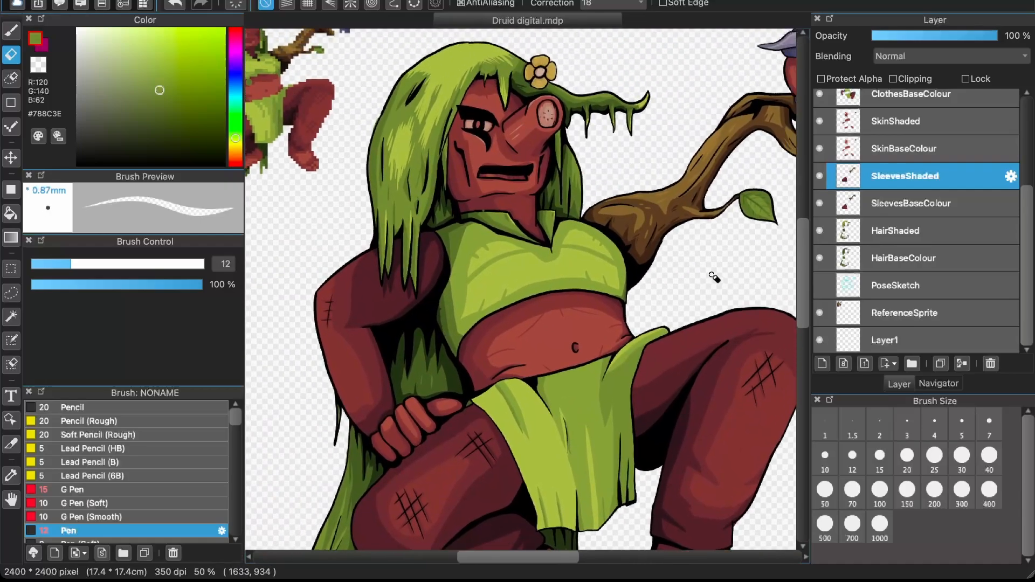
pyautogui.scroll(1, 714, 276)
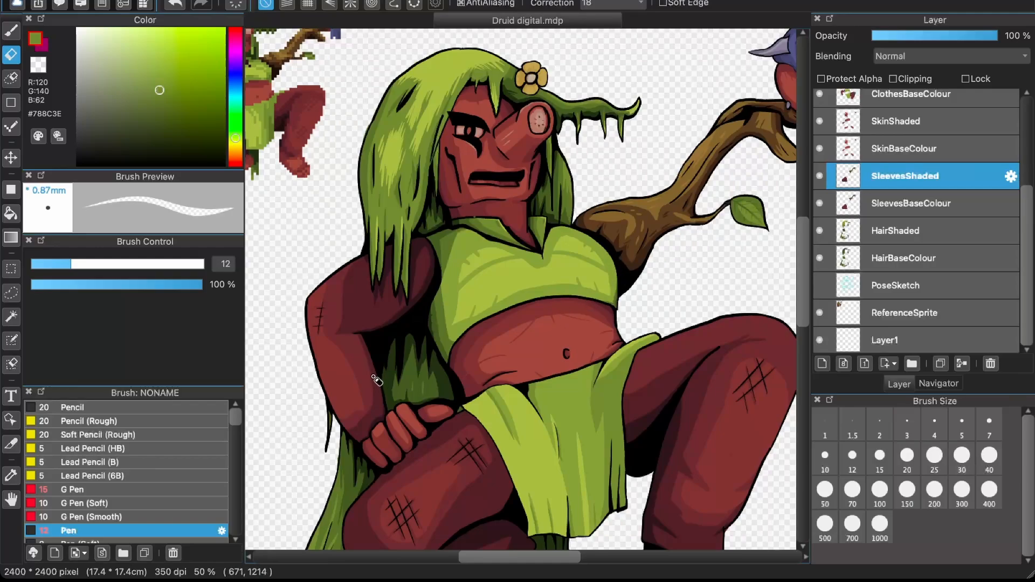
pyautogui.scroll(-2, 459, 431)
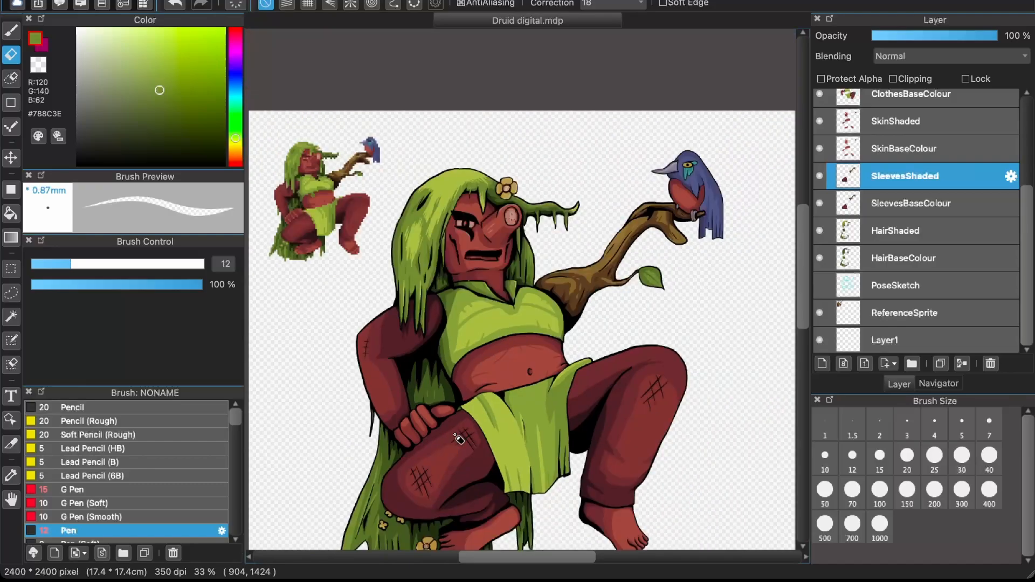
pyautogui.scroll(1, 456, 424)
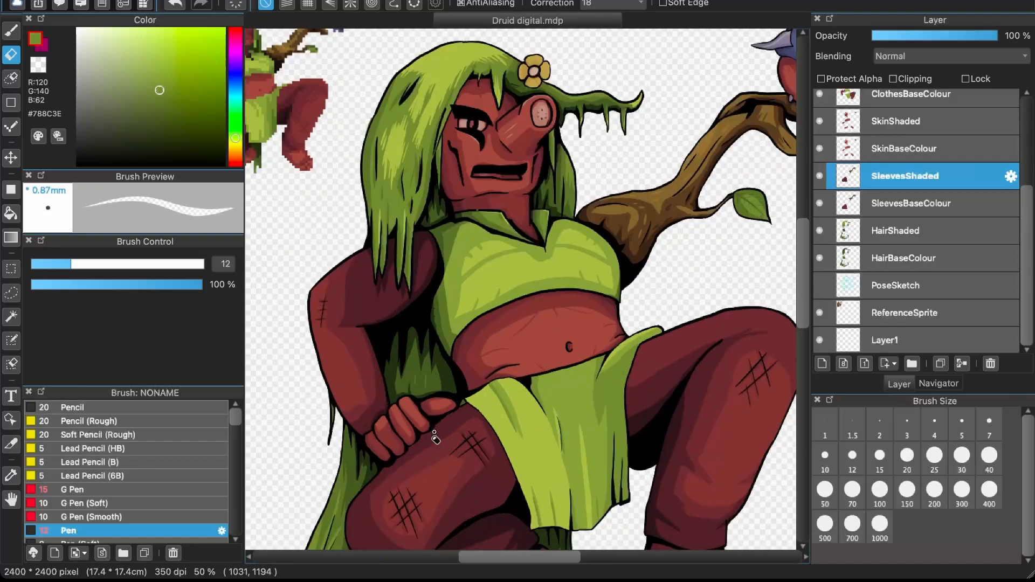
pyautogui.scroll(3, 374, 455)
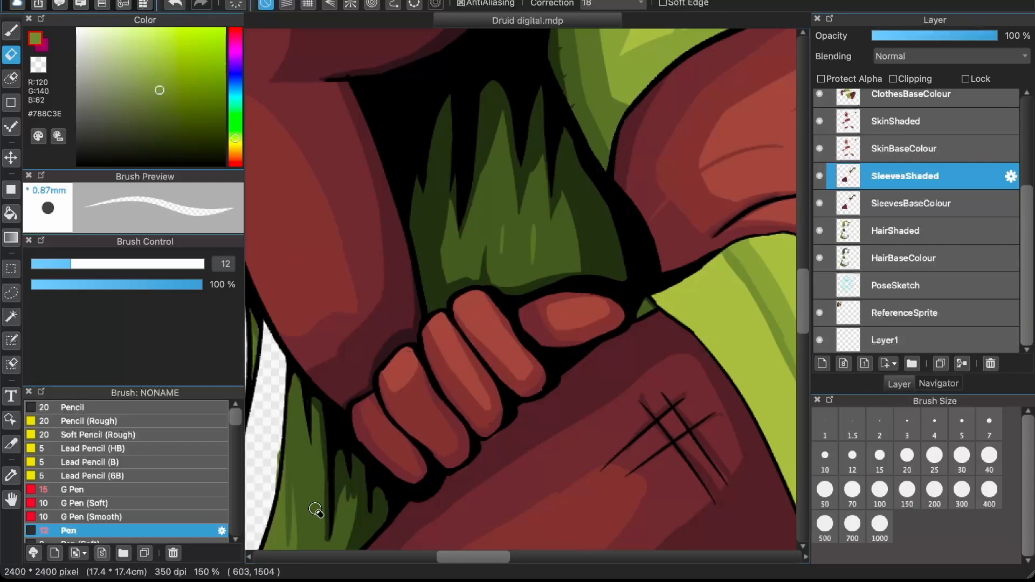
# - Examine the shading on the fingers of the hand resting on the bent knee, up close and within the whole pose
pyautogui.scroll(-2, 419, 363)
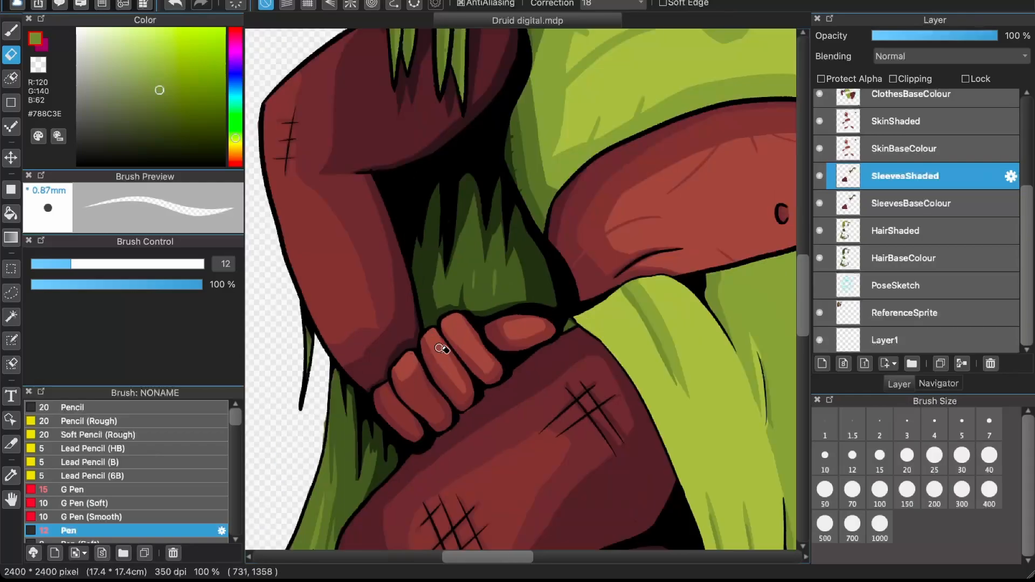
pyautogui.scroll(2, 440, 351)
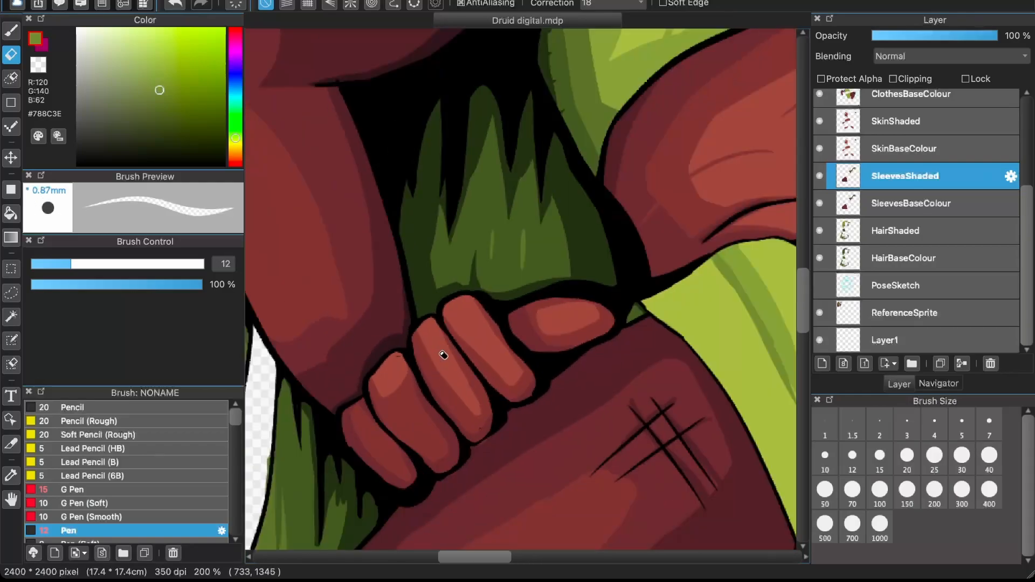
pyautogui.scroll(-3, 440, 351)
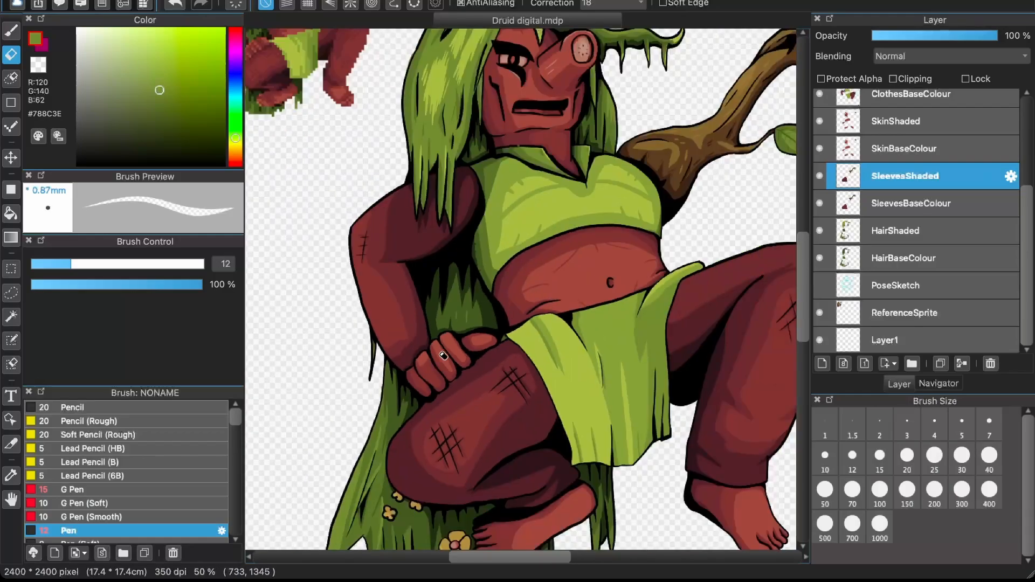
pyautogui.scroll(1, 449, 347)
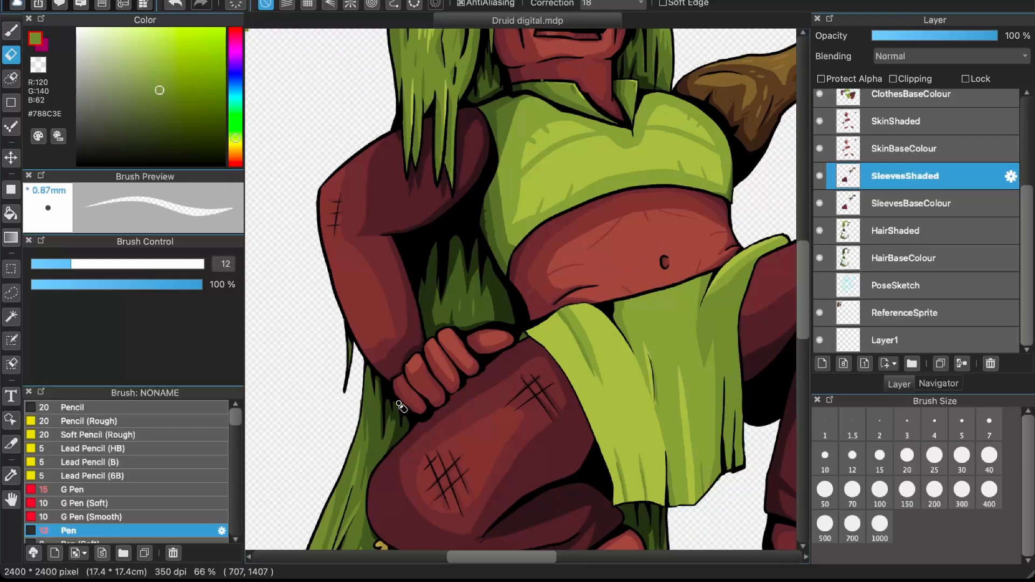
pyautogui.scroll(3, 403, 404)
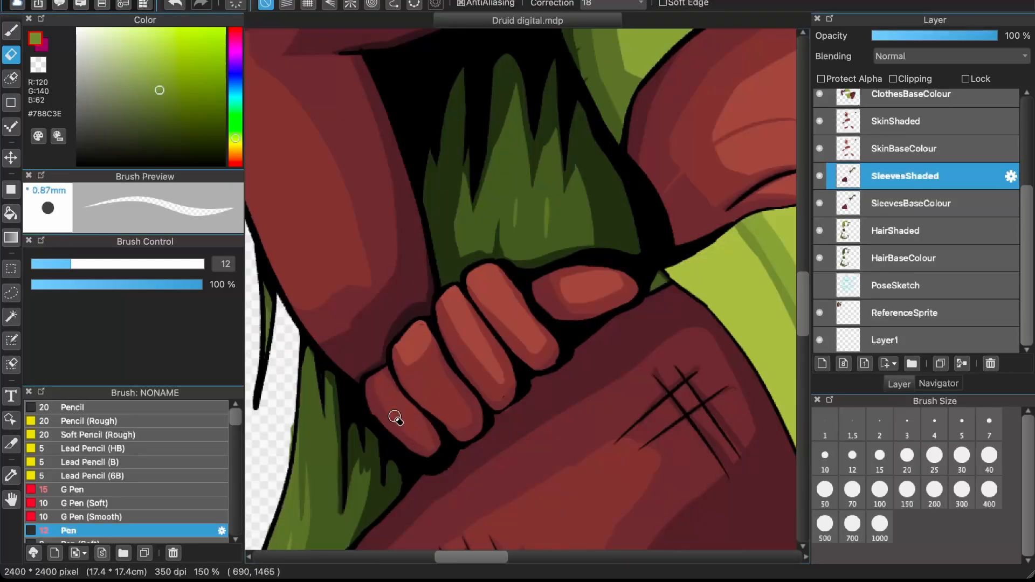
pyautogui.scroll(-3, 501, 321)
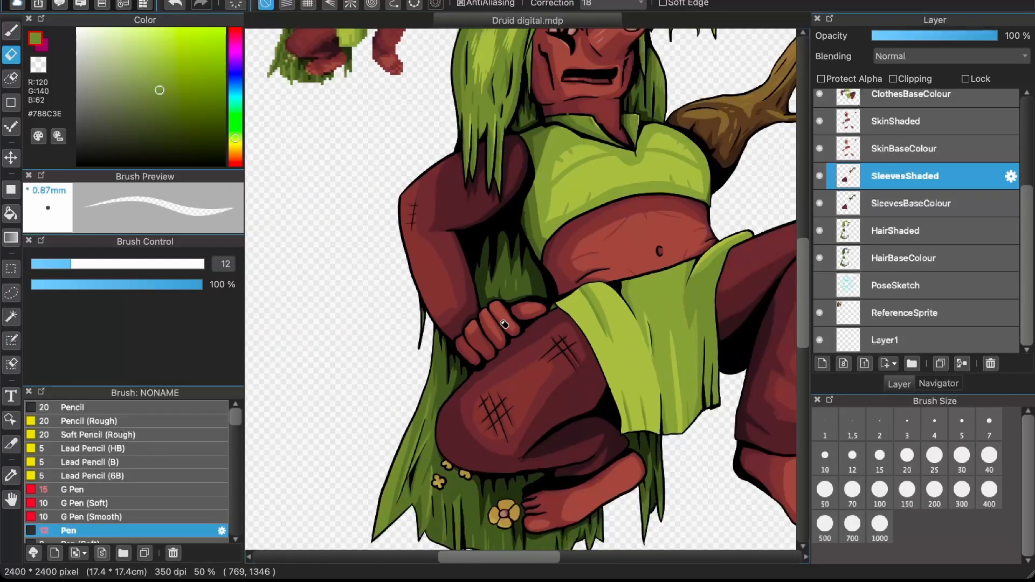
pyautogui.scroll(2, 504, 324)
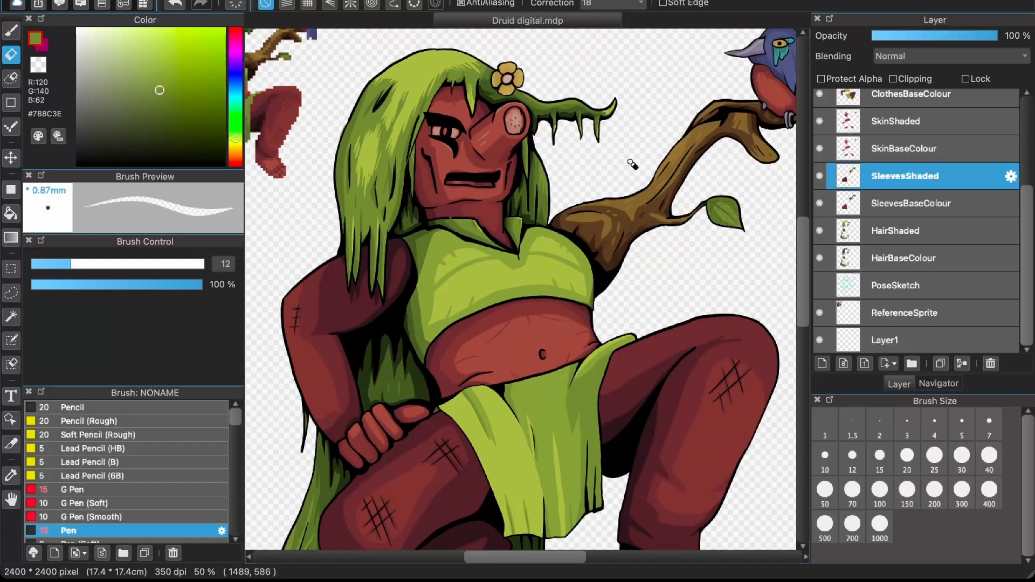
# - Examine the wood grain on the branch and the fold shading on the green top, then compare the figure with the sprite
pyautogui.scroll(5, 632, 156)
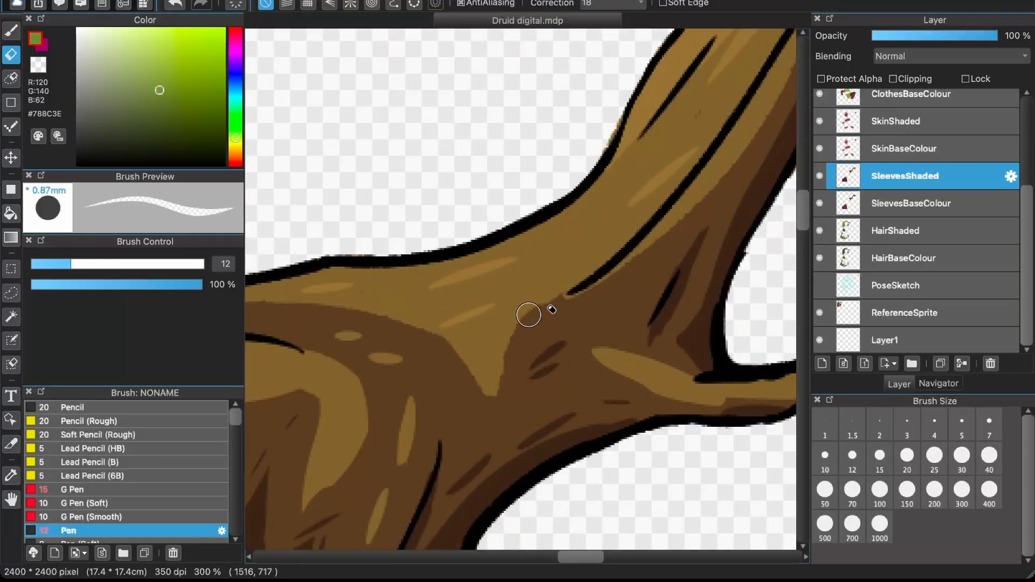
pyautogui.scroll(-4, 439, 286)
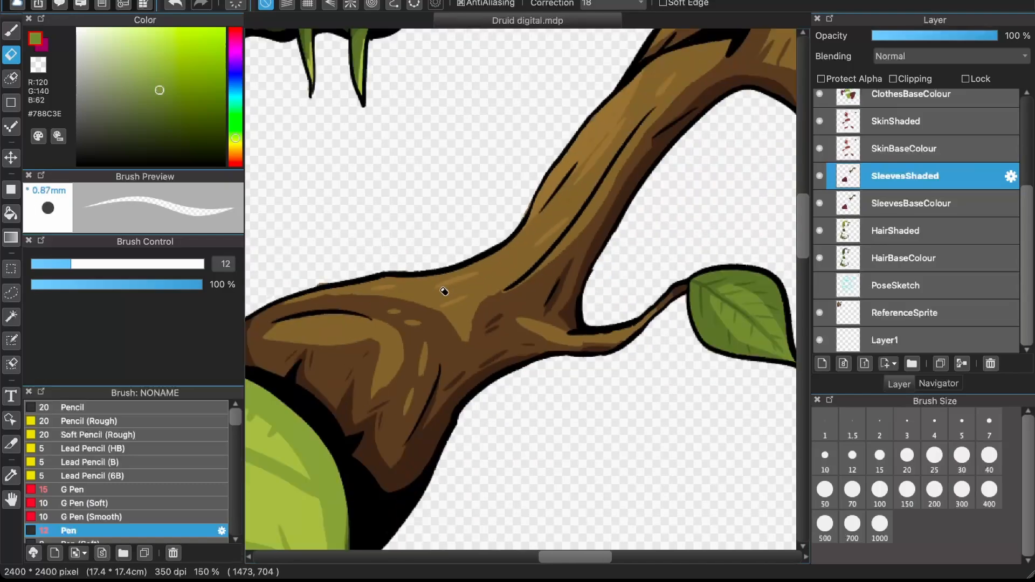
pyautogui.hscroll(-3, 457, 299)
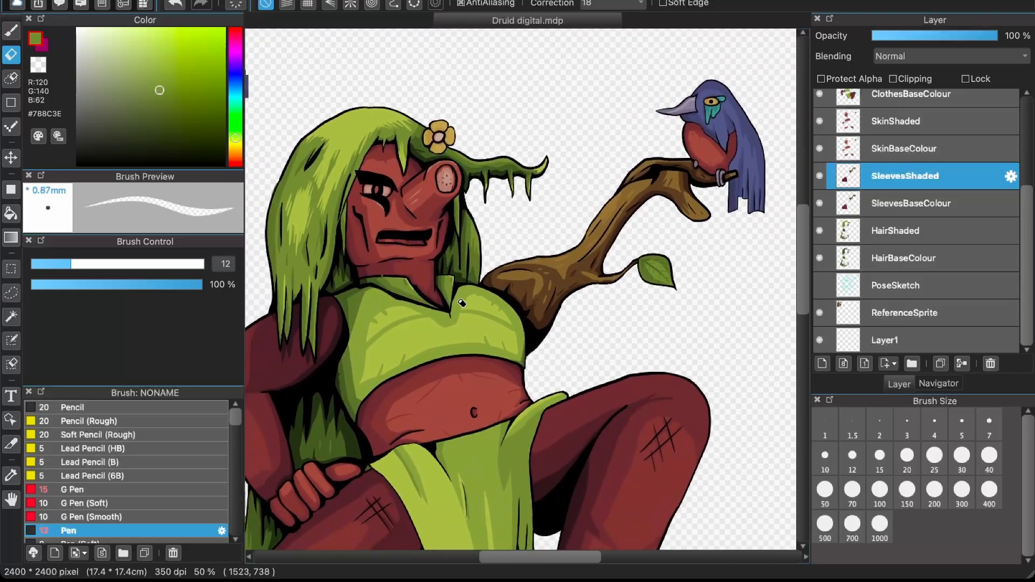
pyautogui.scroll(3, 353, 319)
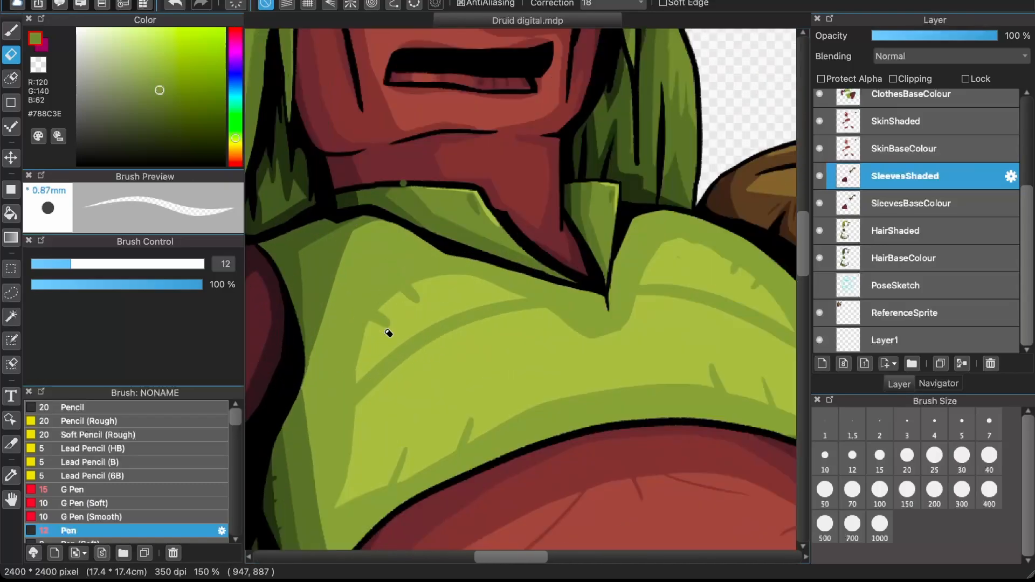
pyautogui.scroll(-2, 387, 334)
pyautogui.scroll(-5, 406, 372)
pyautogui.hscroll(3, 405, 372)
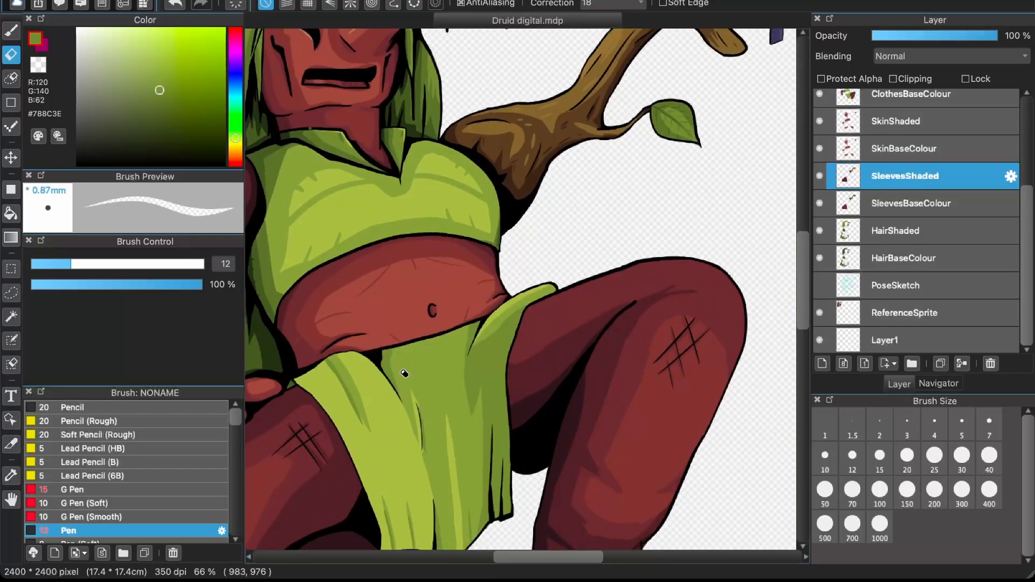
pyautogui.hscroll(-3, 405, 373)
pyautogui.scroll(-2, 458, 331)
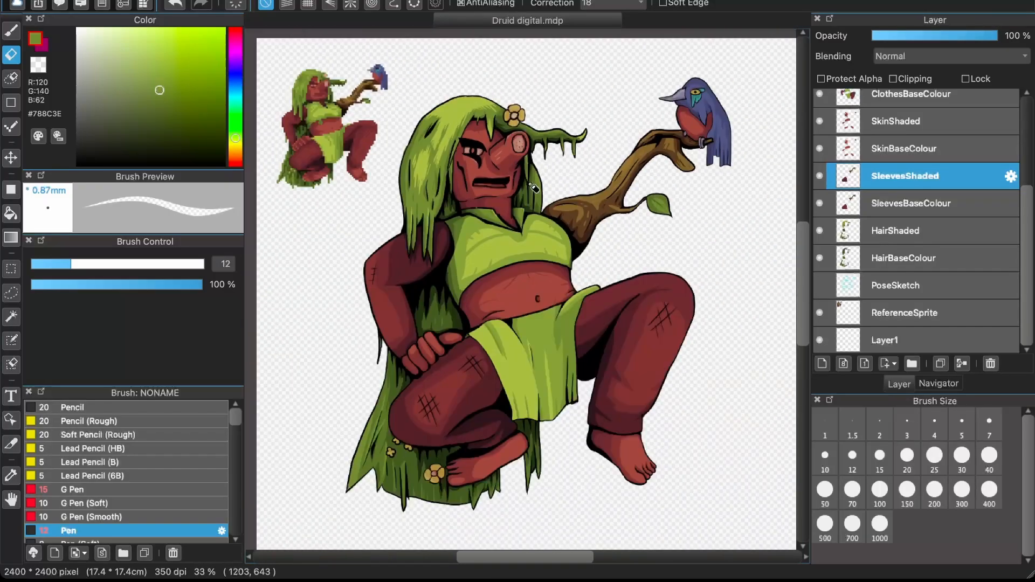
pyautogui.scroll(-1, 534, 189)
pyautogui.hscroll(-1, 534, 188)
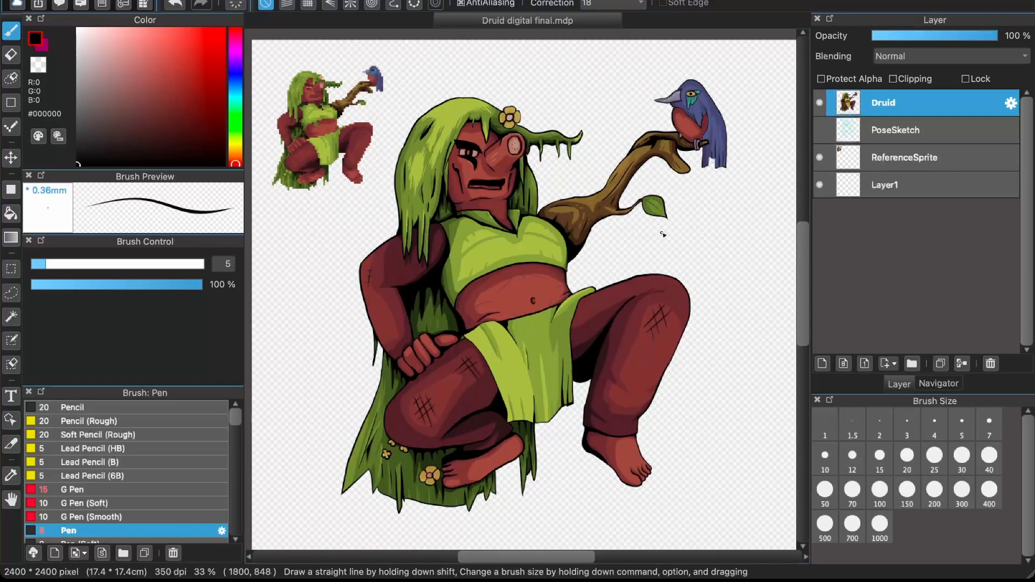
# - Compare the merged druid drawing with the pixel-art reference, examining the sprite's torso shading up close
pyautogui.moveTo(644, 261); pyautogui.dragTo(657, 256)
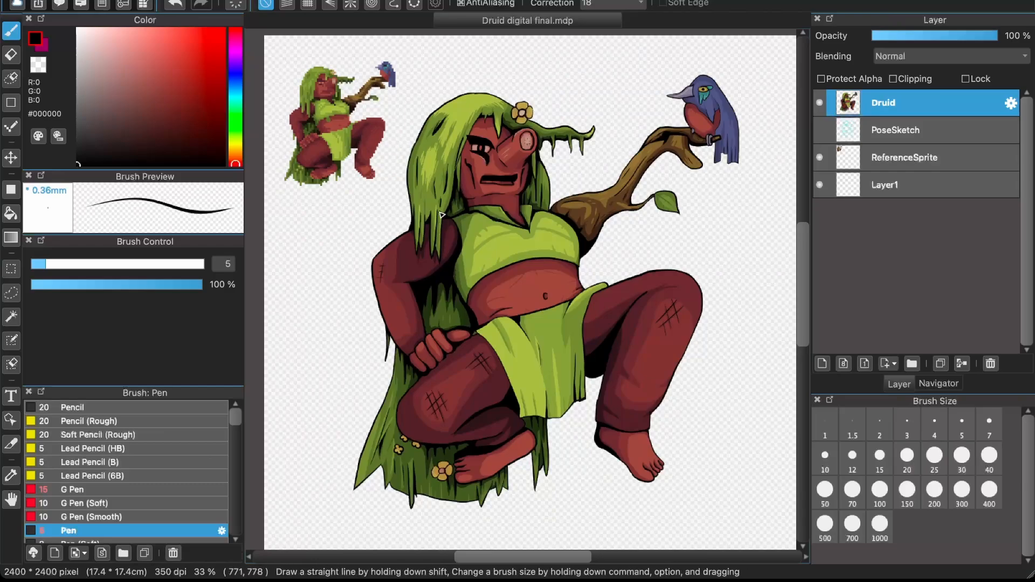
pyautogui.scroll(1, 317, 99)
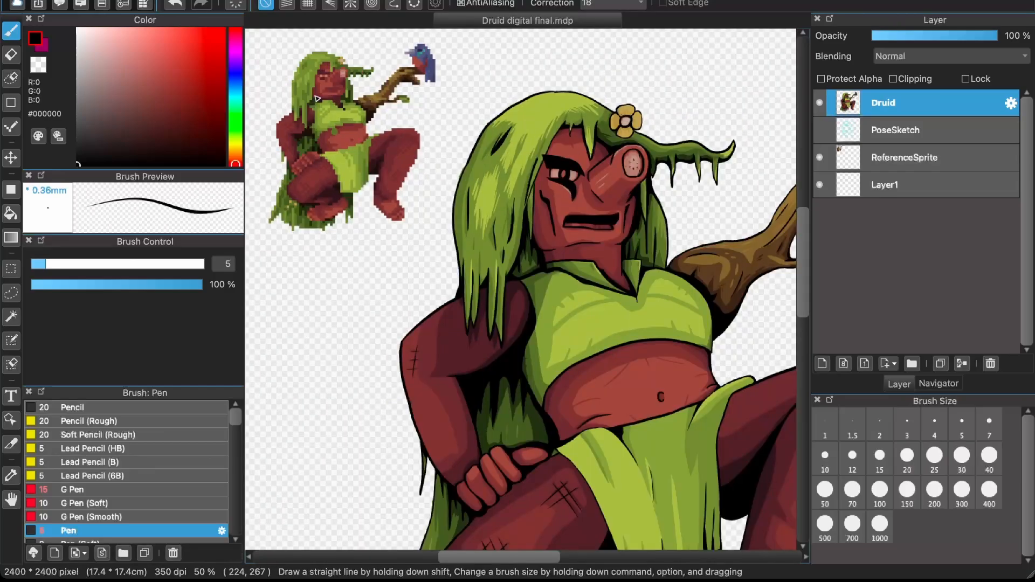
pyautogui.scroll(5, 317, 99)
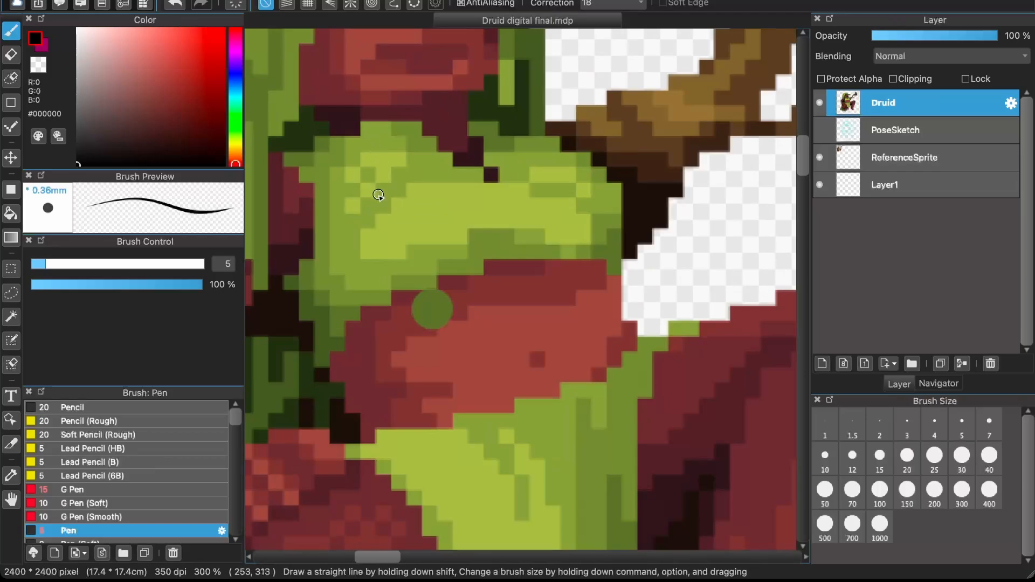
pyautogui.scroll(-8, 354, 192)
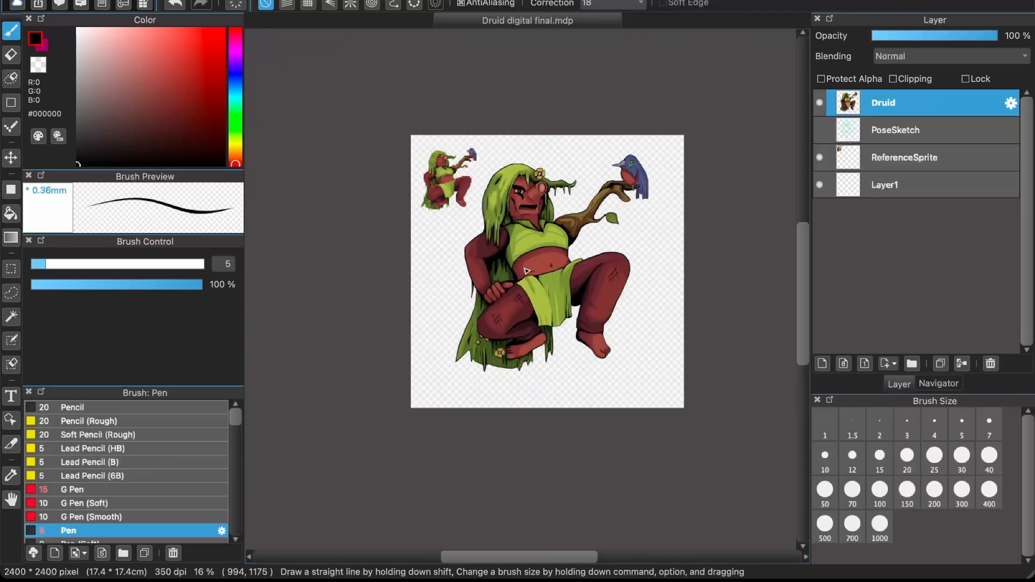
pyautogui.scroll(2, 527, 270)
pyautogui.scroll(-1, 528, 270)
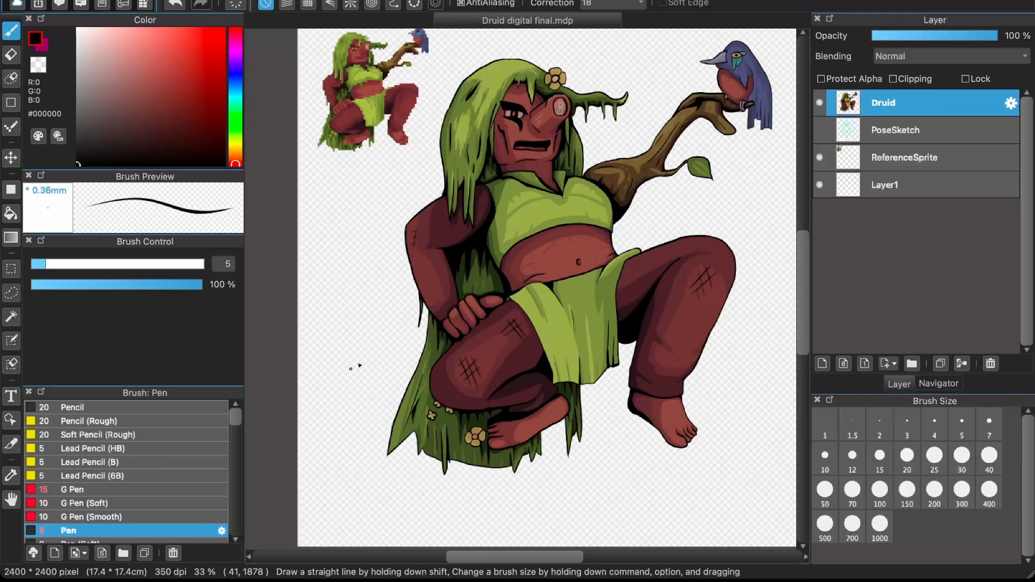
# - Look over the whole digital druid beside the reference sprite, from the hair and branch to the feet
pyautogui.scroll(2, 384, 341)
pyautogui.hscroll(3, 385, 340)
pyautogui.hscroll(-1, 385, 341)
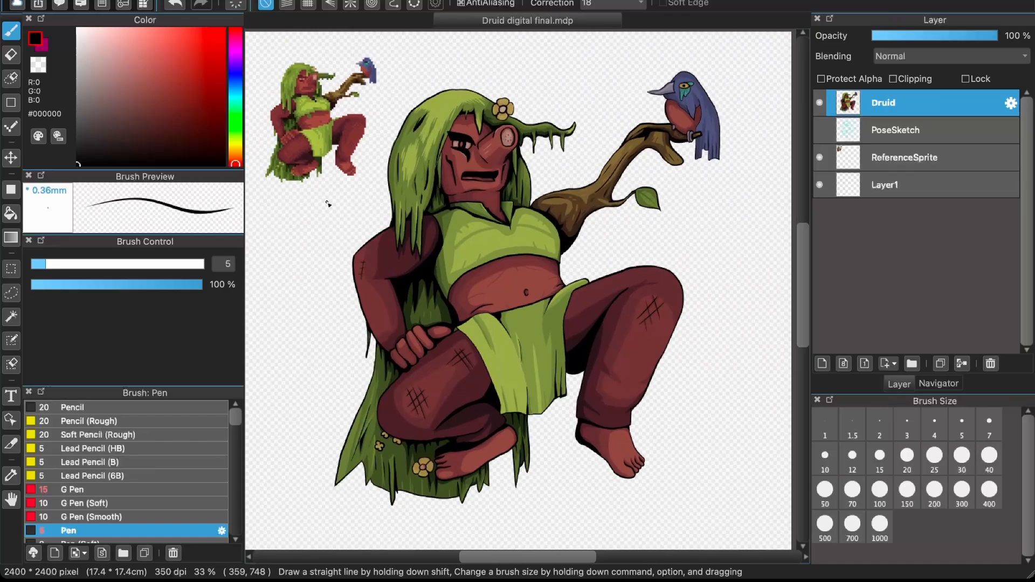
pyautogui.scroll(3, 328, 204)
pyautogui.scroll(-3, 325, 188)
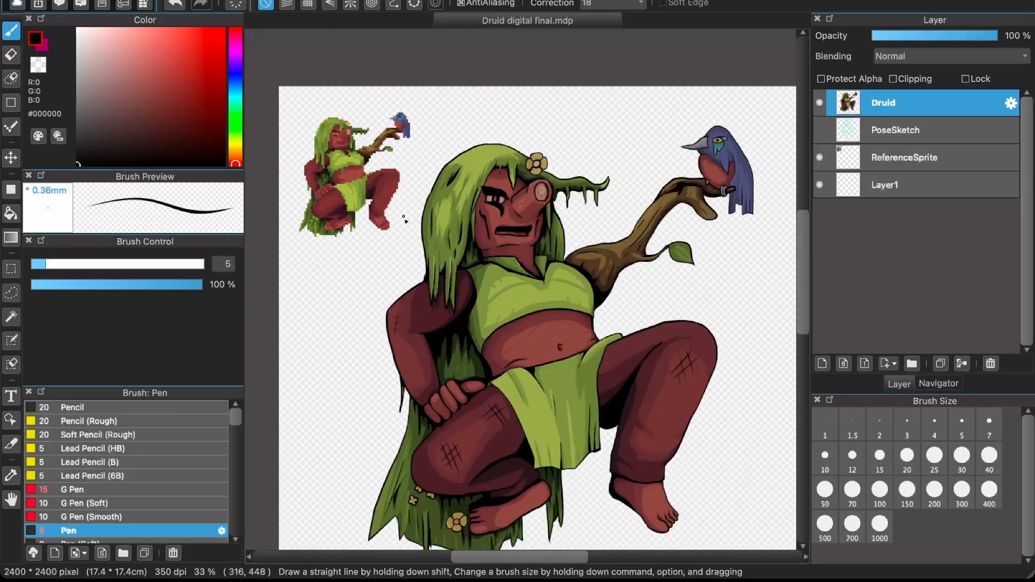
pyautogui.scroll(-2, 402, 215)
pyautogui.hscroll(1, 402, 215)
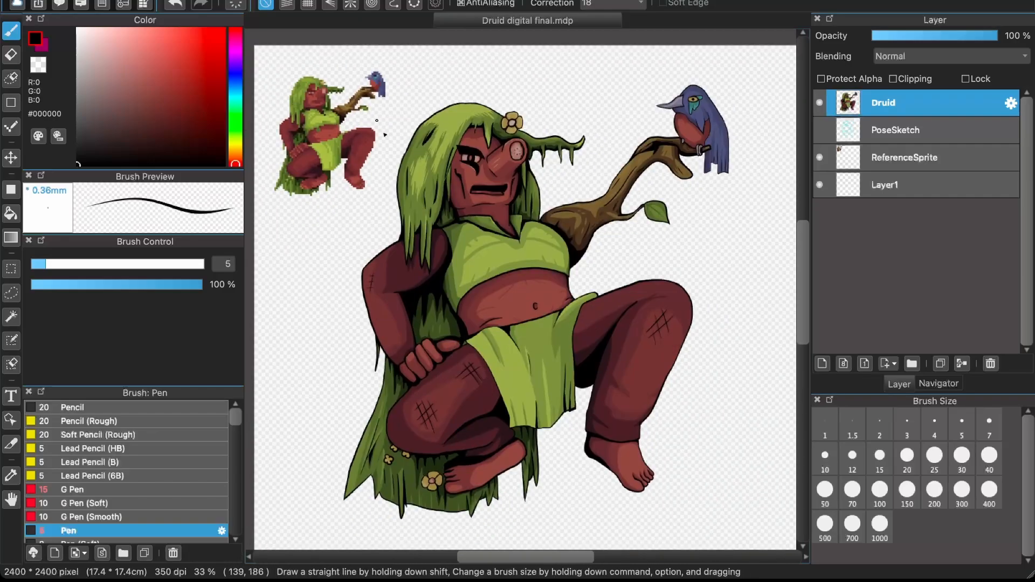
pyautogui.scroll(-2, 473, 189)
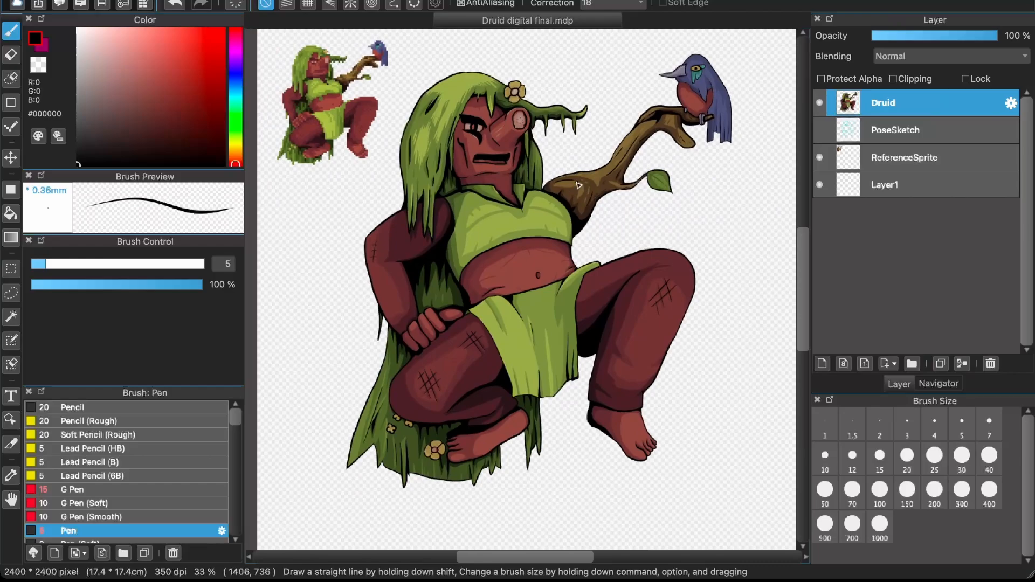
# - Soften the edges of the light hair highlight beside the face with the Blur brush at size 15 and intensity 100
pyautogui.scroll(1, 513, 176)
pyautogui.scroll(1, 513, 176)
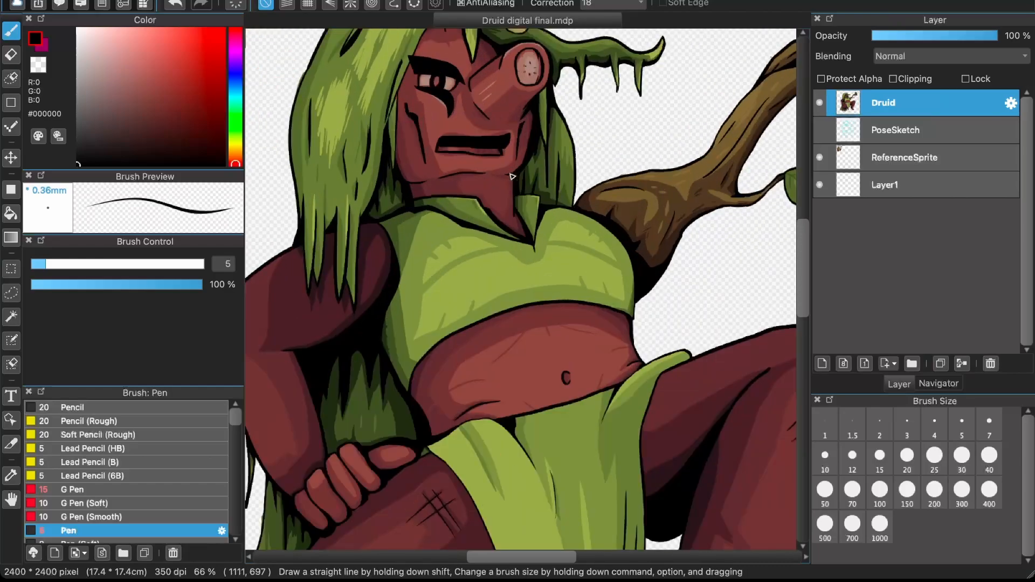
pyautogui.scroll(-5, 121, 477)
pyautogui.scroll(-8, 122, 485)
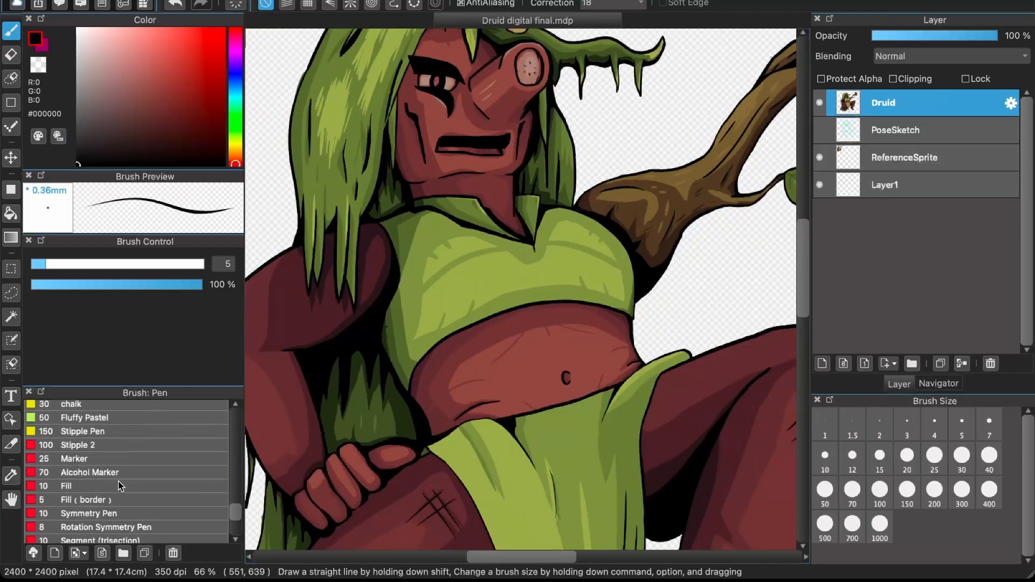
pyautogui.click(69, 440)
pyautogui.scroll(1, 426, 299)
pyautogui.press(']')
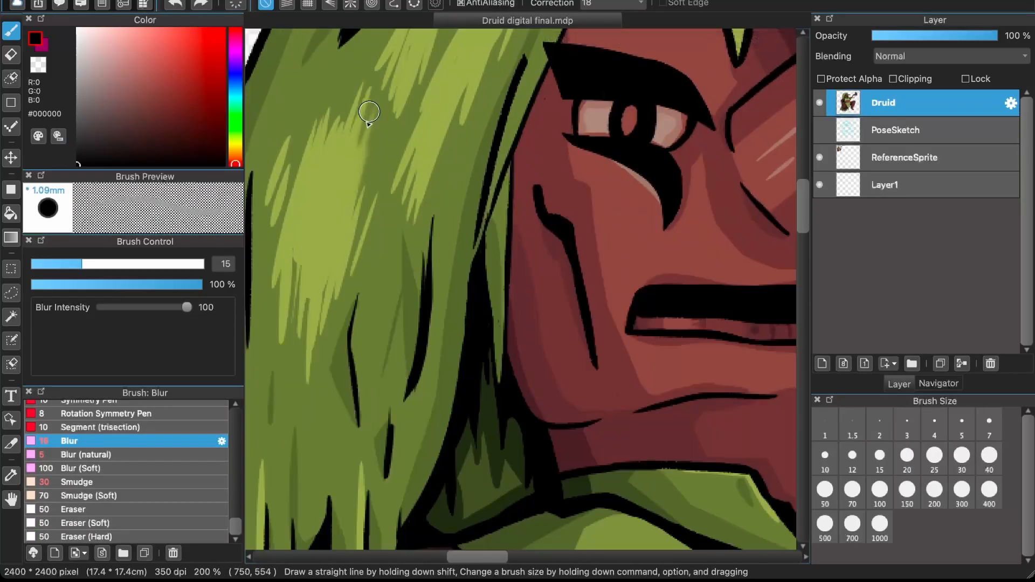
pyautogui.moveTo(369, 112)
pyautogui.mouseDown()
pyautogui.moveTo(347, 90)
pyautogui.moveTo(319, 115)
pyautogui.mouseUp()
pyautogui.moveTo(283, 281)
pyautogui.mouseDown()
pyautogui.moveTo(296, 369)
pyautogui.moveTo(316, 370)
pyautogui.moveTo(337, 225)
pyautogui.moveTo(304, 233)
pyautogui.moveTo(279, 349)
pyautogui.mouseUp()
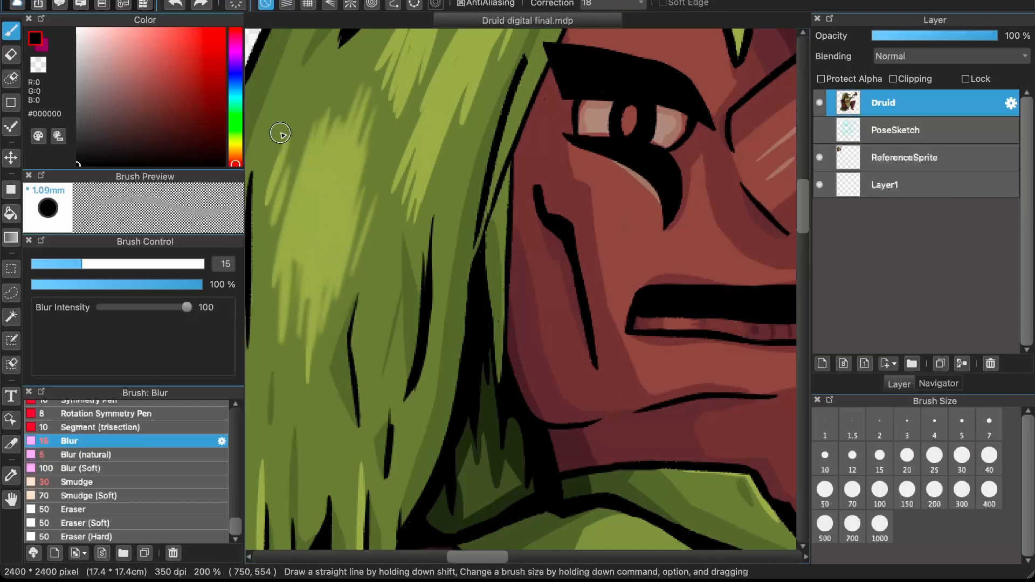
# - Examine the softened hair highlight alongside the face, green top and midriff, both up close and in the full figure
pyautogui.scroll(-3, 293, 216)
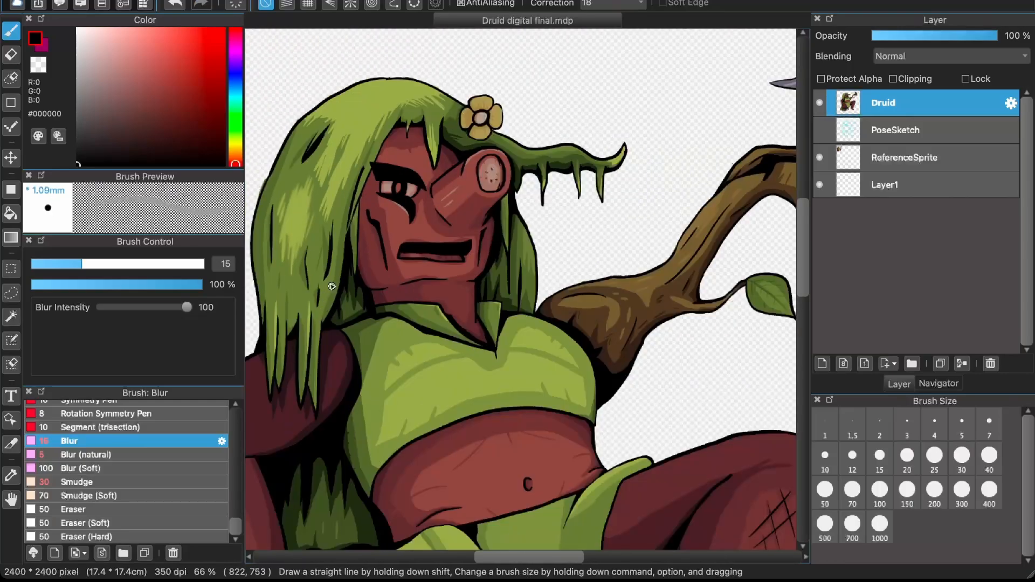
pyautogui.hscroll(-3, 345, 296)
pyautogui.hscroll(2, 435, 256)
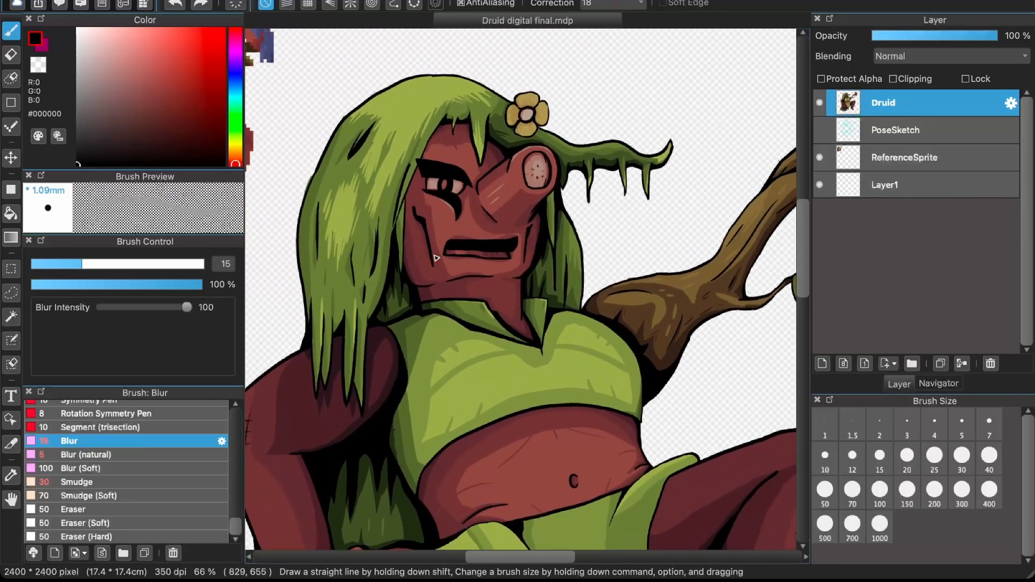
pyautogui.scroll(-3, 435, 257)
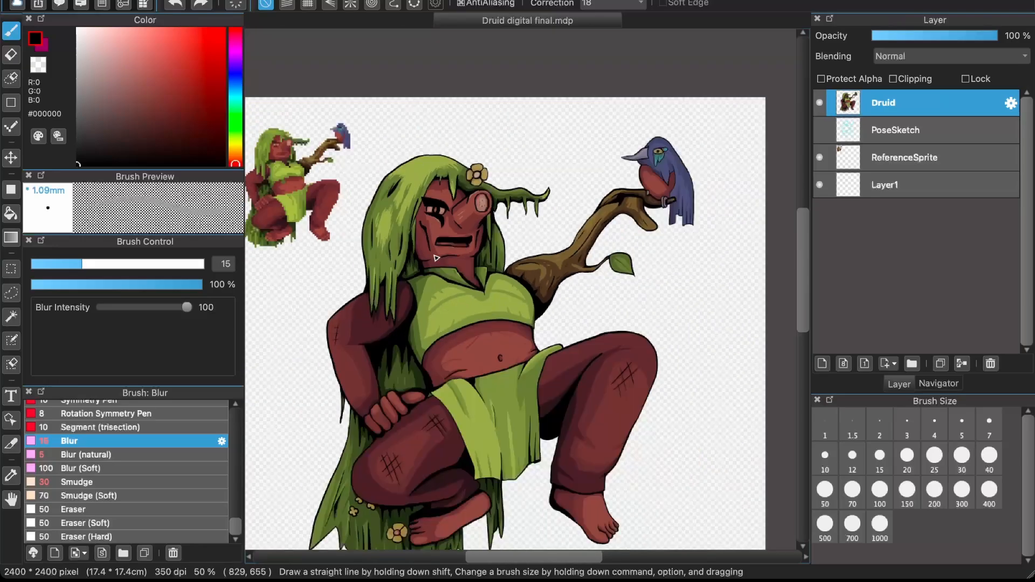
pyautogui.scroll(3, 435, 258)
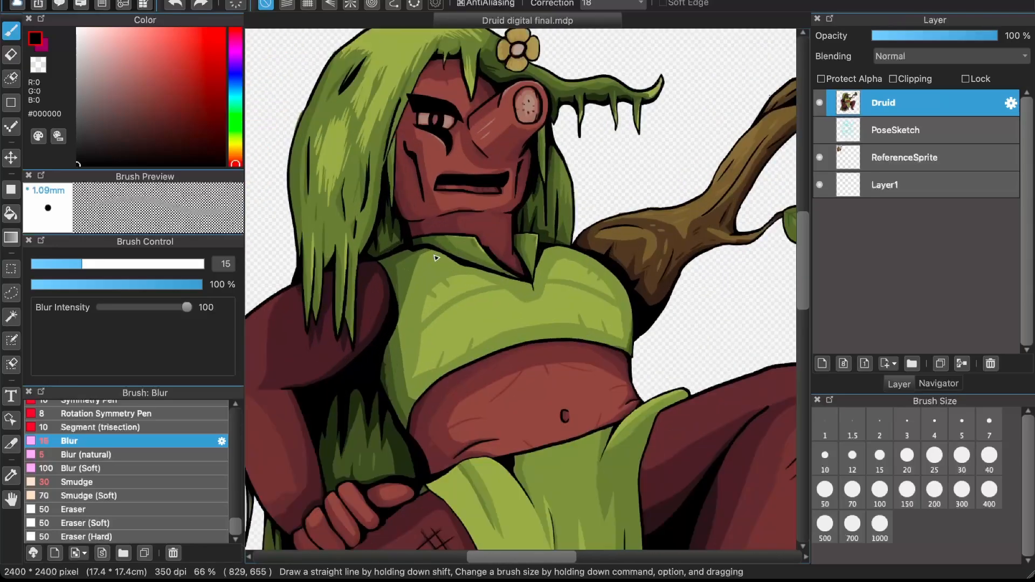
pyautogui.scroll(-1, 436, 257)
pyautogui.scroll(-1, 436, 257)
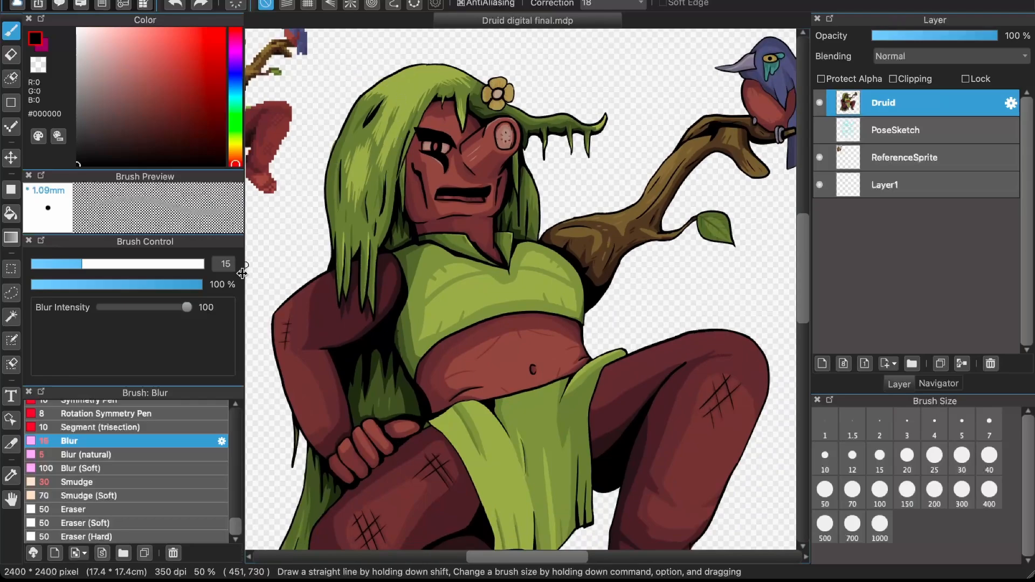
pyautogui.scroll(2, 389, 121)
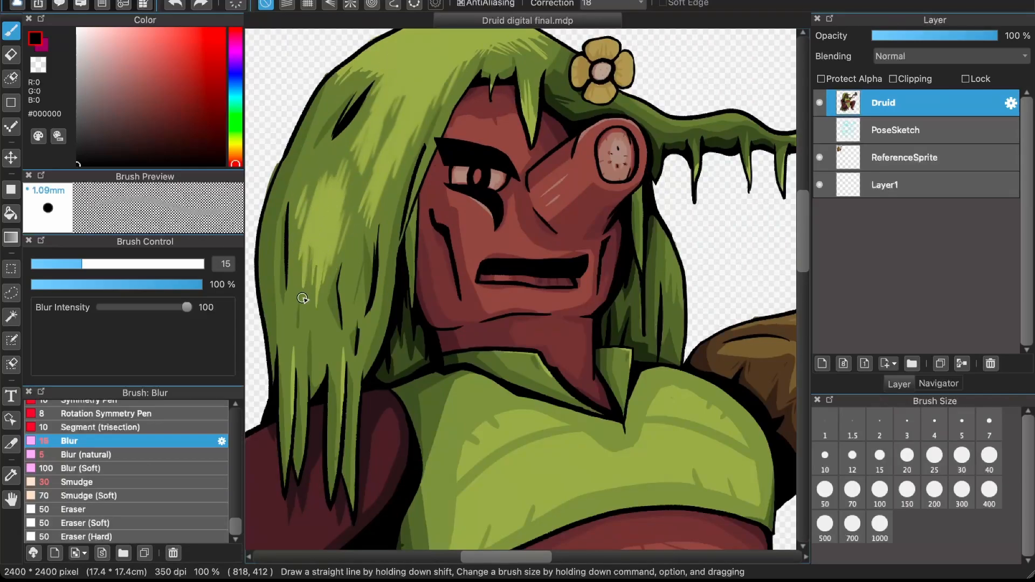
pyautogui.scroll(-1, 356, 120)
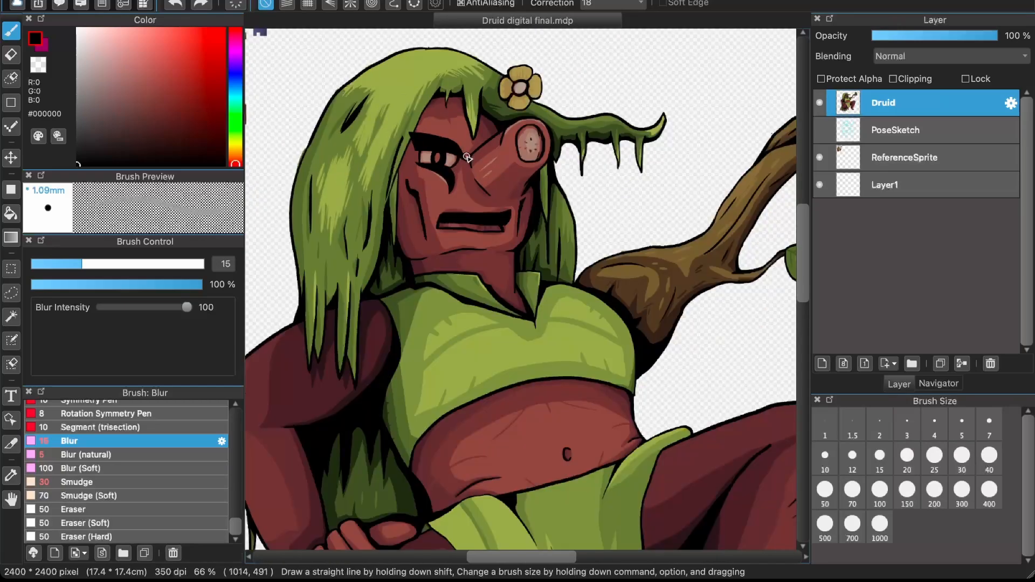
pyautogui.scroll(-2, 465, 155)
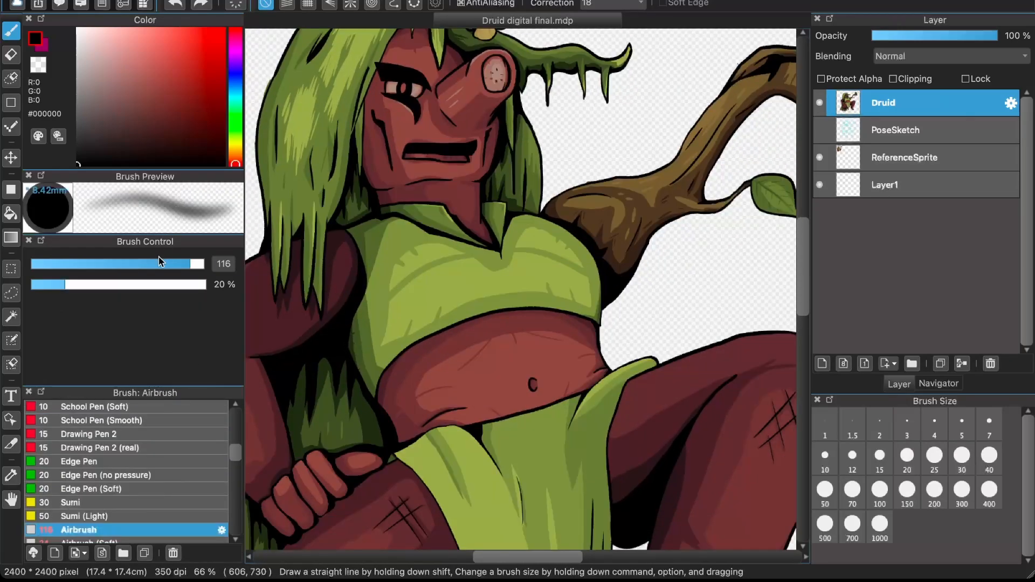
# - Set the Airbrush size to 43 and sample the light green of the druid's top as the painting colour
pyautogui.moveTo(159, 262); pyautogui.dragTo(150, 263)
pyautogui.scroll(-2, 391, 199)
pyautogui.hscroll(-1, 390, 199)
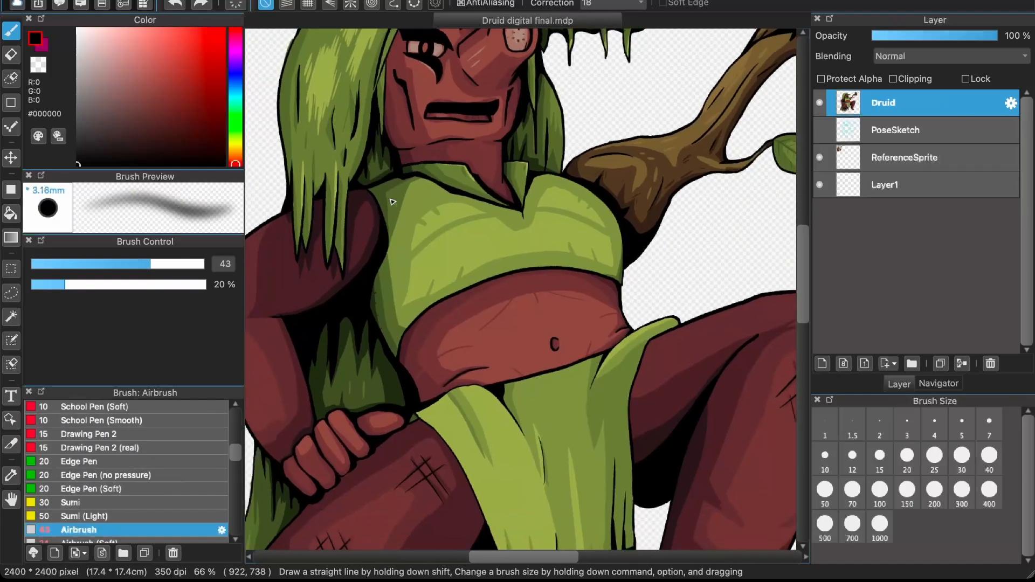
pyautogui.keyDown('alt'); pyautogui.click(485, 243); pyautogui.keyUp('alt')
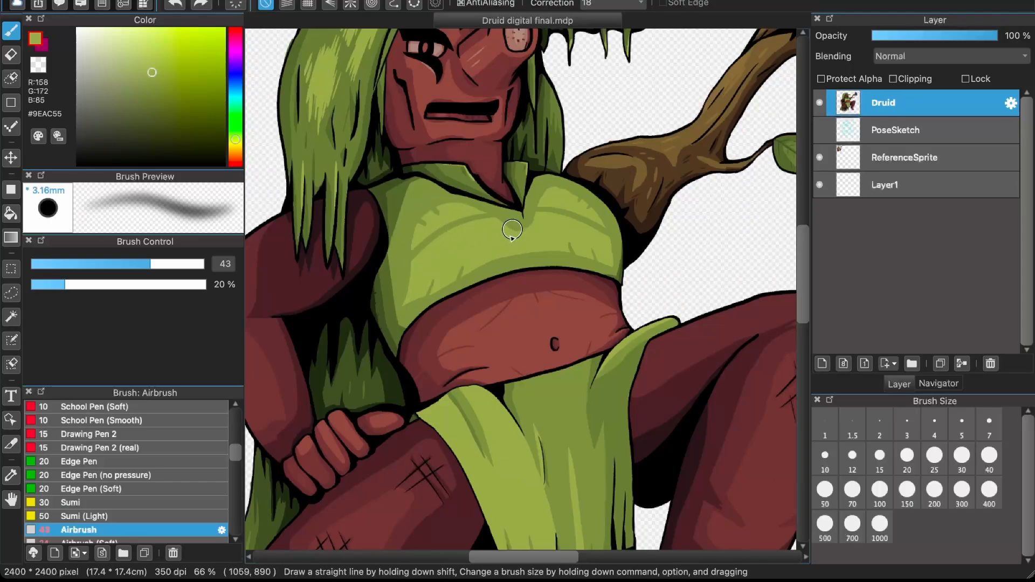
pyautogui.scroll(2, 325, 136)
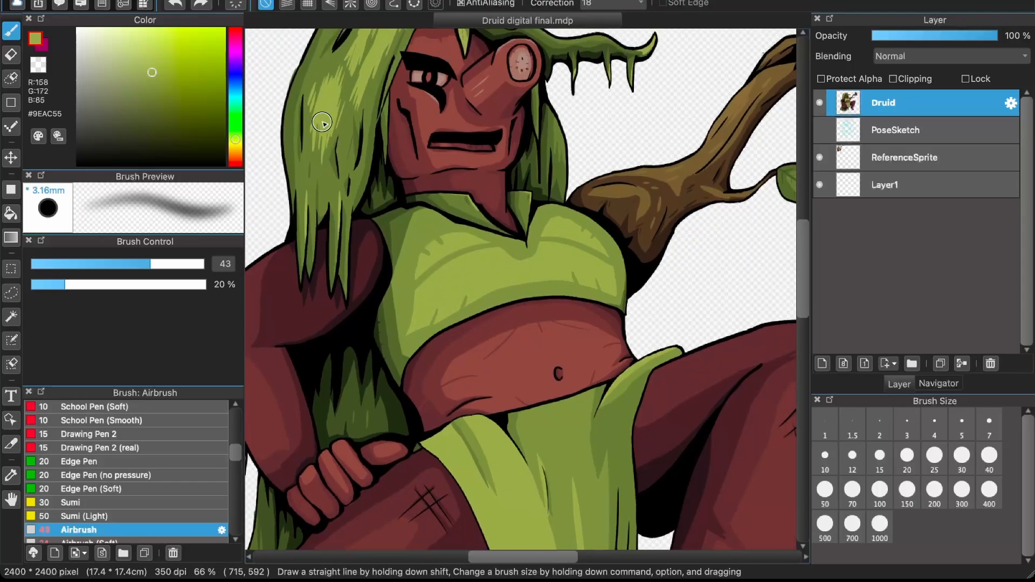
# - Try an airbrush stroke over the light hair highlight beside the face, undo it, and lower the brush opacity to 5%
pyautogui.moveTo(311, 118); pyautogui.dragTo(355, 56)
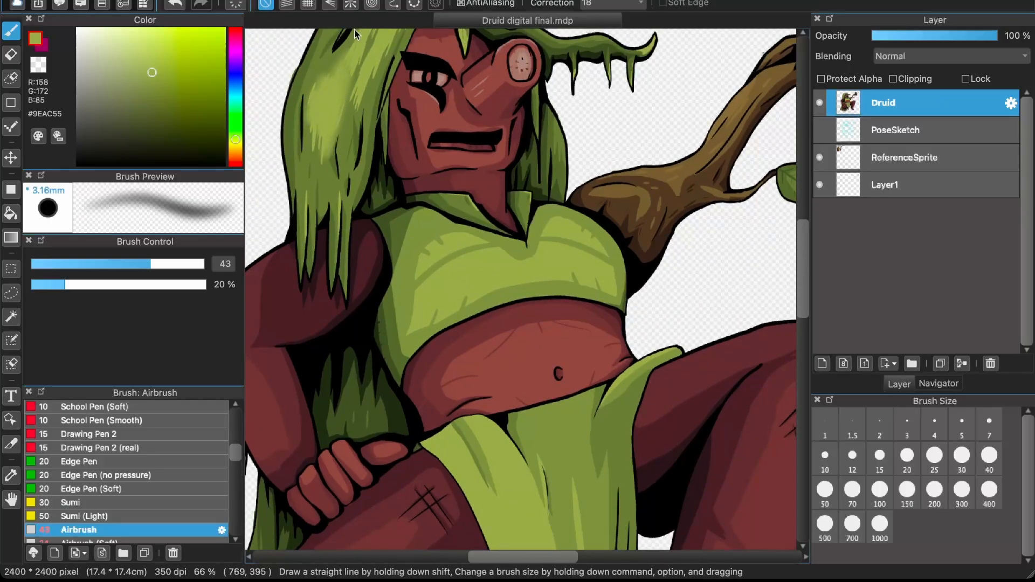
pyautogui.press('super+z')
pyautogui.click(37, 285)
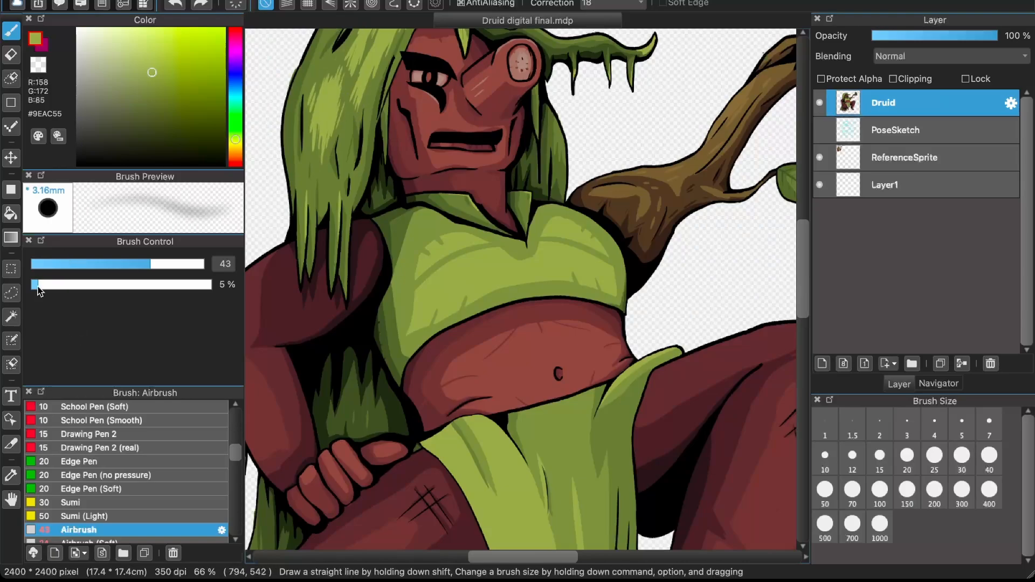
# - Examine the shading on the druid's hair, face, top and skirt up close, ending with the full figure
pyautogui.scroll(1, 307, 159)
pyautogui.scroll(3, 306, 159)
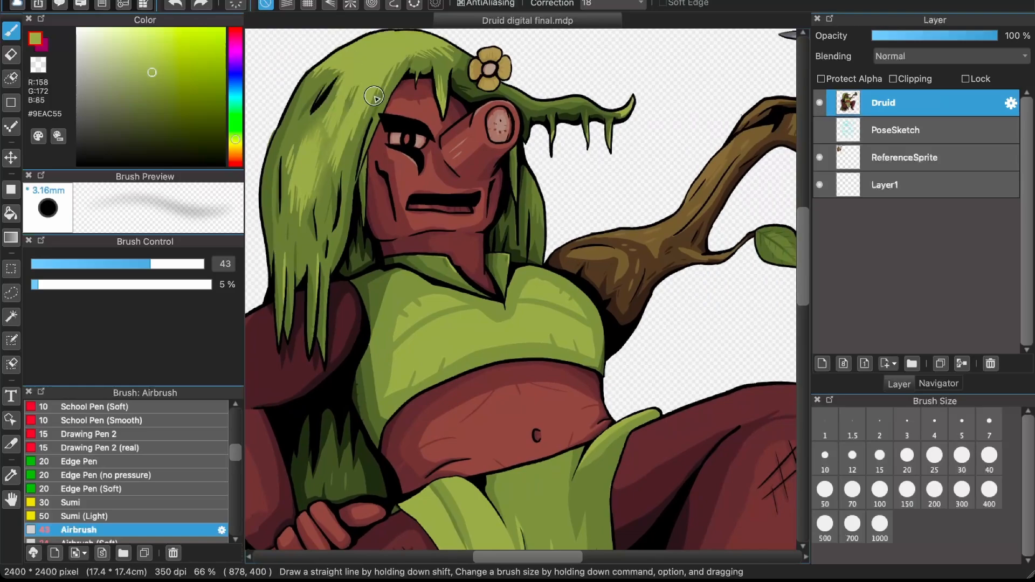
pyautogui.scroll(1, 351, 105)
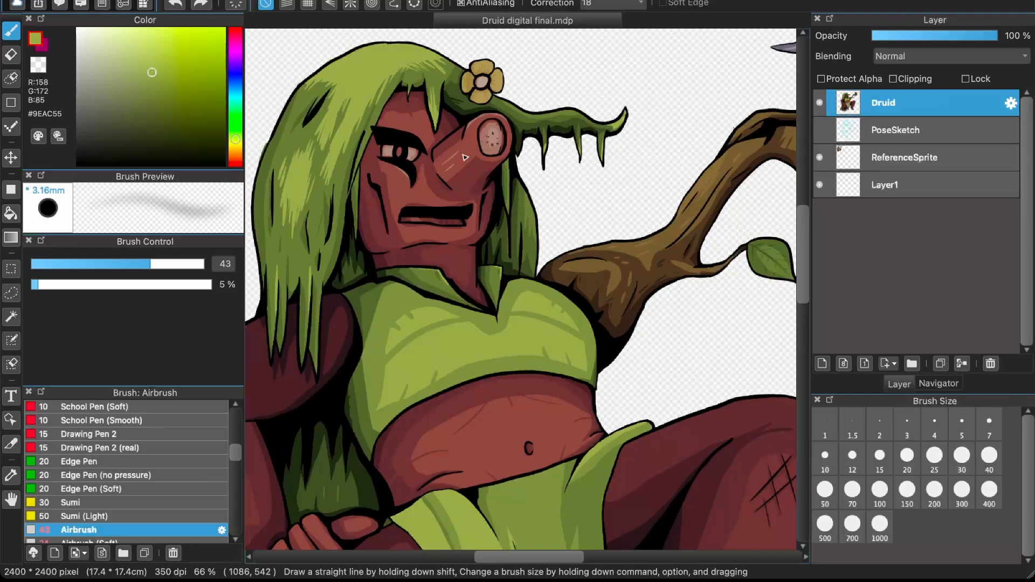
pyautogui.scroll(-1, 465, 157)
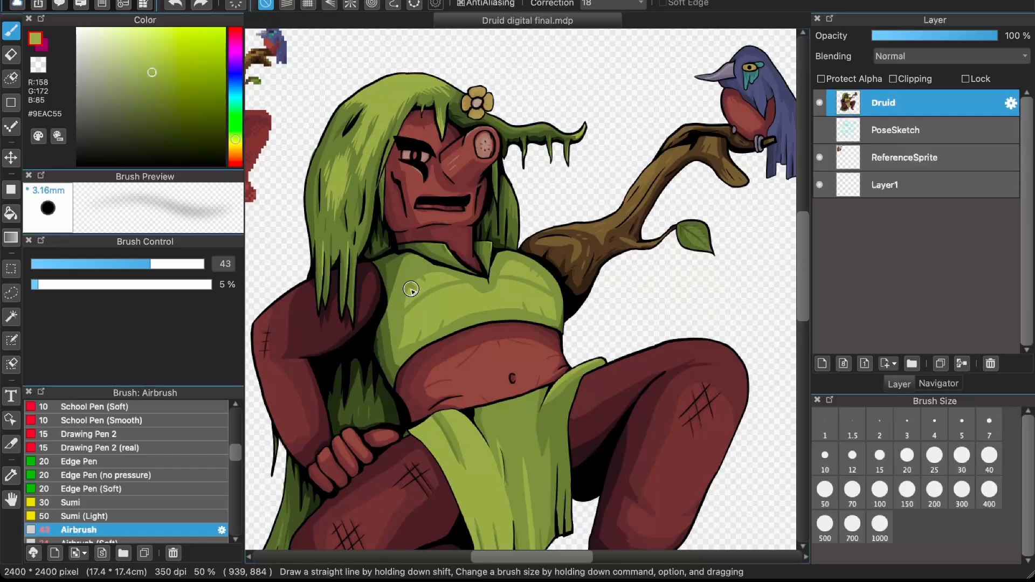
pyautogui.scroll(-3, 409, 291)
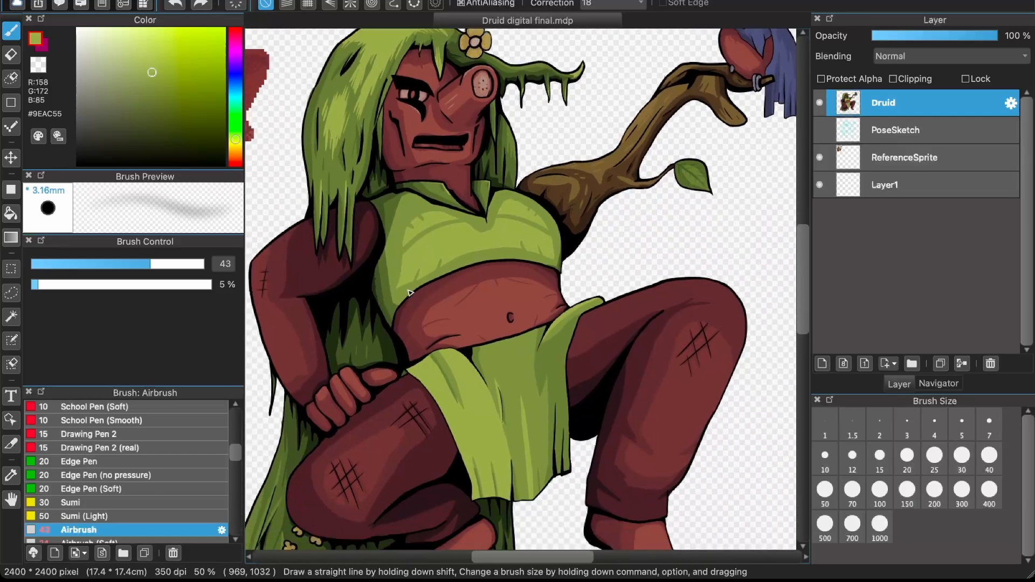
pyautogui.scroll(-1, 410, 293)
pyautogui.hscroll(-2, 395, 293)
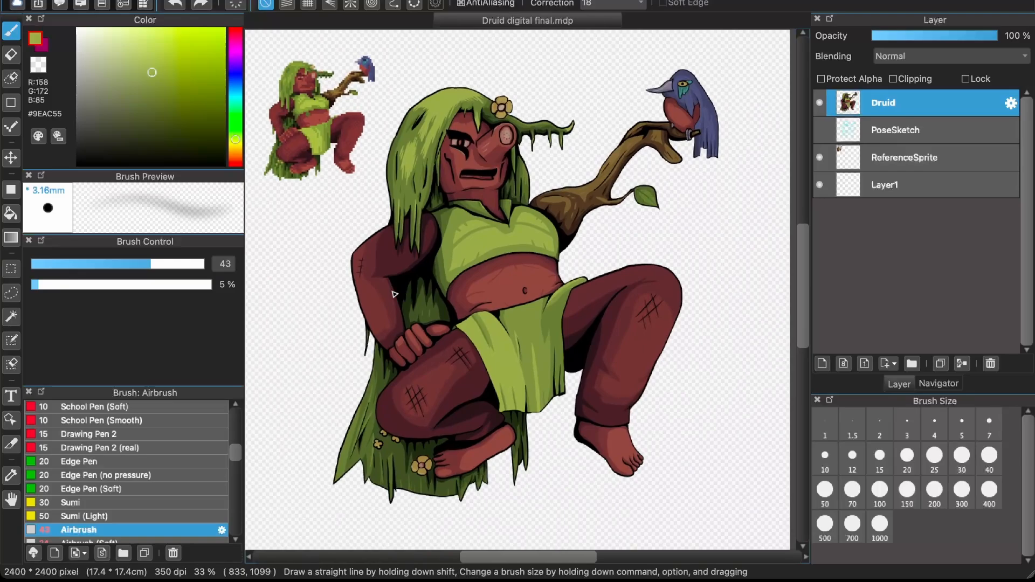
# - Compare the complete digital druid with the pixel-art reference sprite, also checking the torso, branch and raised leg closer up
pyautogui.hscroll(-2, 628, 277)
pyautogui.scroll(1, 629, 277)
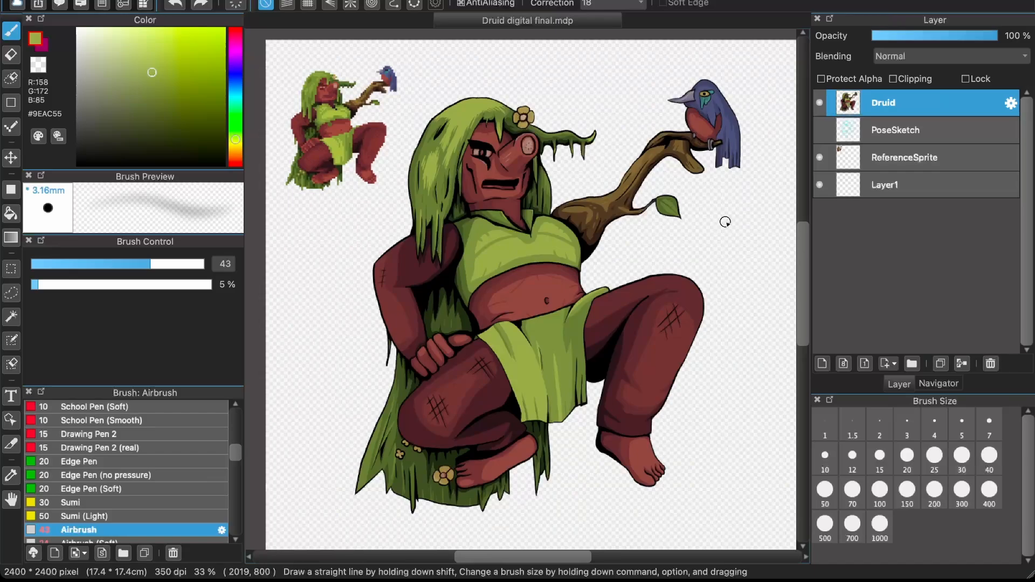
pyautogui.scroll(1, 725, 222)
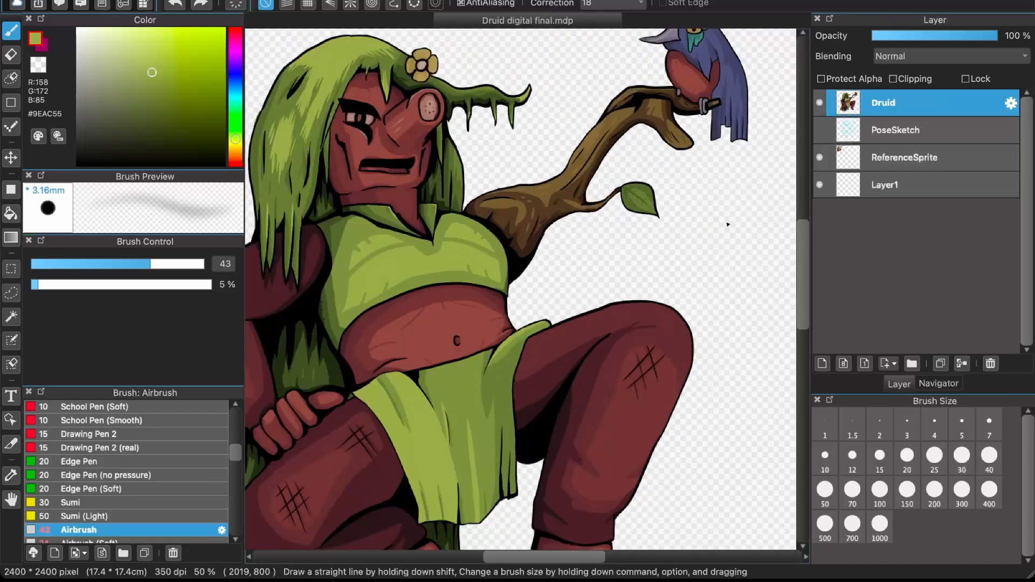
pyautogui.scroll(-2, 727, 224)
pyautogui.scroll(1, 728, 213)
pyautogui.hscroll(2, 725, 215)
pyautogui.scroll(1, 724, 215)
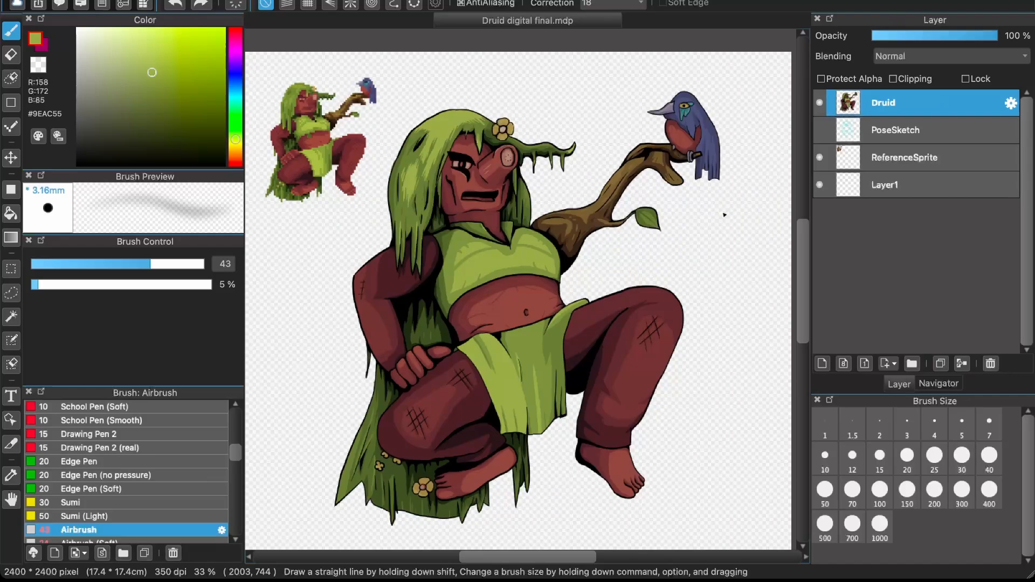
pyautogui.scroll(-2, 725, 215)
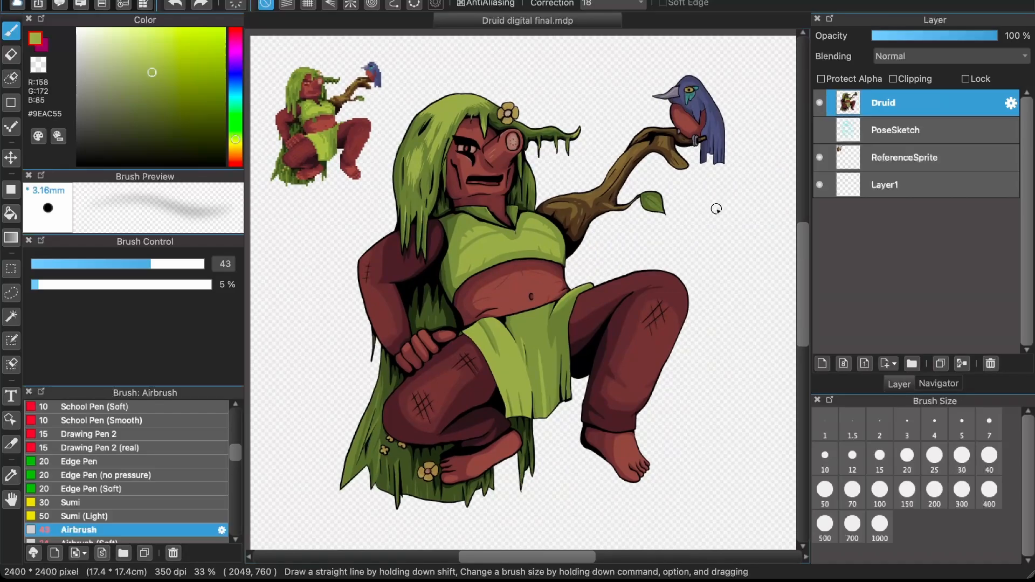
pyautogui.hscroll(-3, 758, 121)
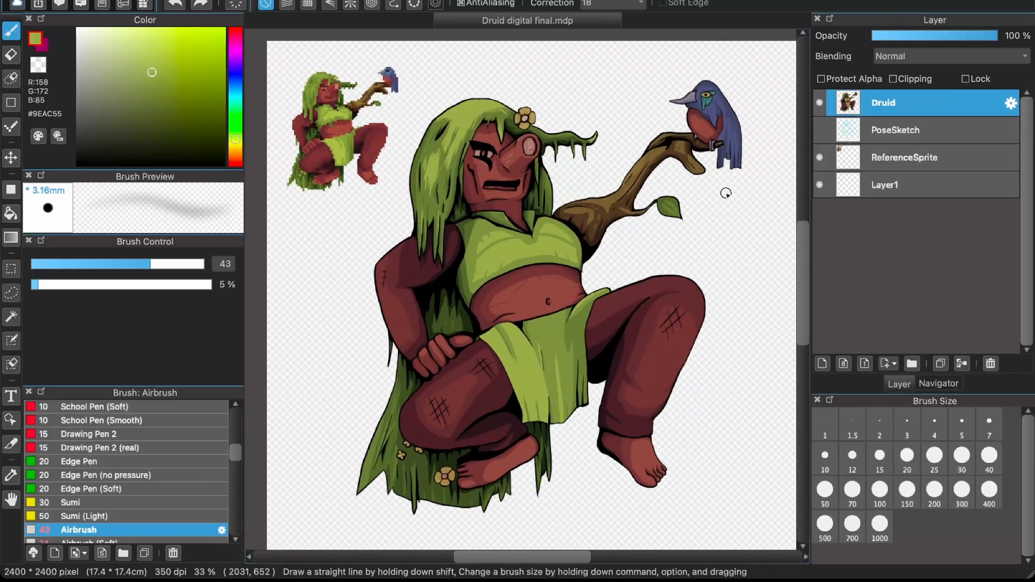
pyautogui.hscroll(2, 703, 213)
pyautogui.scroll(-2, 702, 213)
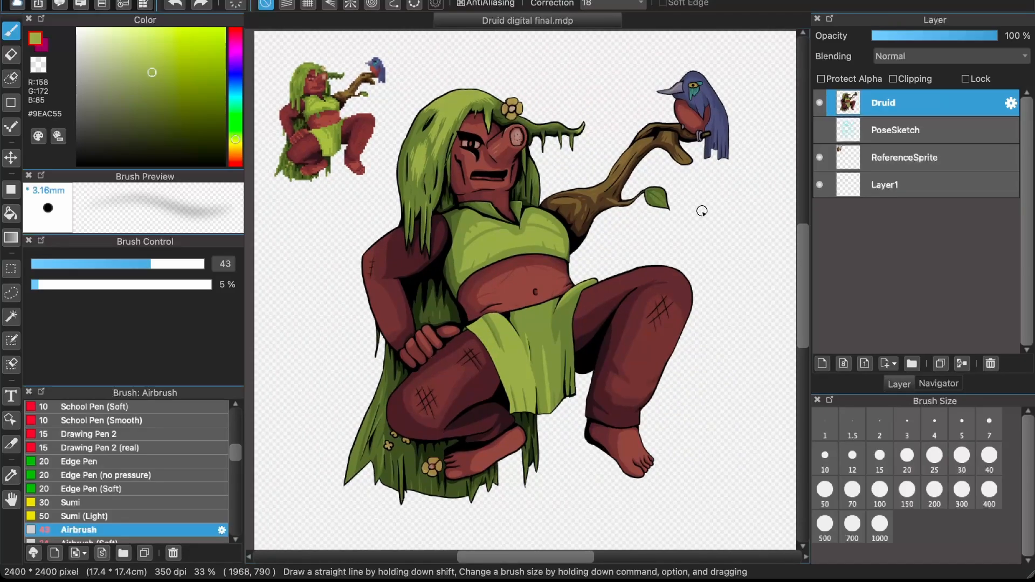